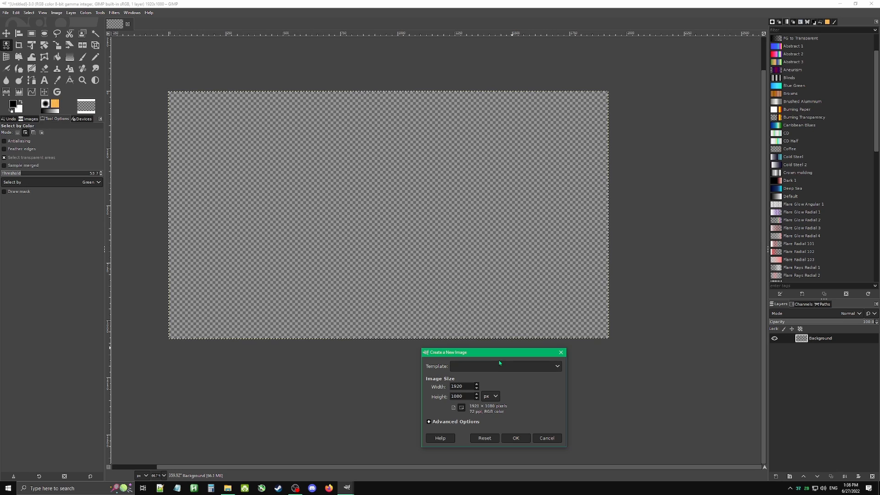
Create a new 1920 × 1080 px image with the advanced options' fill set to Transparency.
drag(514, 354, 502, 198)
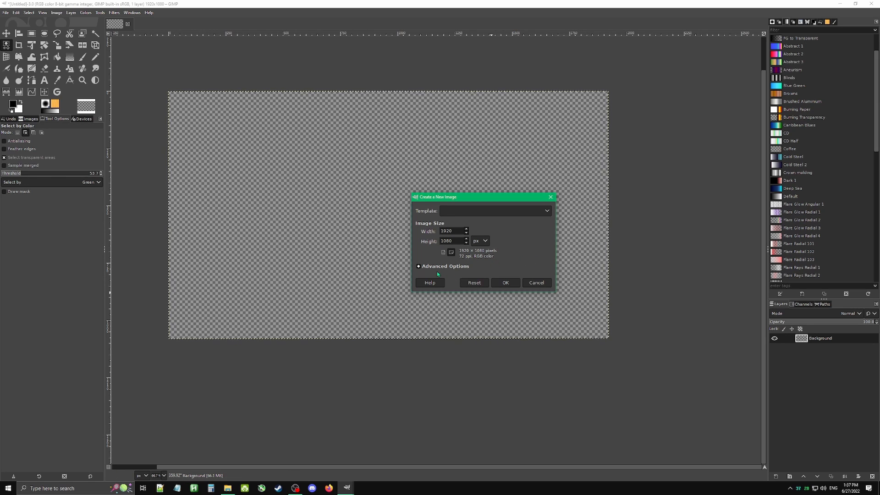
click(419, 267)
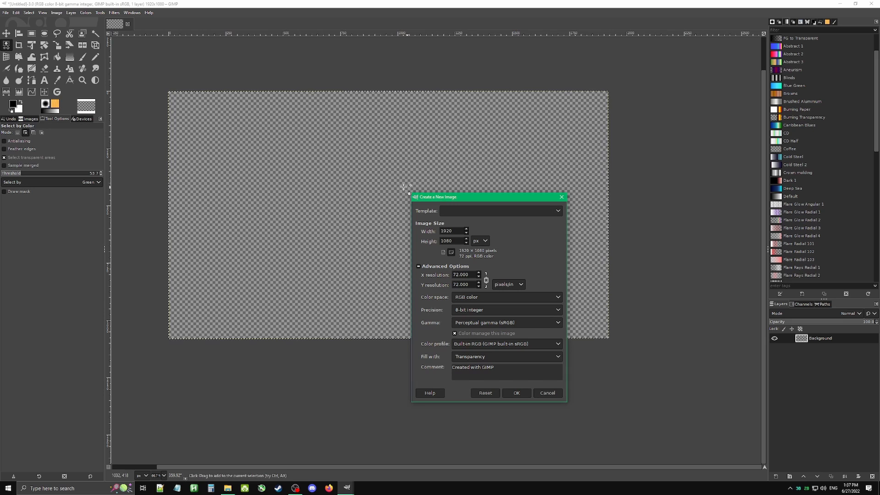
click(5, 13)
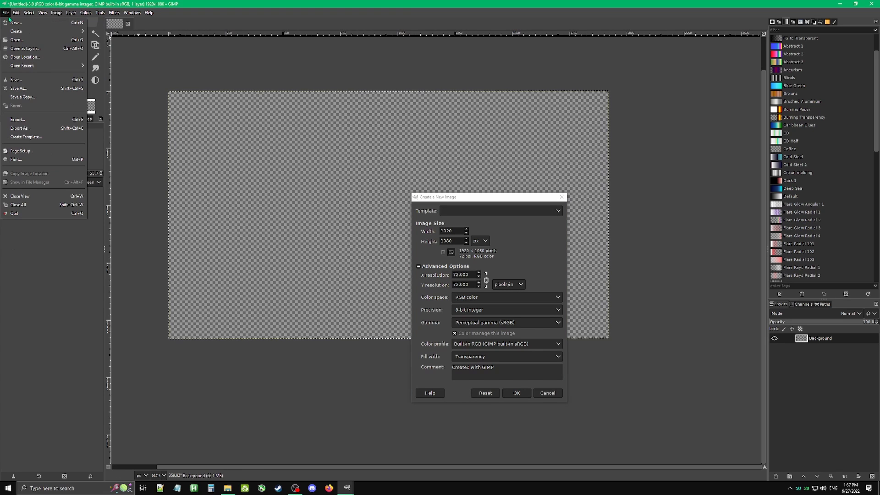
click(512, 198)
click(491, 200)
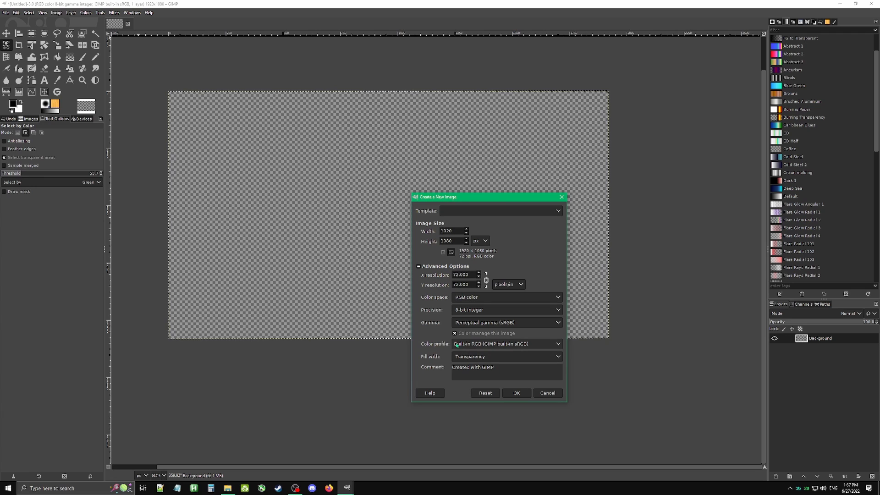
click(503, 358)
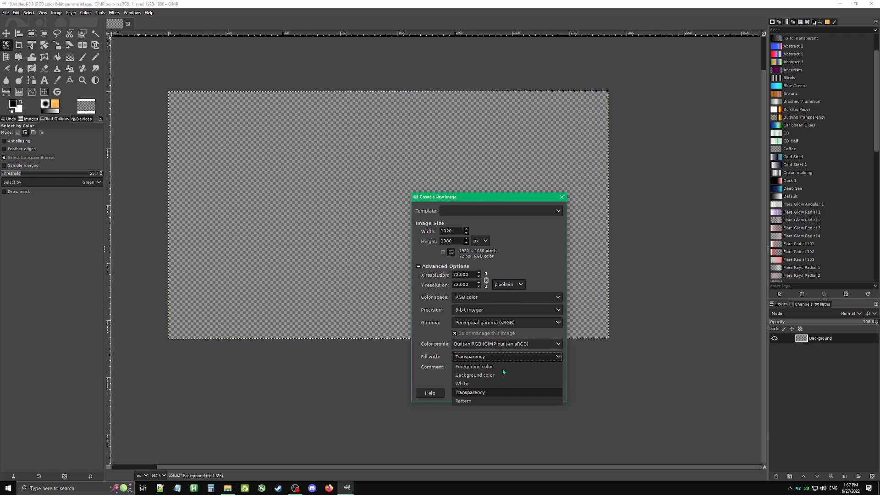
click(459, 392)
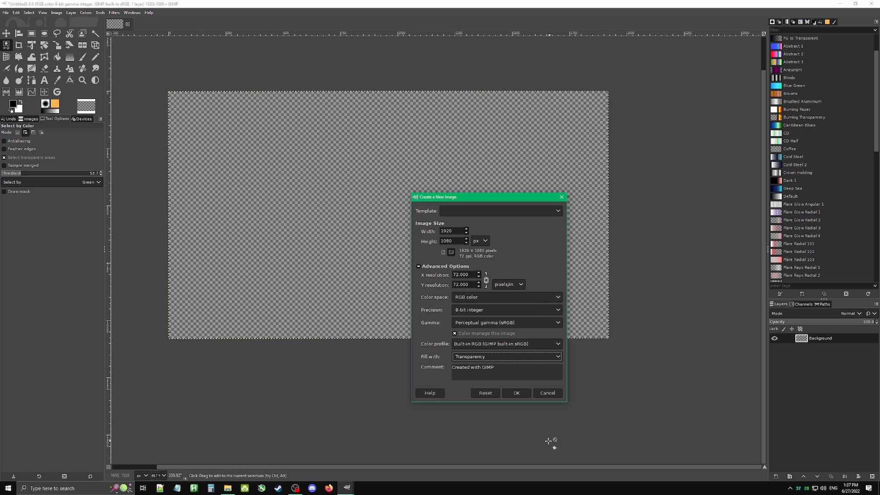
click(517, 393)
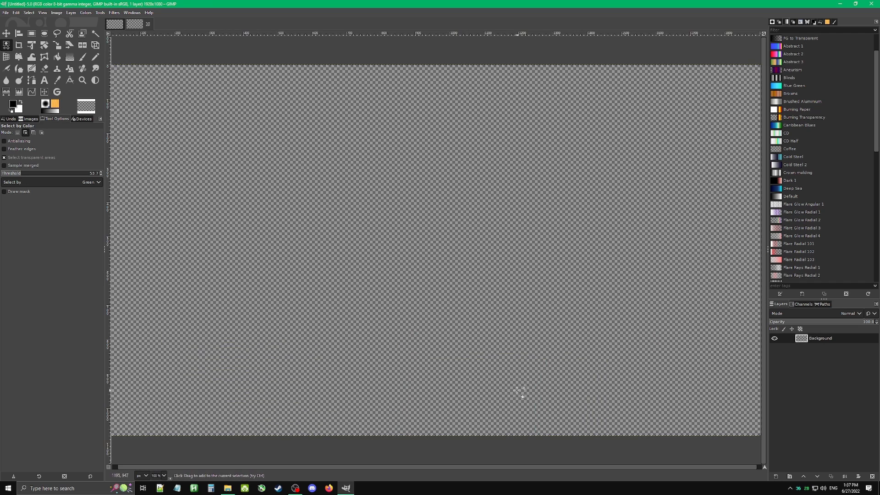
Zoom the new canvas in and out, ending at about 67%.
ctrl+scroll(376, 224, down, 1)
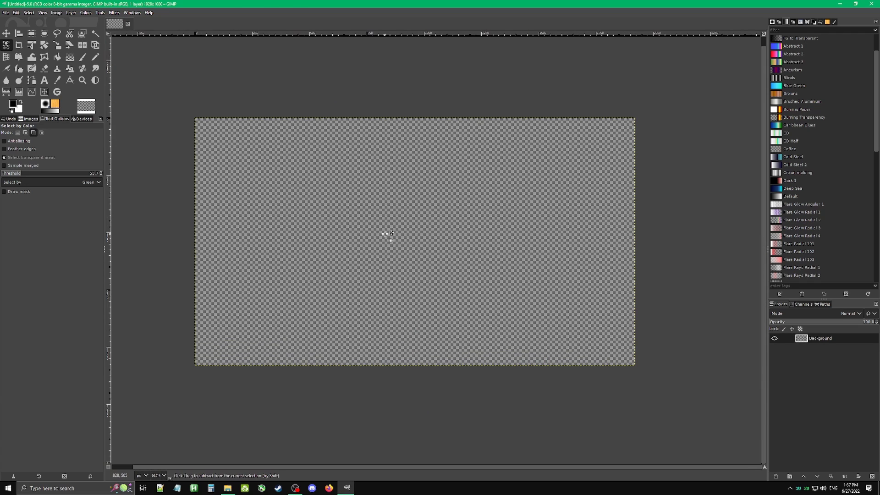
ctrl+scroll(385, 235, up, 1)
ctrl+scroll(386, 234, down, 1)
ctrl+scroll(385, 234, up, 1)
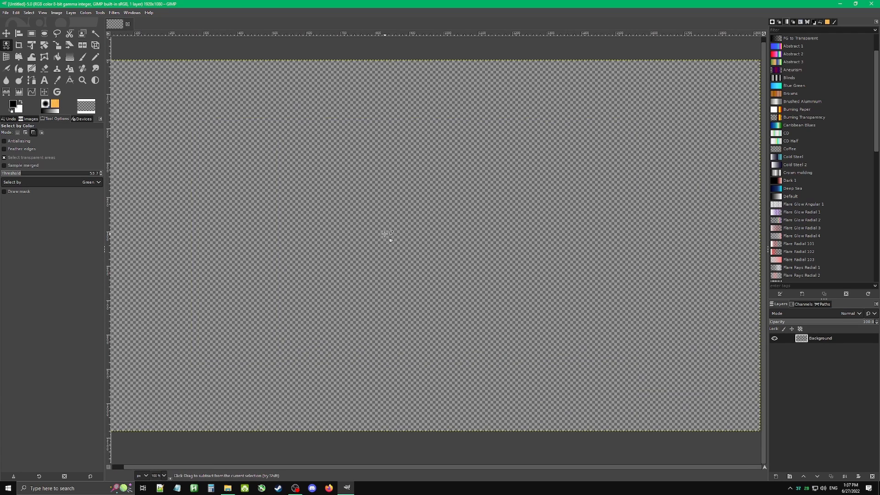
ctrl+scroll(385, 234, down, 1)
Rotate the canvas view slightly counter-clockwise and reset its flip and rotation.
key(shift)
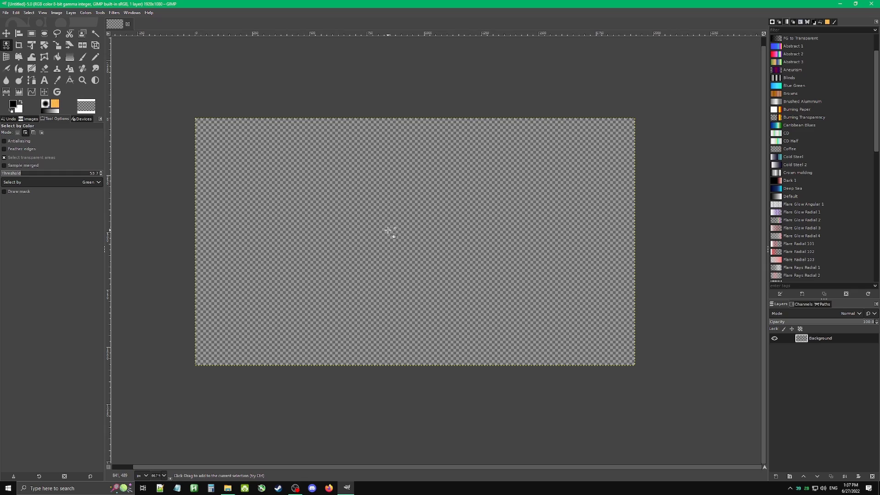
drag(388, 231, 278, 177)
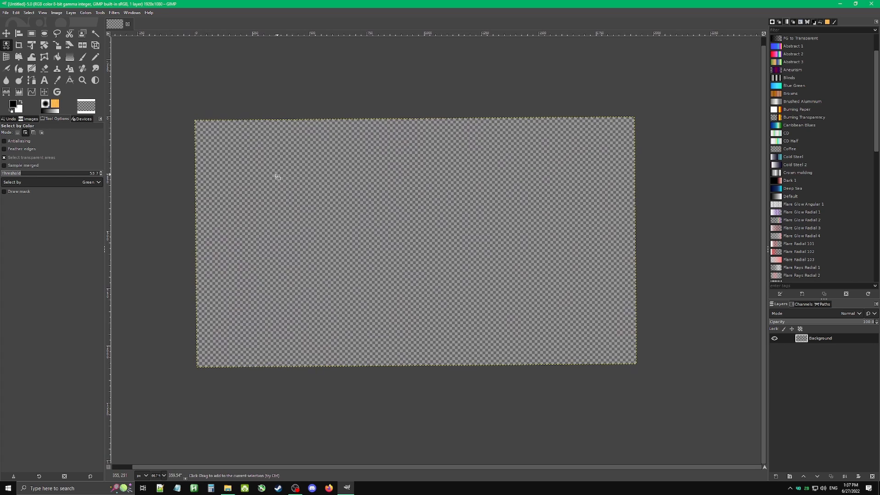
click(100, 13)
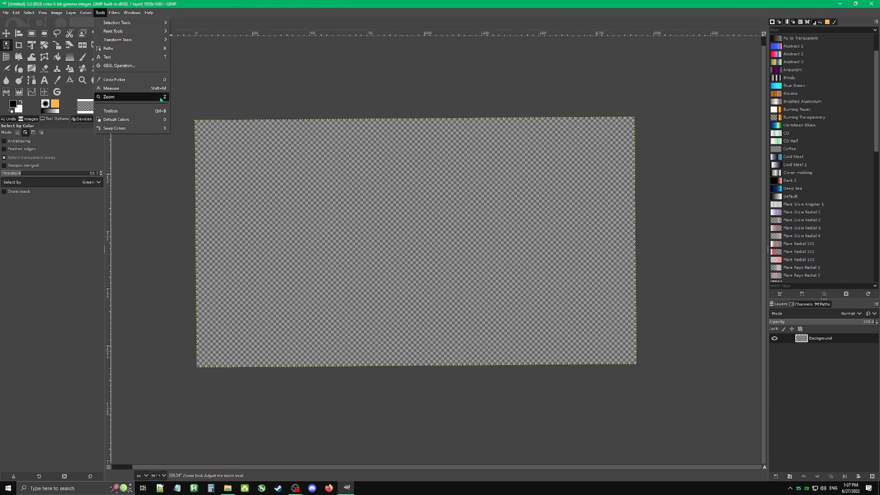
click(114, 13)
mouse_move(159, 72)
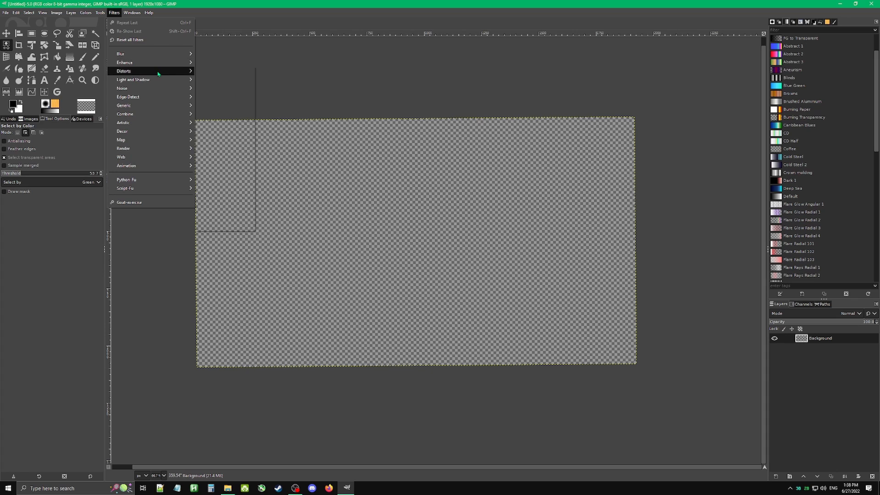
mouse_move(131, 11)
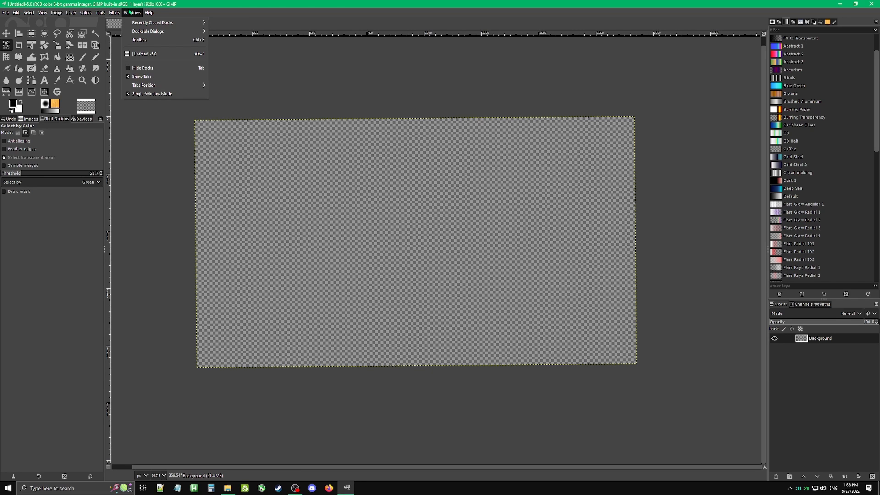
mouse_move(43, 13)
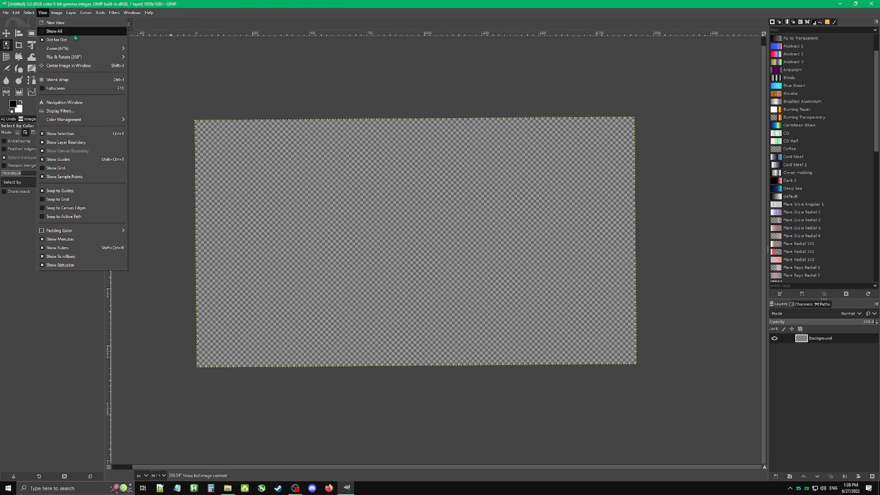
mouse_move(104, 58)
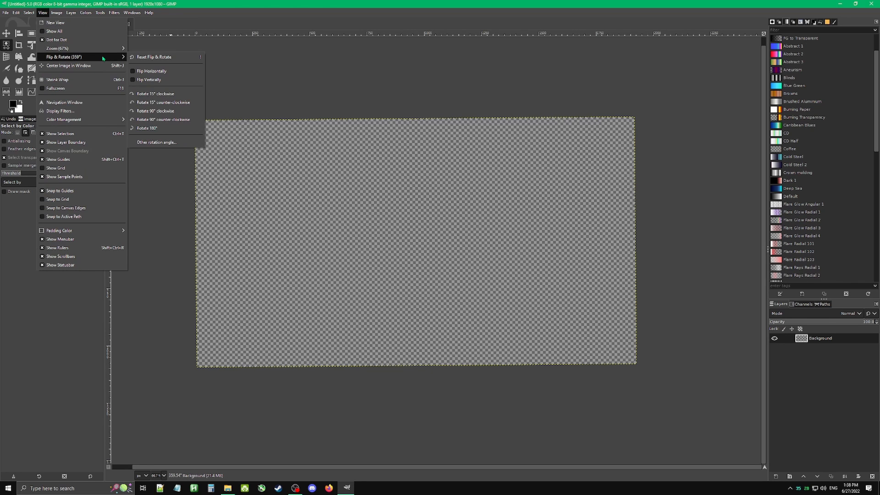
click(159, 57)
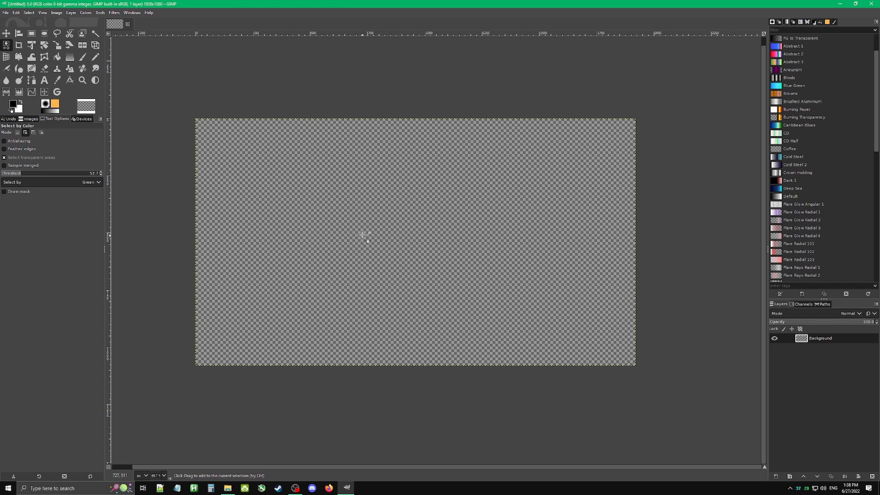
ctrl+scroll(346, 230, up, 1)
ctrl+scroll(346, 230, down, 1)
ctrl+scroll(341, 229, up, 1)
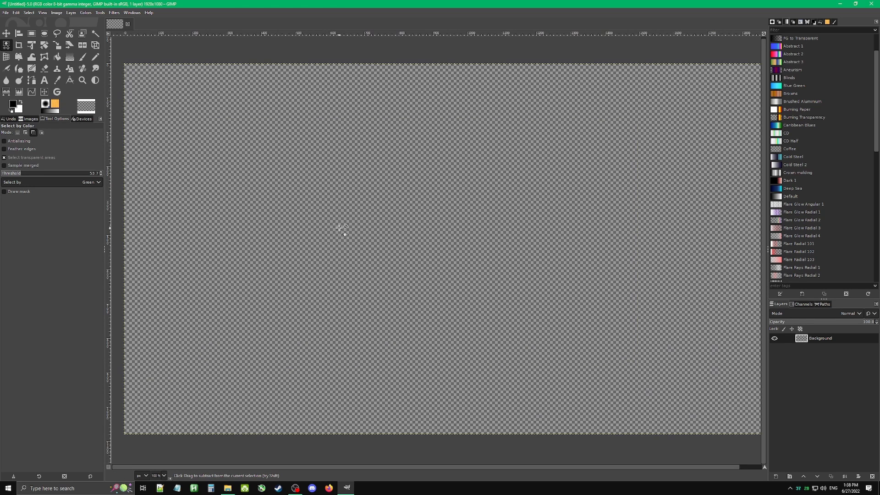
ctrl+scroll(342, 229, down, 1)
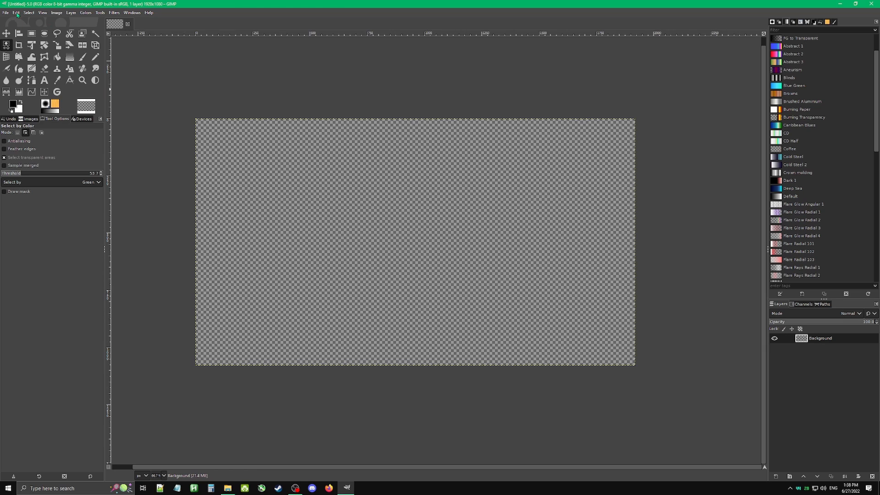
click(44, 13)
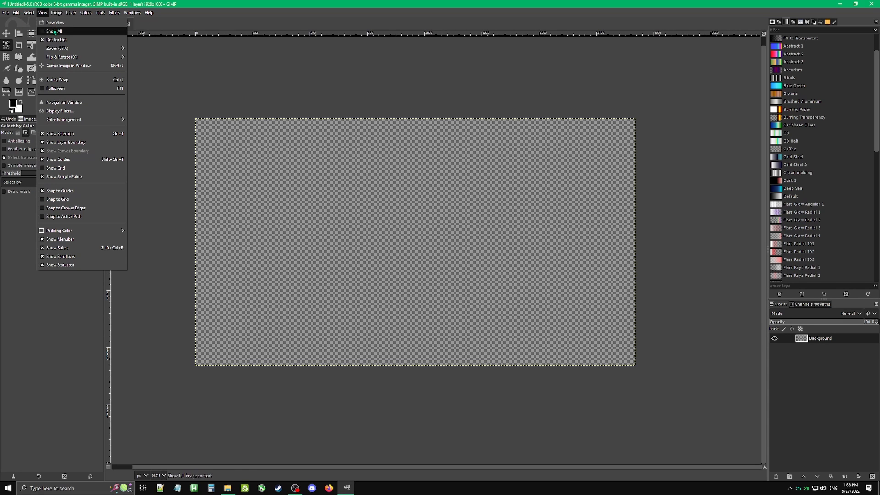
click(345, 165)
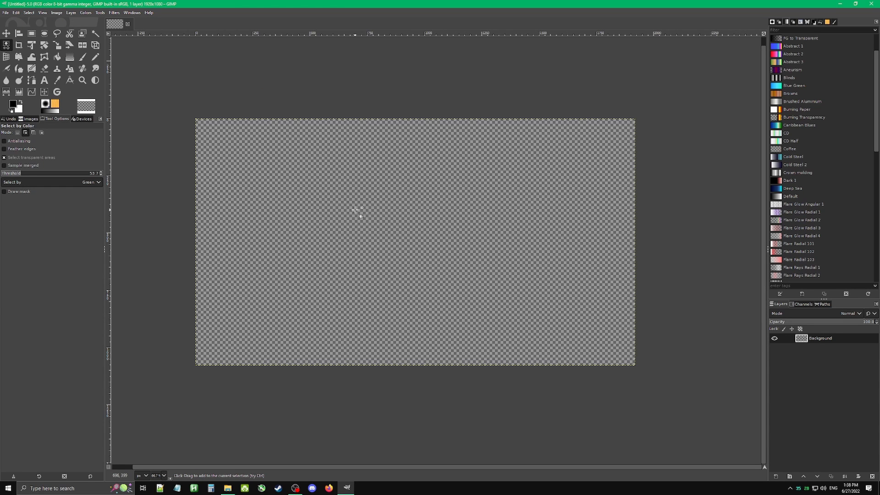
Tilt the canvas view by a fraction of a degree and reset its flip and rotation.
mouse_move(369, 225)
mouse_down()
mouse_move(367, 216)
mouse_move(367, 237)
mouse_move(369, 197)
mouse_move(363, 228)
mouse_move(365, 217)
mouse_up()
click(43, 12)
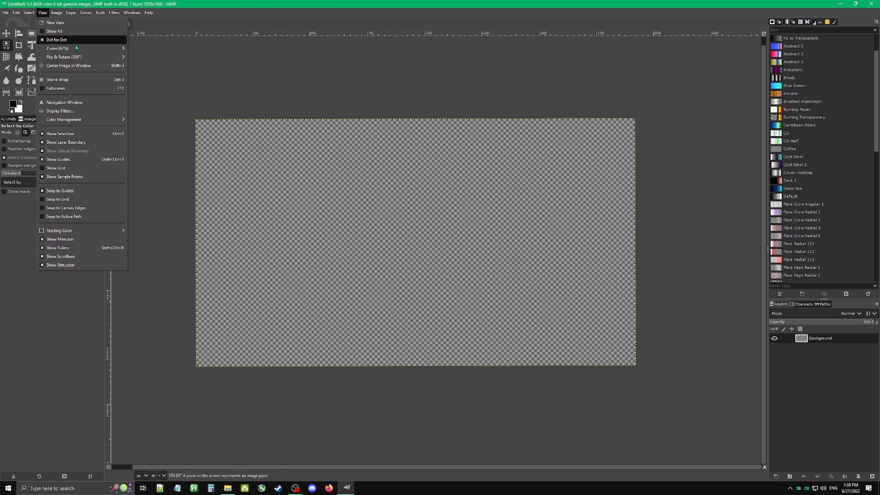
mouse_move(97, 55)
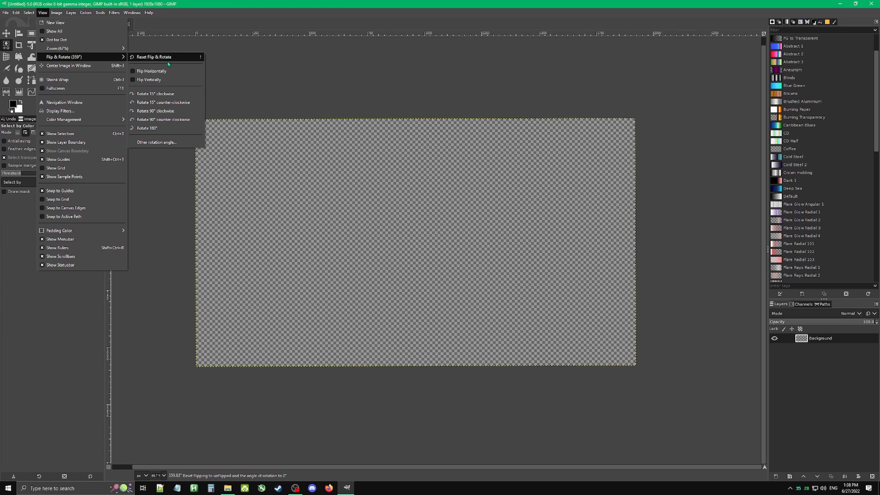
click(408, 96)
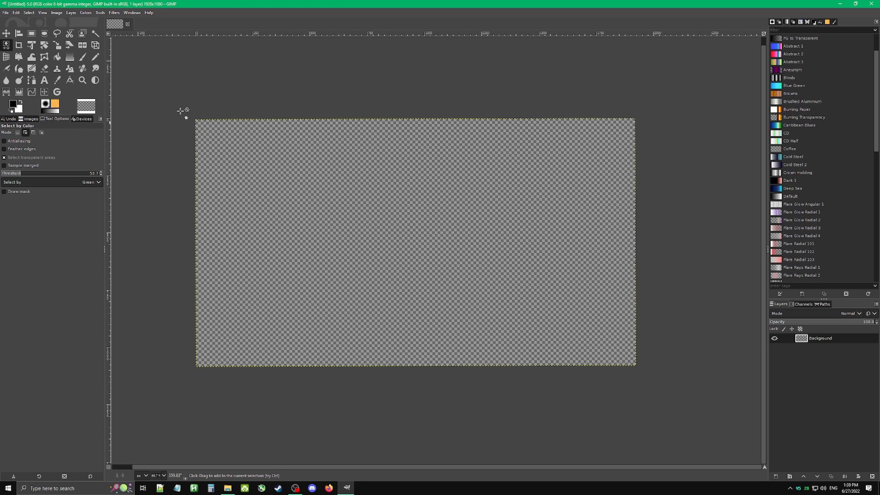
click(43, 13)
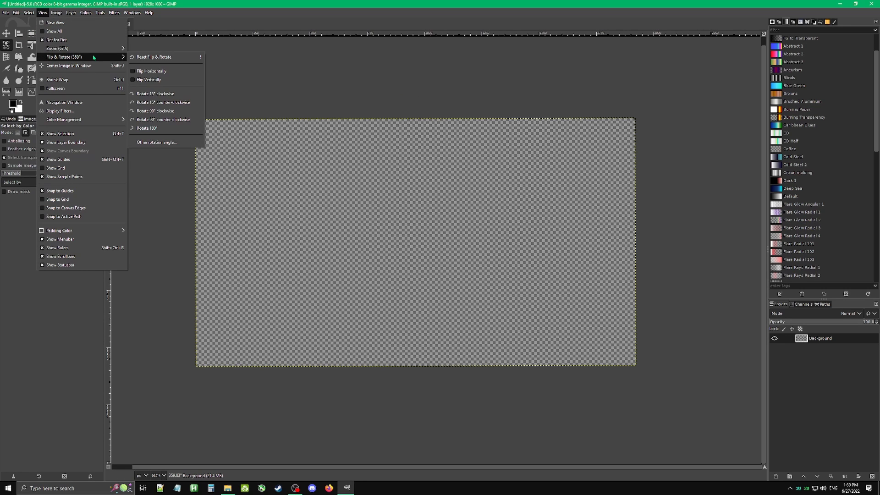
click(158, 60)
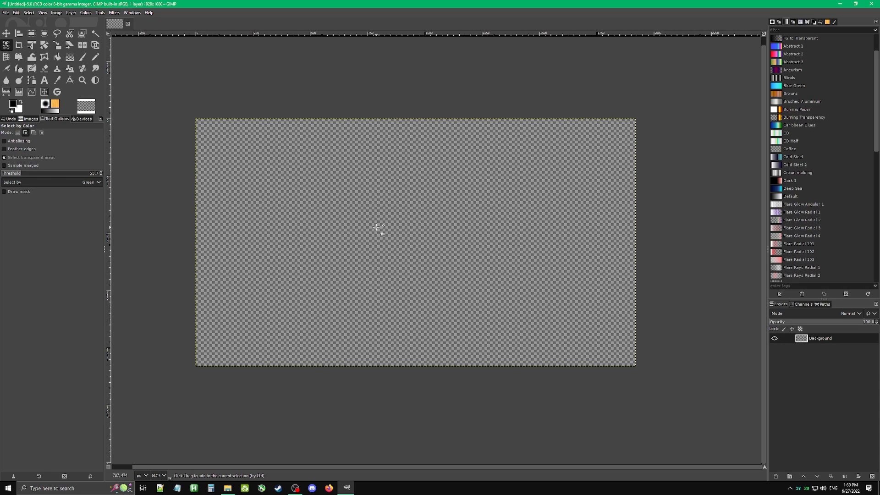
Paint a long looping test stroke across the canvas with the Paintbrush and undo it.
drag(397, 220, 381, 248)
drag(431, 238, 361, 251)
click(82, 57)
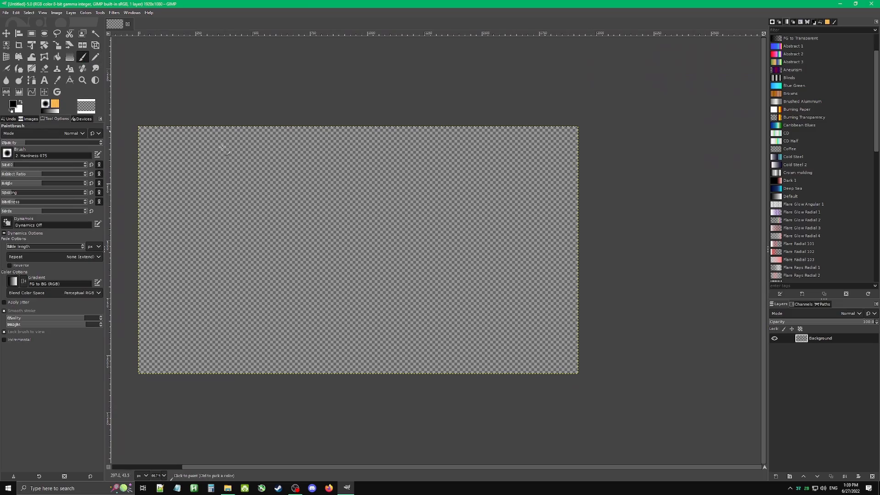
mouse_move(232, 207)
mouse_down()
mouse_move(442, 265)
mouse_move(288, 314)
mouse_up()
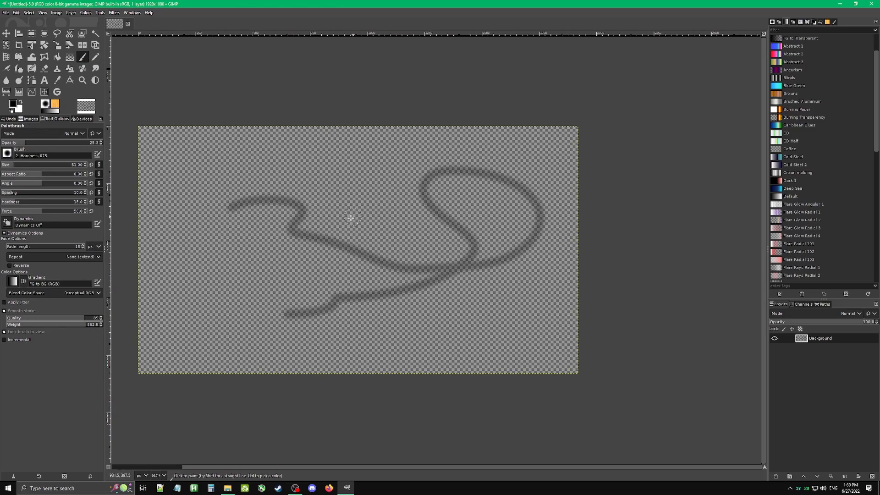
mouse_move(350, 164)
mouse_down()
mouse_move(615, 269)
mouse_move(453, 151)
mouse_move(206, 132)
mouse_move(531, 263)
mouse_move(353, 236)
mouse_move(367, 224)
mouse_move(402, 222)
mouse_up()
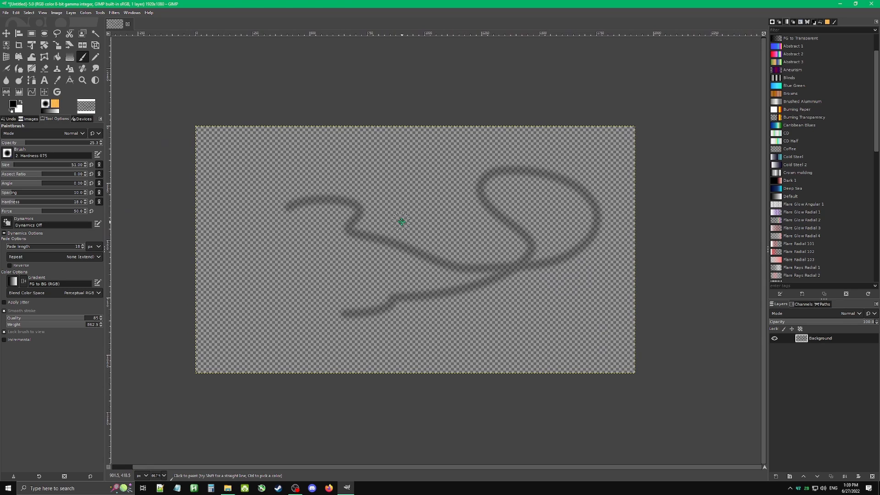
key(ctrl)
key(ctrl+z)
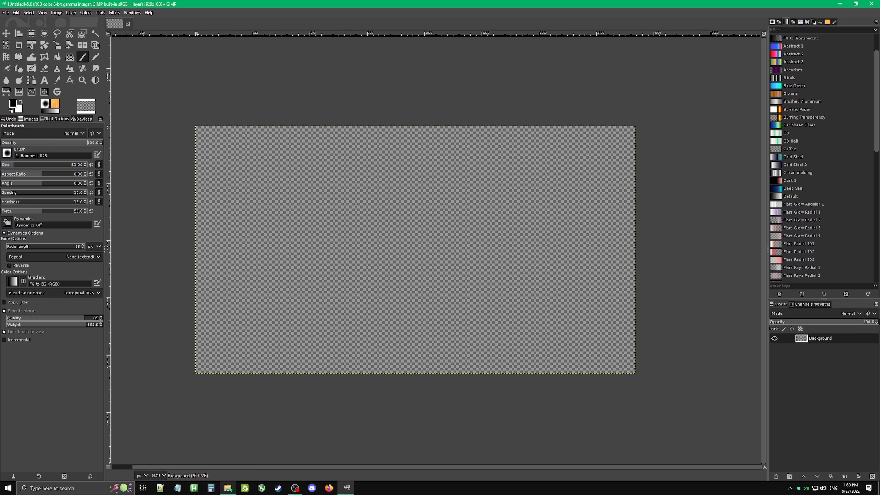
Bring the image Red Dead (bottom font).png from File Explorer into the canvas as a new layer.
click(228, 488)
drag(188, 236, 588, 247)
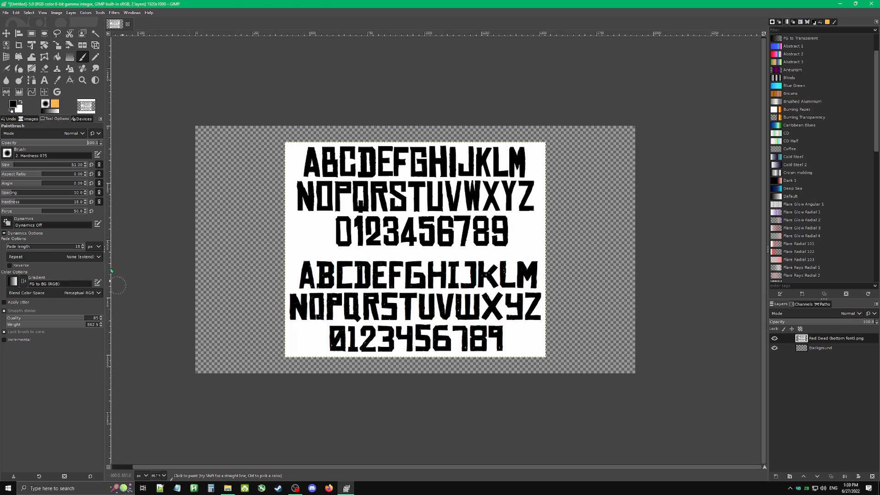
scroll(351, 259, up, 1)
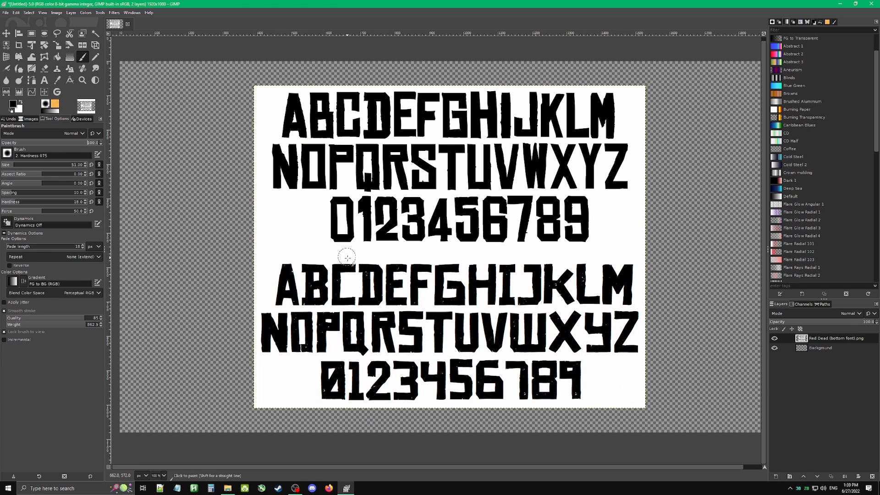
key(space)
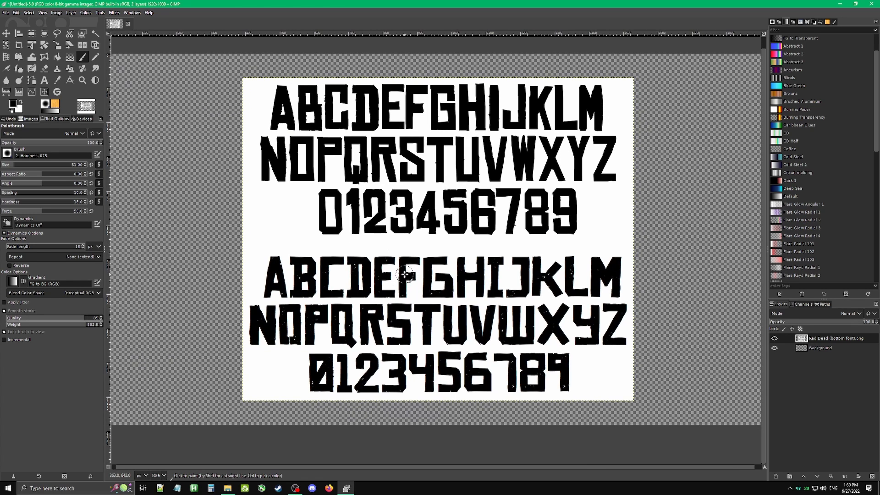
right_click(828, 338)
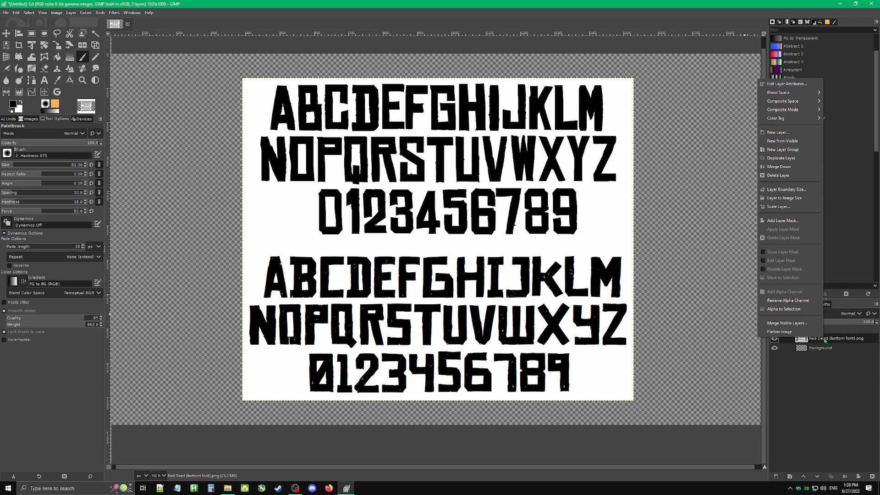
click(809, 382)
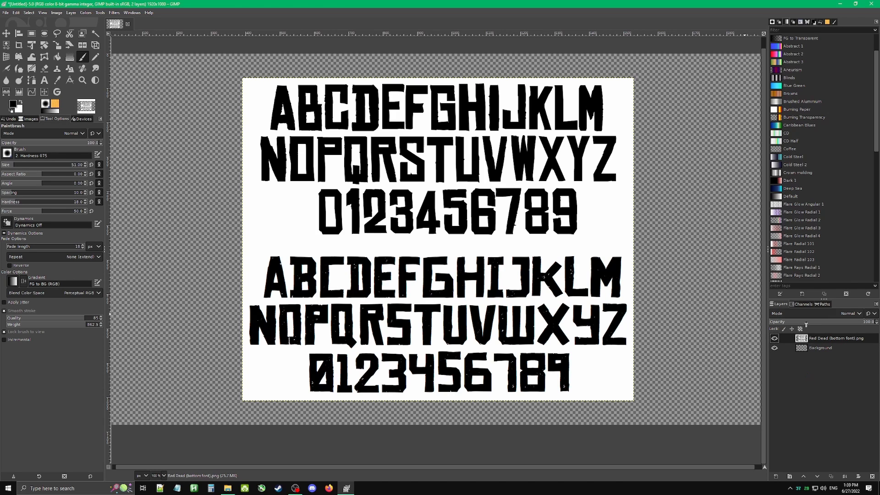
right_click(801, 369)
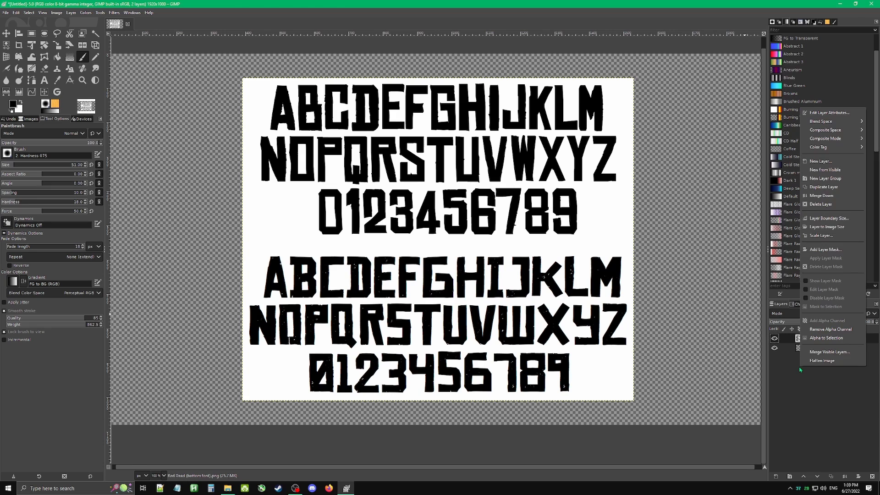
click(821, 161)
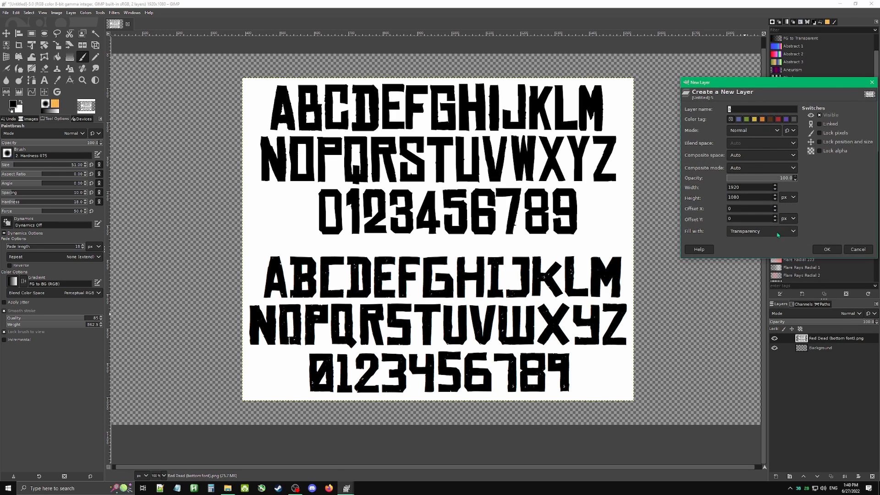
click(858, 250)
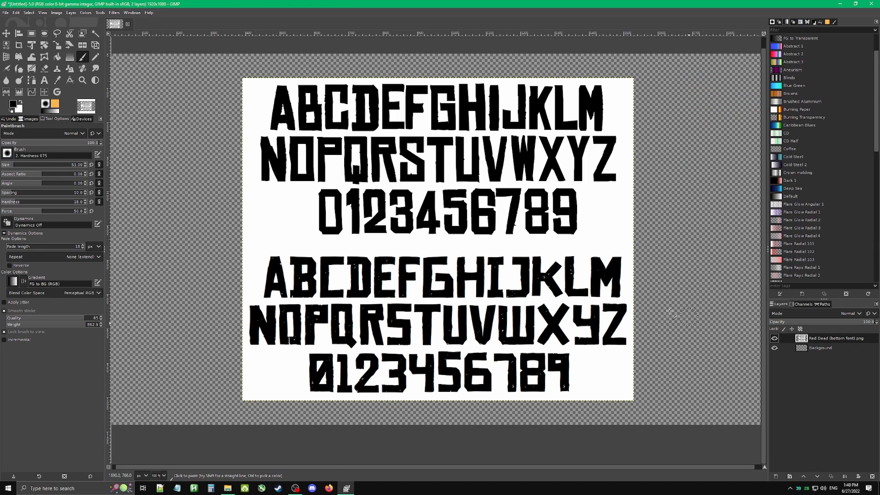
right_click(864, 344)
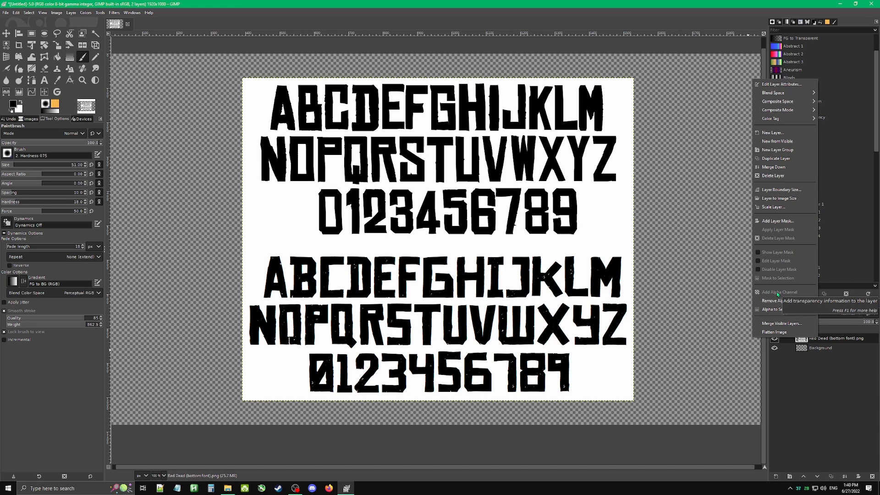
key(Escape)
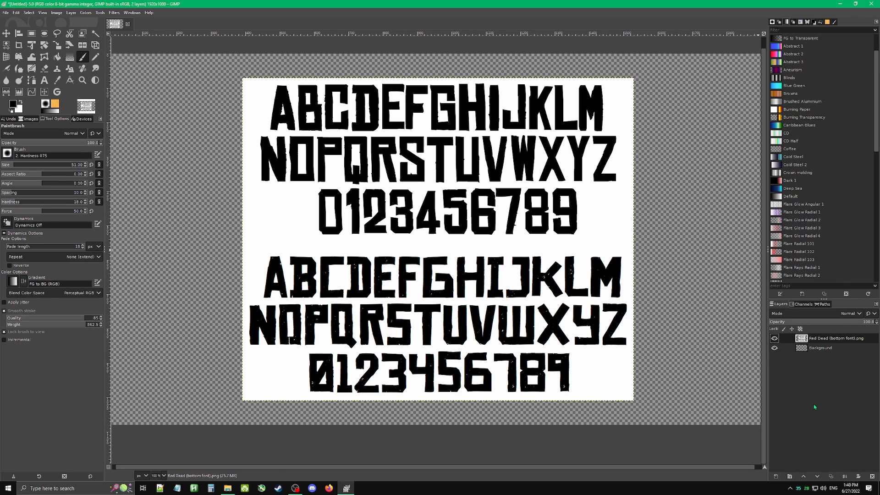
Paint test strokes on the Background layer and on the Red Dead font layer, and undo them.
click(821, 348)
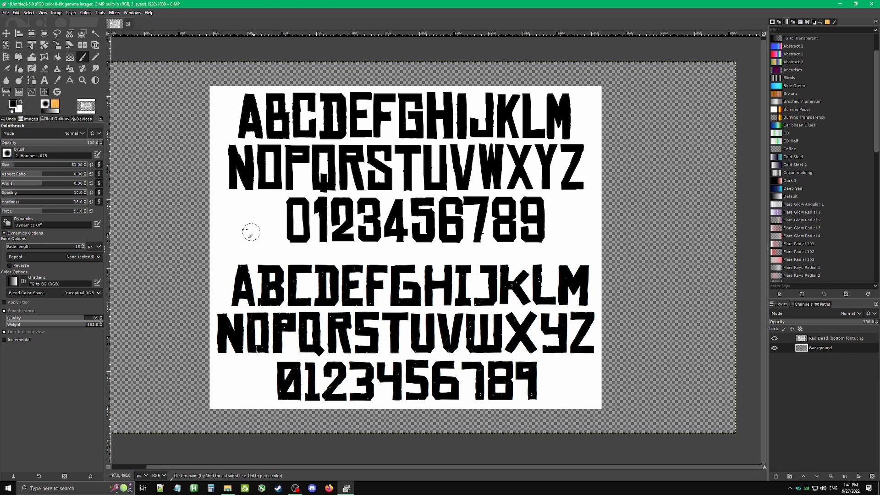
mouse_move(235, 232)
mouse_down()
mouse_move(187, 233)
mouse_move(214, 280)
mouse_move(185, 367)
mouse_move(164, 392)
mouse_up()
click(834, 338)
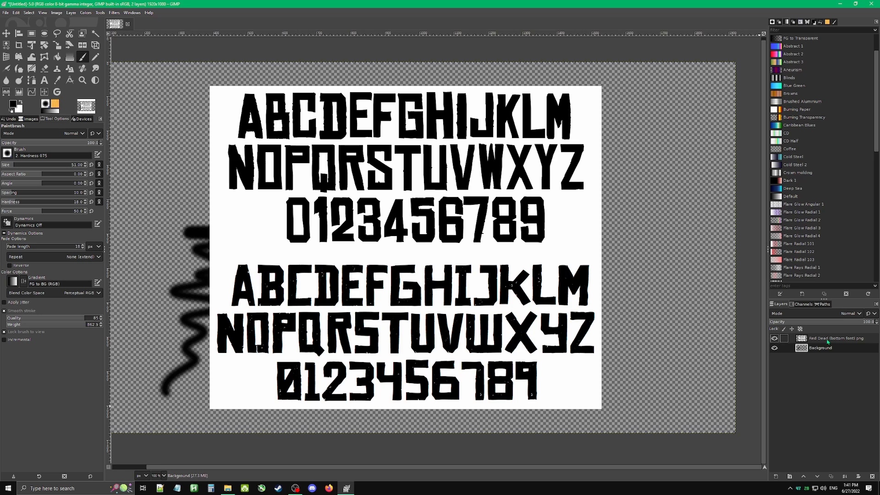
mouse_move(240, 202)
mouse_down()
mouse_move(239, 216)
mouse_move(317, 254)
mouse_move(436, 264)
mouse_up()
key(ctrl+z)
key(ctrl+z)
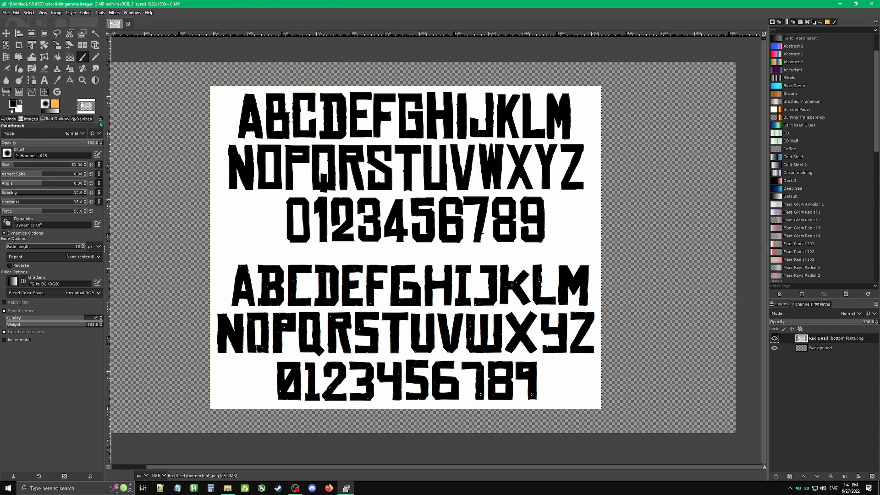
Use Fuzzy Select on the white area around the letters, try deleting it from the font layer, and undo each deletion.
click(96, 34)
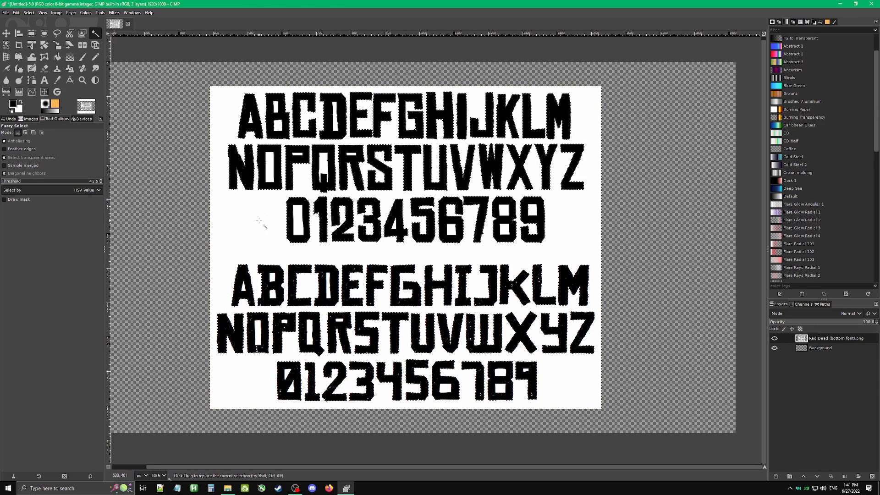
key(Delete)
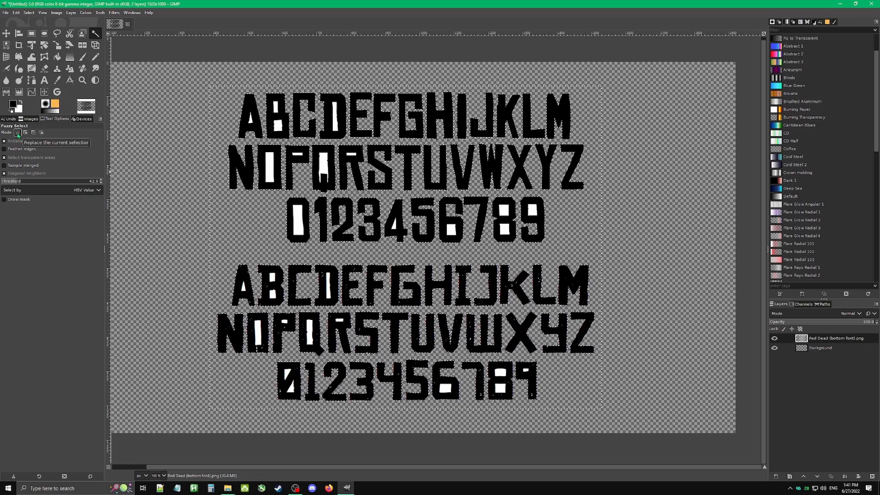
key(shift)
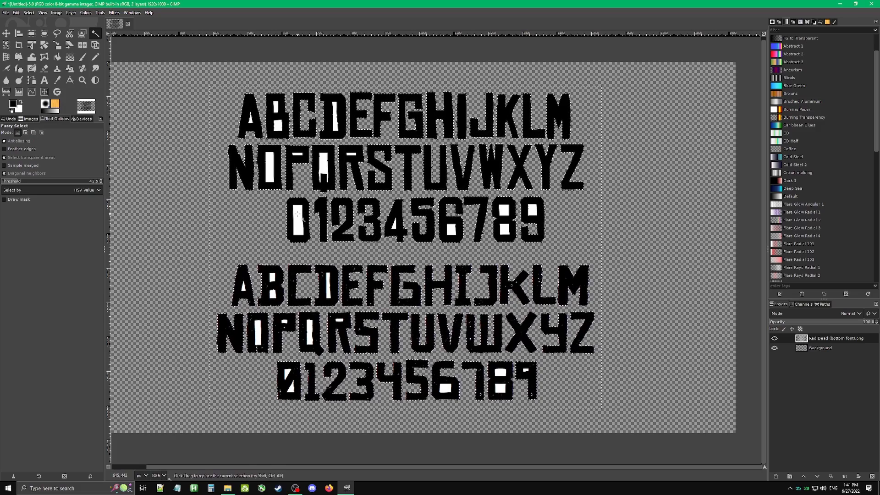
key(ctrl+z)
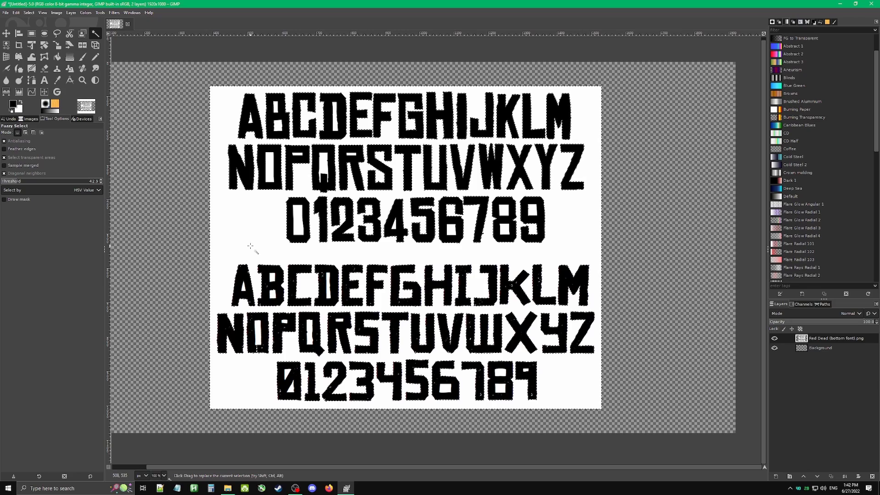
key(shift)
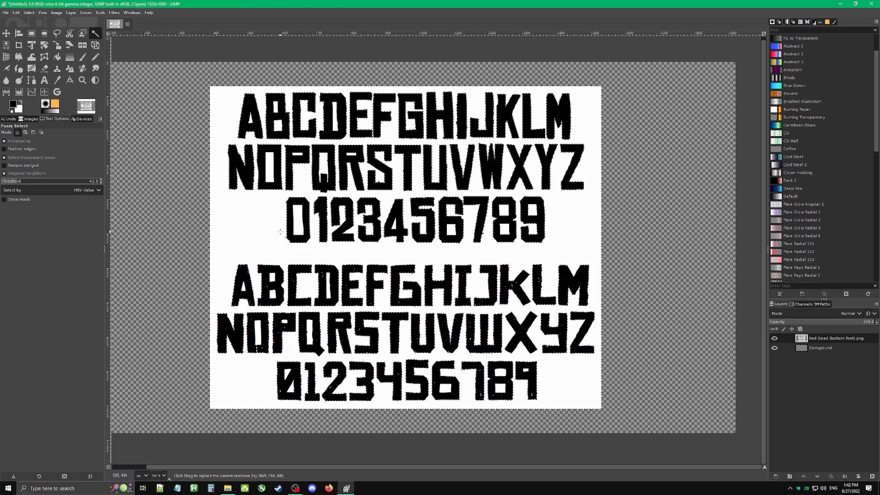
key(Delete)
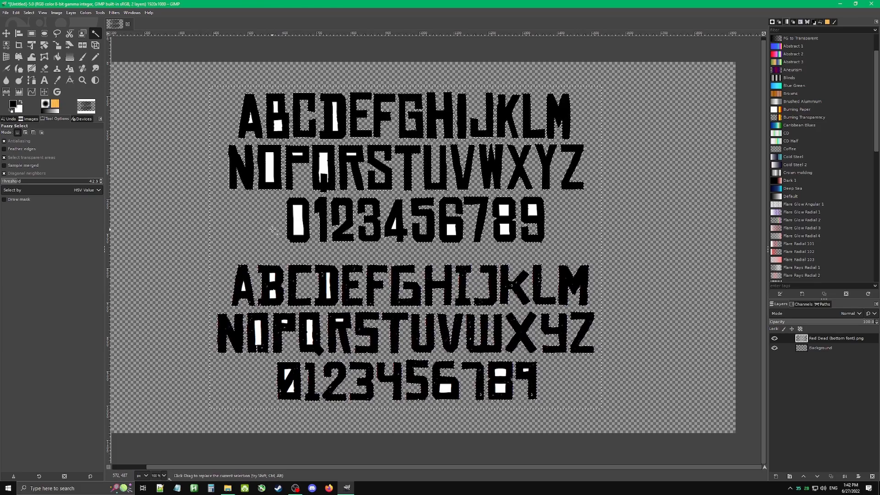
key(ctrl+z)
Add enclosed white areas such as those in the upper B, O, P, Q and 0 to the fuzzy selection and delete everything selected.
key(shift)
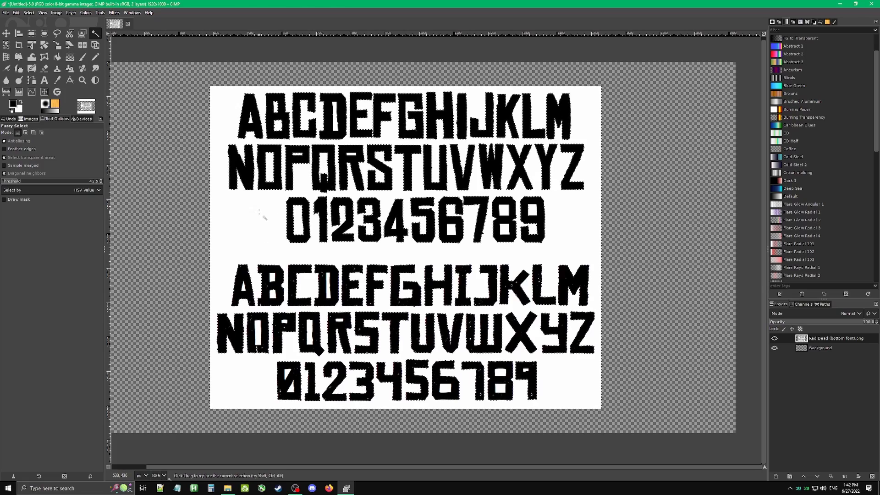
key(Delete)
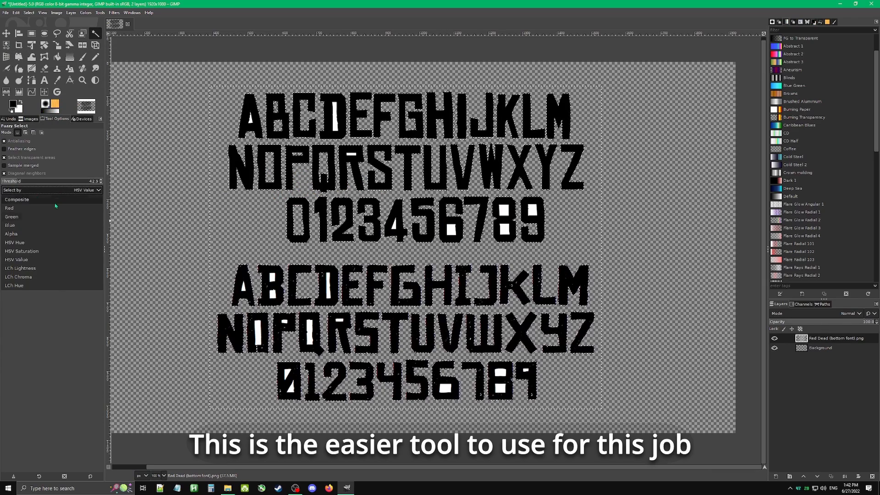
click(72, 190)
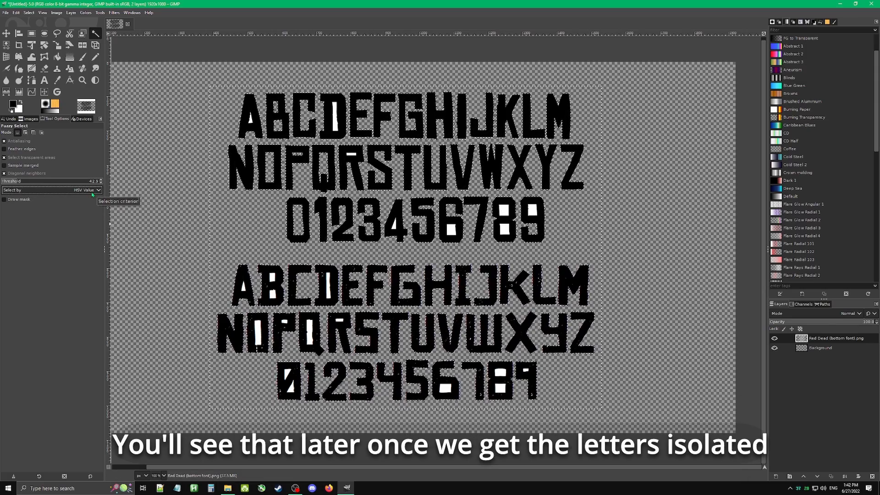
click(92, 193)
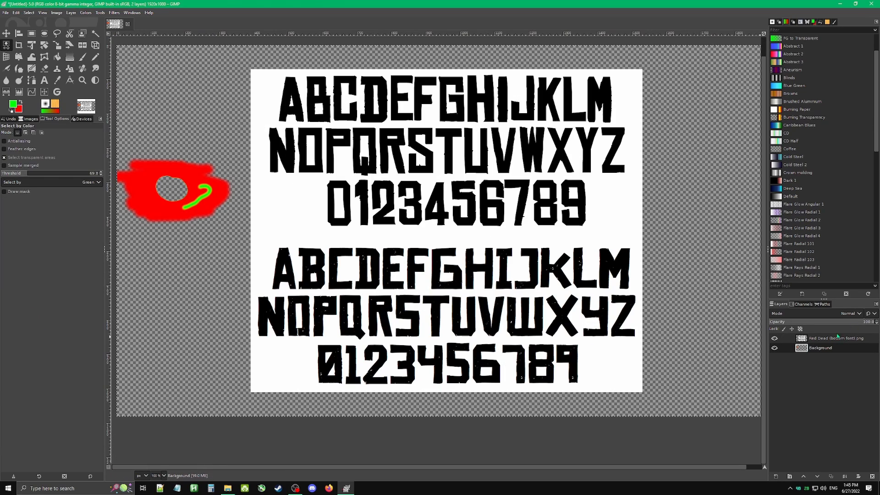
Select the white areas of the Red Dead font layer with Select by Color, using HSV Value and a threshold of 40.3.
click(838, 338)
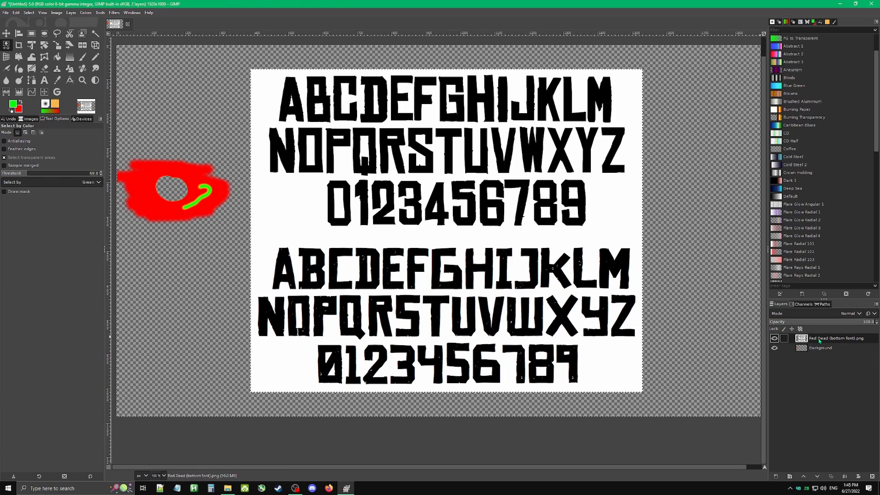
click(59, 182)
click(14, 251)
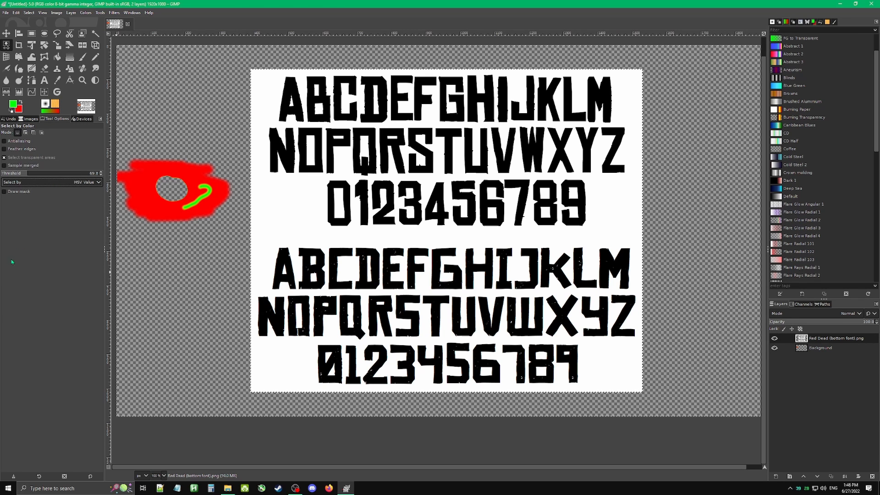
drag(321, 215, 298, 205)
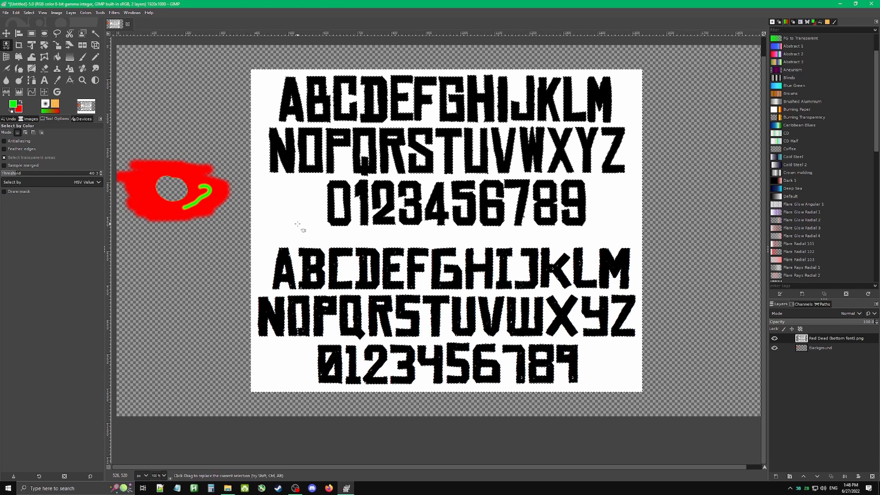
Examine the selection outline up close along the letter edges and around the stray specks inside the letters.
key(ctrl)
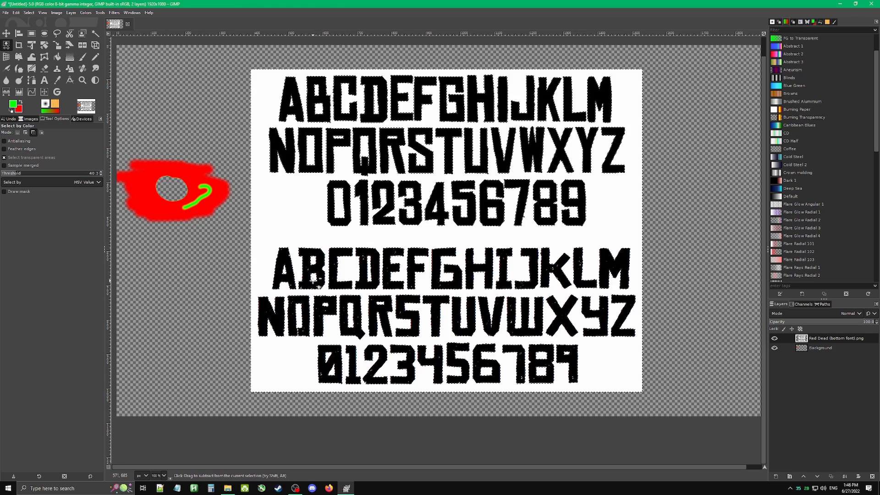
ctrl+scroll(318, 285, up, 7)
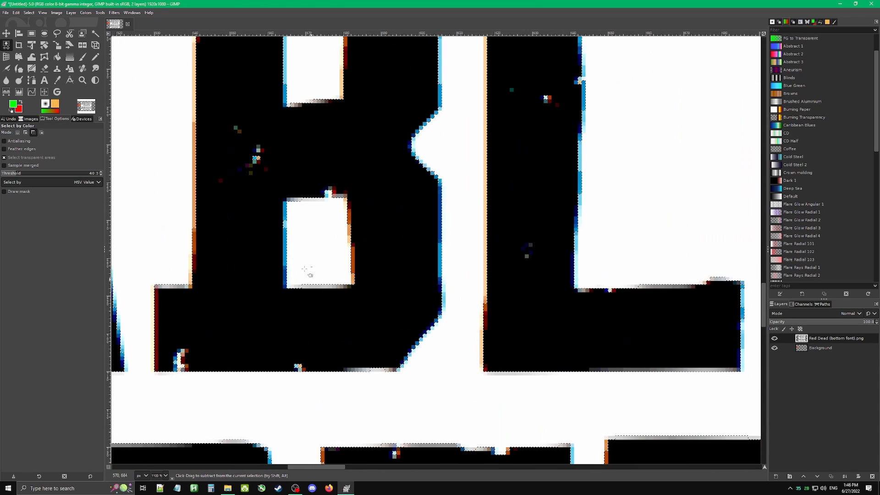
drag(298, 224, 325, 247)
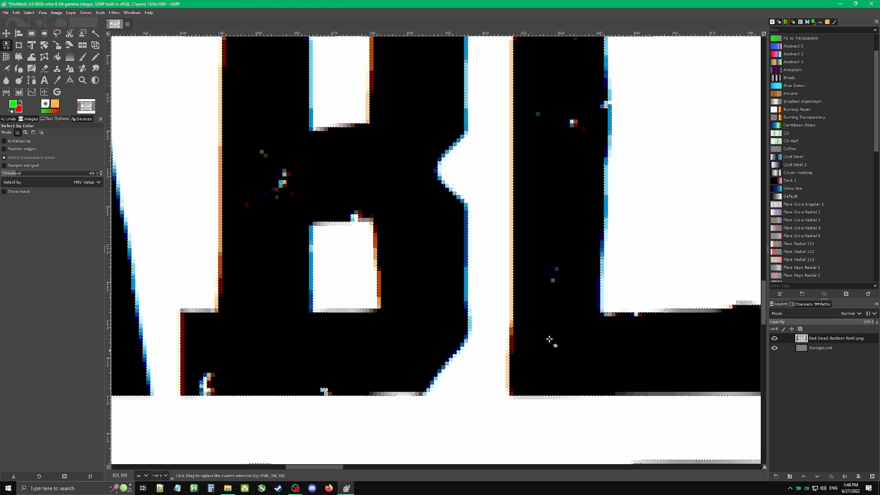
drag(586, 316, 472, 295)
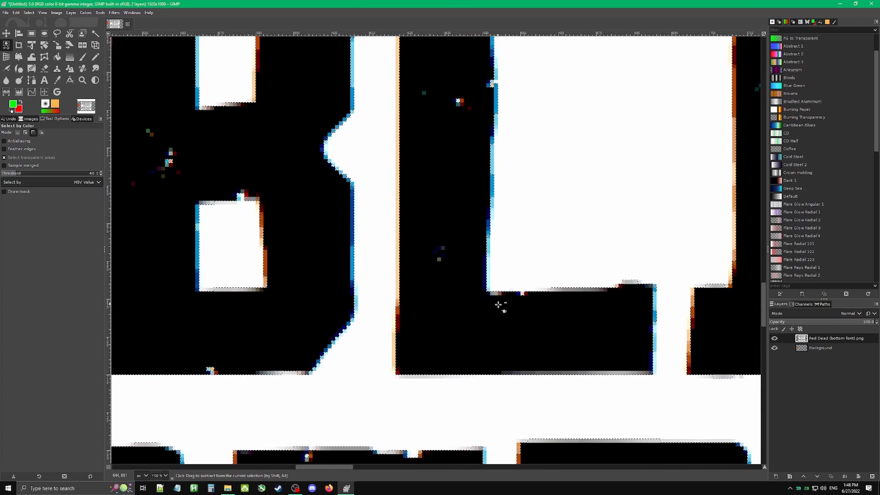
scroll(499, 305, down, 8)
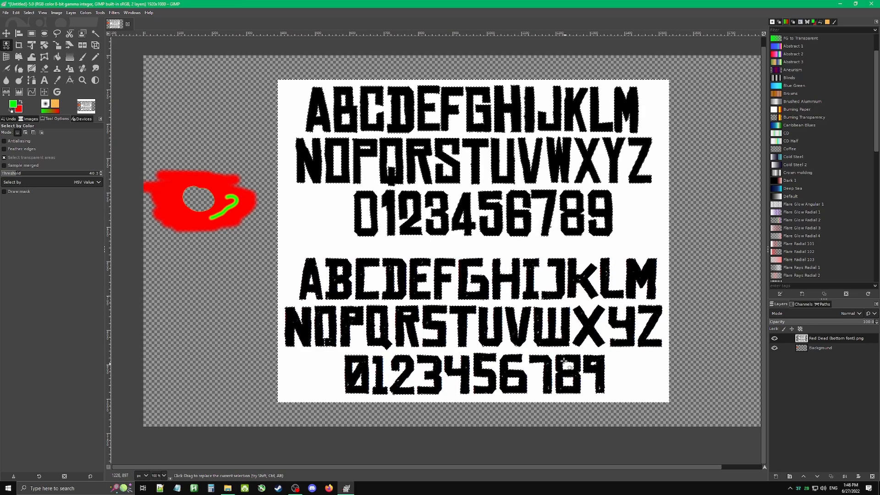
scroll(559, 365, up, 5)
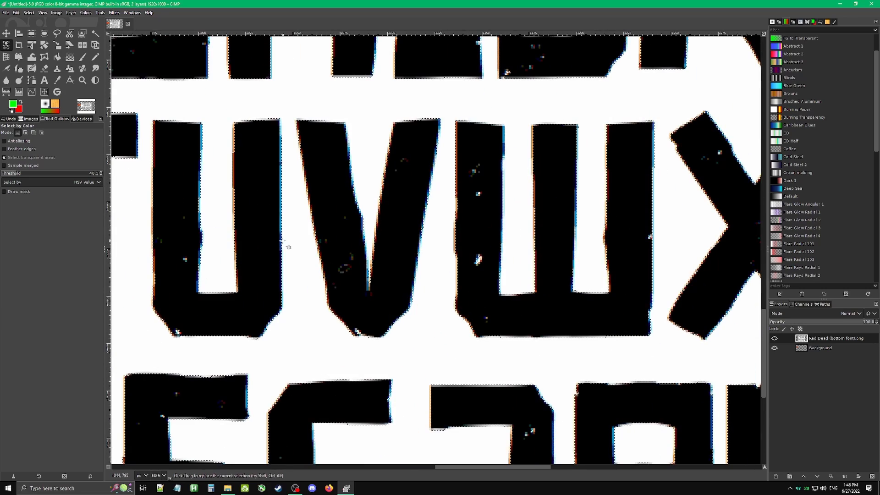
scroll(360, 259, down, 1)
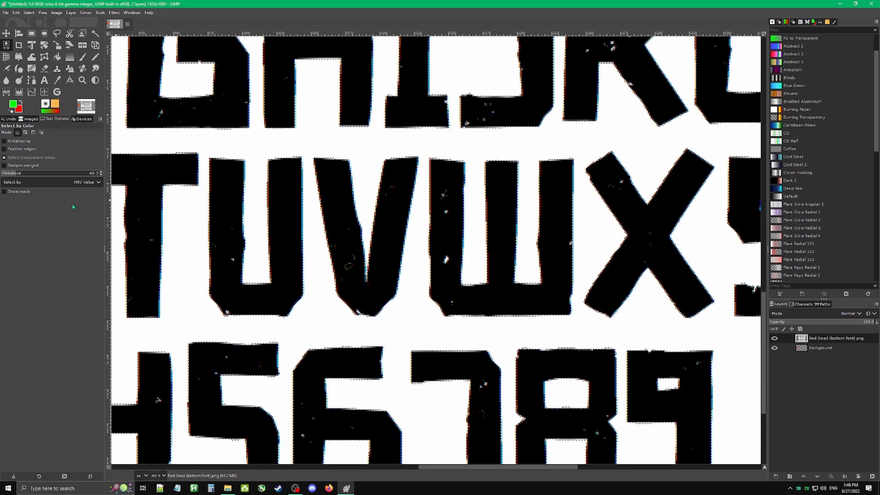
Reselect the white areas by color with the threshold set to 151.2 and delete them from the font layer.
click(33, 175)
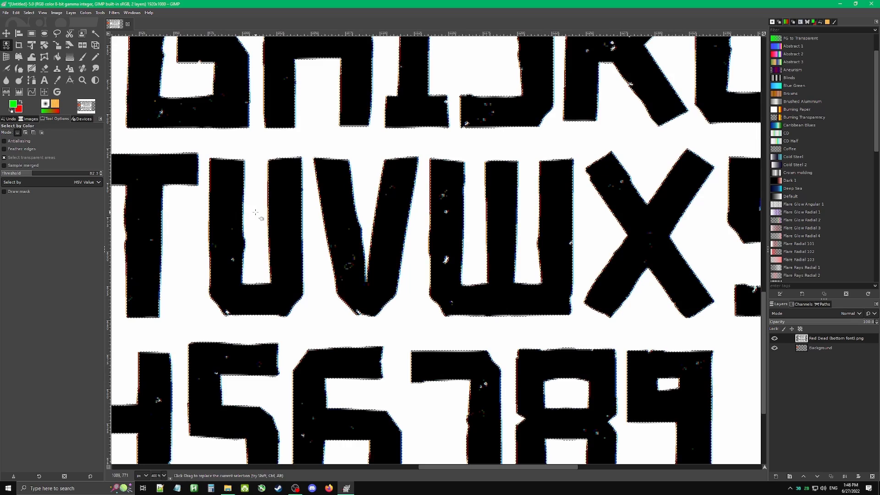
drag(129, 221, 263, 273)
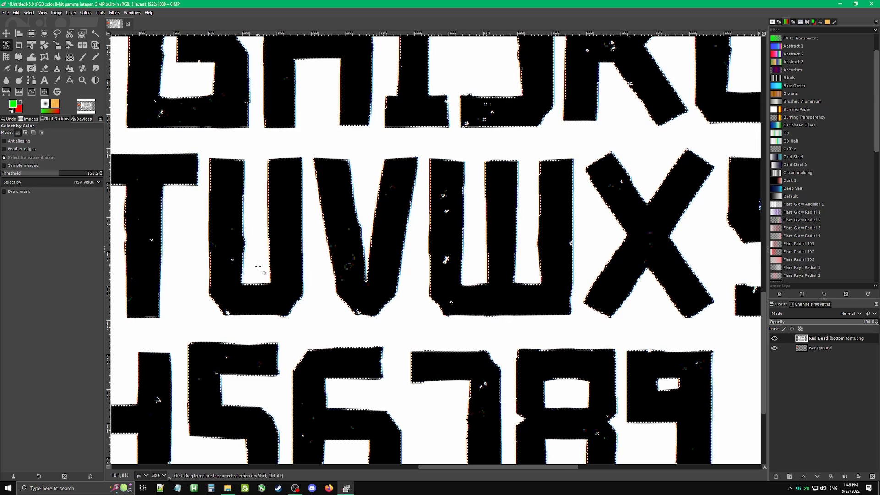
scroll(309, 264, down, 1)
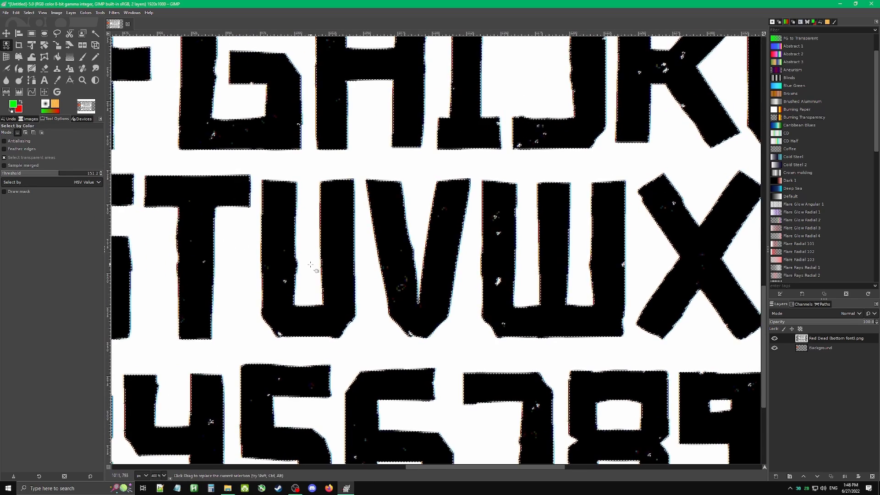
scroll(309, 264, down, 2)
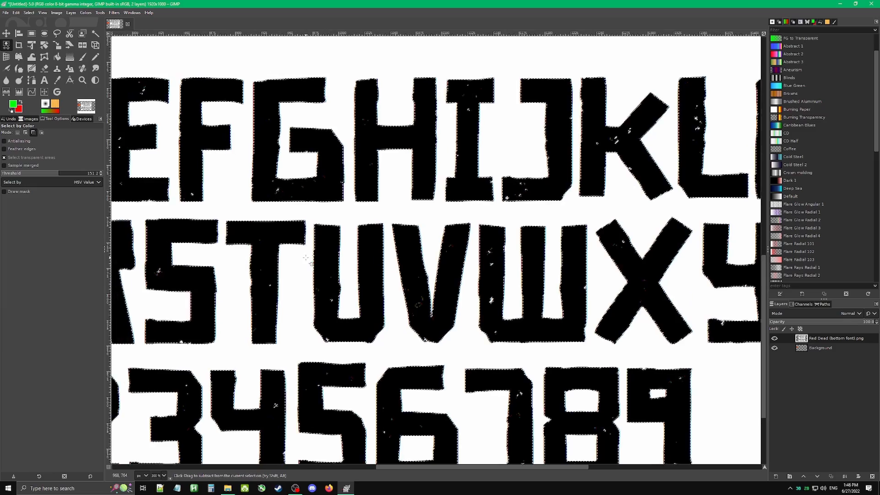
scroll(307, 257, down, 2)
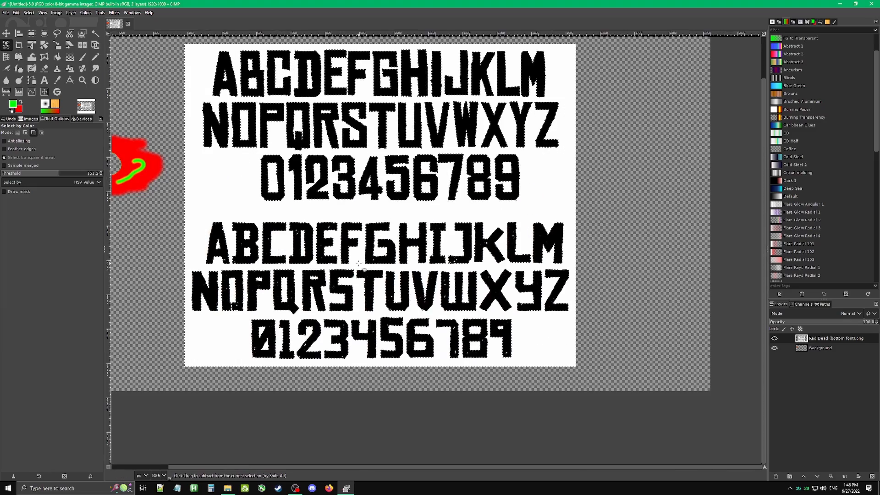
drag(319, 210, 335, 227)
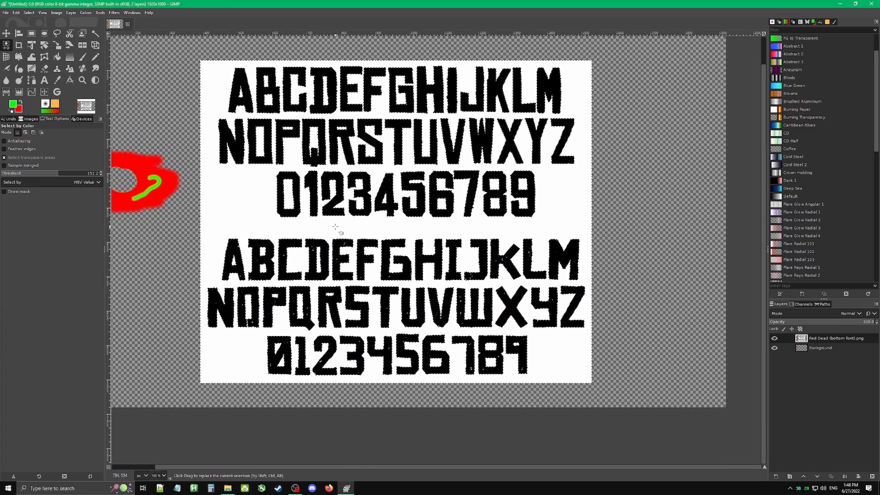
key(Delete)
scroll(203, 225, up, 7)
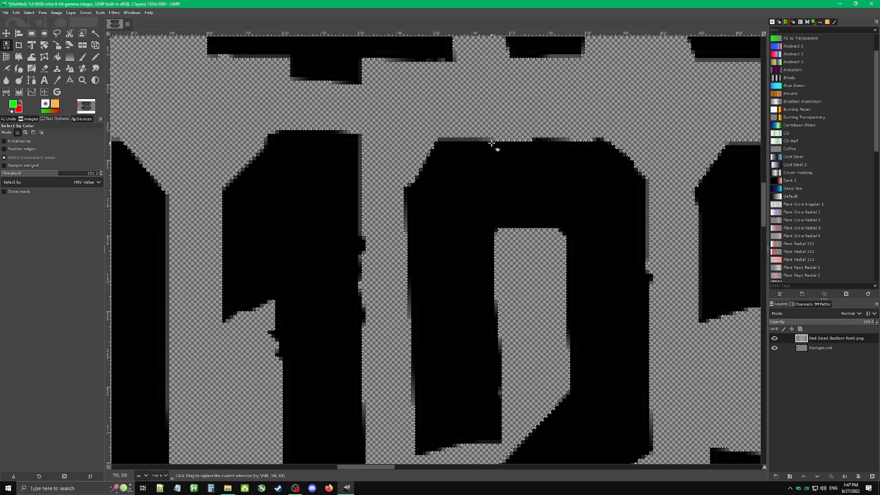
Select the stray red pixels in the lower D with Select by Color, using Red and a threshold of 12.5.
scroll(493, 144, up, 4)
scroll(495, 153, down, 8)
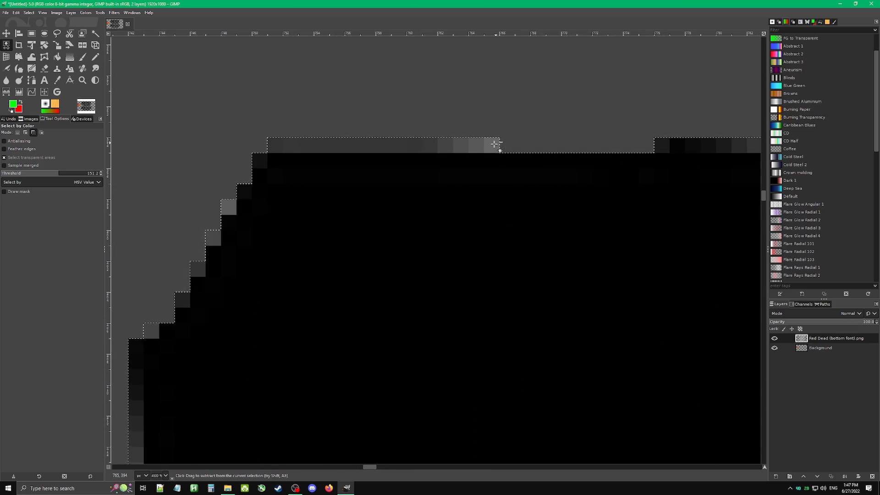
scroll(494, 146, down, 1)
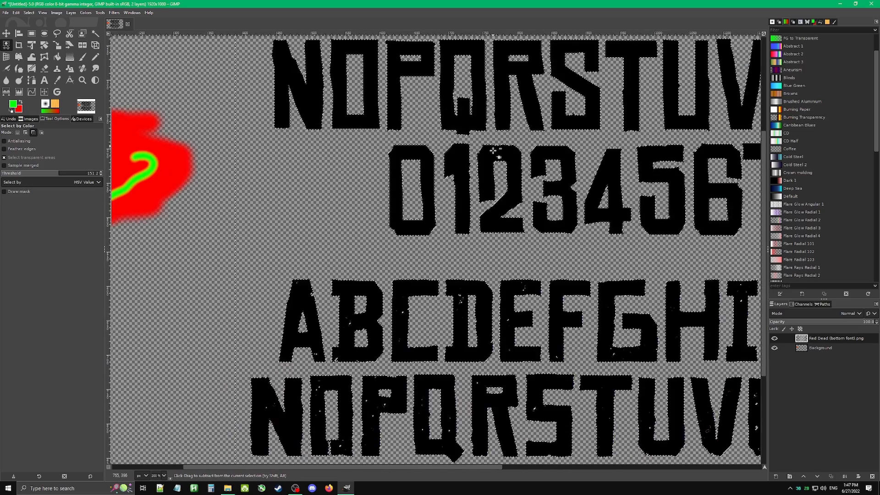
scroll(495, 272, up, 4)
drag(499, 201, 470, 140)
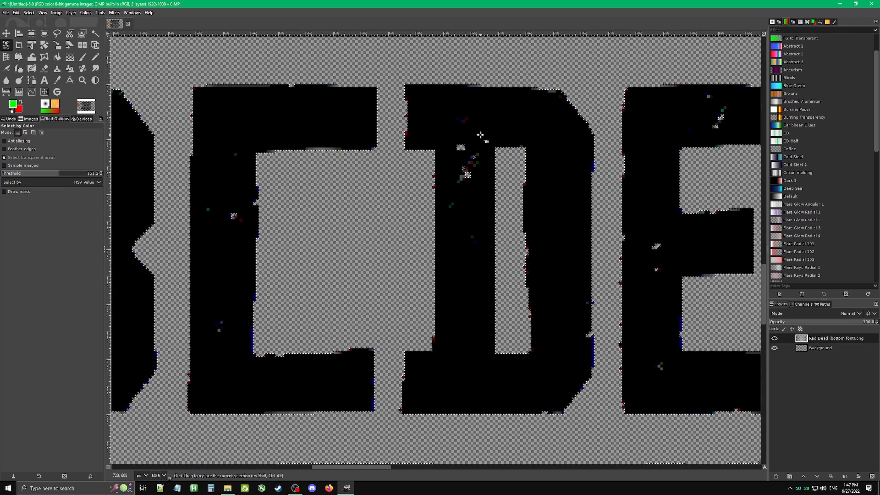
click(55, 182)
click(28, 203)
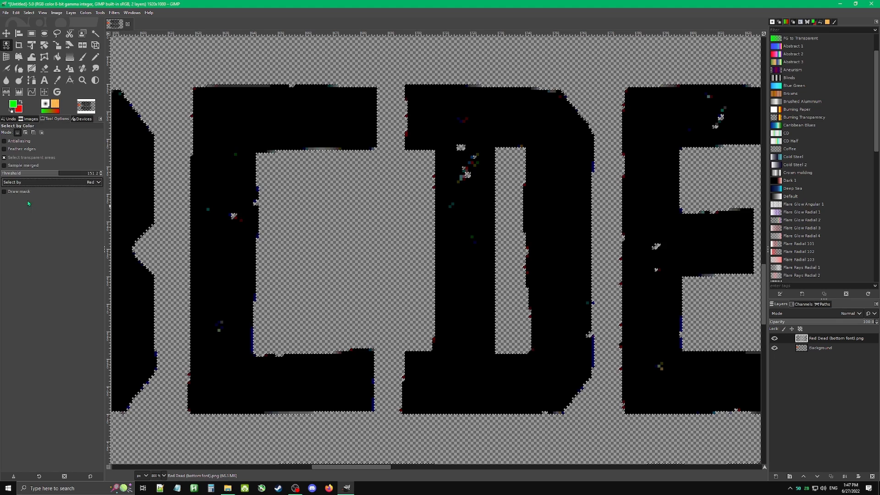
click(8, 174)
drag(8, 174, 4, 174)
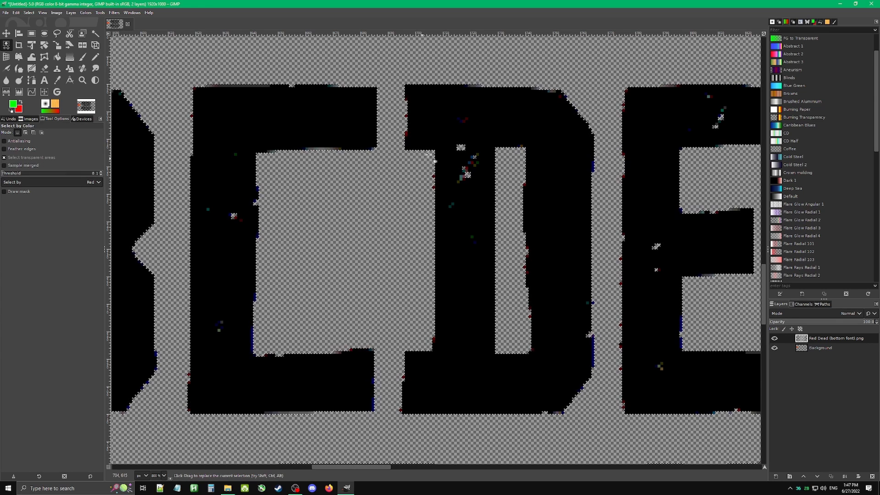
scroll(467, 120, up, 3)
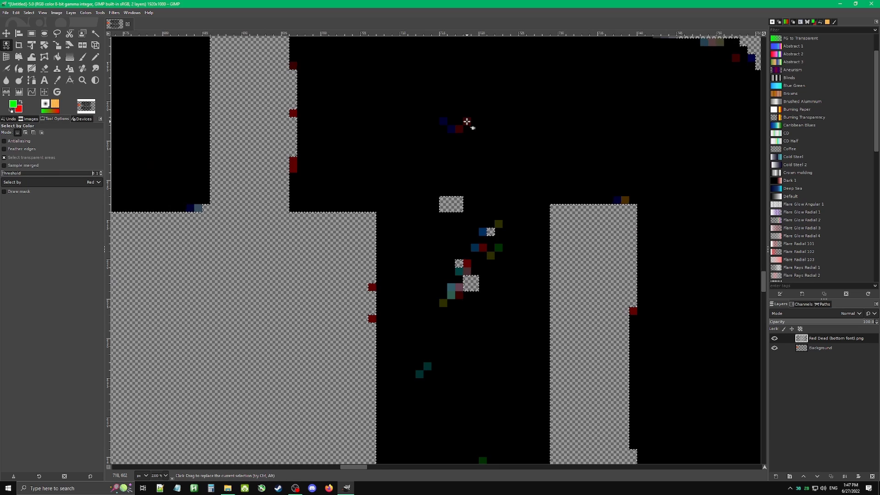
click(467, 121)
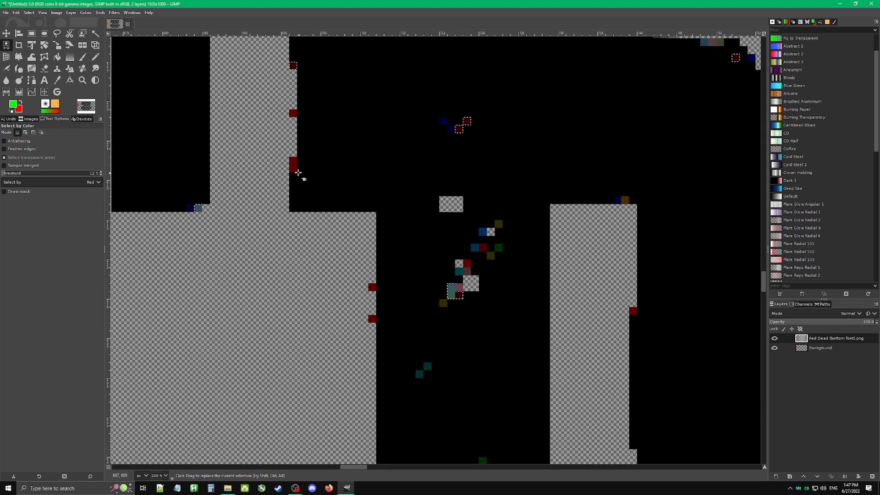
Add the remaining red and yellowish specks in and around the D to the color selection.
shift+click(294, 164)
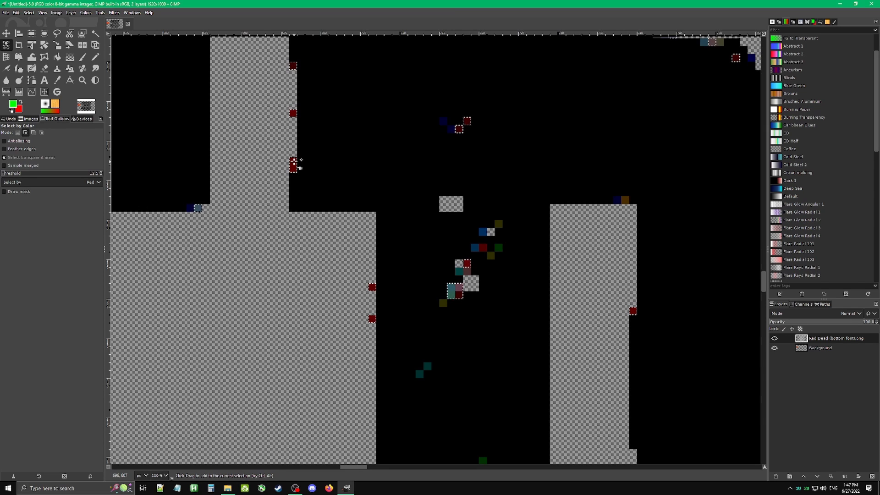
shift+click(484, 249)
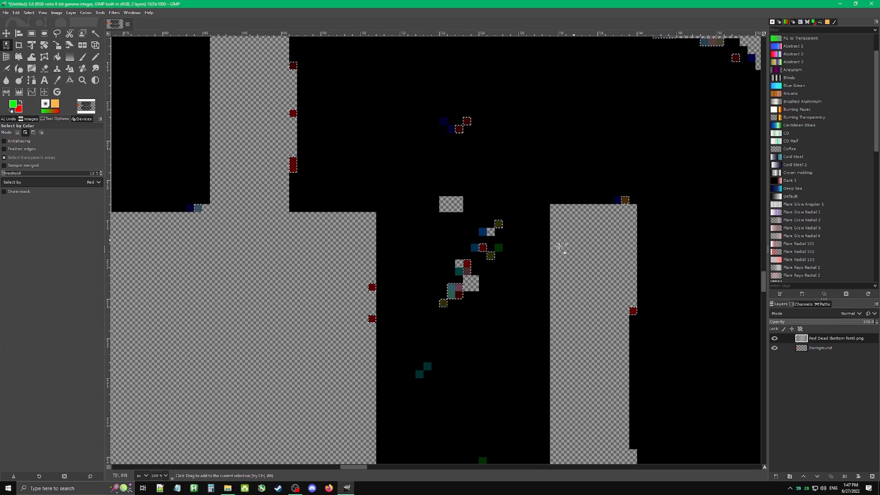
click(488, 232)
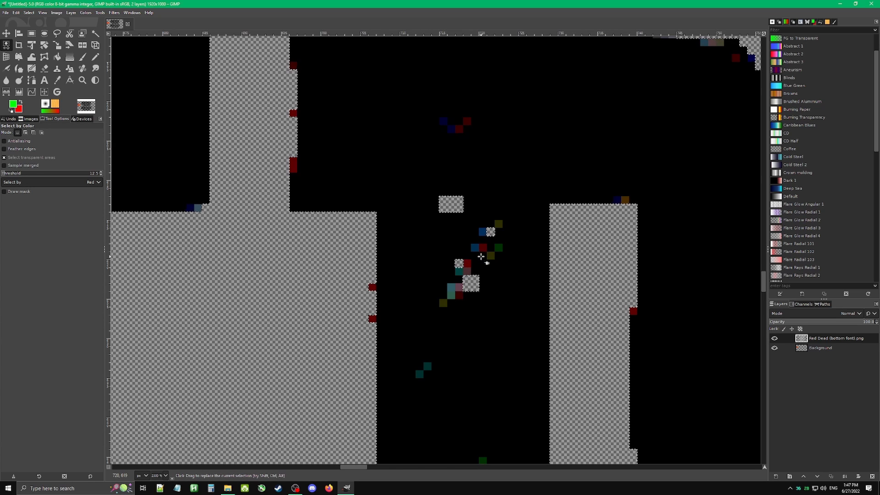
key(ctrl+z)
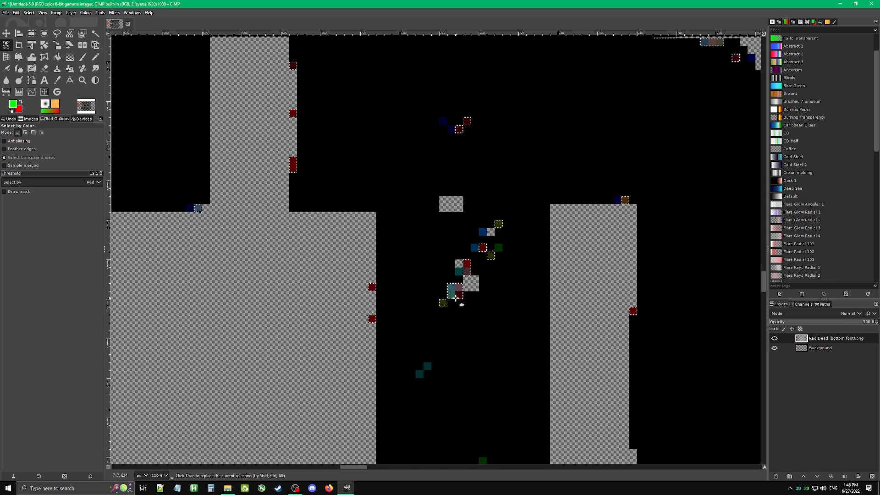
Try to select the dark green speck lower in the D's stem by its Red value, and undo that selection.
scroll(431, 286, down, 5)
scroll(431, 286, right, 3)
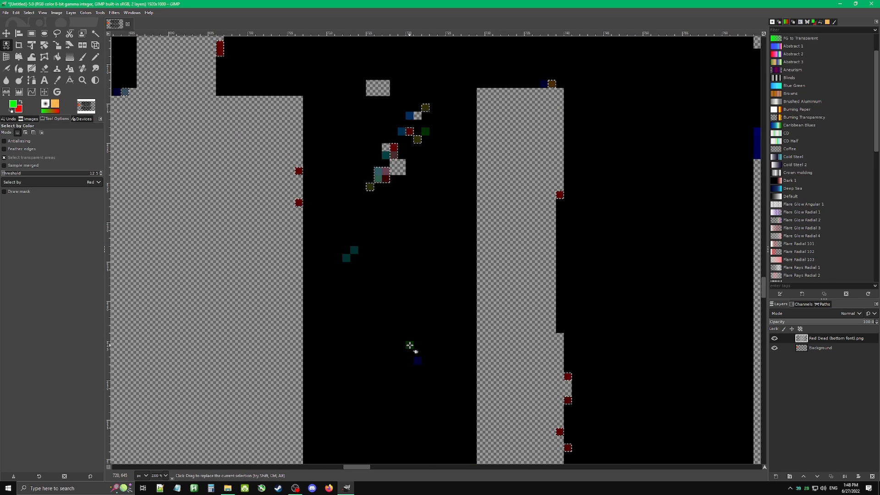
key(shift)
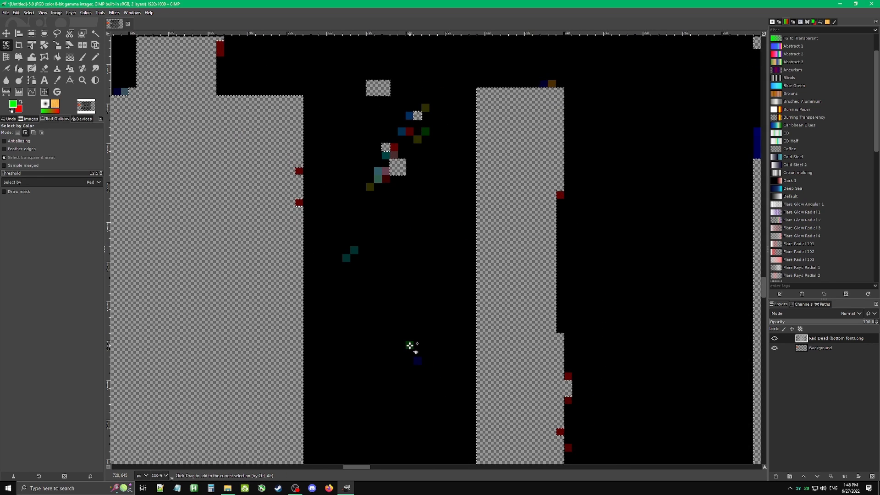
ctrl+click(409, 346)
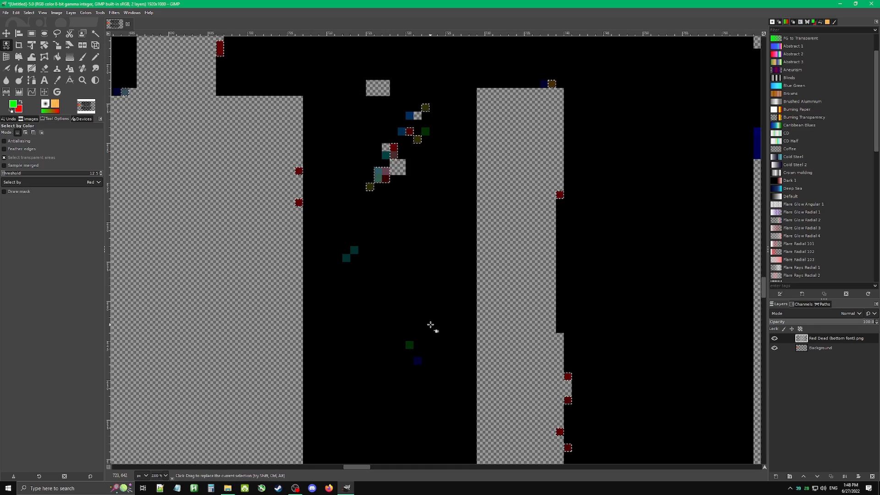
Delete the selected red and yellowish specks from the font layer.
scroll(432, 328, down, 4)
scroll(446, 246, right, 10)
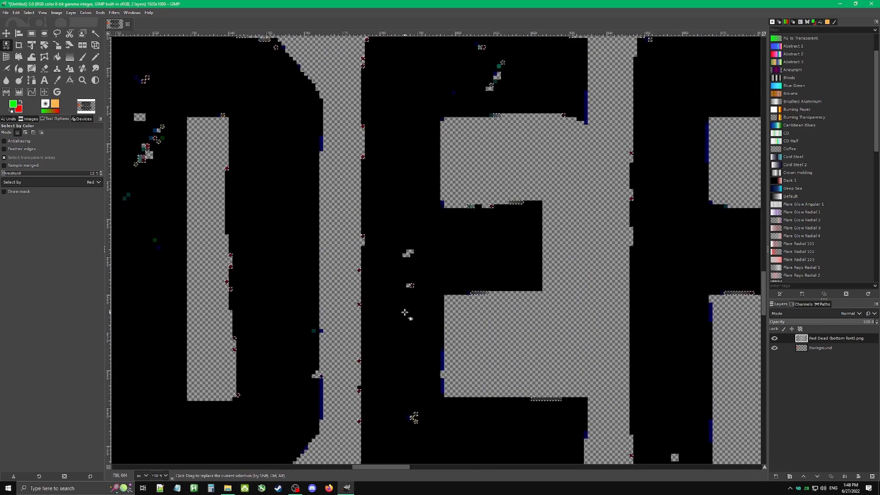
key(Delete)
Switch Select by Color to compare by Blue with a low threshold and select the dark blue specks in the D.
scroll(346, 208, left, 5)
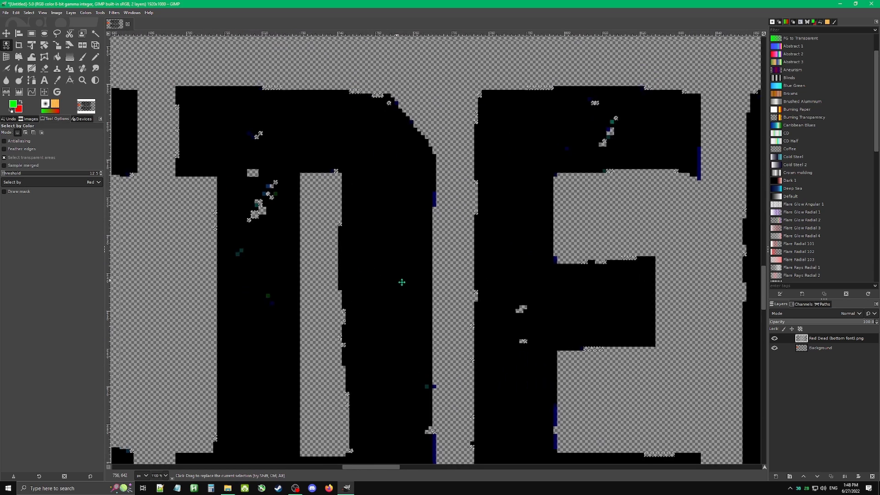
click(90, 183)
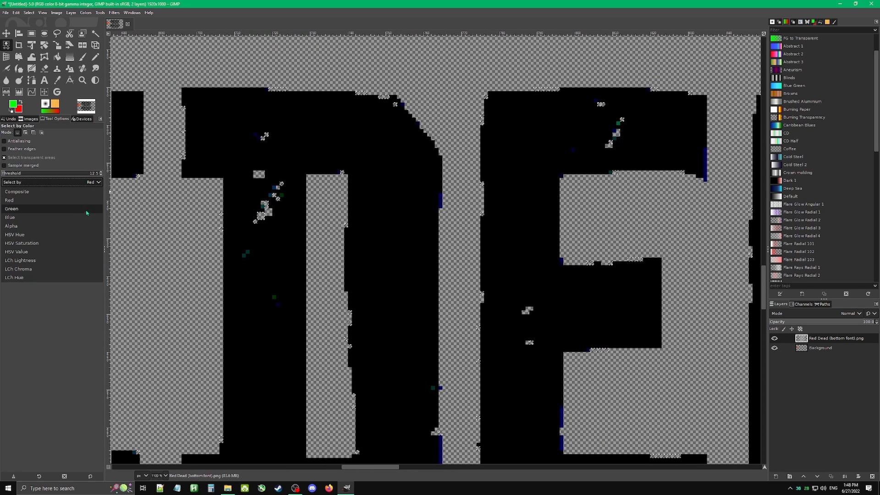
click(14, 217)
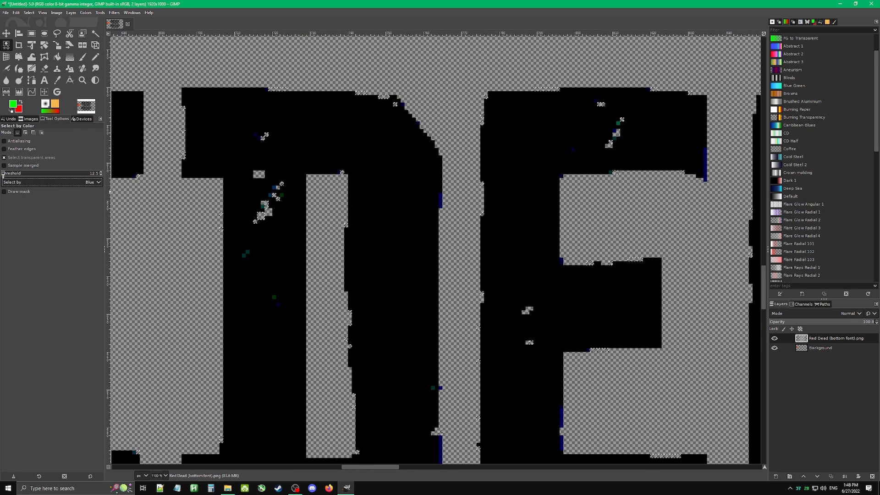
click(1, 174)
drag(1, 176, 2, 176)
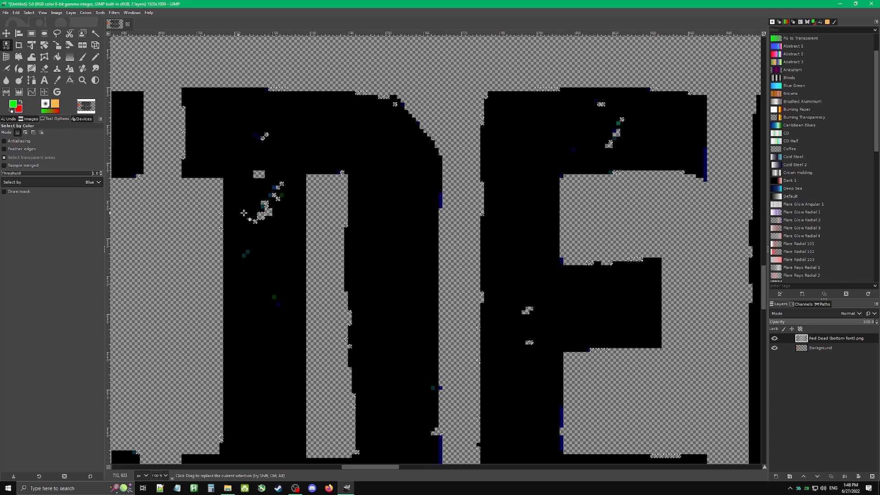
ctrl+scroll(299, 148, up, 3)
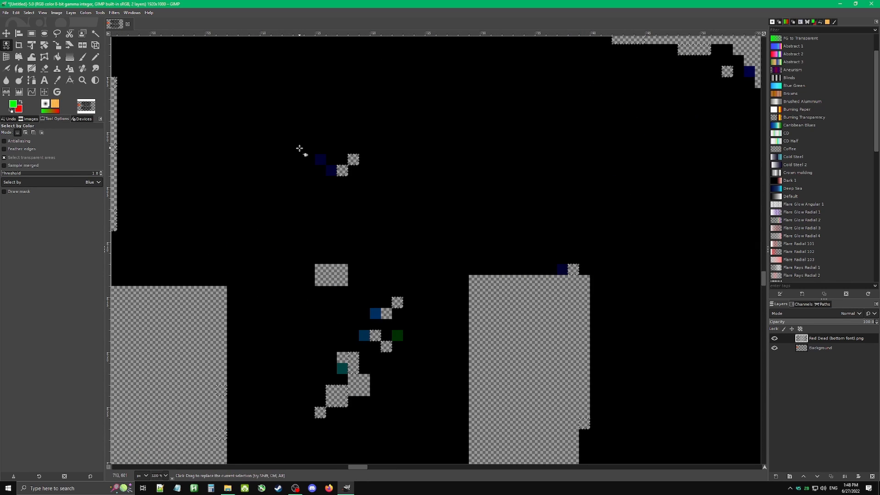
click(321, 159)
drag(420, 283, 417, 176)
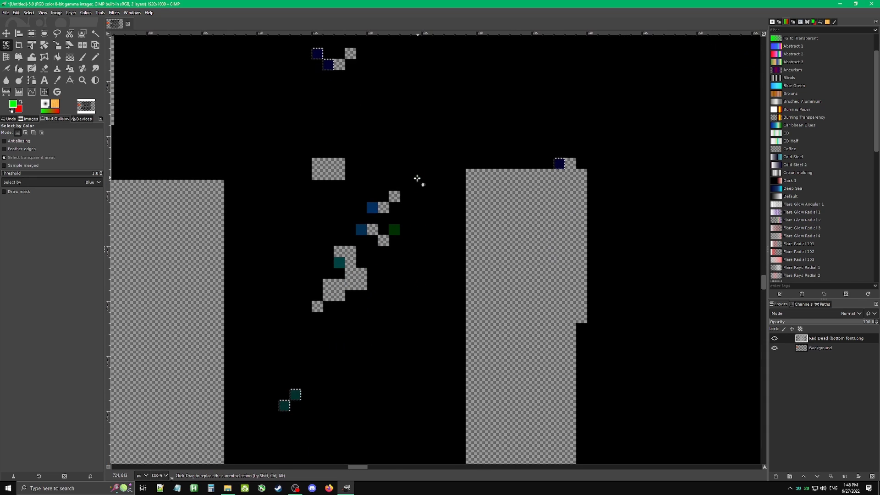
Raise the threshold to 17.5 and select the brighter blue specks together with the dark blue and teal ones.
click(7, 176)
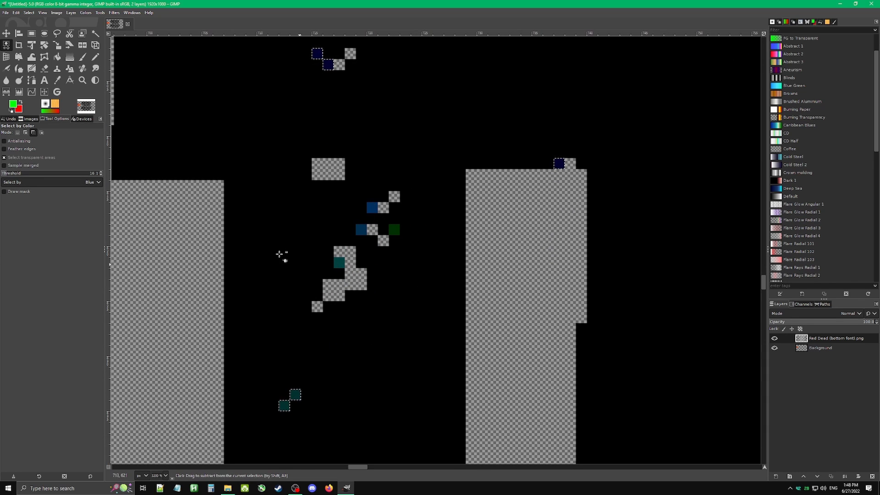
click(374, 210)
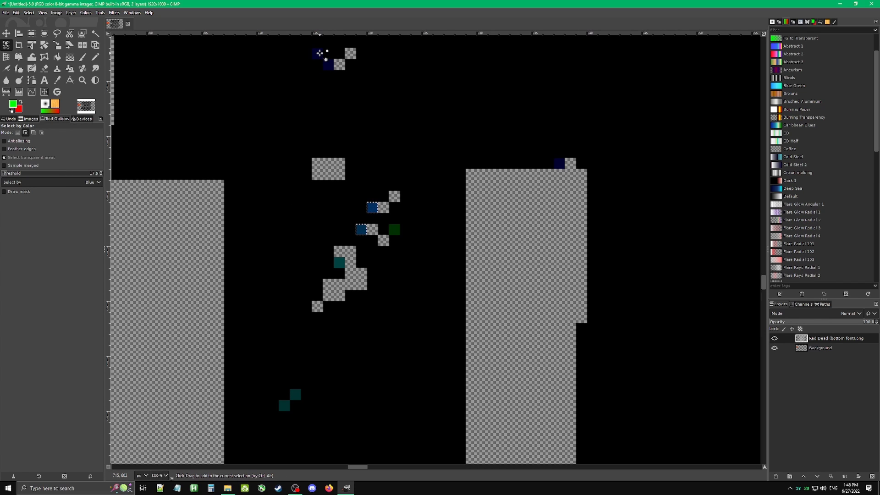
scroll(339, 294, down, 4)
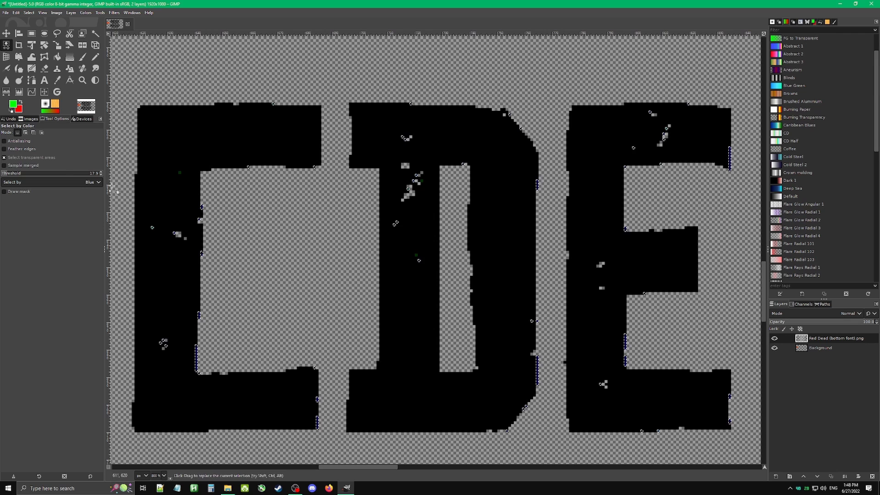
Add the dark green specks to the selection, comparing by Green with a threshold of 3.6.
click(69, 182)
click(30, 216)
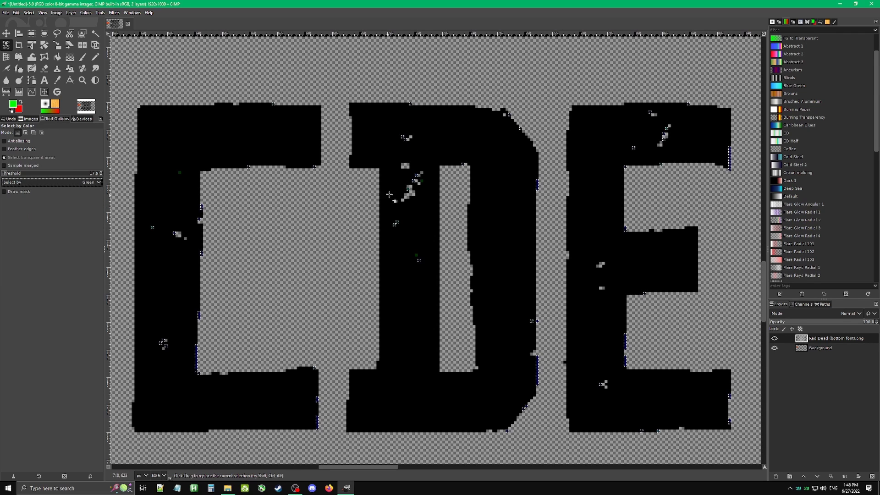
scroll(416, 185, up, 2)
click(4, 174)
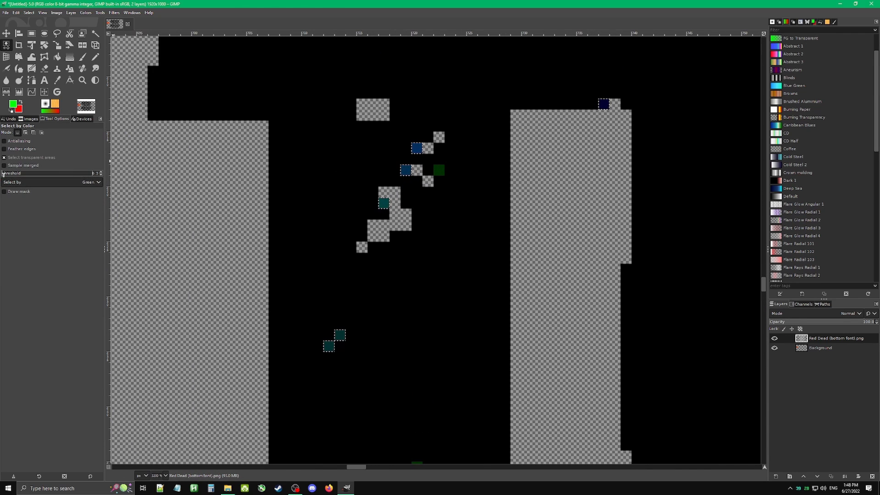
scroll(290, 226, up, 3)
scroll(291, 226, right, 2)
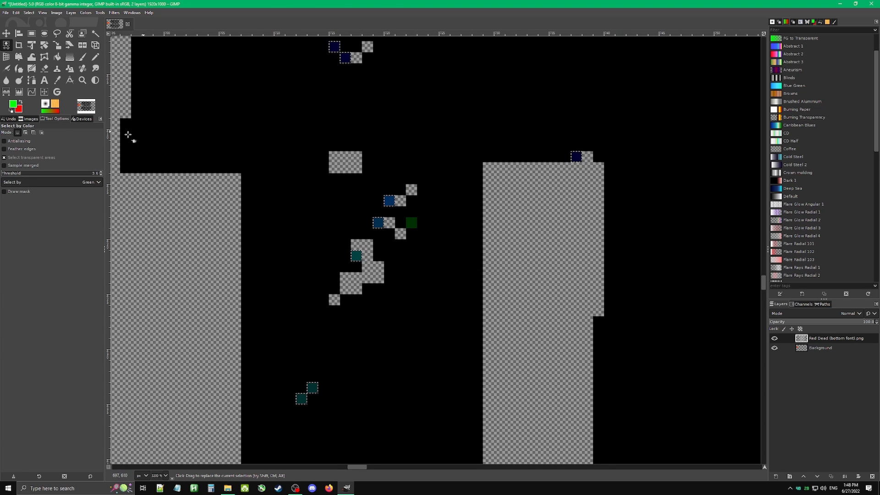
key(ctrl)
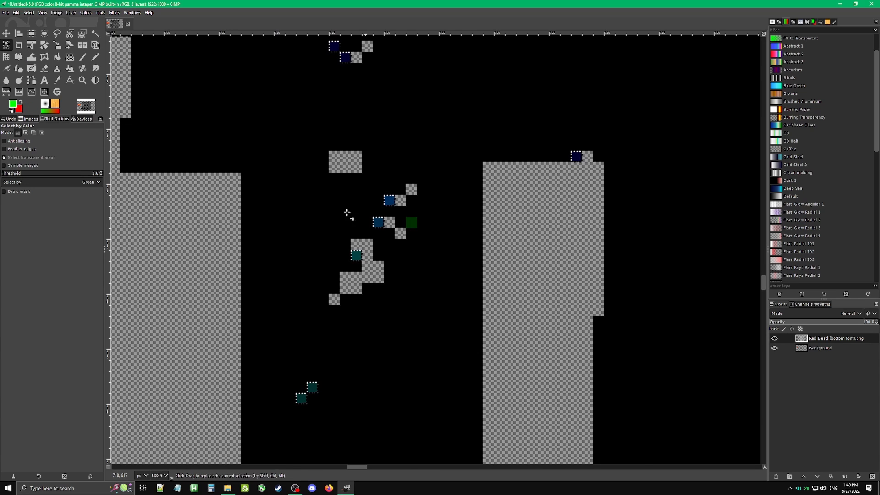
click(26, 132)
click(411, 223)
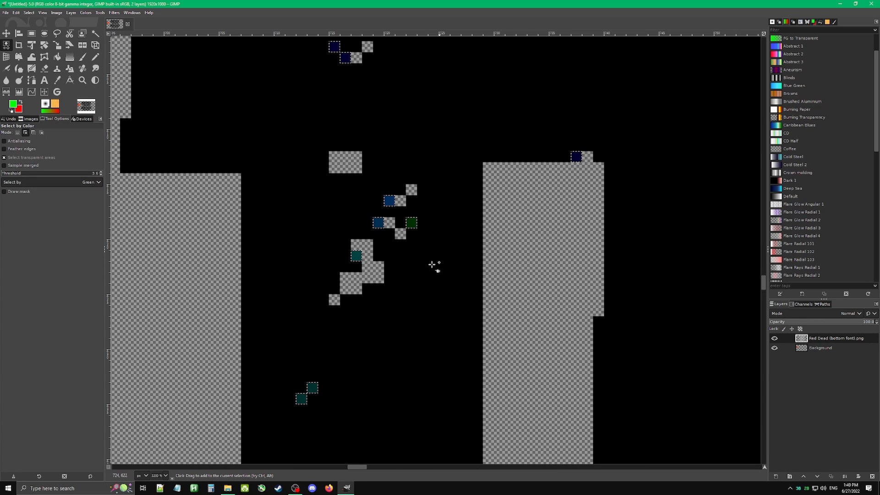
Examine the selected specks and edge pixels across the lower letters and numerals.
drag(417, 118, 381, 170)
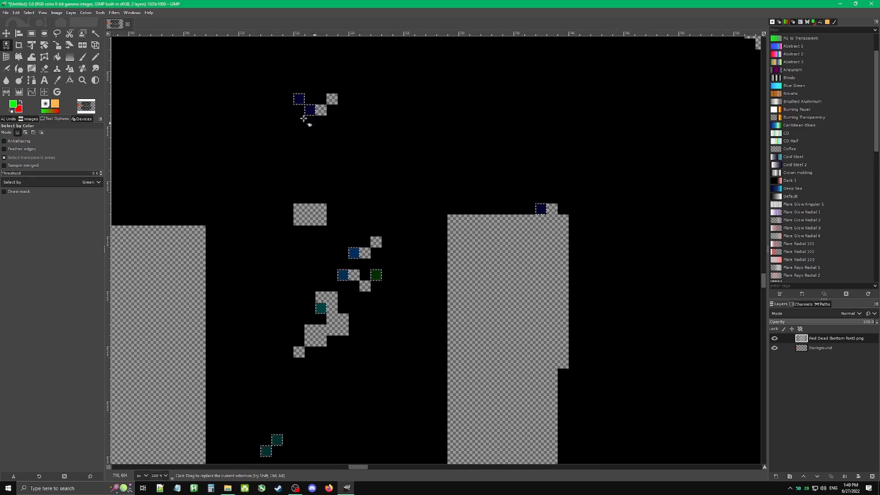
scroll(394, 286, down, 1)
scroll(394, 285, down, 1)
scroll(551, 303, down, 5)
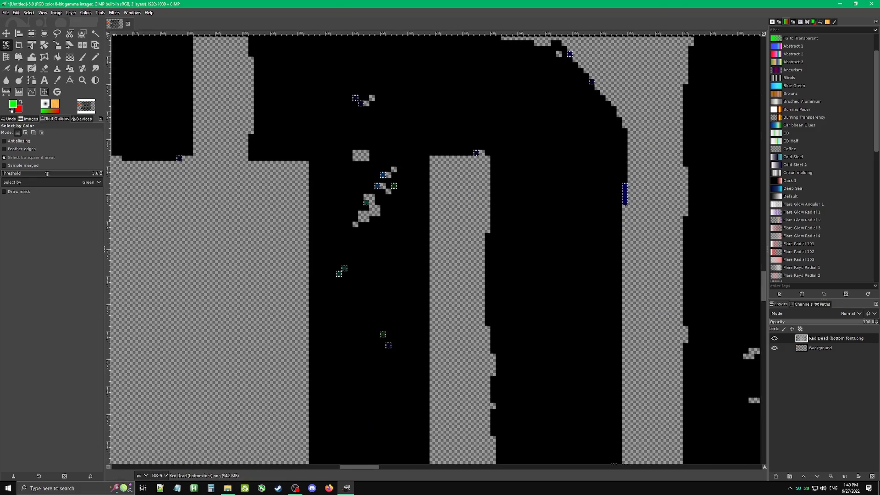
scroll(551, 303, down, 2)
scroll(475, 200, down, 4)
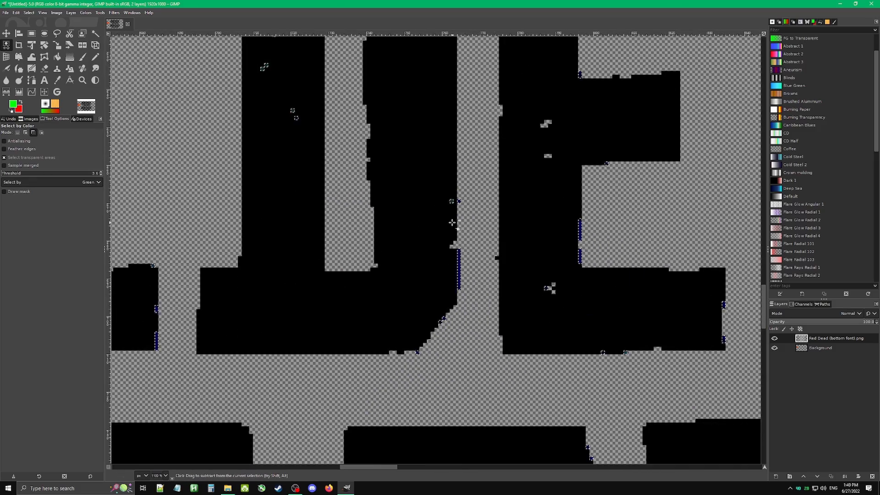
scroll(475, 201, down, 5)
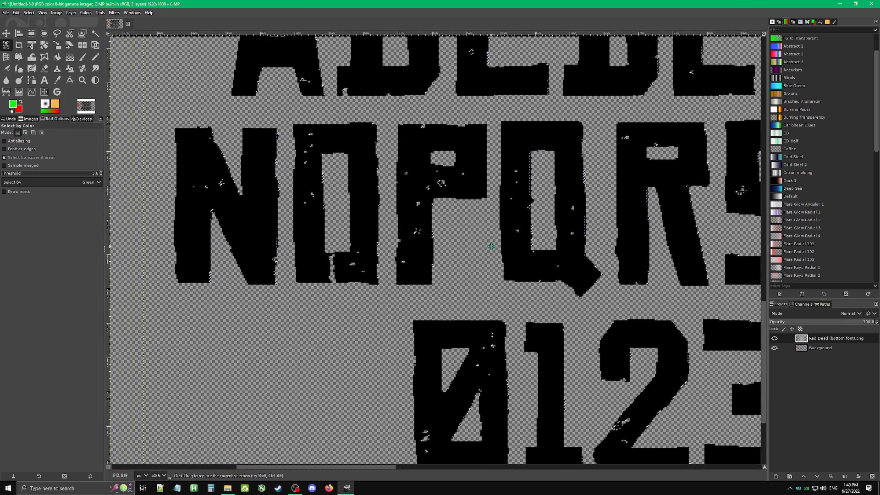
scroll(458, 221, up, 1)
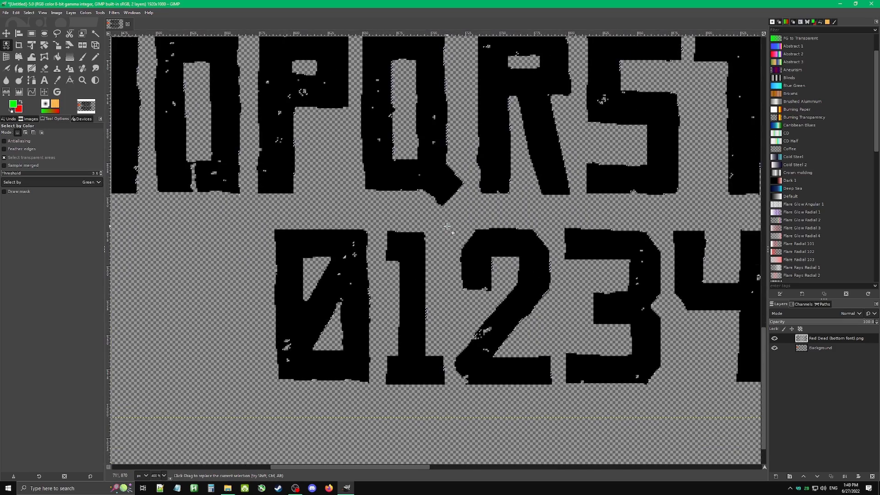
scroll(477, 174, up, 3)
scroll(467, 192, right, 3)
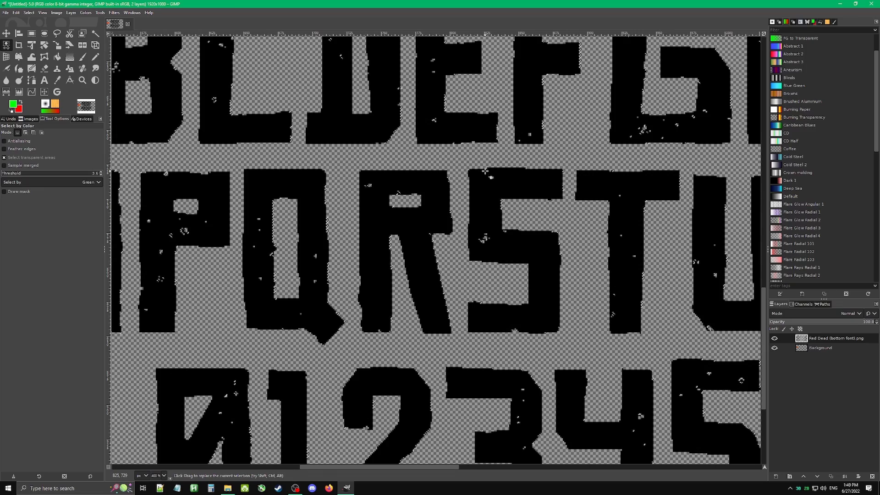
Delete the selected green and blue specks from the lettering on the Red Dead font layer.
scroll(526, 276, up, 3)
scroll(526, 276, left, 1)
scroll(526, 276, up, 1)
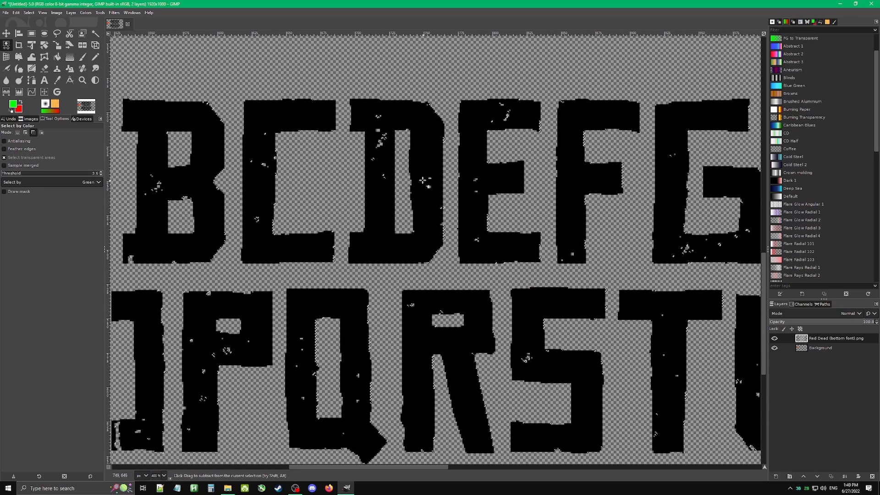
scroll(554, 335, down, 1)
scroll(367, 155, up, 10)
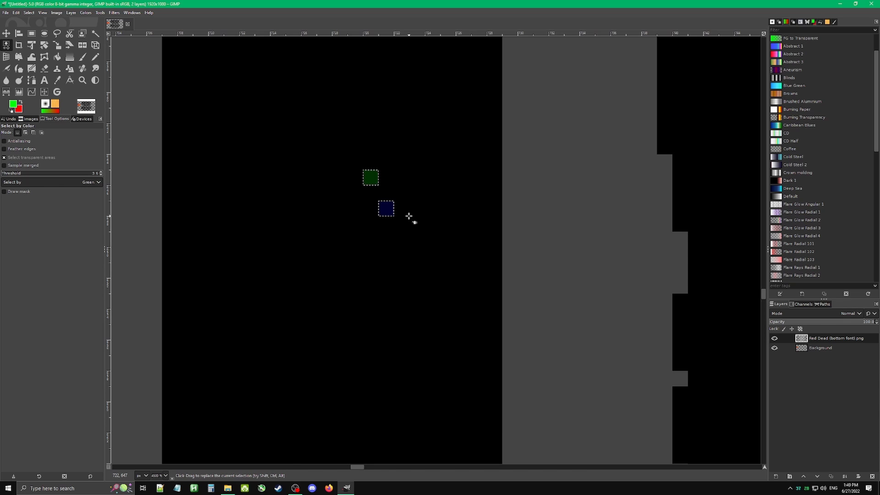
key(Delete)
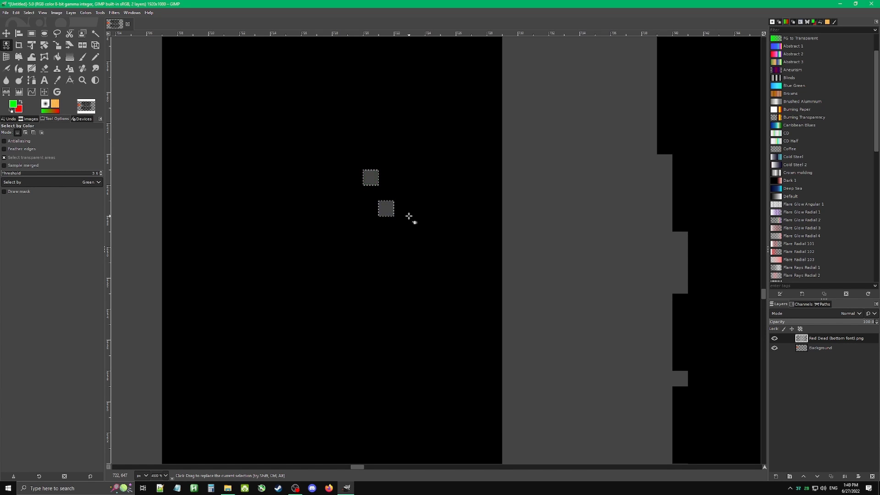
scroll(355, 158, down, 9)
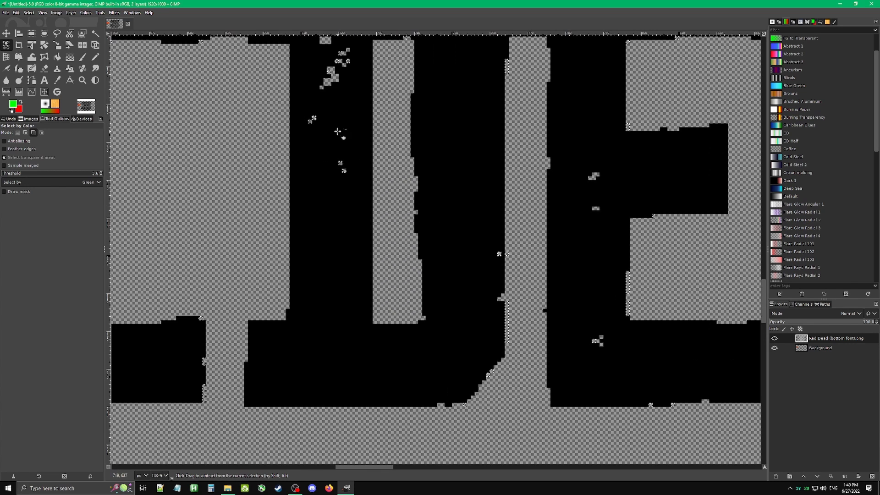
scroll(330, 179, down, 3)
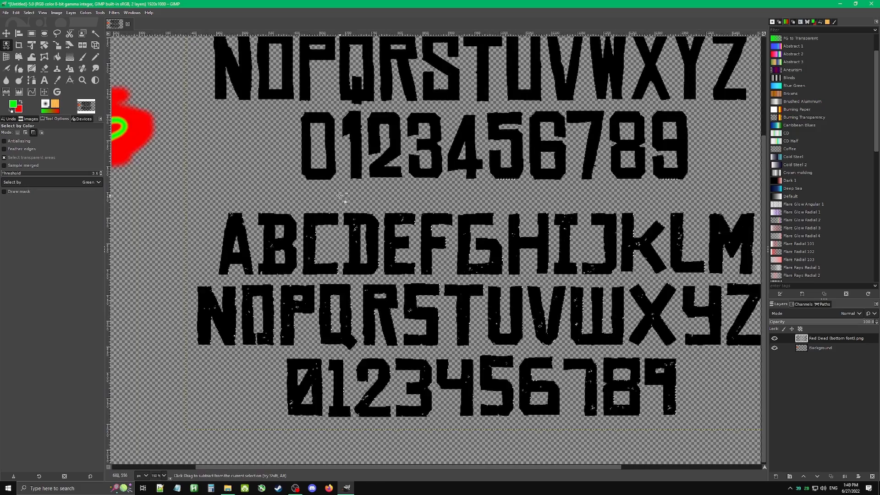
Erase the red blob with its green stroke from the Background layer, using the 2. Hardness 025 brush at size 51.
scroll(390, 232, up, 3)
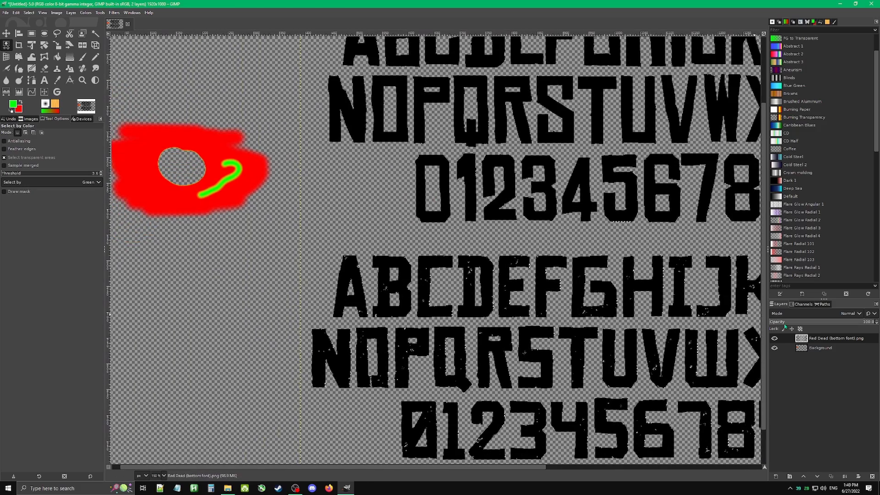
click(807, 348)
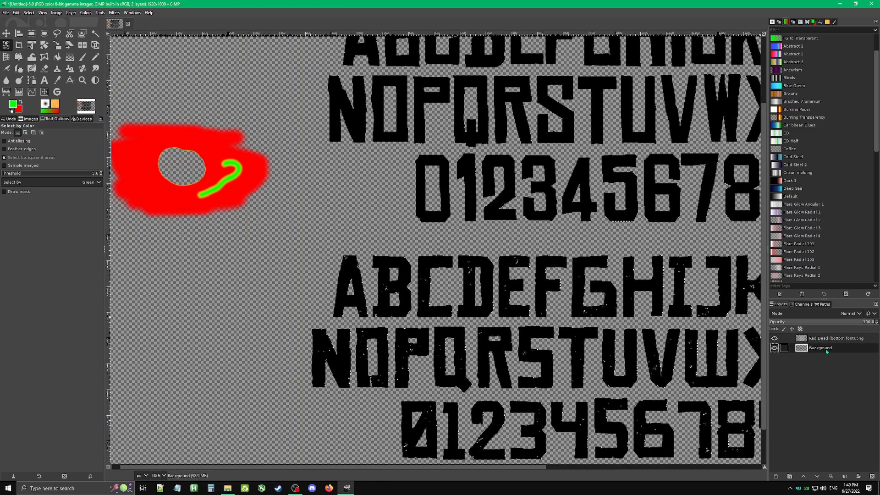
click(95, 57)
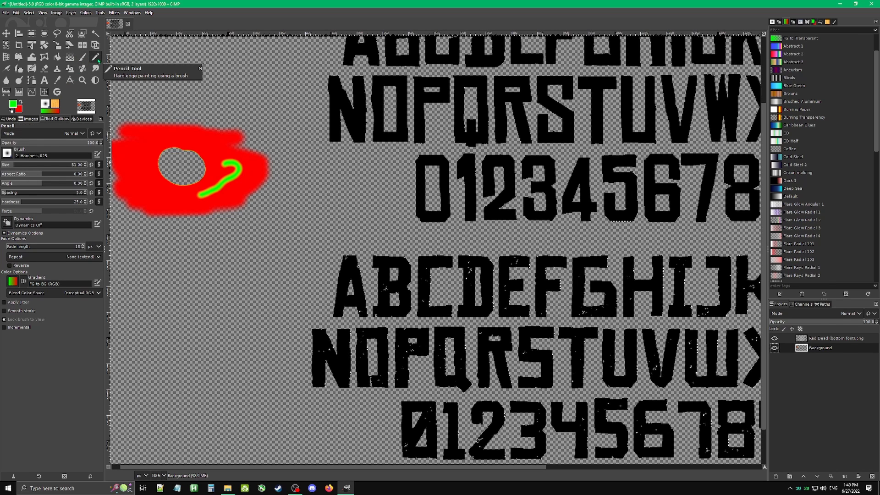
key(e)
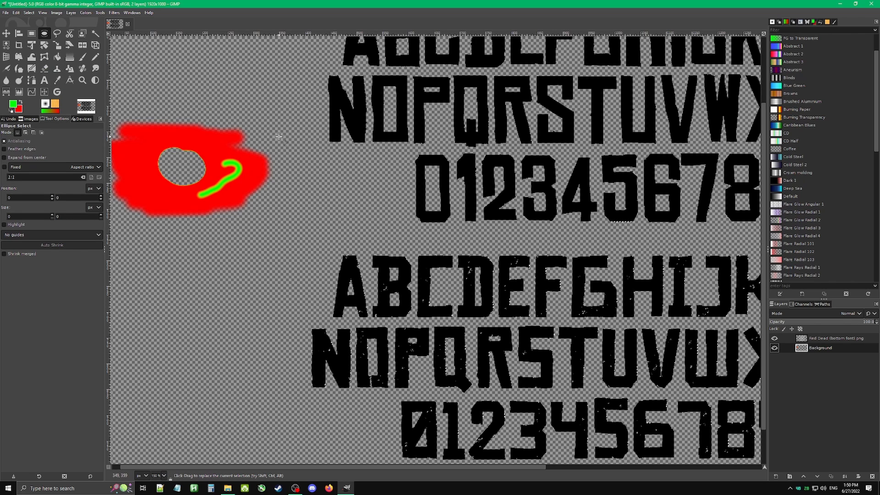
drag(213, 119, 294, 142)
key(shift+e)
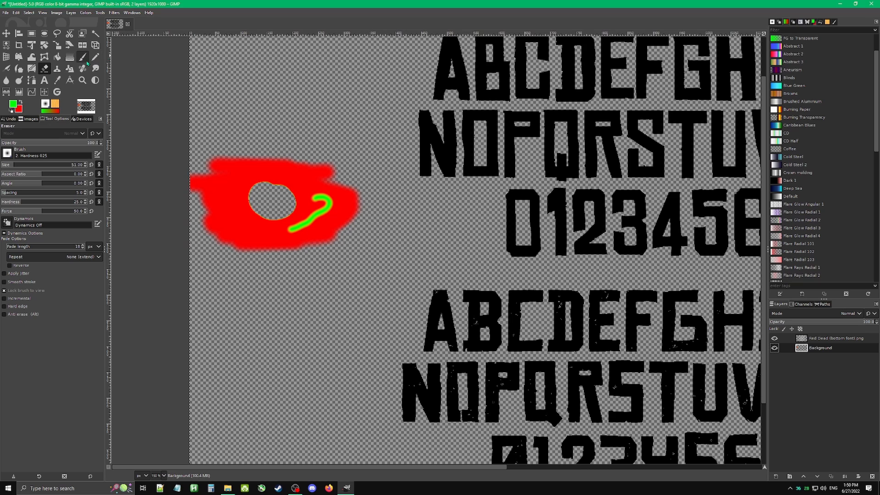
mouse_move(225, 166)
mouse_down()
mouse_move(249, 168)
mouse_move(195, 162)
mouse_move(201, 171)
mouse_move(294, 161)
mouse_up()
mouse_move(184, 180)
mouse_down()
mouse_move(207, 192)
mouse_move(333, 167)
mouse_up()
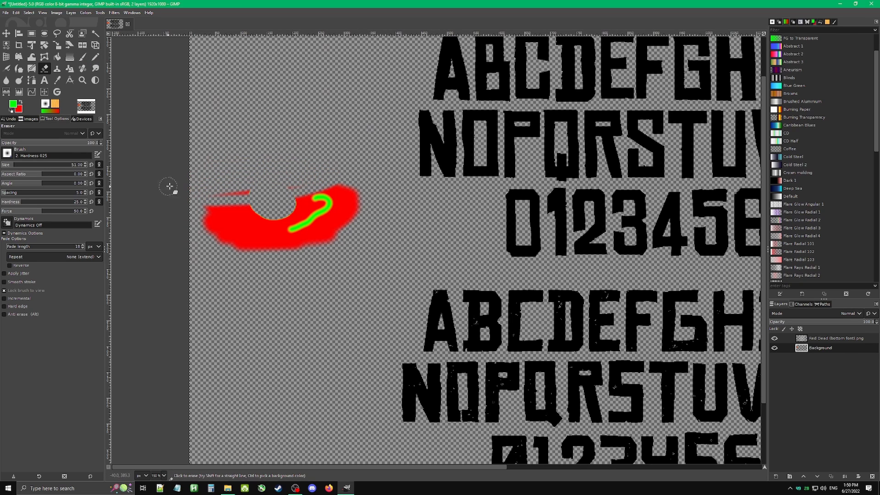
mouse_move(170, 186)
mouse_down()
mouse_move(313, 198)
mouse_move(255, 191)
mouse_move(270, 206)
mouse_up()
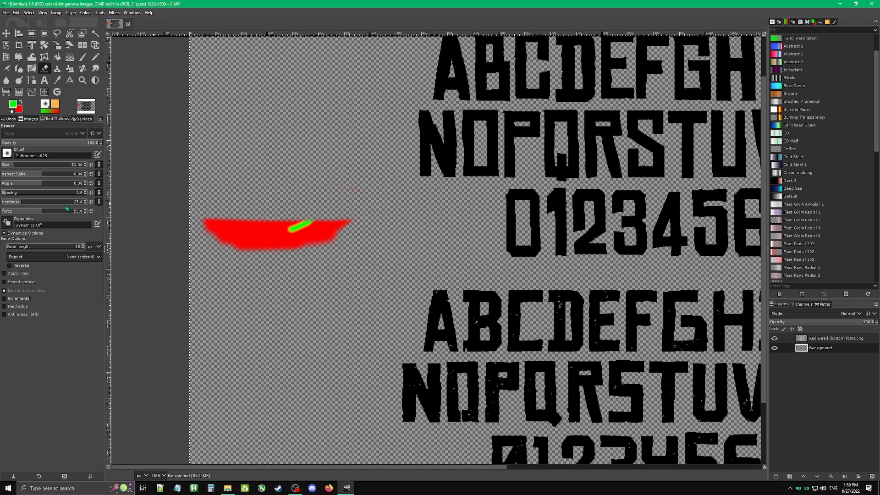
mouse_move(215, 220)
mouse_down()
mouse_move(349, 215)
mouse_move(339, 186)
mouse_up()
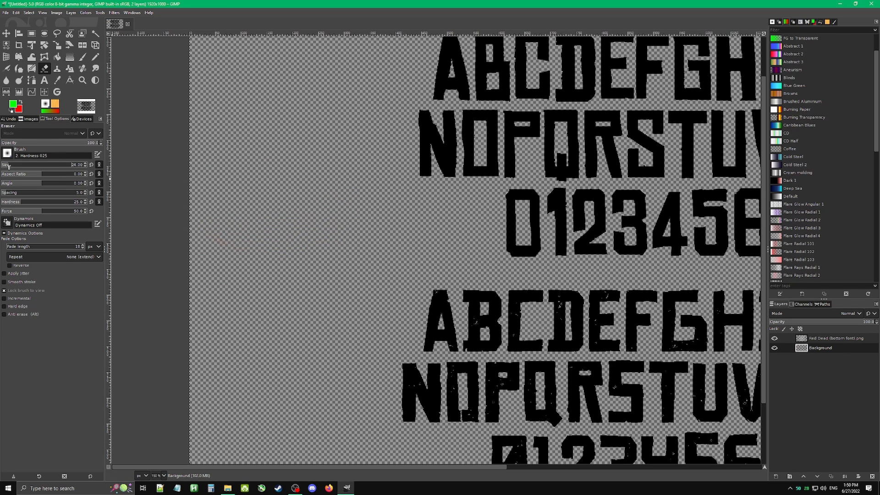
Paint a soft curved black stroke on the Background layer with the Paintbrush at size 142.
click(83, 59)
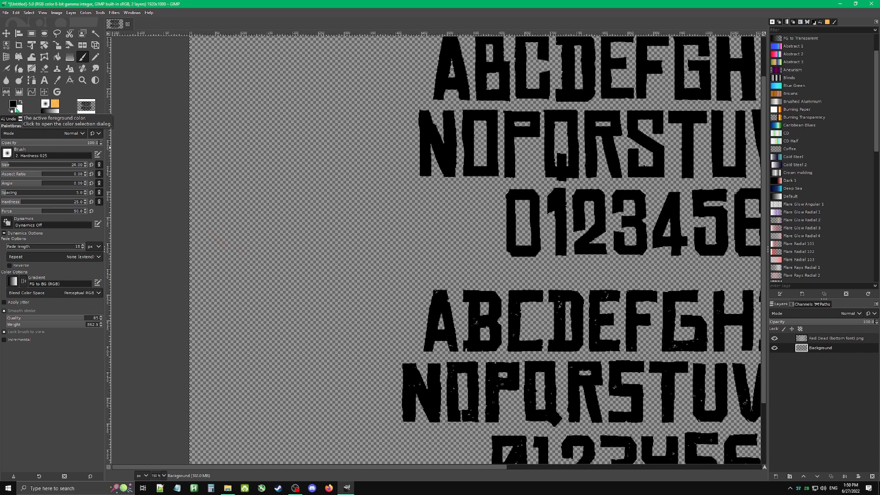
key(x)
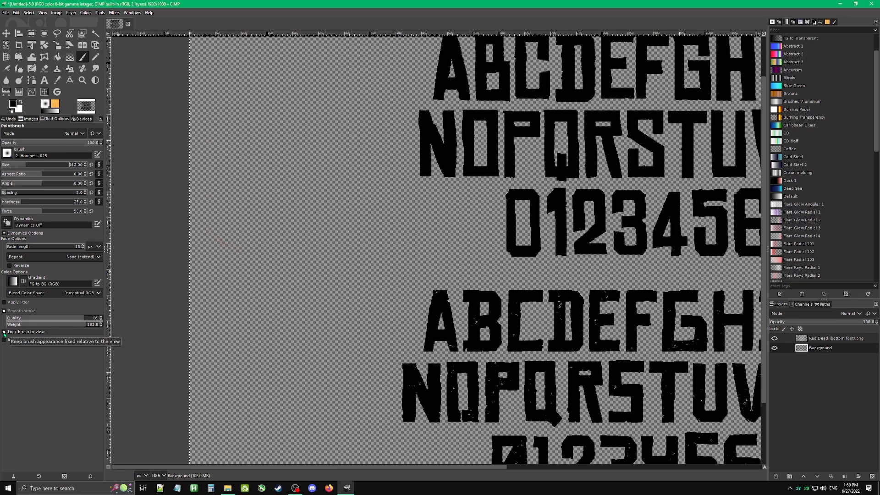
mouse_move(260, 162)
mouse_down()
mouse_move(320, 184)
mouse_move(275, 225)
mouse_up()
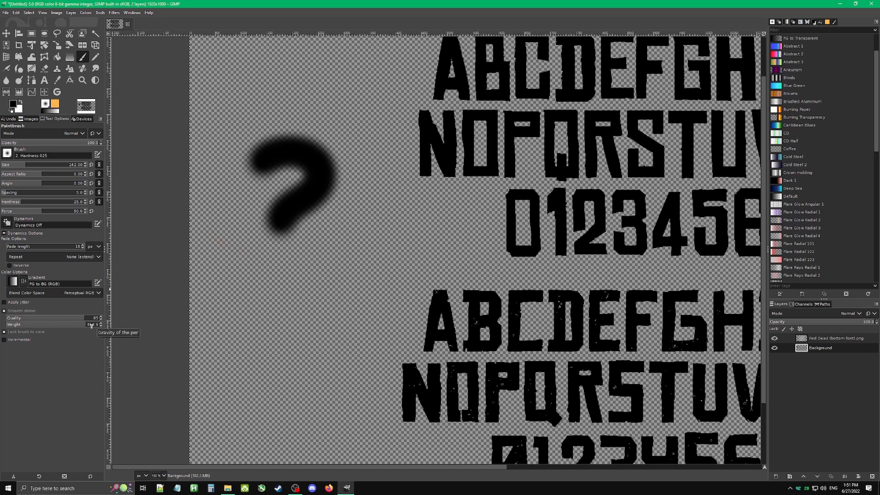
Set the smooth stroke weight to 1000 and quality to 100, painting a looping and a curved black test stroke.
scroll(92, 325, up, 3)
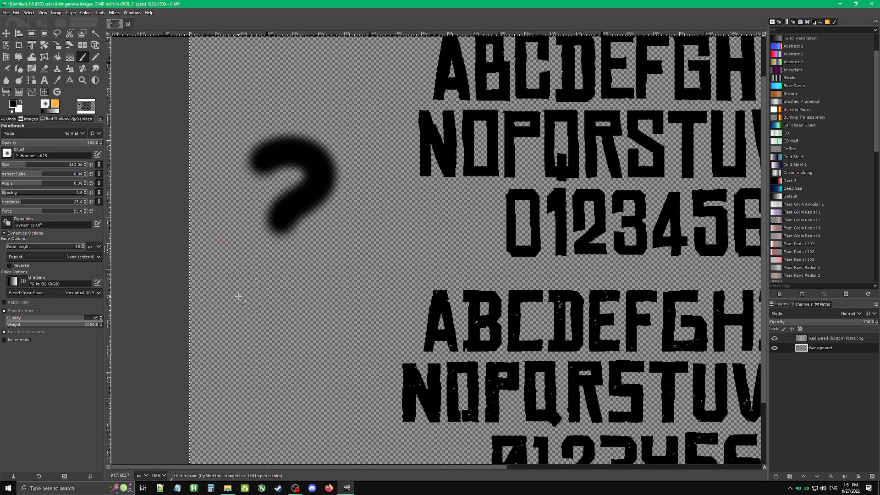
mouse_move(237, 297)
mouse_down()
mouse_move(302, 249)
mouse_move(346, 250)
mouse_move(358, 262)
mouse_move(344, 284)
mouse_move(245, 335)
mouse_move(313, 365)
mouse_move(393, 300)
mouse_move(408, 240)
mouse_move(362, 184)
mouse_up()
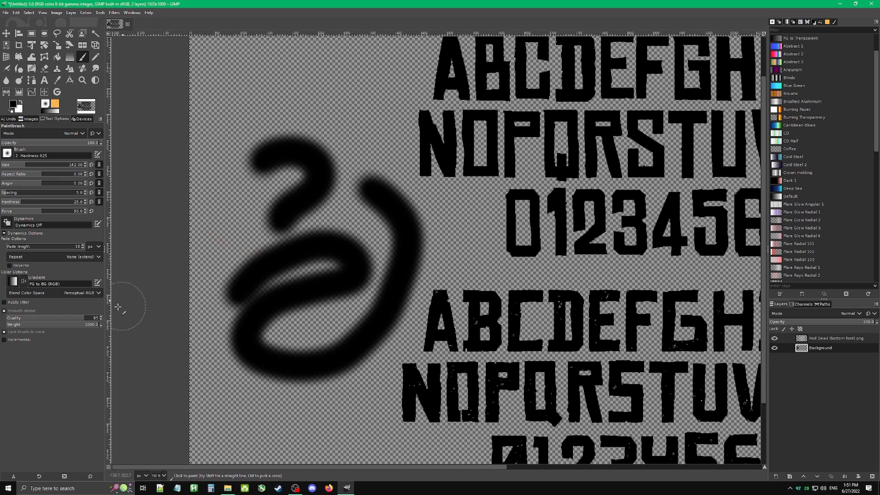
drag(88, 318, 101, 318)
drag(286, 181, 304, 268)
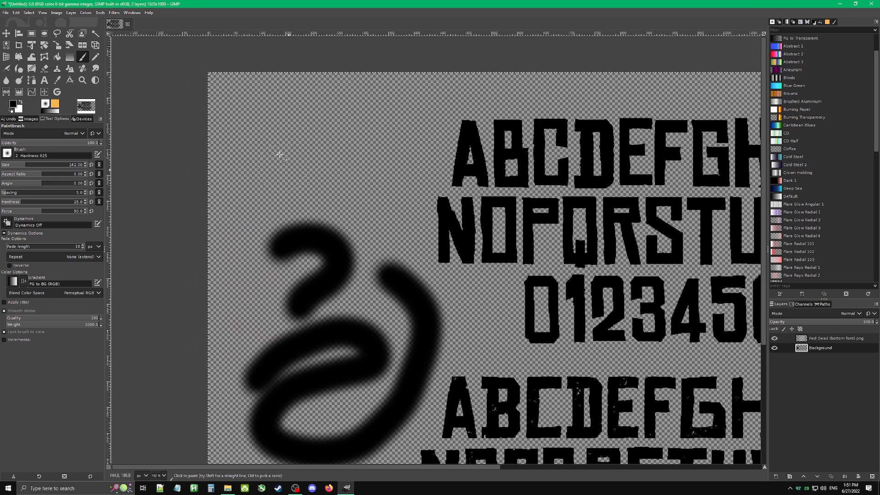
mouse_move(258, 148)
mouse_down()
mouse_move(305, 128)
mouse_move(362, 140)
mouse_move(293, 181)
mouse_up()
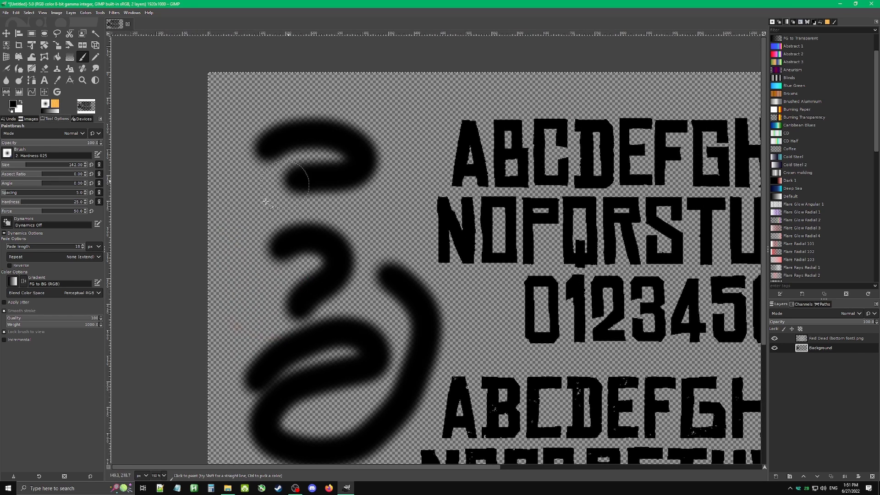
Paint hard-edged black strokes across the upper letter rows on the Background layer with the 2. Hardness 100 brush at size 51.
click(7, 153)
click(11, 196)
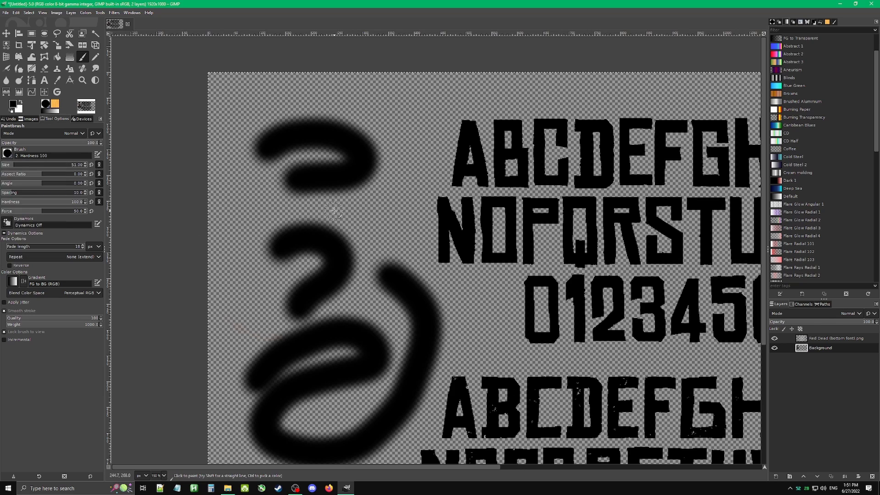
mouse_move(334, 211)
mouse_down()
mouse_move(382, 207)
mouse_move(387, 229)
mouse_up()
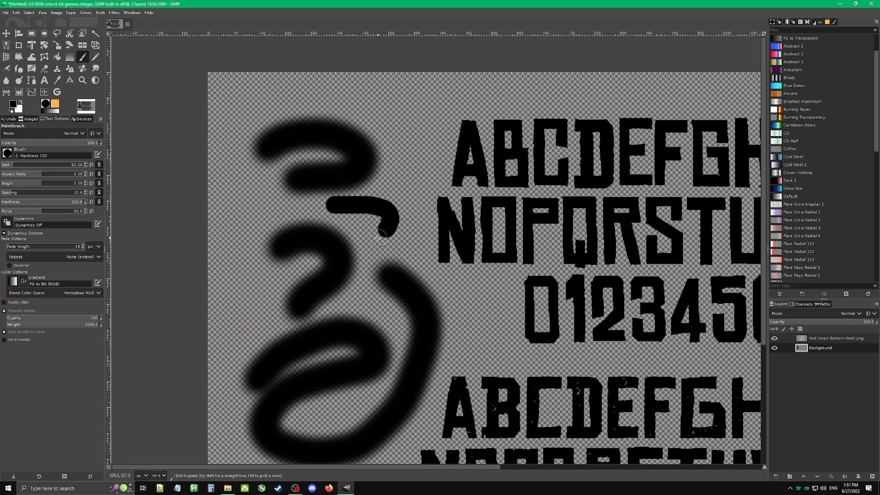
click(377, 237)
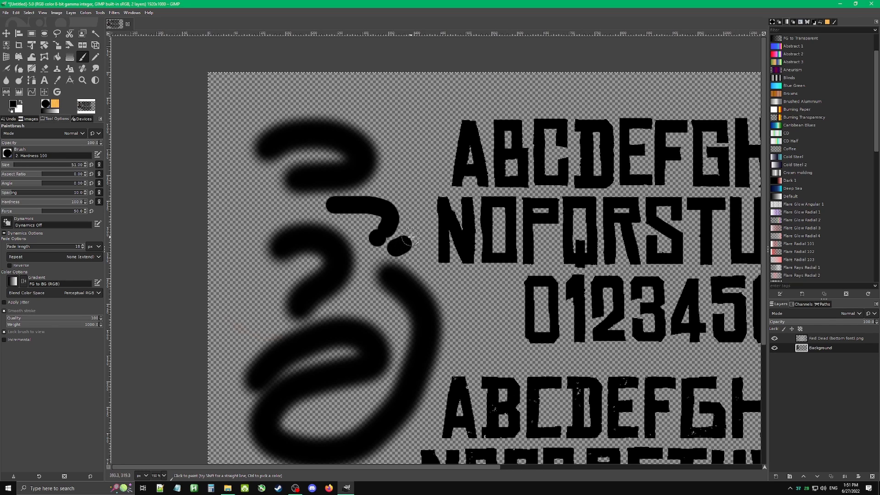
mouse_move(417, 222)
mouse_down()
mouse_move(363, 173)
mouse_move(416, 164)
mouse_move(379, 146)
mouse_move(374, 118)
mouse_move(431, 120)
mouse_move(478, 88)
mouse_move(456, 134)
mouse_move(490, 151)
mouse_move(453, 174)
mouse_move(563, 199)
mouse_move(545, 250)
mouse_move(495, 275)
mouse_move(414, 270)
mouse_move(384, 196)
mouse_up()
mouse_move(461, 188)
mouse_down()
mouse_move(642, 135)
mouse_move(541, 197)
mouse_move(404, 173)
mouse_move(424, 125)
mouse_move(565, 288)
mouse_move(618, 317)
mouse_up()
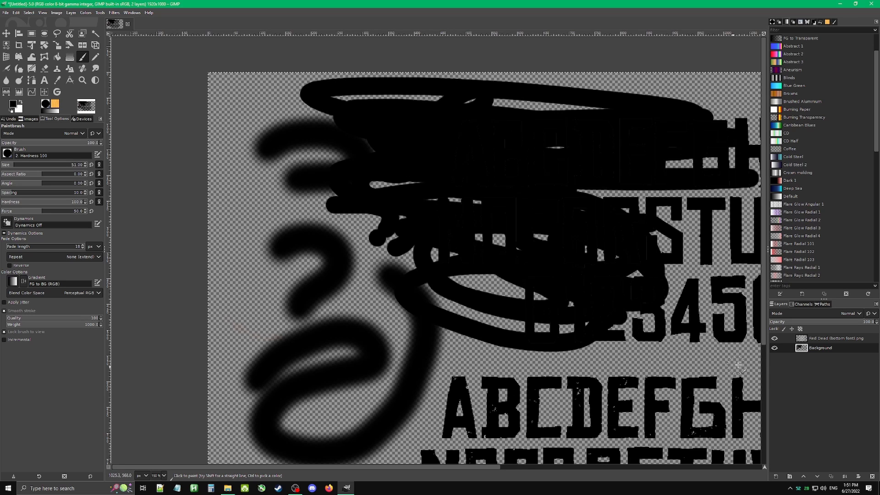
Hide and reshow the Background layer, and paint a winding hard-edged black stroke beside the soft strokes.
click(775, 348)
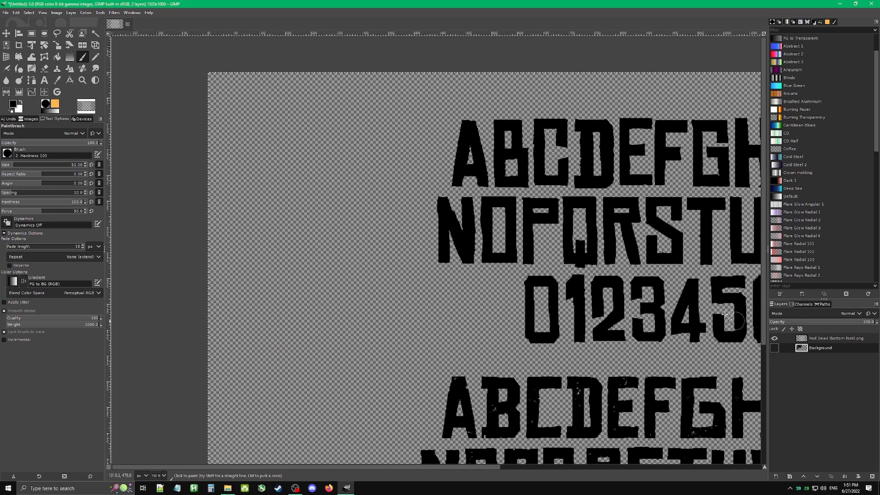
click(774, 349)
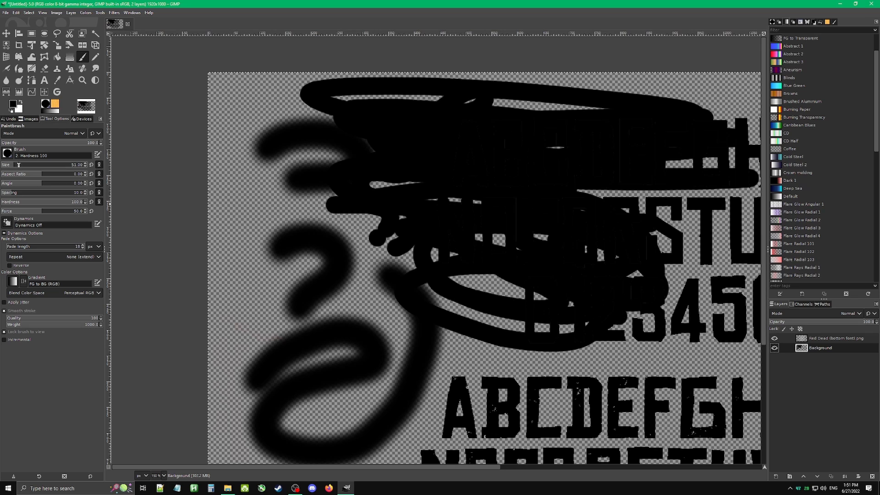
mouse_move(225, 216)
mouse_down()
mouse_move(276, 231)
mouse_move(273, 298)
mouse_up()
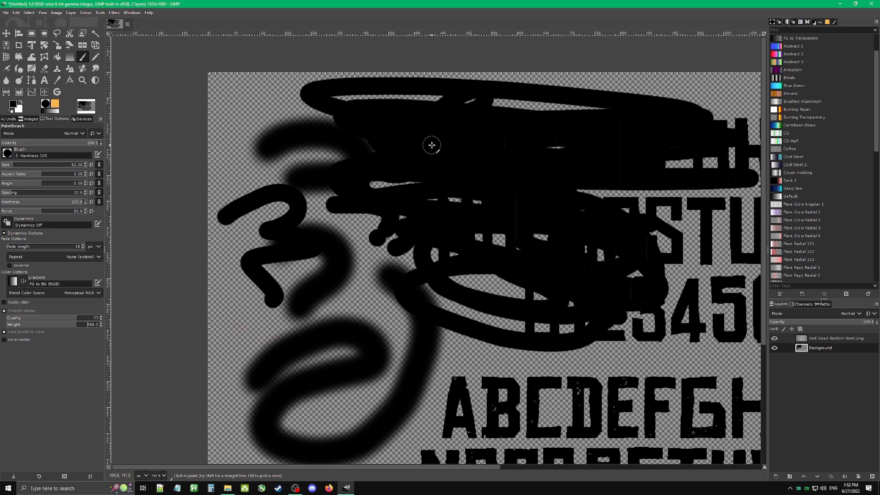
Swap the foreground color to white and paint a dot, a large circle behind the letter A, and smaller strokes at size 29.
key(x)
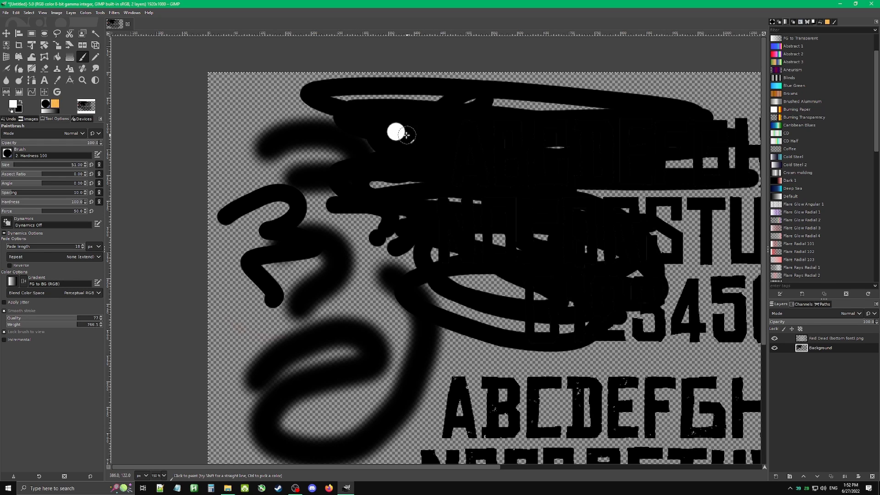
scroll(407, 136, down, 5)
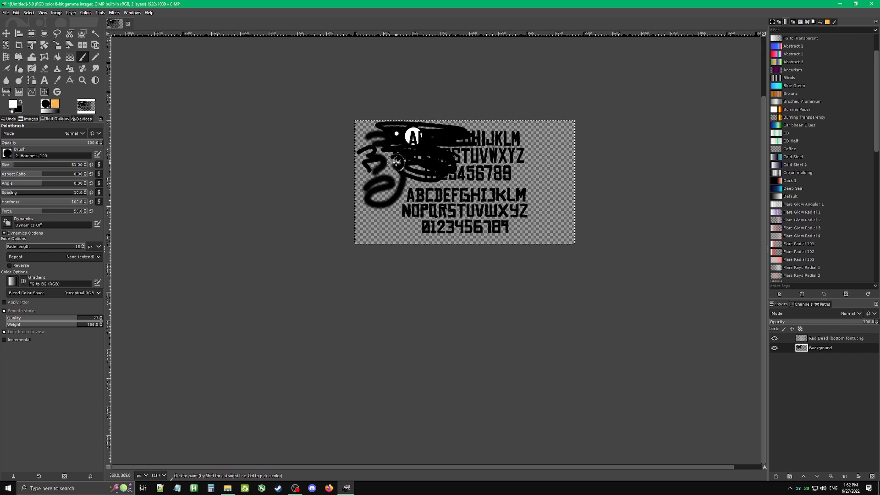
click(10, 165)
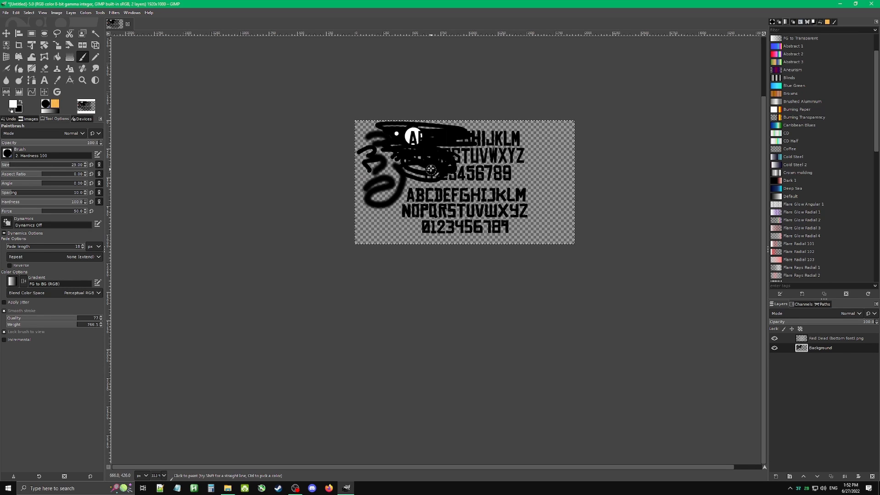
scroll(427, 166, up, 4)
scroll(427, 166, down, 1)
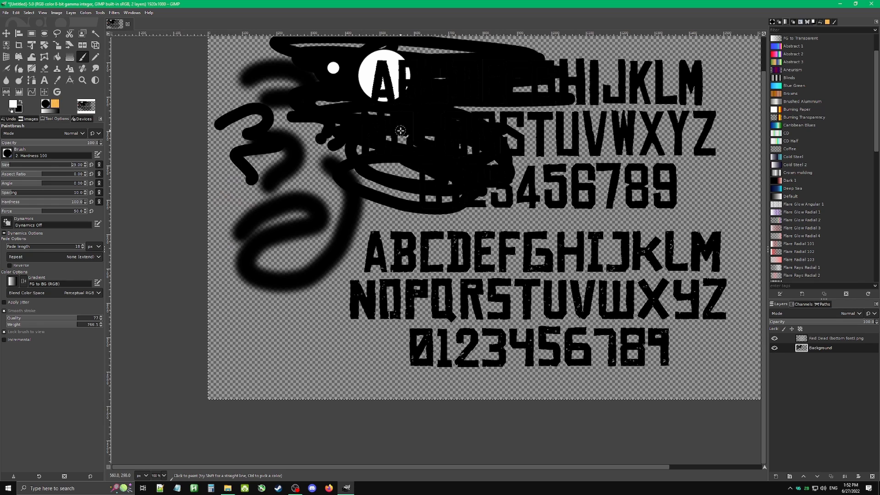
scroll(401, 130, up, 1)
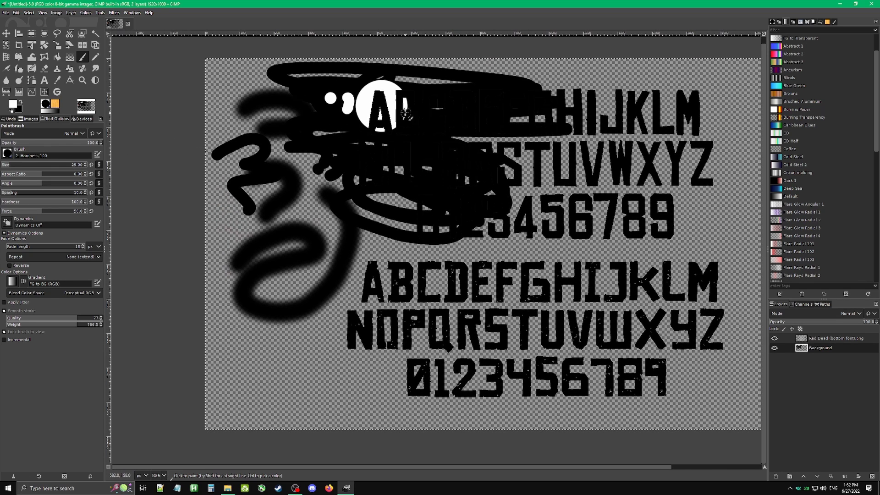
ctrl+scroll(327, 115, up, 8)
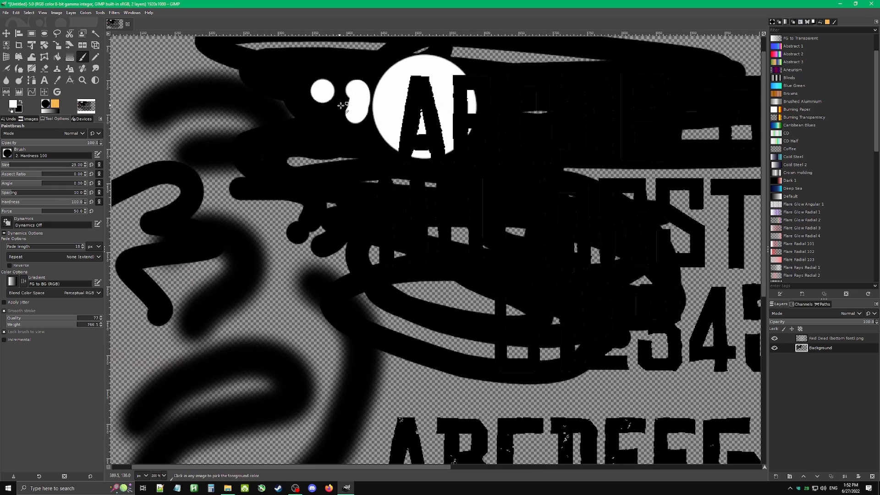
mouse_move(401, 168)
mouse_down()
mouse_move(403, 238)
mouse_move(340, 271)
mouse_move(291, 310)
mouse_up()
ctrl+scroll(348, 316, down, 5)
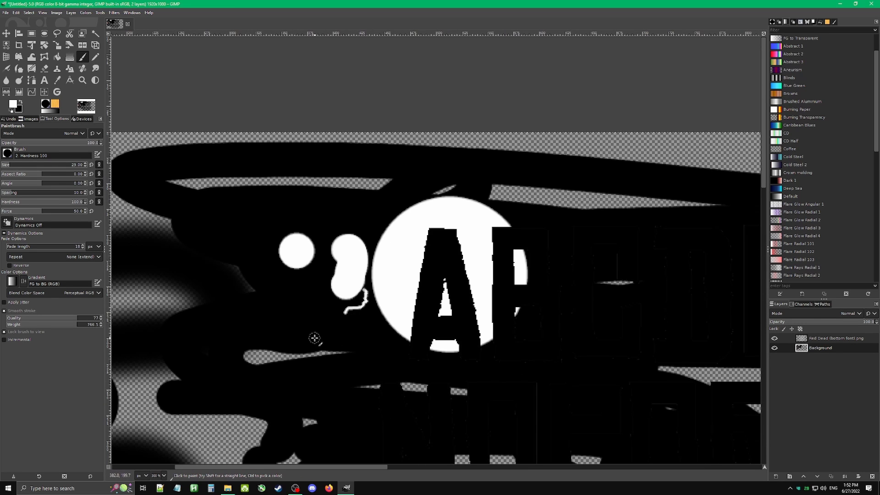
scroll(308, 289, down, 2)
scroll(309, 247, down, 2)
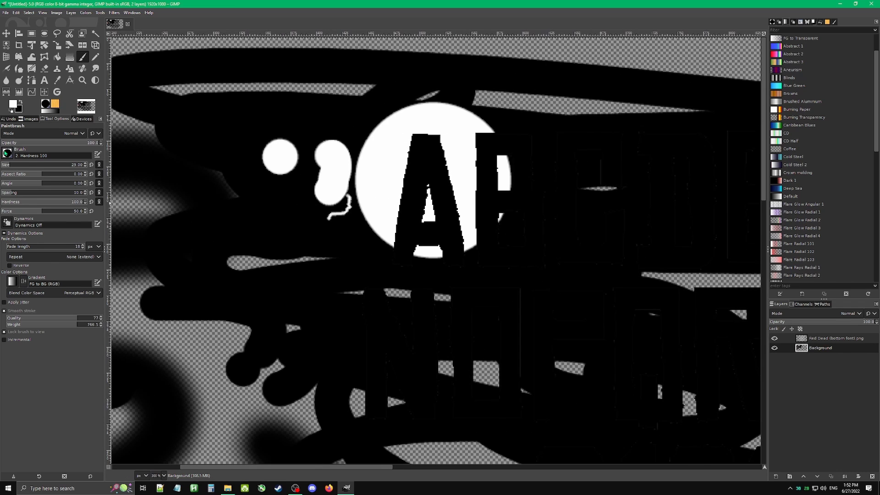
Paint a winding white stroke beside the white dot with the 2. Hardness 100 brush at size 29.
click(6, 153)
scroll(8, 183, up, 3)
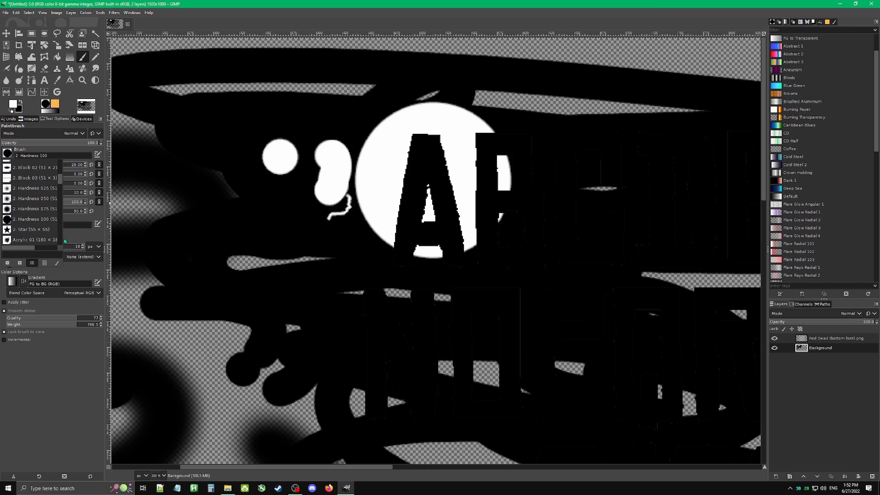
click(294, 184)
mouse_move(318, 142)
mouse_down()
mouse_move(258, 114)
mouse_move(220, 133)
mouse_up()
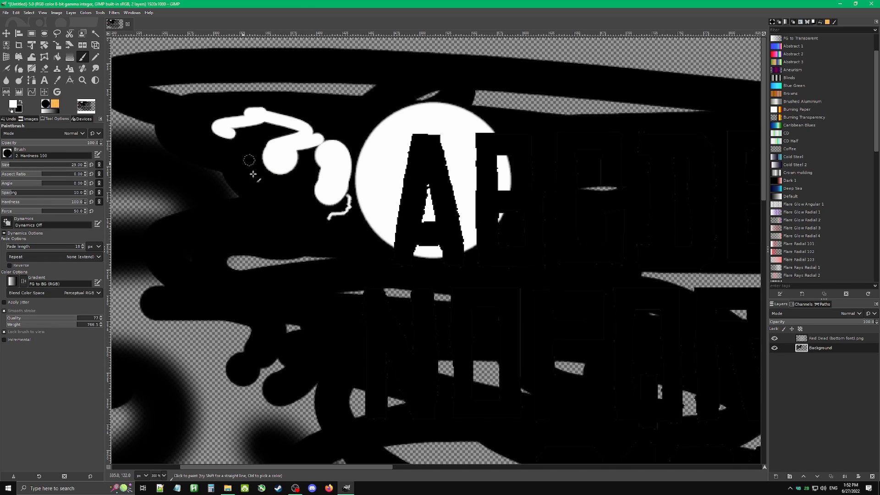
Paint short white strokes at the foot of the upper digit 4, and undo the last one.
scroll(312, 205, down, 2)
scroll(367, 270, down, 2)
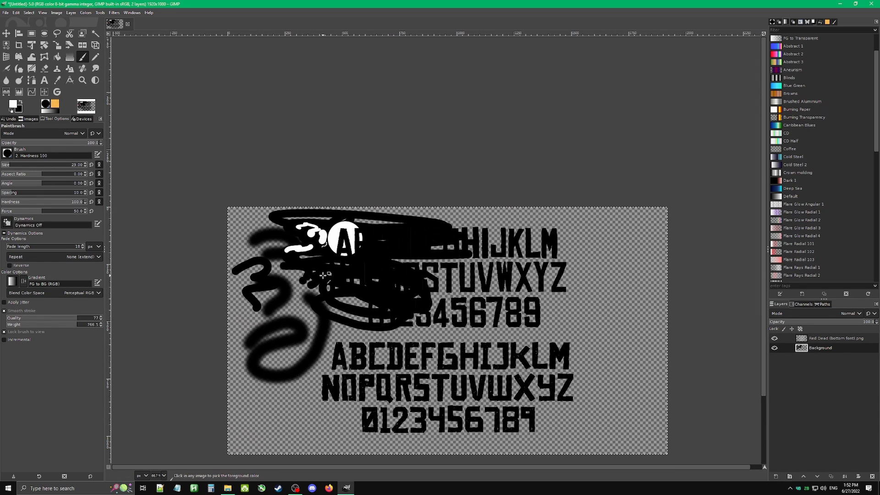
scroll(454, 342, up, 4)
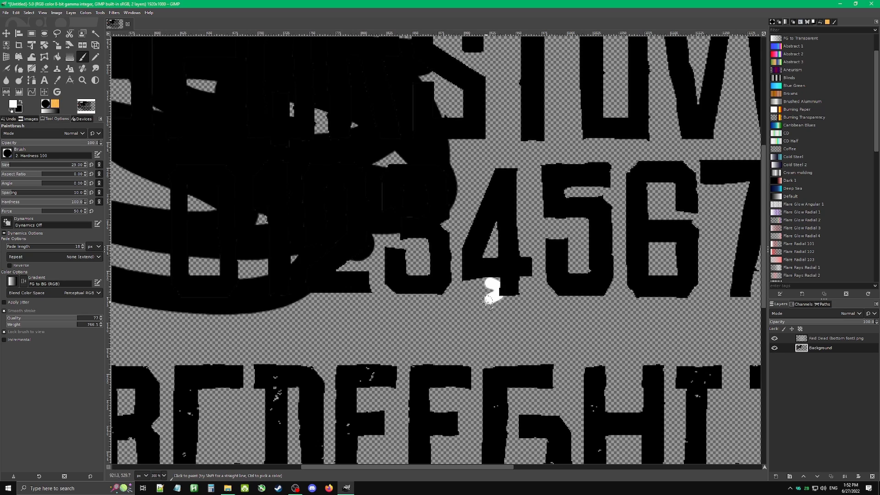
mouse_move(516, 296)
mouse_down()
mouse_move(483, 252)
mouse_move(452, 232)
mouse_up()
key(ctrl+z)
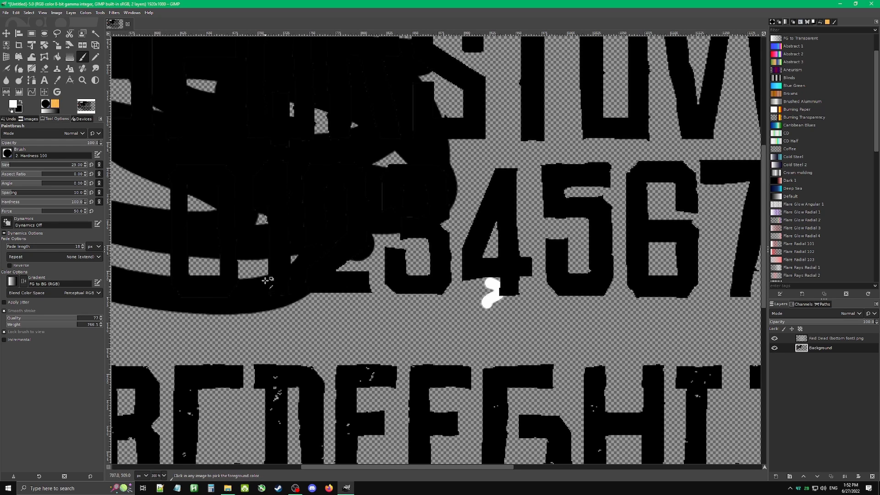
Undo all the black and white test strokes on the Background layer.
scroll(297, 231, down, 2)
scroll(297, 231, down, 2)
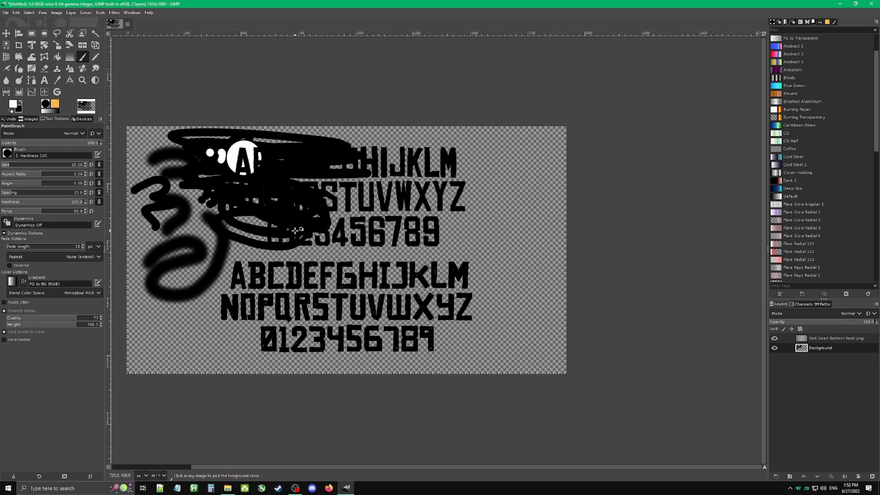
key(ctrl+z)
key(ctrl+z)
key(ctrl+z)
key(ctrl+z)
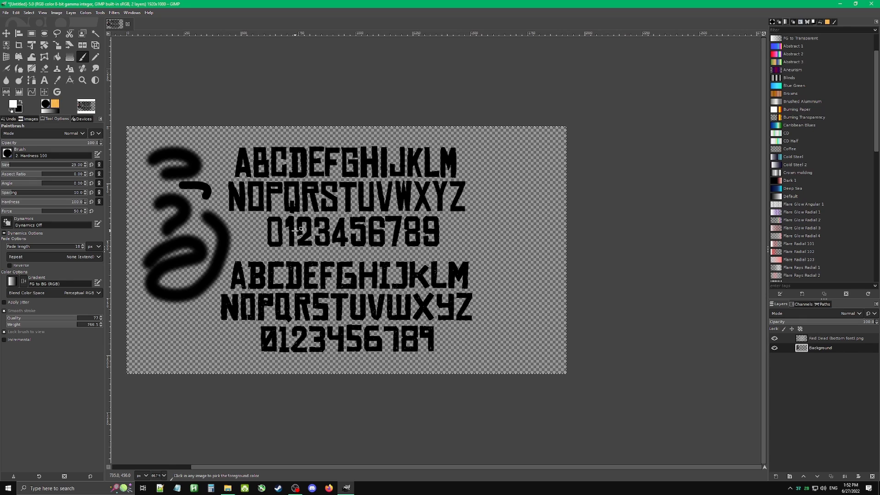
key(ctrl+z)
key(ctrl+z)
key(ctrl+z)
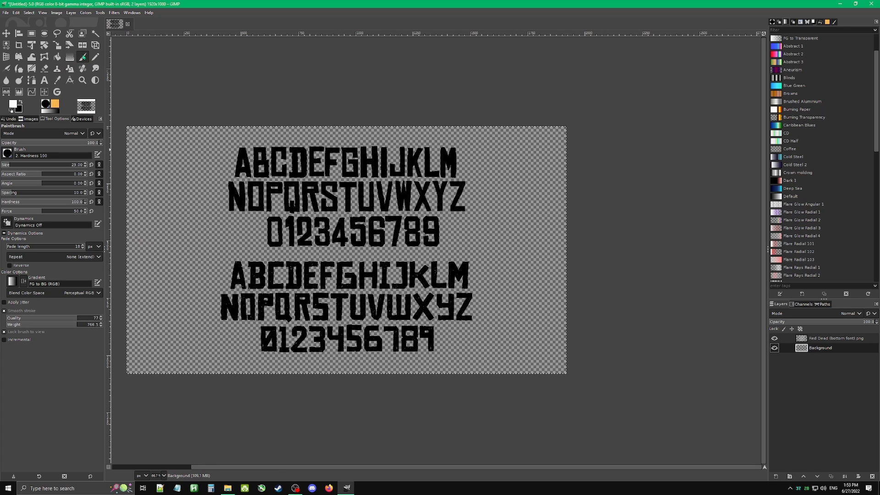
Paint large looping strokes across the Background layer, one in black and one in white, and undo both.
key(x)
mouse_move(191, 202)
mouse_down()
mouse_move(319, 243)
mouse_move(311, 147)
mouse_move(275, 323)
mouse_up()
key(x)
mouse_move(156, 236)
mouse_down()
mouse_move(197, 252)
mouse_move(316, 158)
mouse_move(408, 250)
mouse_move(247, 176)
mouse_up()
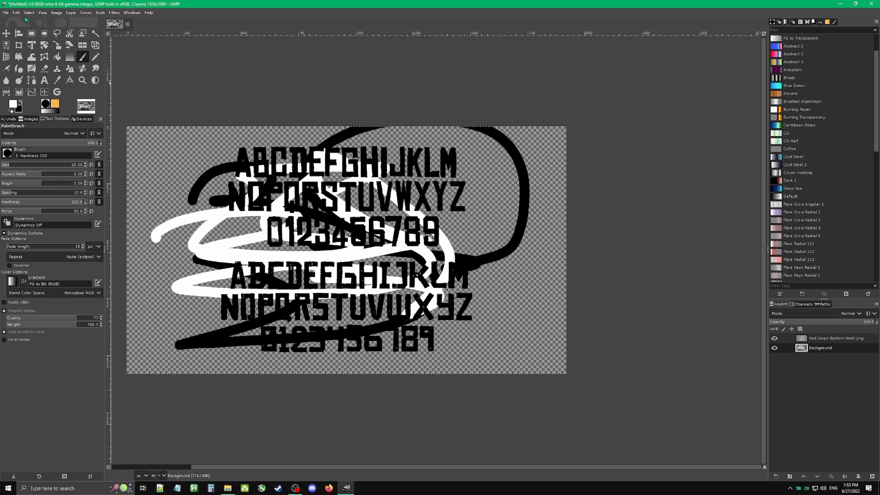
key(ctrl+z)
key(ctrl+z)
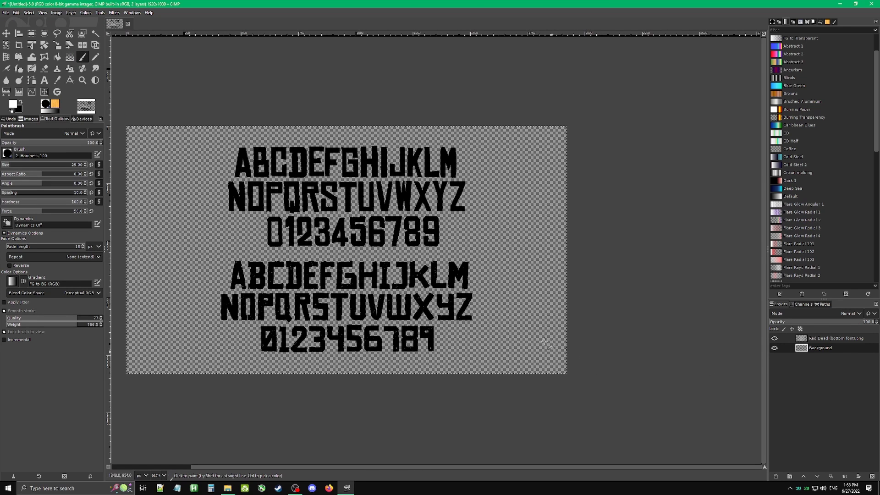
Make the Red Dead (bottom font).png layer active and examine the texture of its lower letter and digit rows up close.
scroll(327, 243, left, 3)
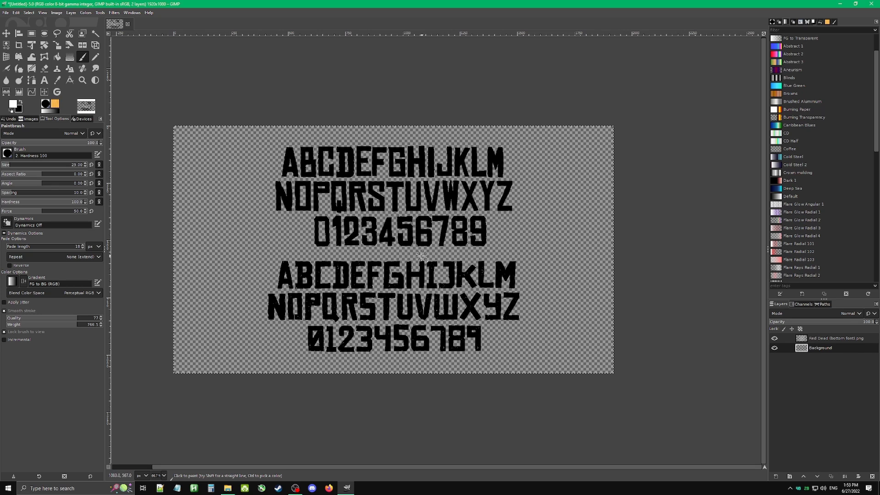
click(786, 338)
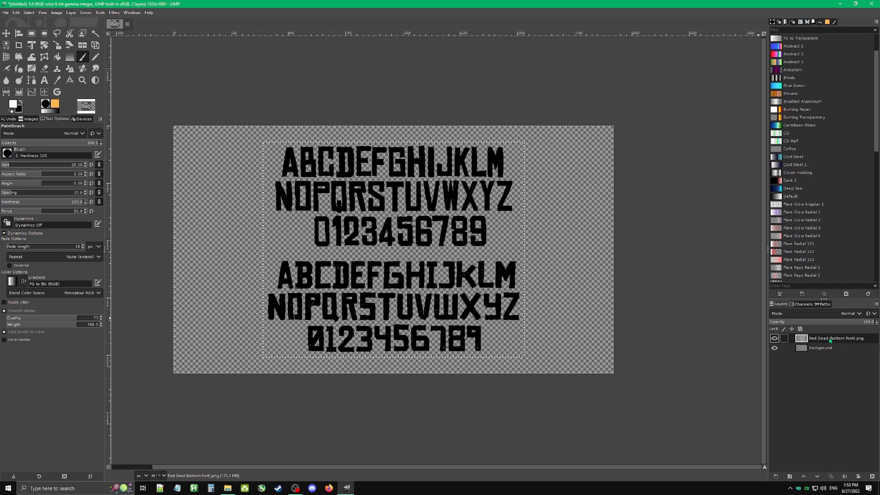
scroll(297, 300, up, 7)
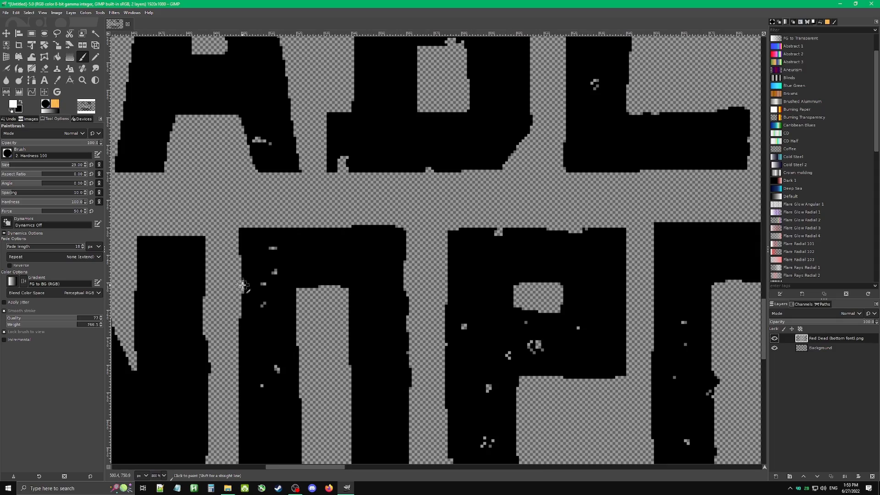
scroll(243, 285, up, 1)
scroll(243, 285, down, 3)
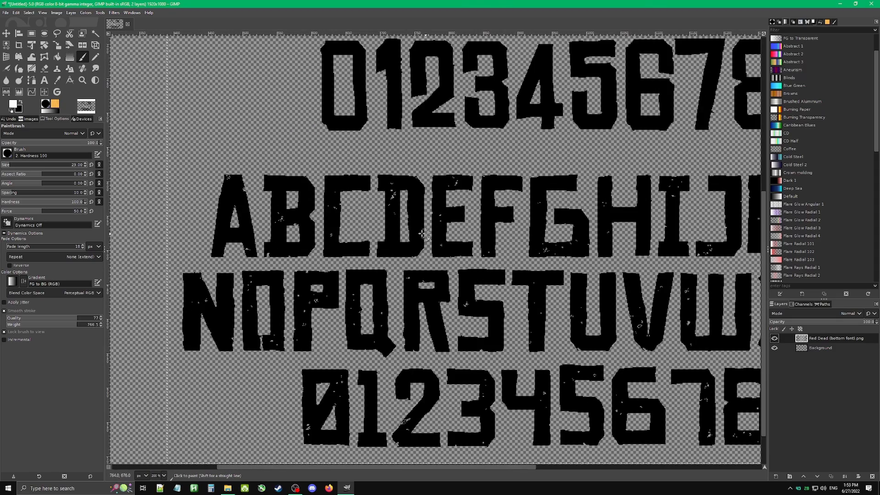
scroll(504, 250, down, 3)
scroll(504, 250, right, 5)
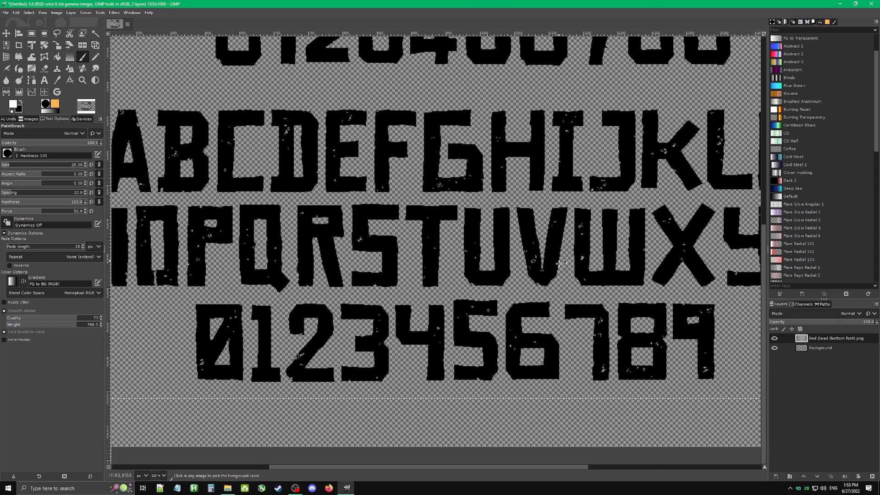
scroll(527, 250, down, 1)
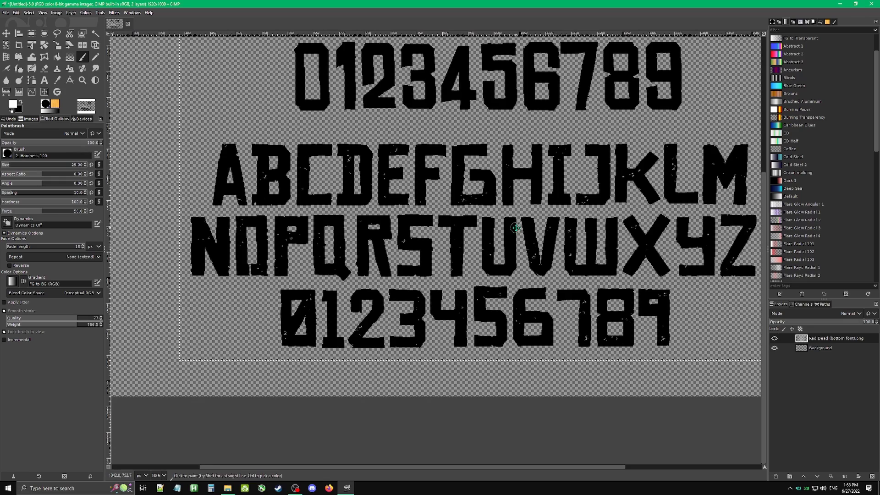
scroll(516, 228, up, 2)
scroll(438, 236, down, 1)
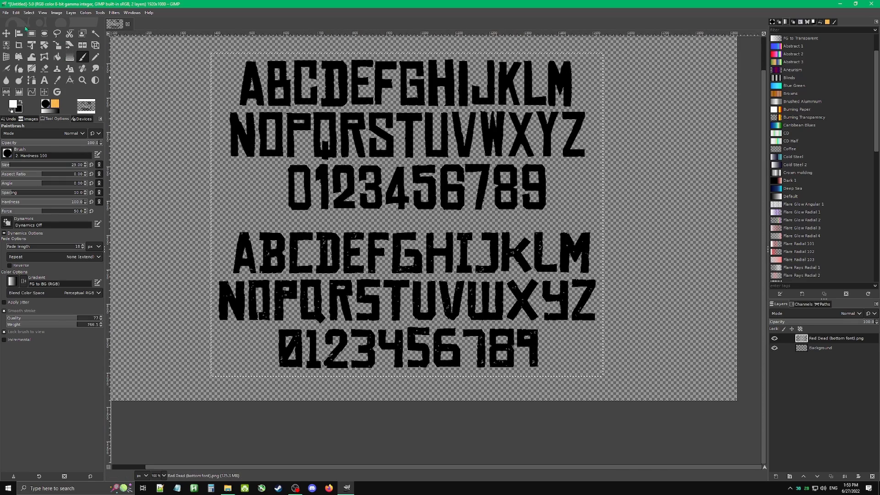
Swap the foreground color to black, and draw a 74 × 122 px rectangular selection around the lower alphabet's letter A.
key(x)
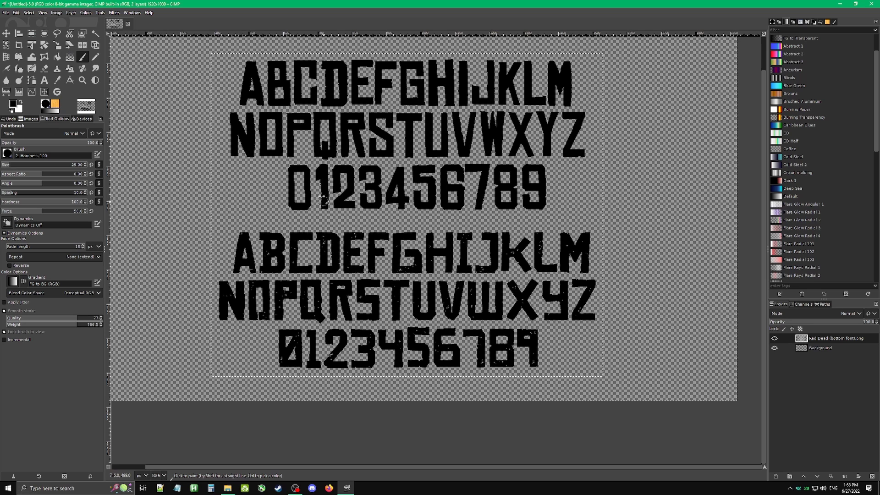
scroll(316, 184, up, 1)
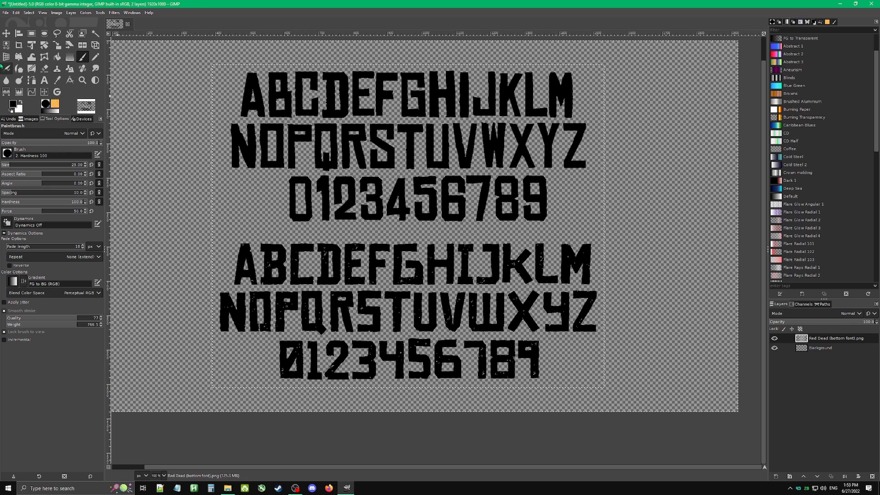
click(31, 33)
scroll(212, 287, up, 1)
scroll(212, 286, up, 3)
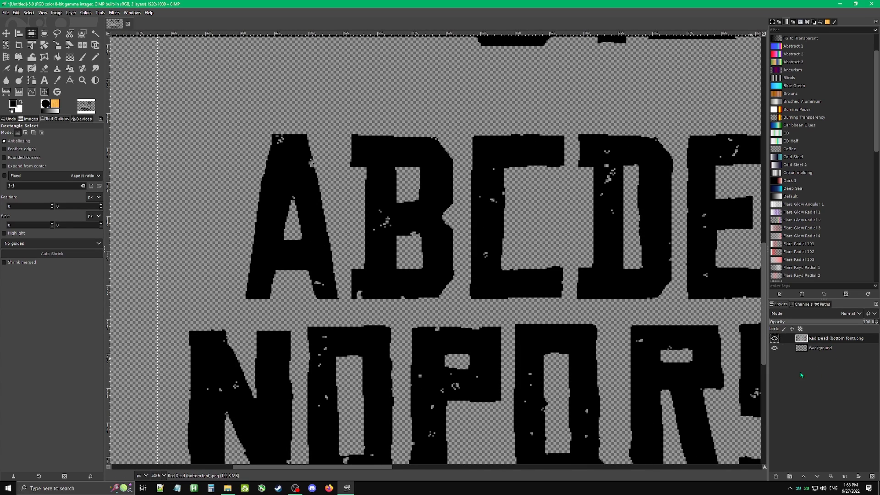
drag(248, 129, 341, 307)
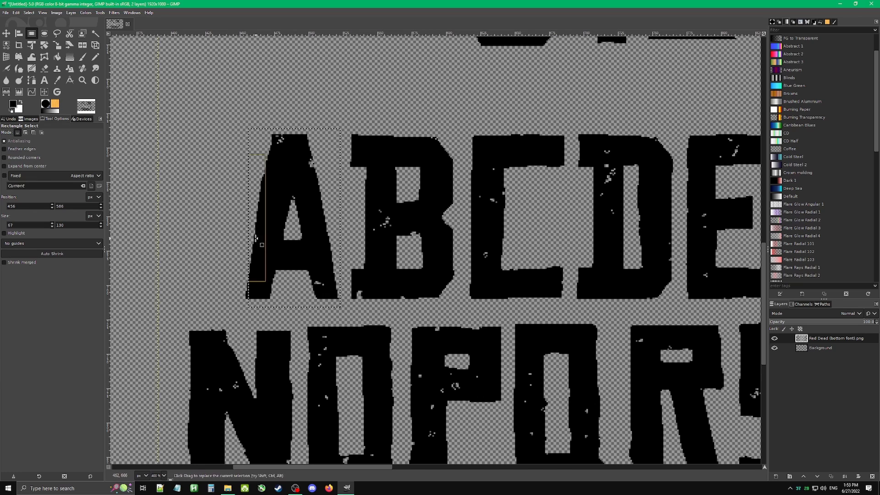
drag(250, 215, 239, 215)
drag(297, 143, 297, 147)
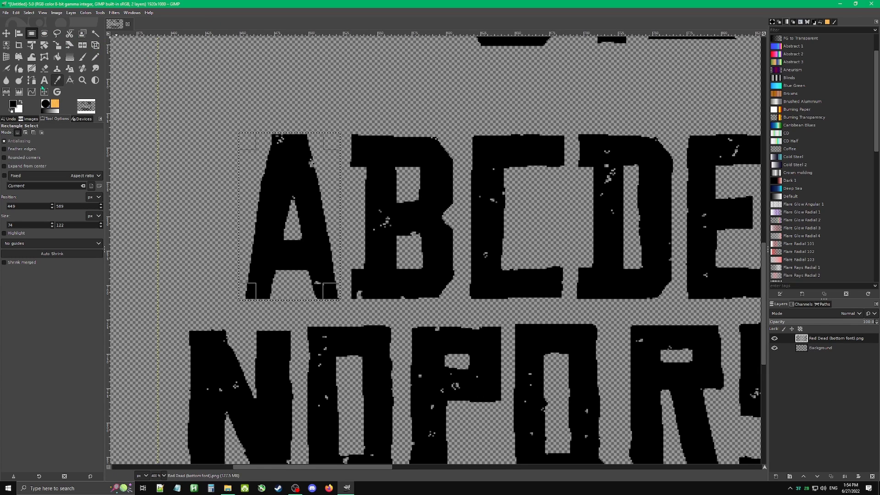
Crop the Red Dead layer to a 74 × 120 px area around the lower letter A, and undo the crop.
click(19, 46)
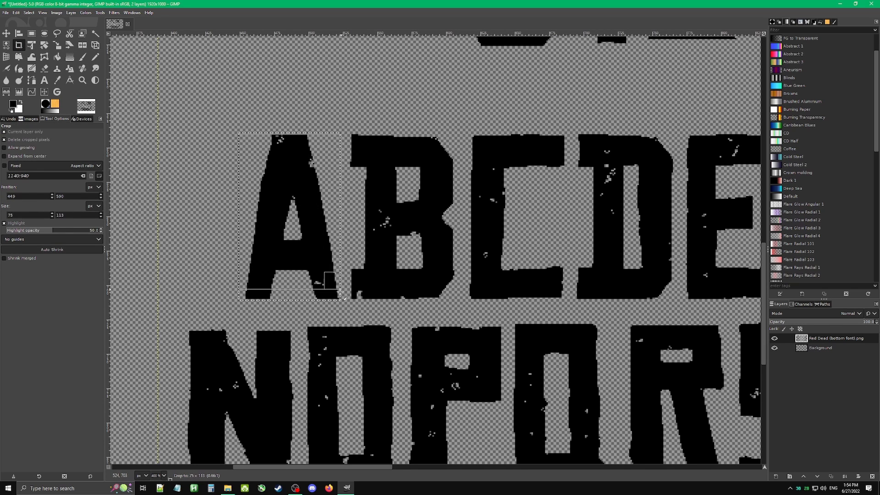
drag(343, 305, 345, 305)
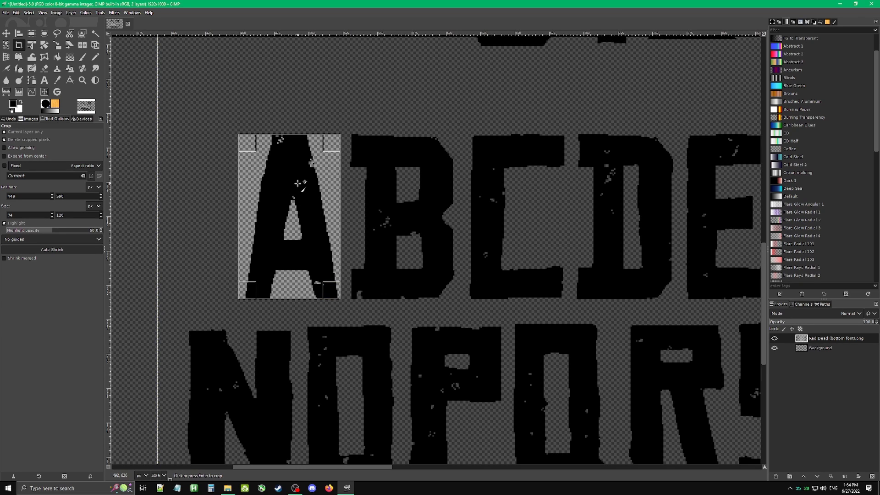
key(ctrl+y)
click(294, 208)
scroll(290, 208, down, 4)
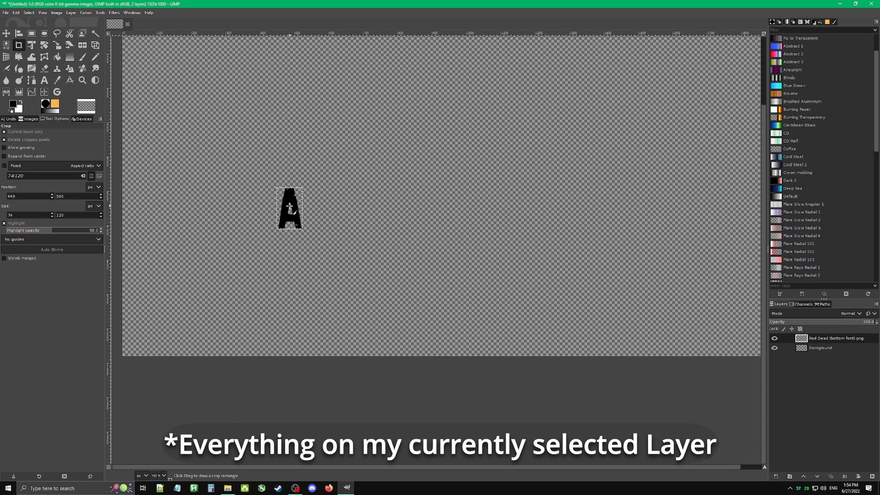
key(ctrl+z)
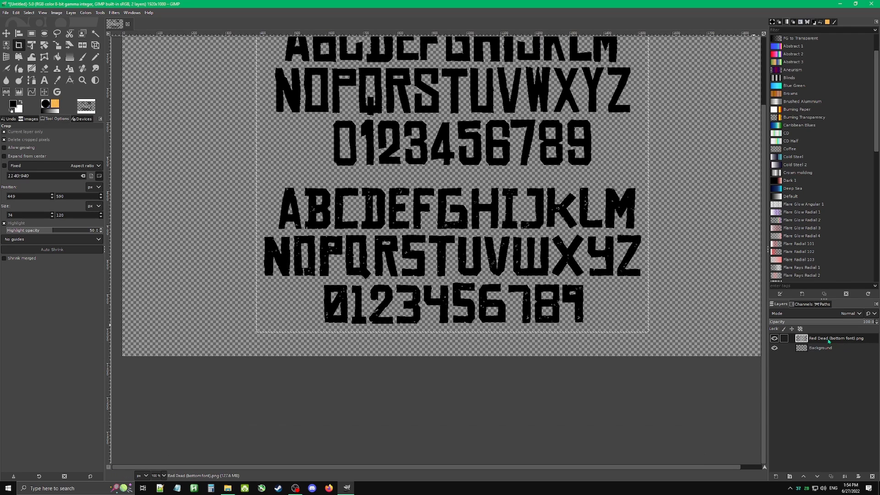
Duplicate the Red Dead (bottom font).png layer, and undo the duplication.
key(m)
key(shift+ctrl+d)
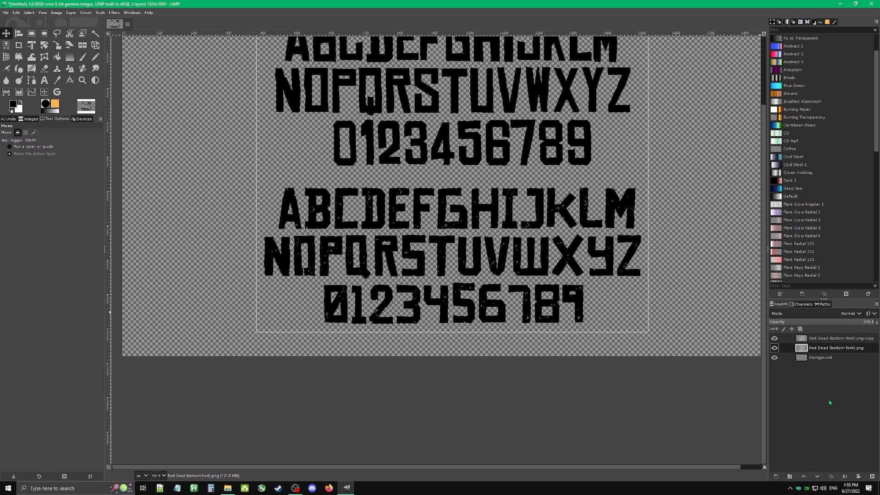
key(ctrl+z)
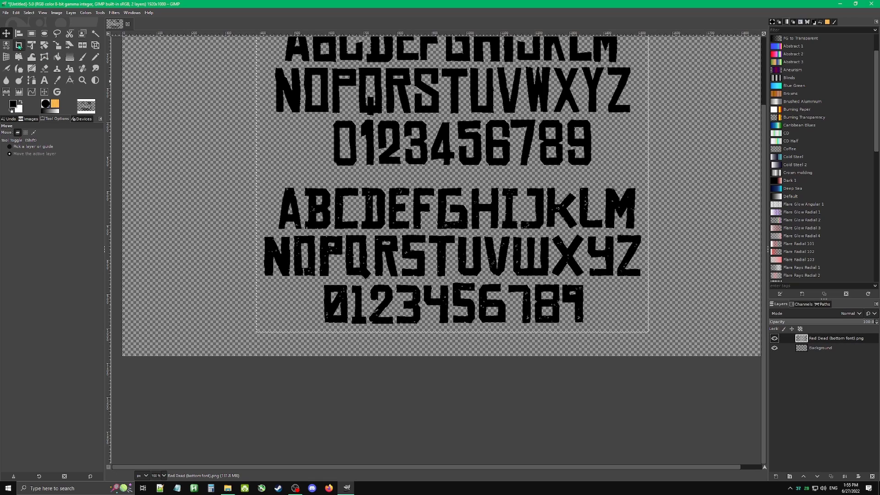
Select the black lettering by color on the Red Dead layer, and switch to the Fuzzy Select tool.
click(32, 33)
ctrl+scroll(330, 172, up, 4)
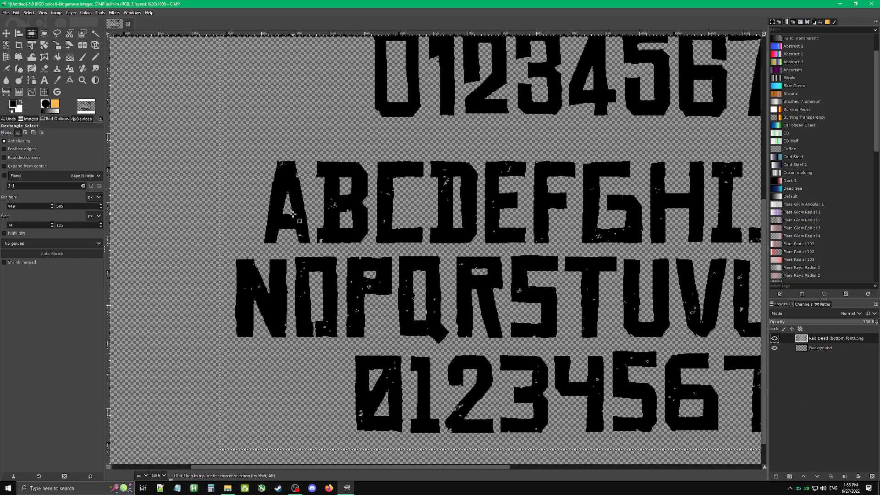
ctrl+scroll(327, 209, up, 1)
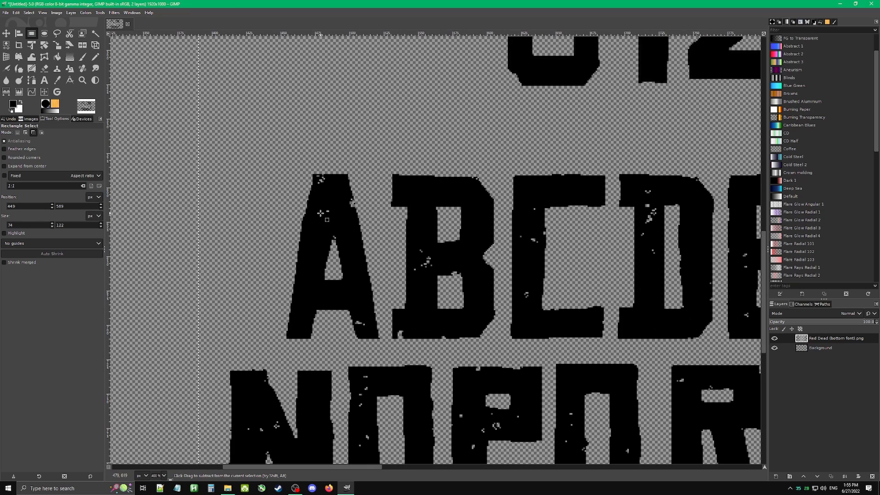
click(7, 45)
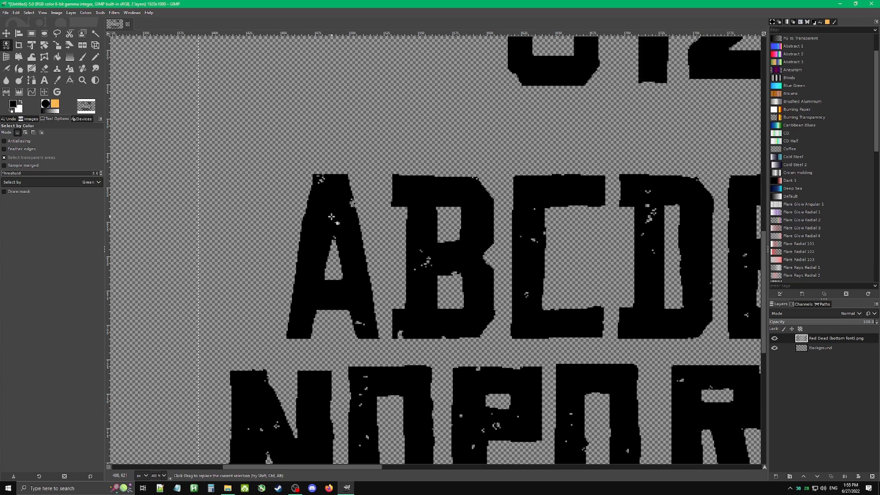
key(u)
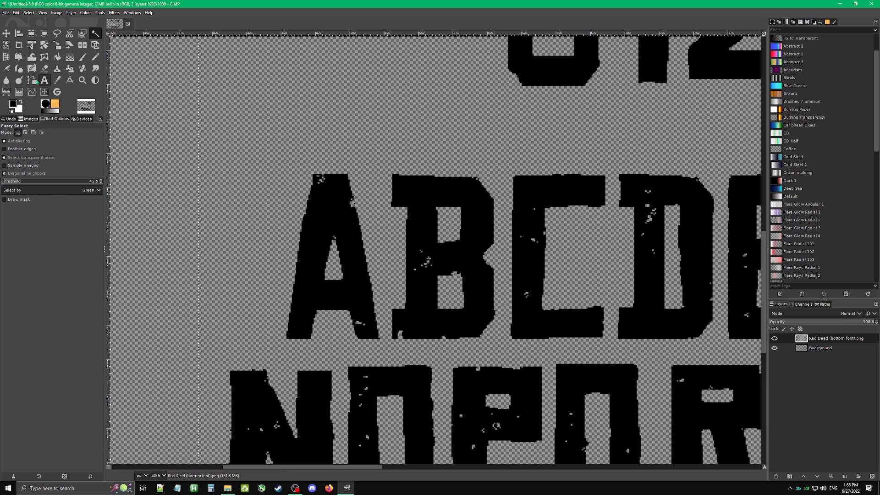
key(shift+o)
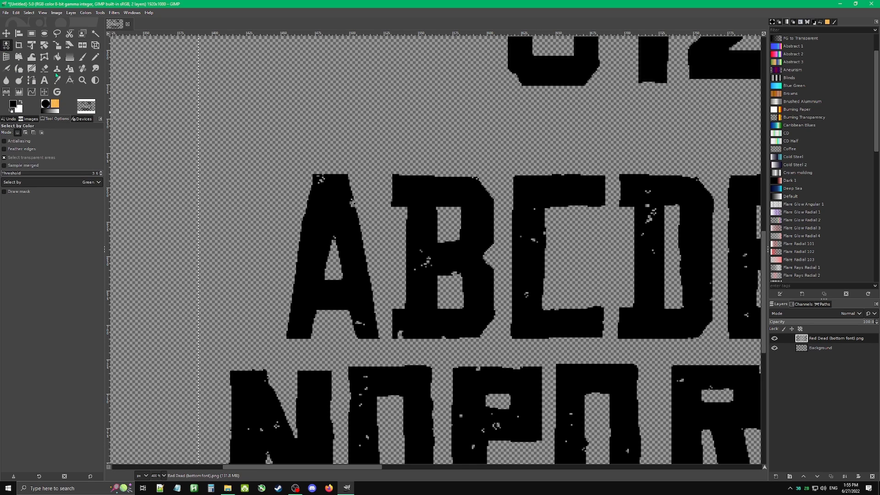
click(312, 194)
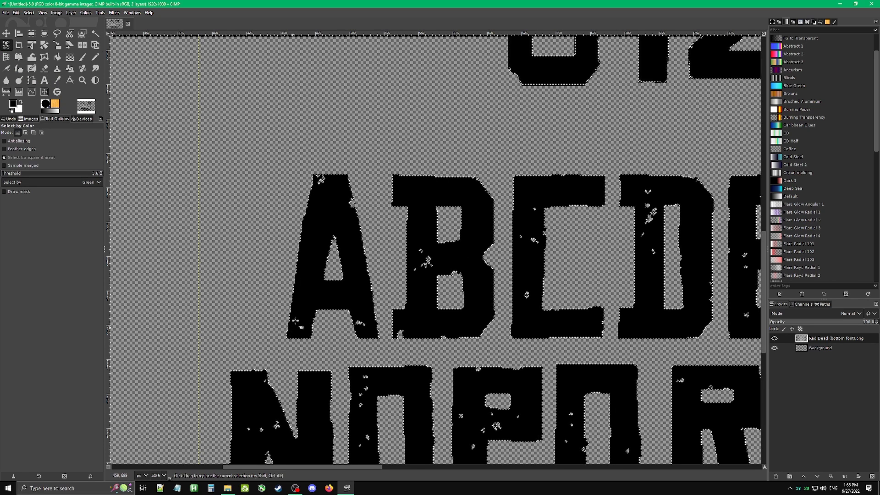
key(u)
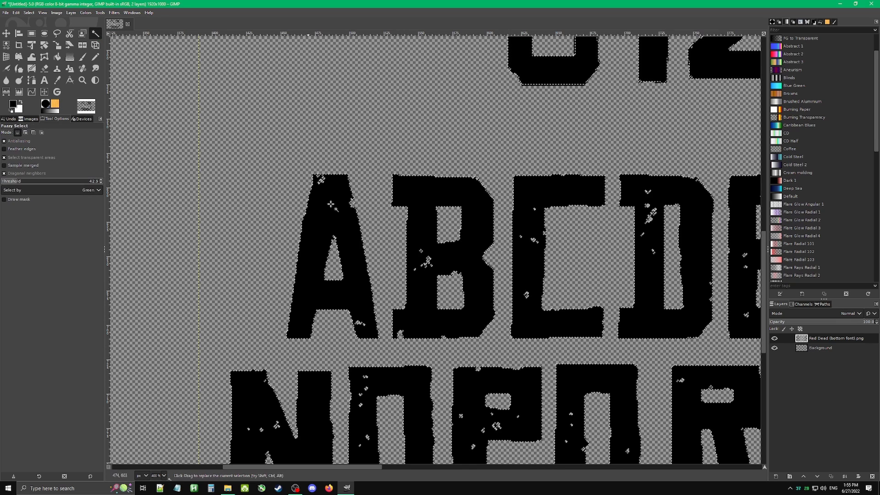
Fuzzy-select individual letters A through D in the lower alphabet, finishing with only the letter A selected.
click(338, 215)
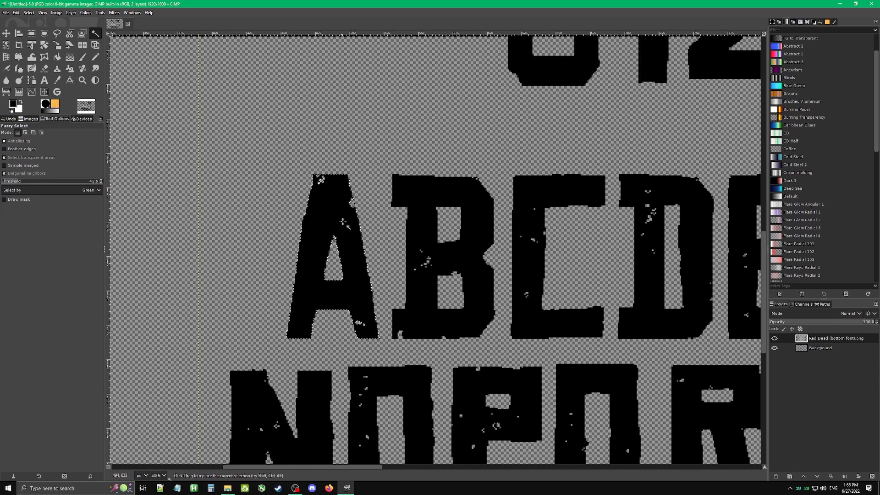
click(433, 334)
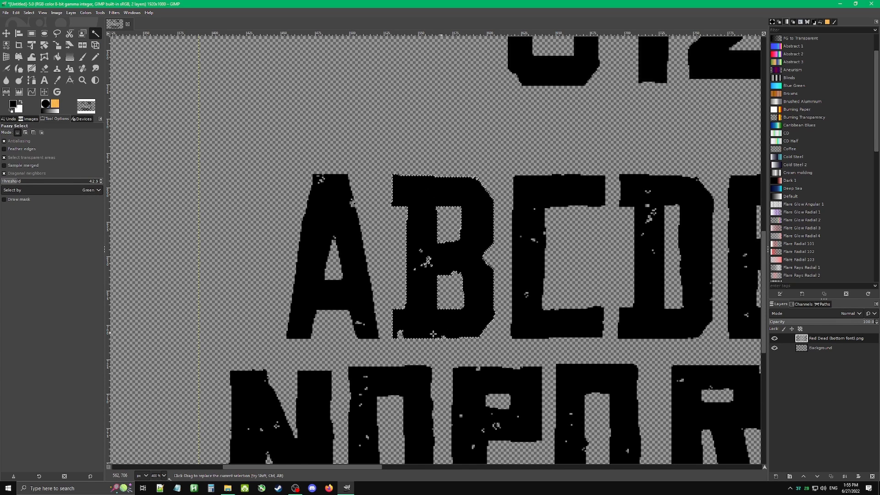
click(529, 273)
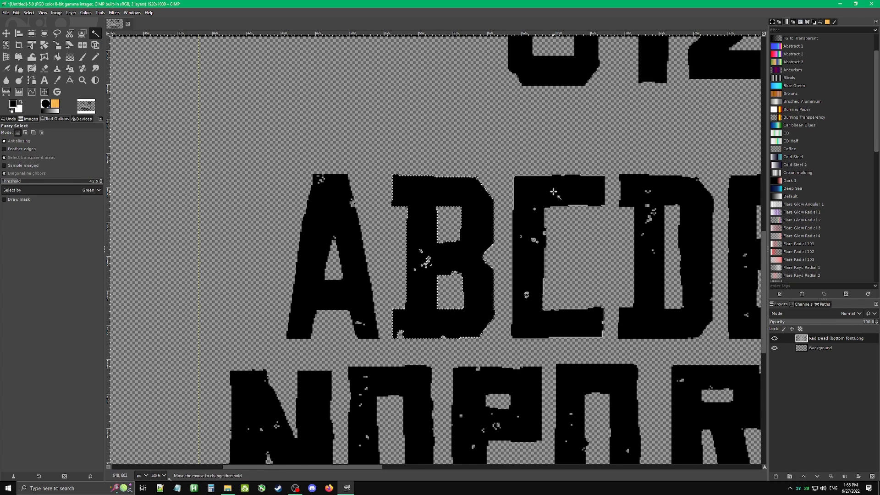
click(660, 193)
click(327, 197)
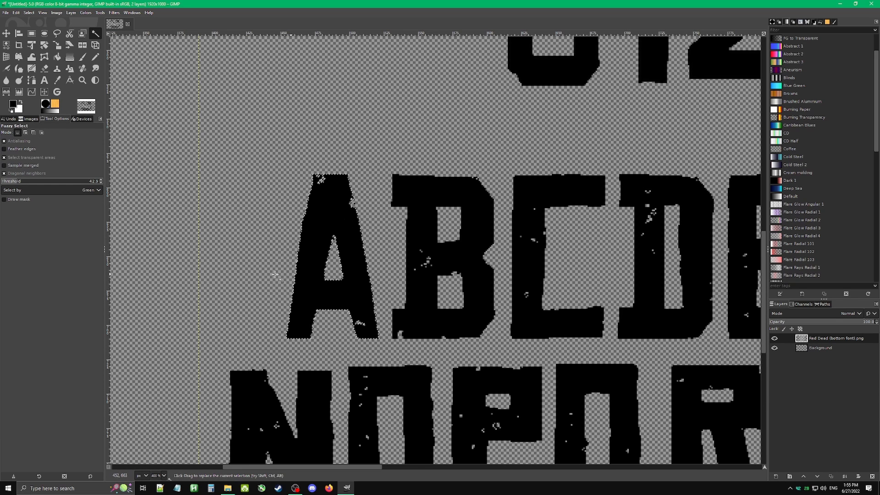
Float the selected letter A from the Red Dead (bottom font).png layer.
scroll(342, 216, up, 5)
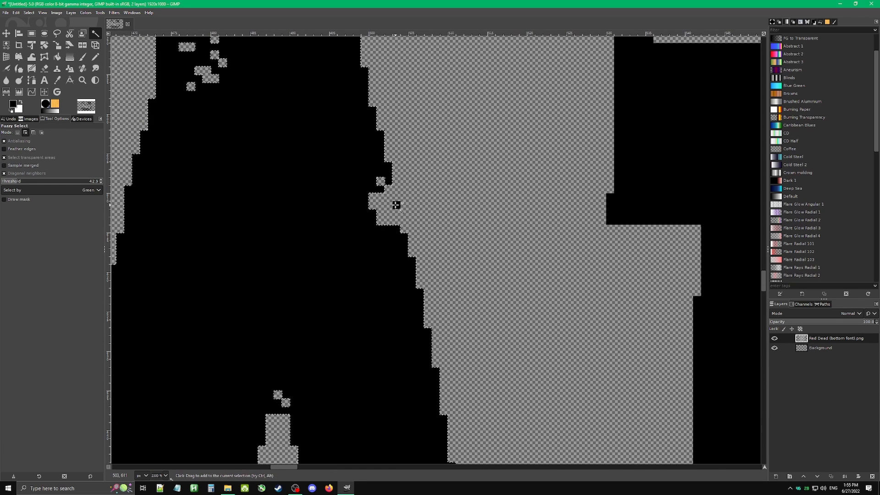
scroll(303, 144, down, 4)
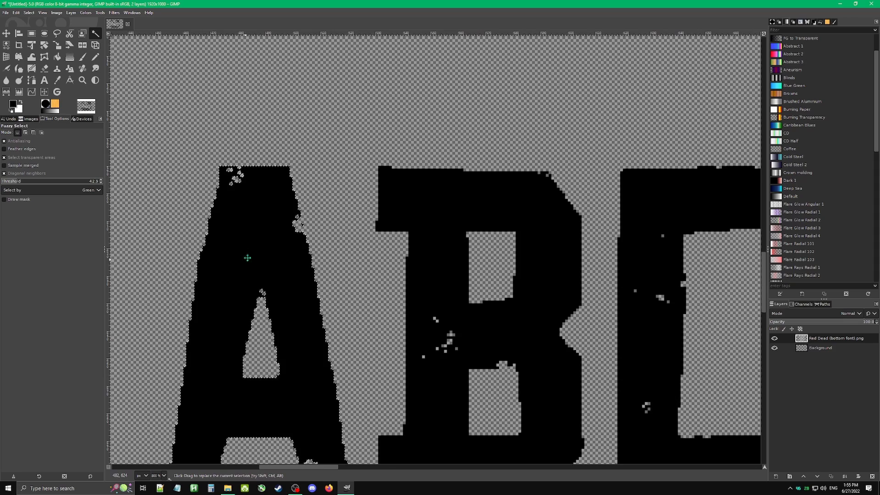
scroll(289, 224, down, 1)
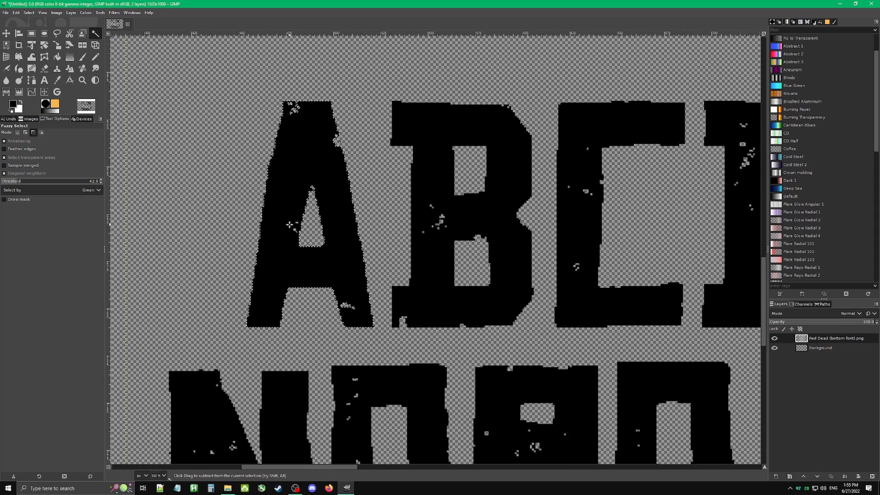
drag(290, 224, 297, 233)
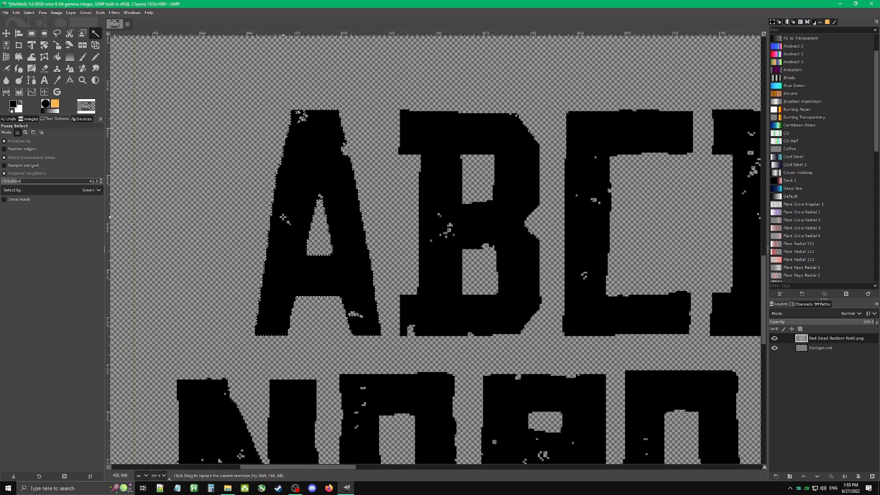
key(ctrl+shift)
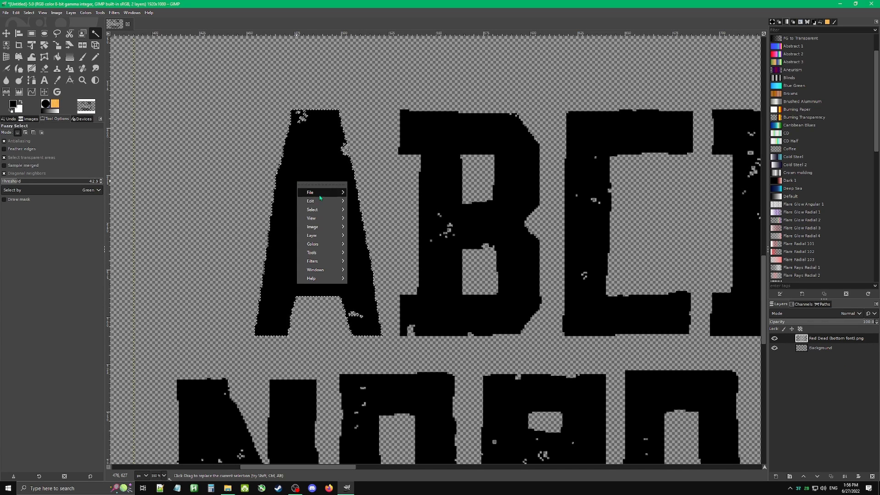
mouse_move(321, 210)
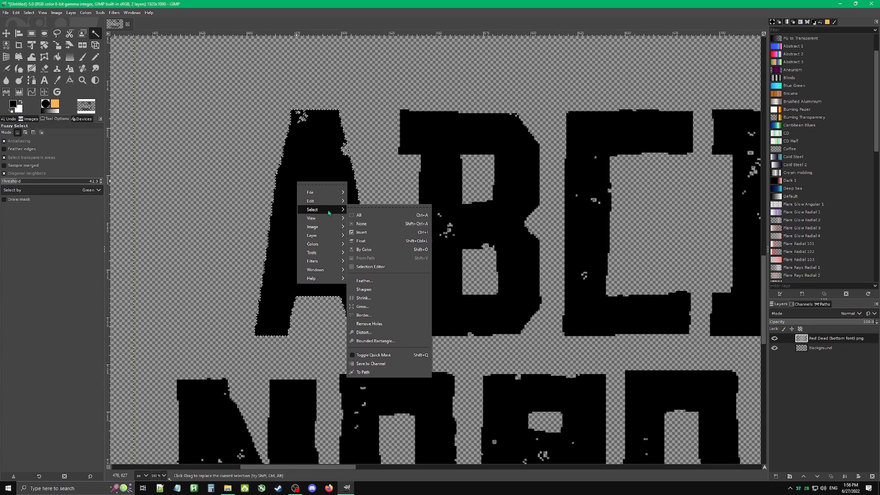
click(405, 243)
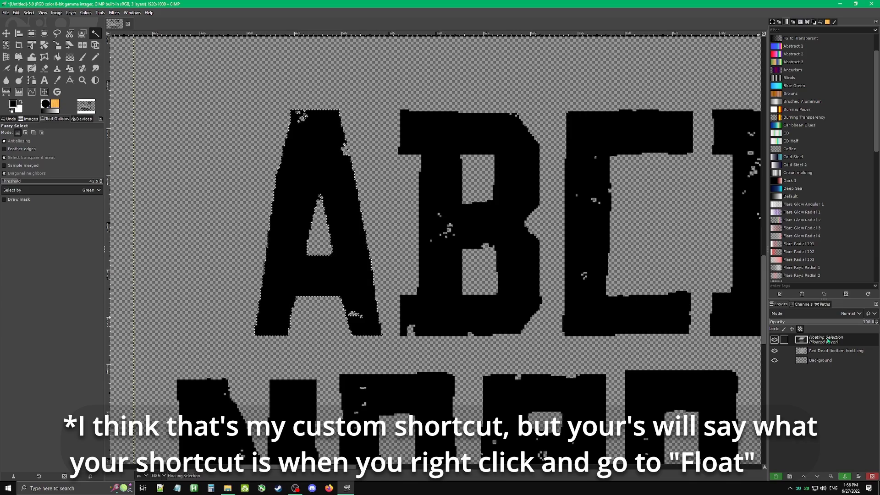
Anchor the floating letter A to the Red Dead (bottom font).png layer, and undo the anchoring.
scroll(541, 288, down, 3)
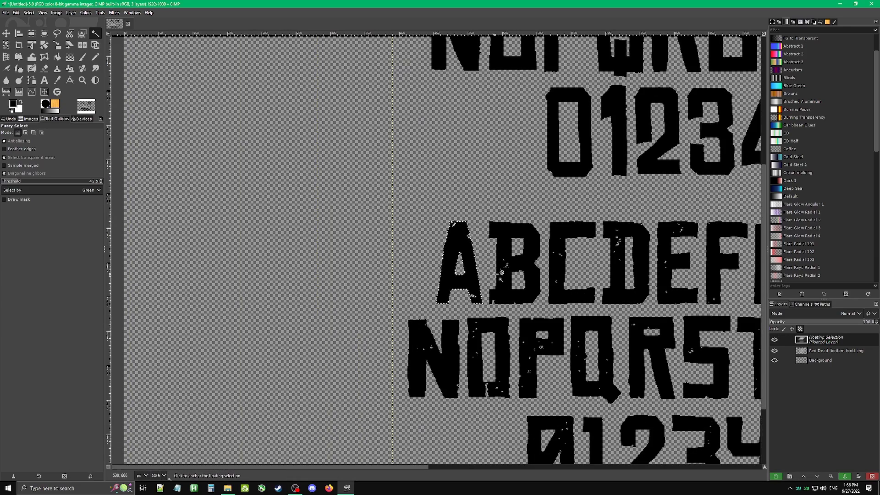
drag(501, 278, 347, 236)
key(m)
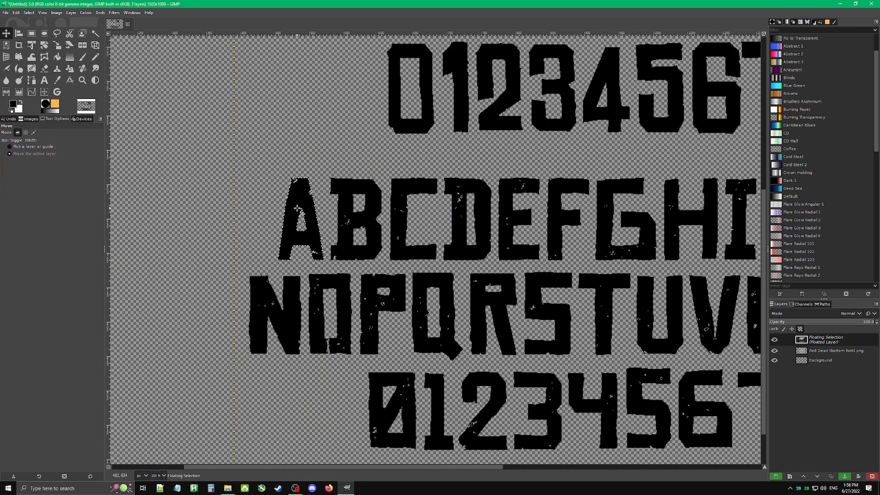
mouse_move(297, 208)
mouse_down()
mouse_move(225, 214)
mouse_move(365, 140)
mouse_move(266, 213)
mouse_move(294, 197)
mouse_move(298, 222)
mouse_up()
scroll(298, 222, down, 2)
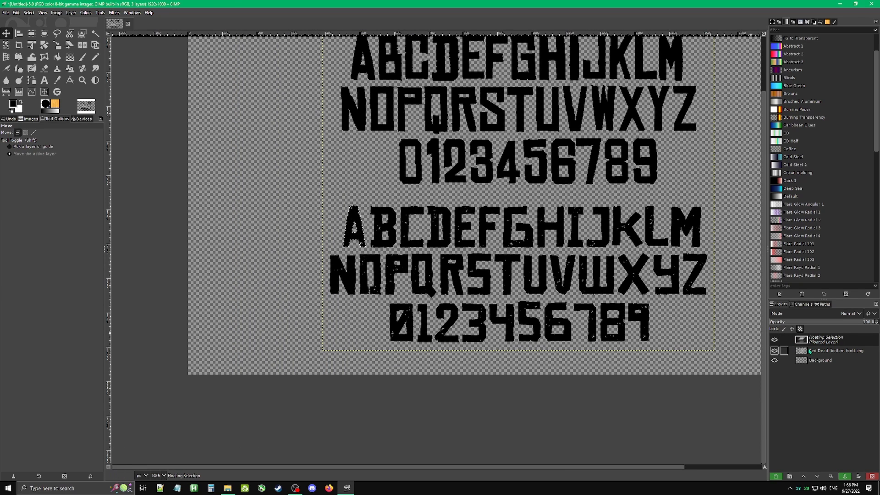
right_click(821, 339)
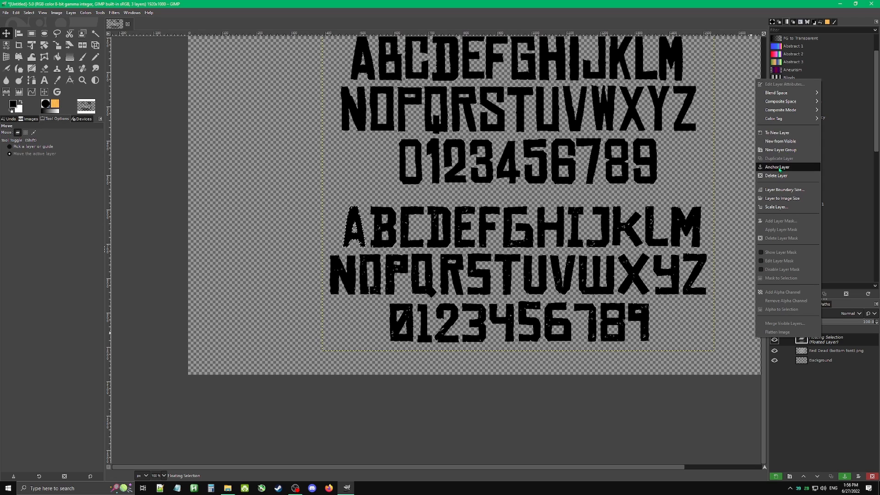
click(779, 168)
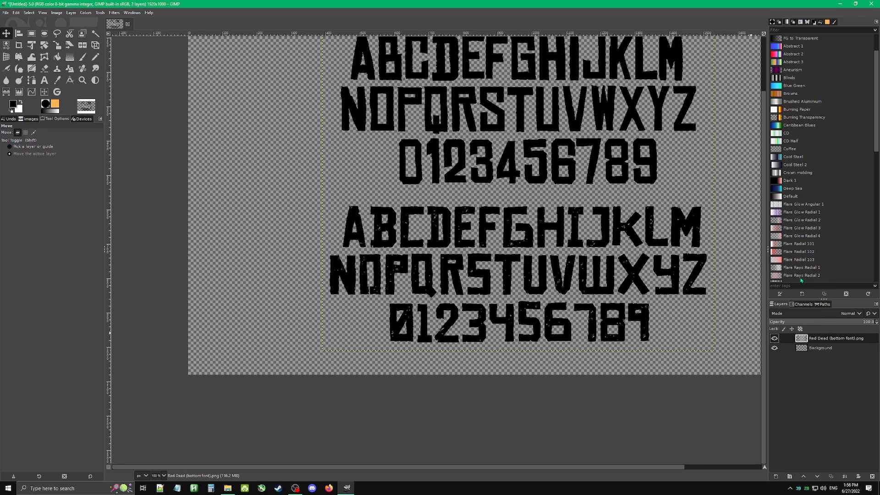
key(ctrl+z)
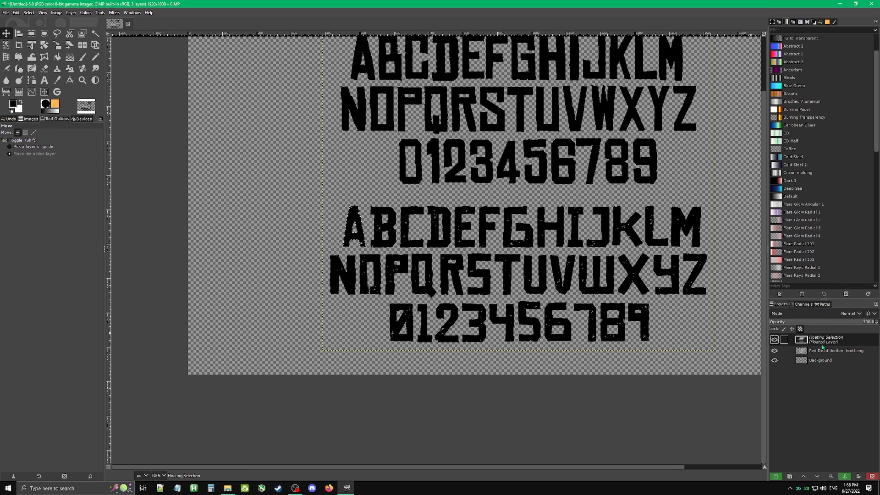
Convert the floating letter A to a new layer and move it into the empty area left of the alphabets.
right_click(810, 393)
click(832, 185)
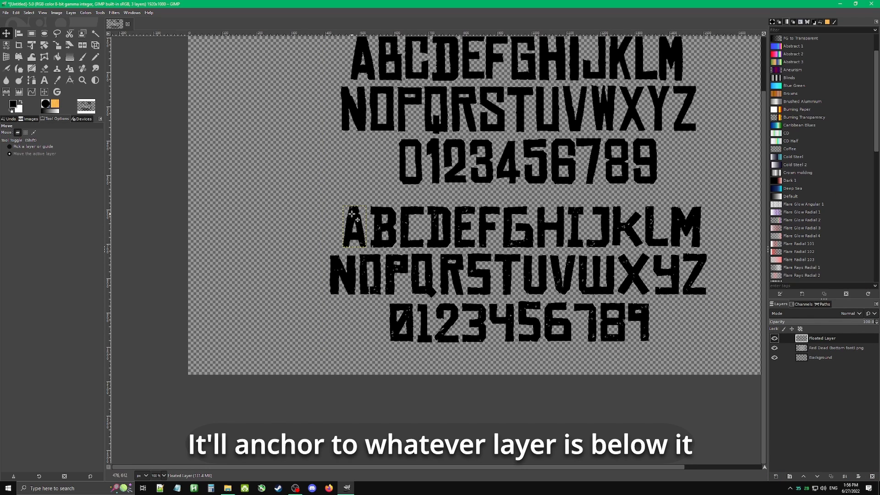
drag(351, 214, 234, 170)
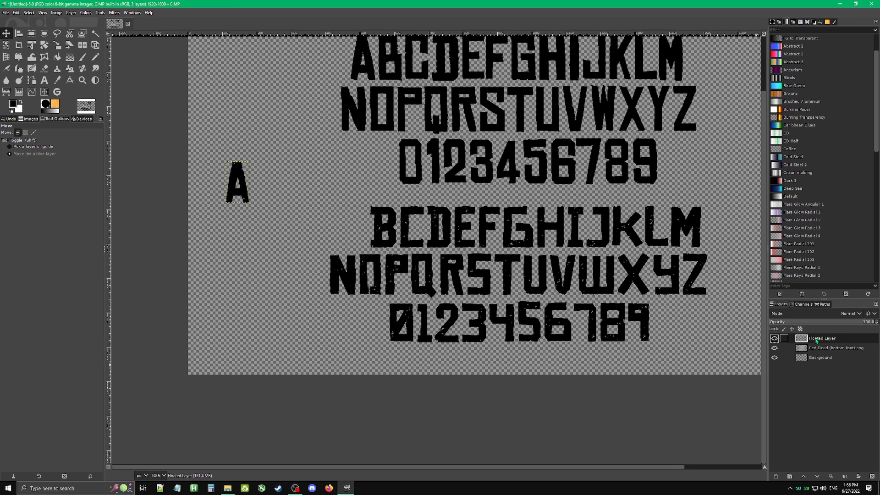
Rename the letter A's floated layer to "a", and move the letter down level with the lower alphabet's first row.
right_click(816, 341)
double_click(823, 339)
text(a)
key(Return)
drag(236, 172, 223, 216)
Fuzzy-select the lower alphabet's letter B on the Red Dead (bottom font).png layer and float it.
click(96, 33)
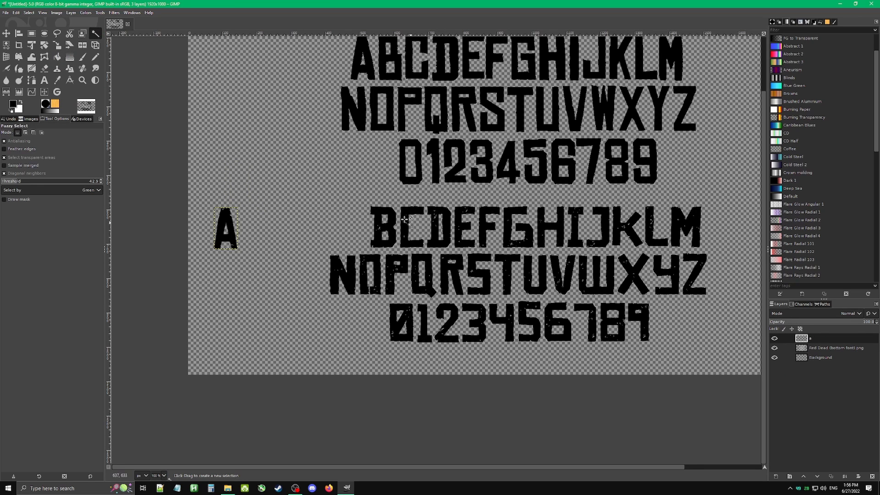
click(842, 349)
click(382, 213)
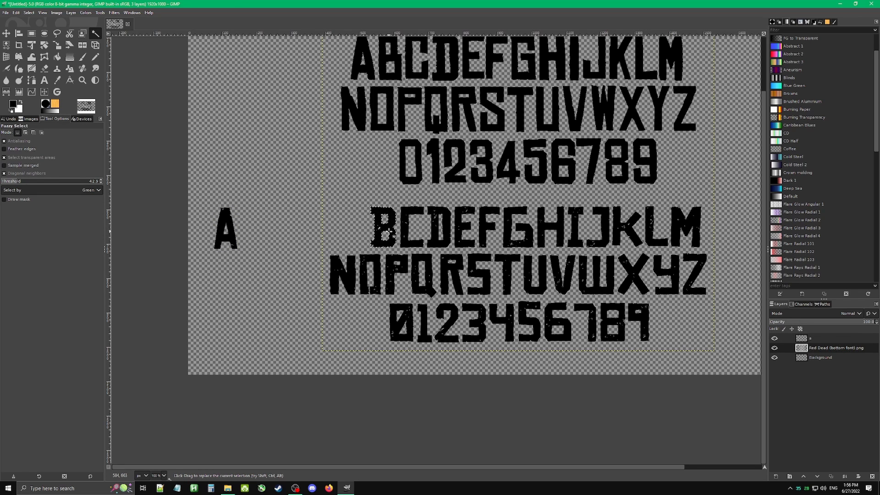
key(ctrl+shift+l)
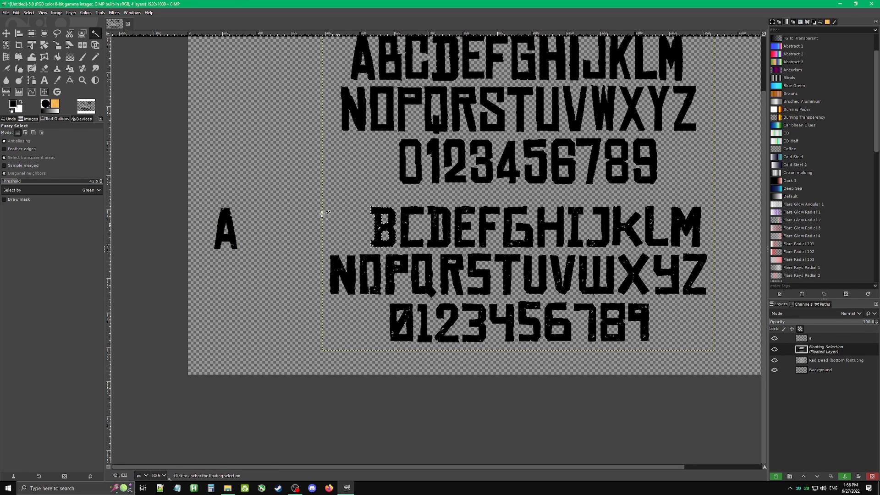
Convert the floating letter B to a new layer and move it beside the separated letter A.
right_click(838, 351)
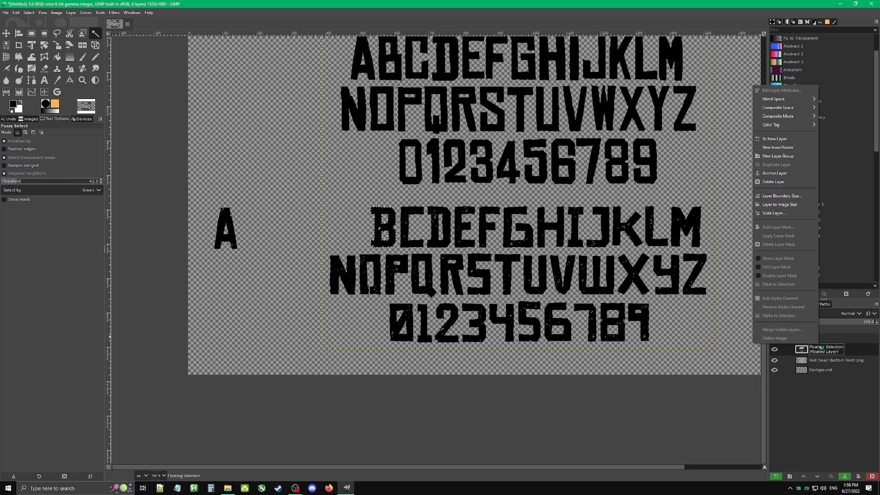
click(770, 139)
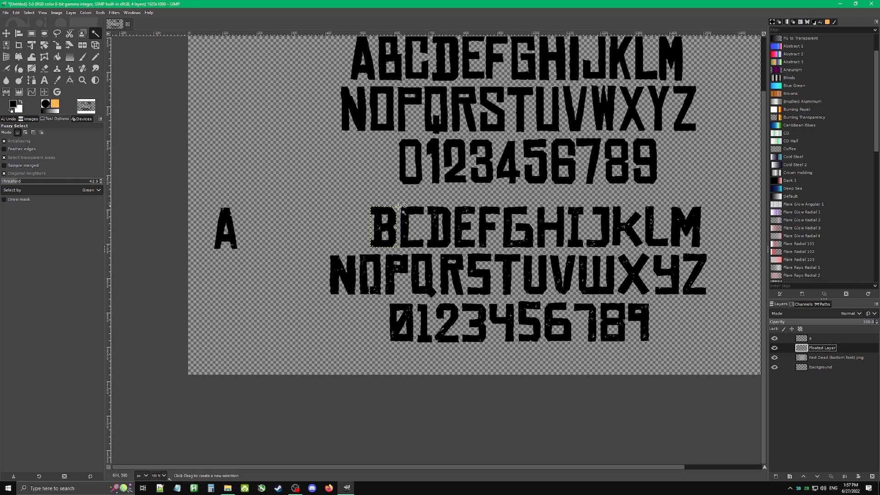
key(m)
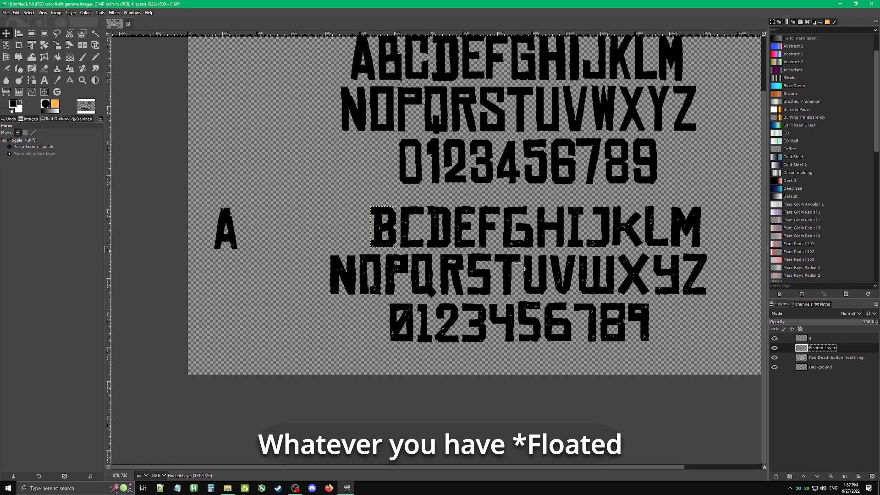
drag(399, 226, 279, 213)
Rename the letter B's floated layer to "b", and move the letter up so it sits above and right of the separated A.
double_click(823, 348)
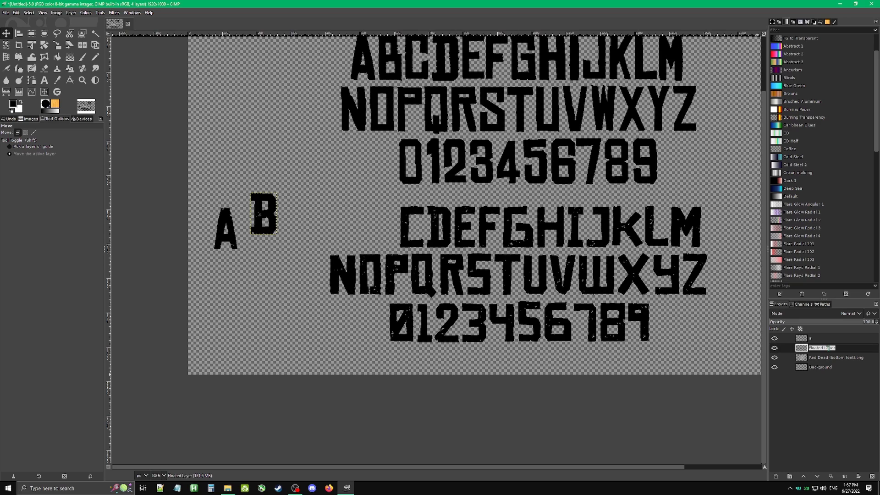
text(b)
key(Return)
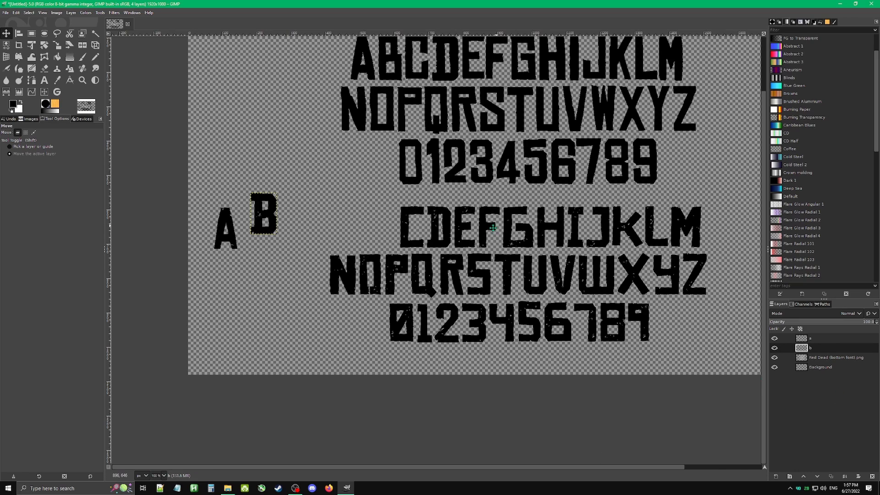
drag(493, 228, 442, 244)
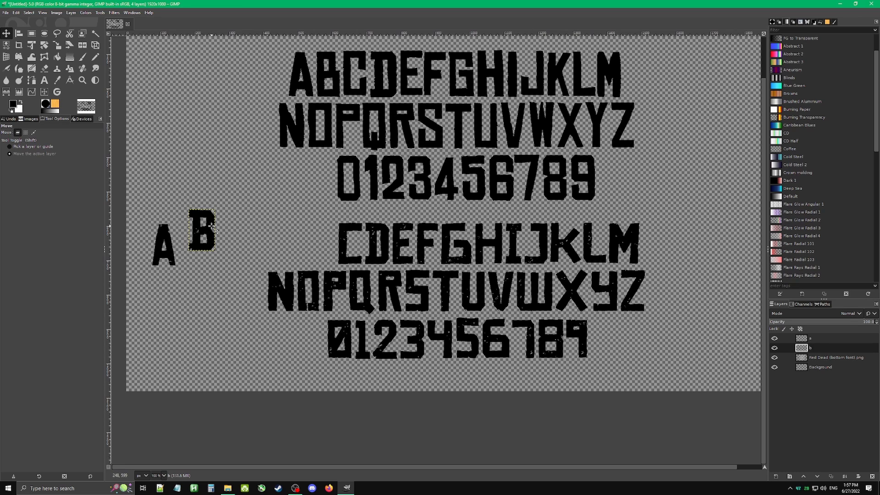
drag(212, 229, 209, 200)
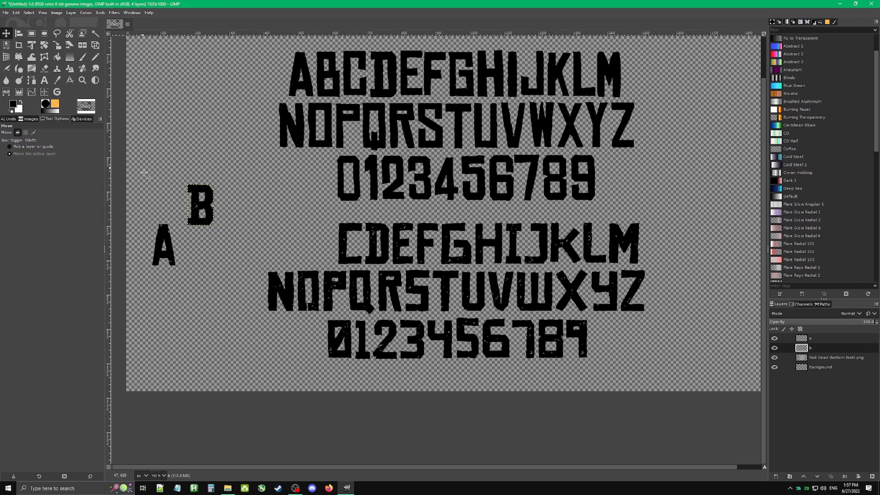
Fuzzy-select the lower alphabet's letter O on the Red Dead (bottom font).png layer.
click(95, 34)
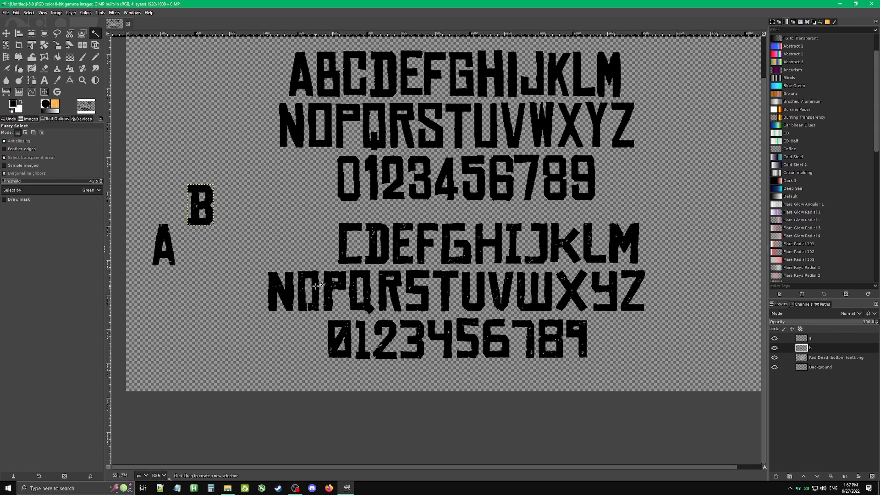
key(Page_Down)
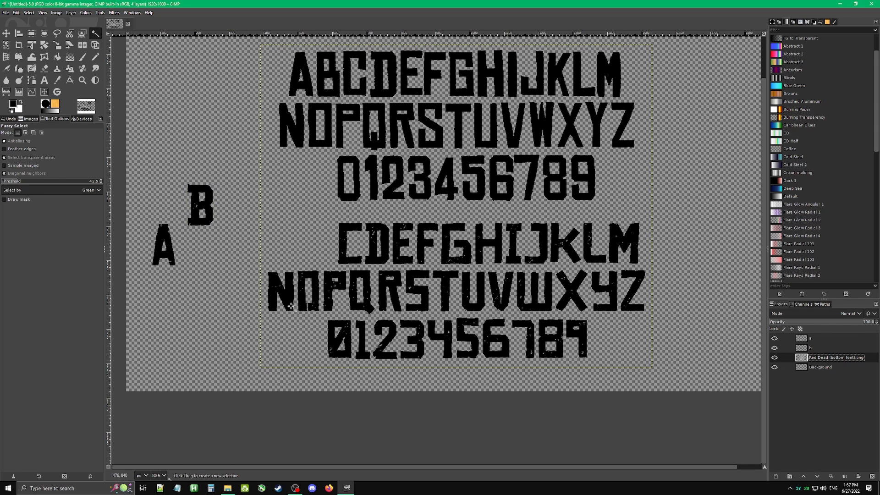
click(317, 276)
scroll(317, 276, up, 6)
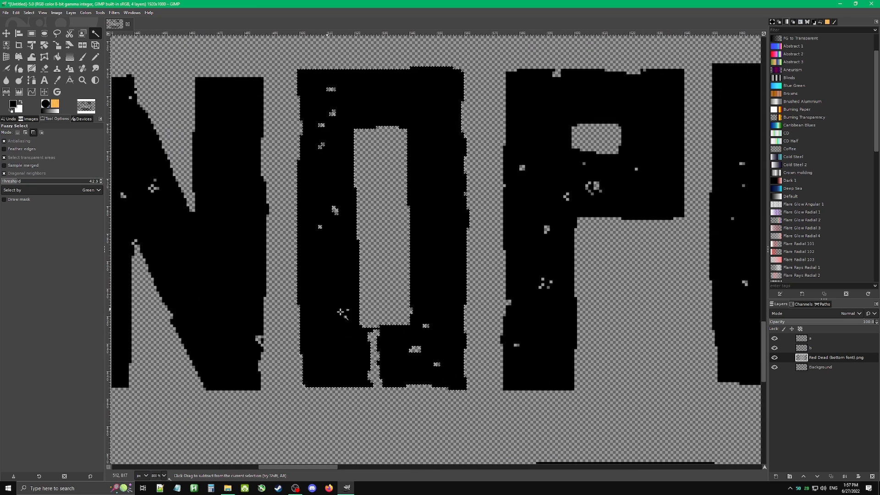
scroll(389, 313, down, 2)
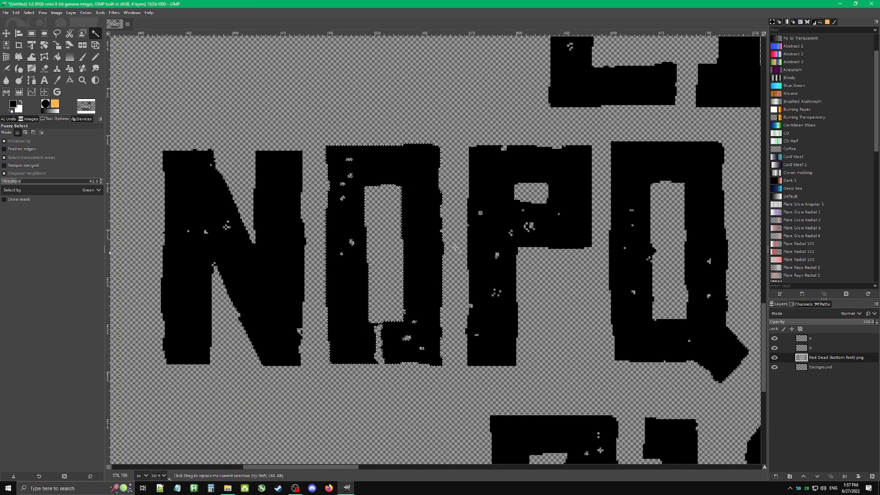
Float the selected letter O and convert it to a new layer.
key(ctrl+c)
key(ctrl+v)
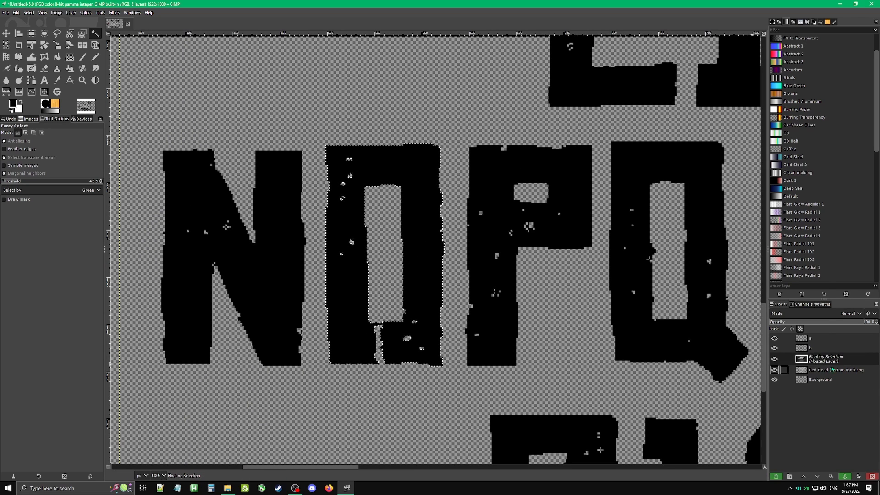
right_click(785, 358)
click(784, 150)
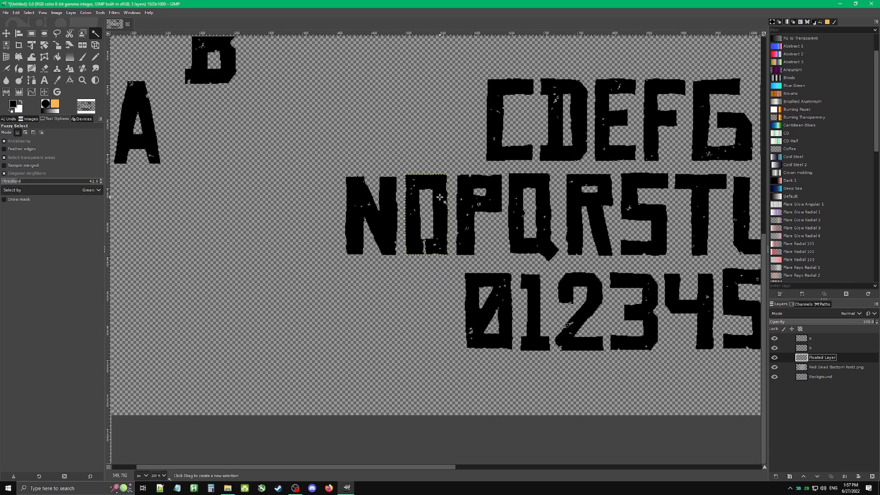
Duplicate the floated letter O layer twice and the b layer twice.
key(2)
right_click(787, 358)
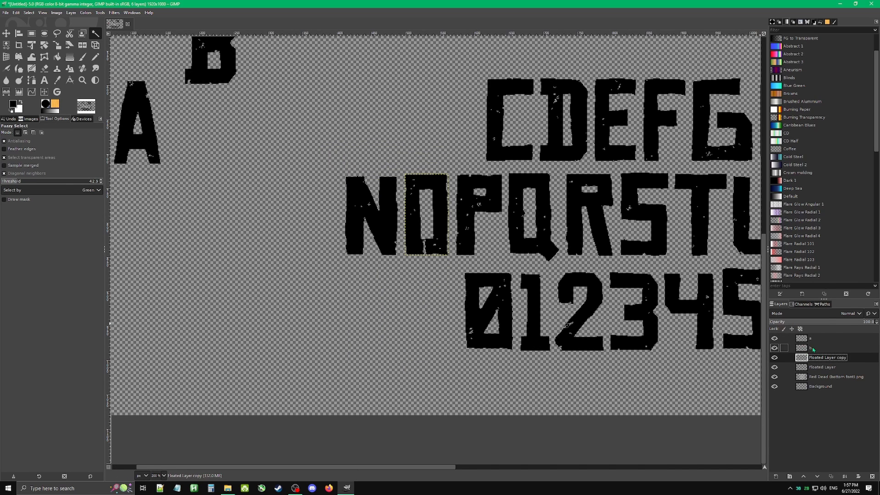
right_click(814, 347)
click(837, 167)
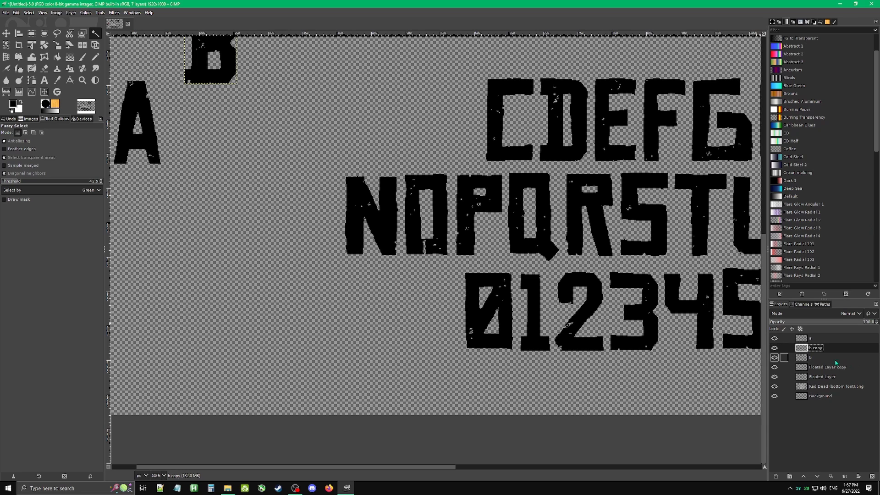
right_click(817, 350)
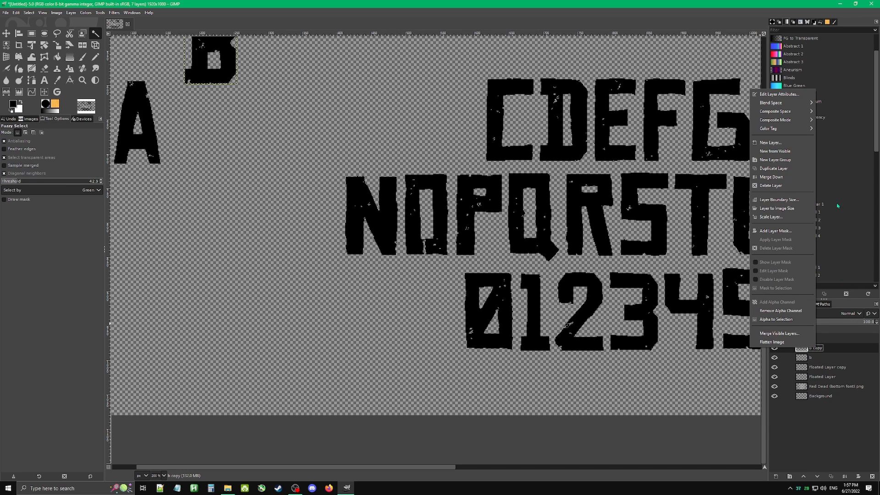
click(792, 169)
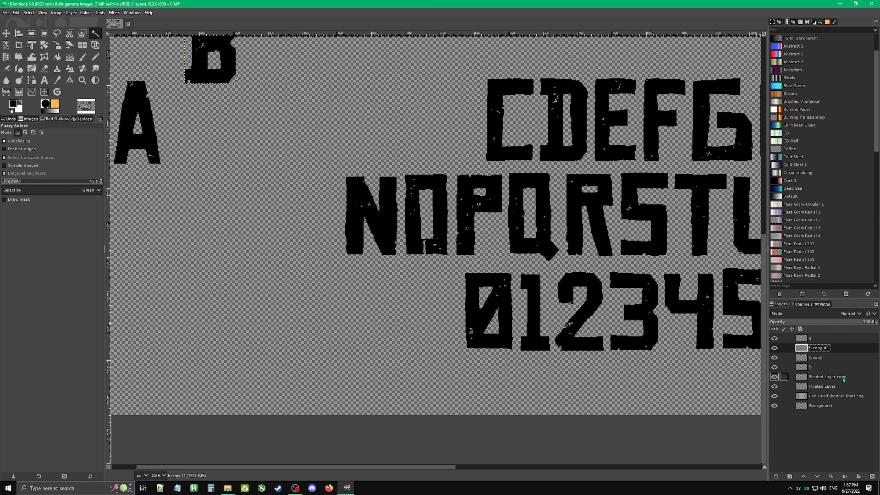
right_click(820, 376)
click(803, 197)
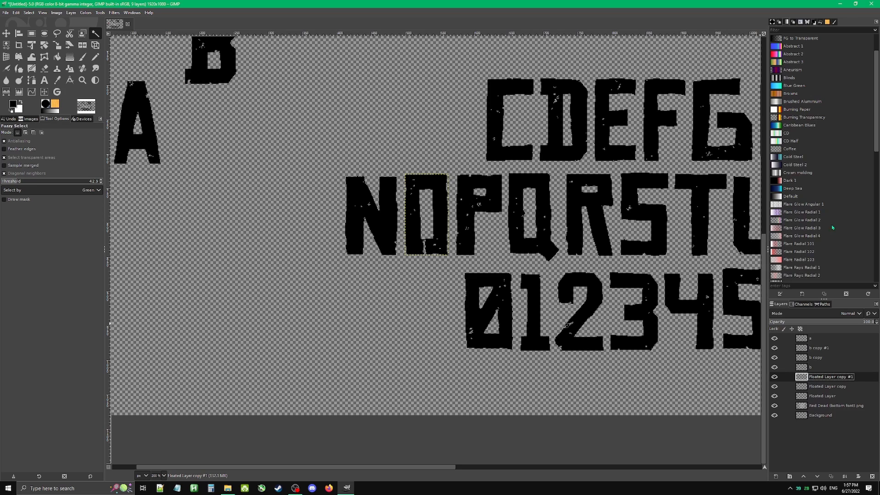
Rename the three letter O layers "o", "o 1" and "o 2" in order from the top.
double_click(824, 377)
text(o)
double_click(826, 387)
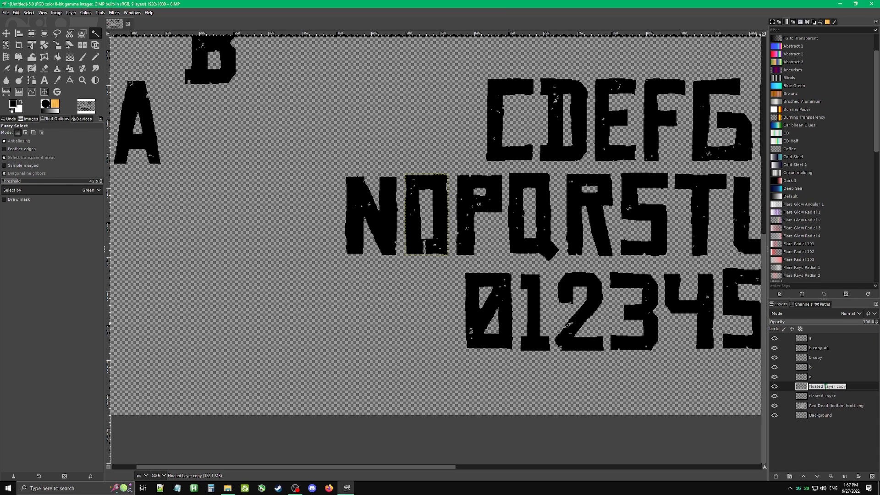
text(o 1)
double_click(823, 397)
text(o)
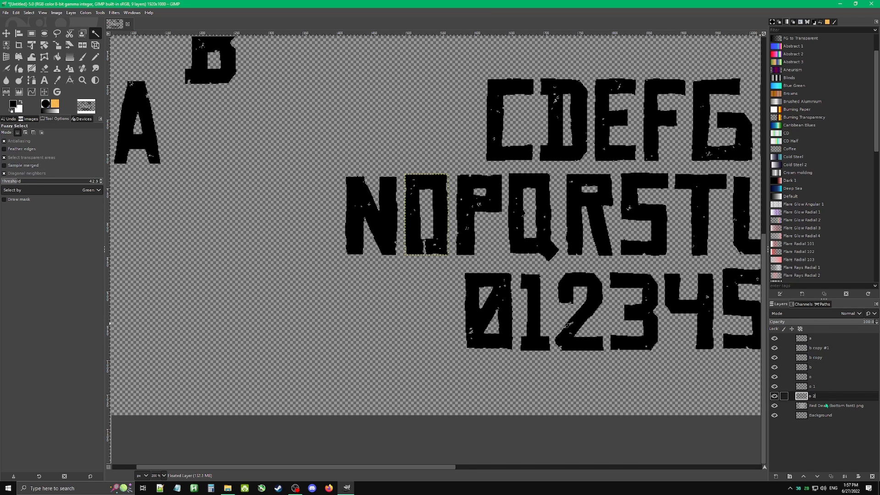
text( 2)
key(Return)
Move the o 2 letter next to the separated B and place the o 1 letter beside it.
scroll(381, 211, down, 2)
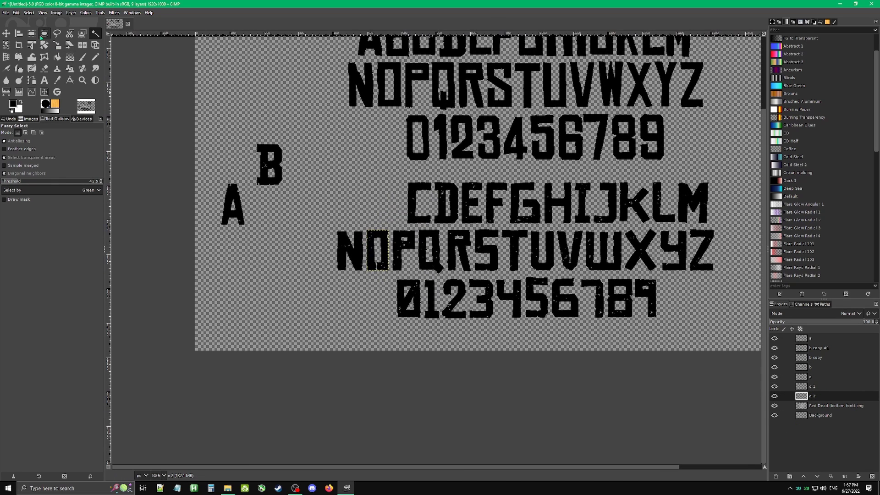
key(m)
drag(375, 241, 301, 154)
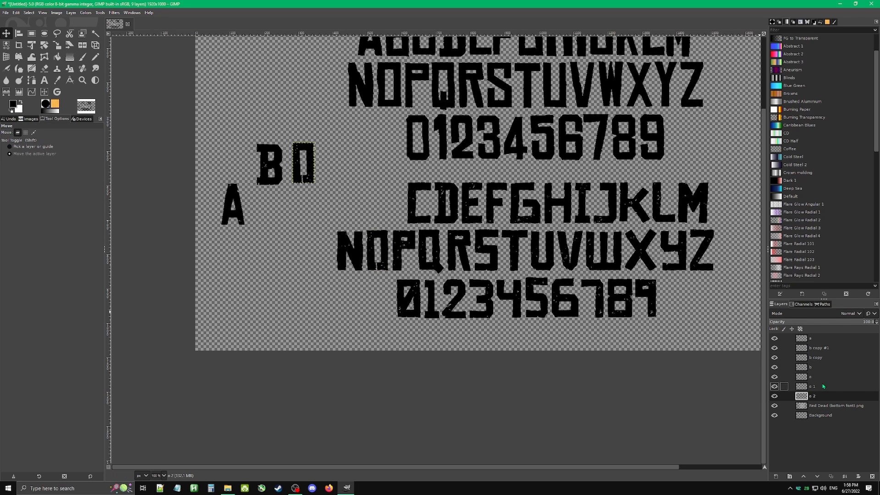
click(782, 387)
drag(374, 233, 330, 148)
Hide the Red Dead (bottom font).png layer and align the second O of the row level with the first.
scroll(479, 201, up, 3)
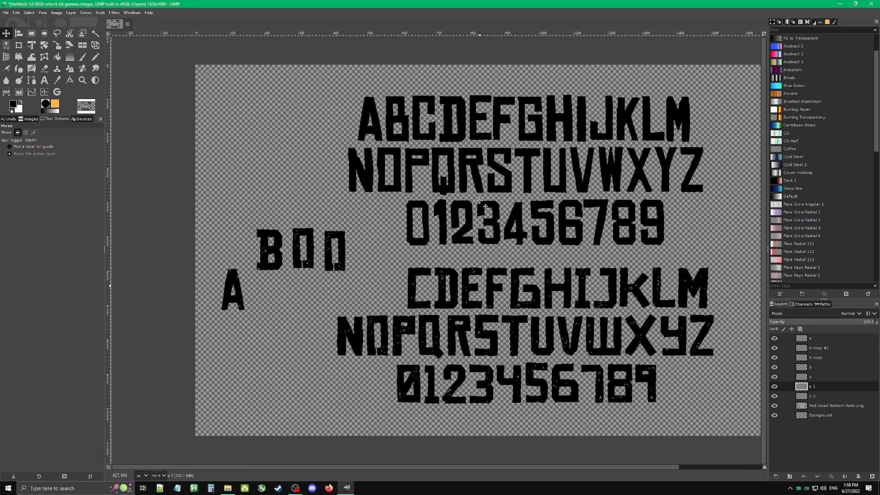
click(775, 407)
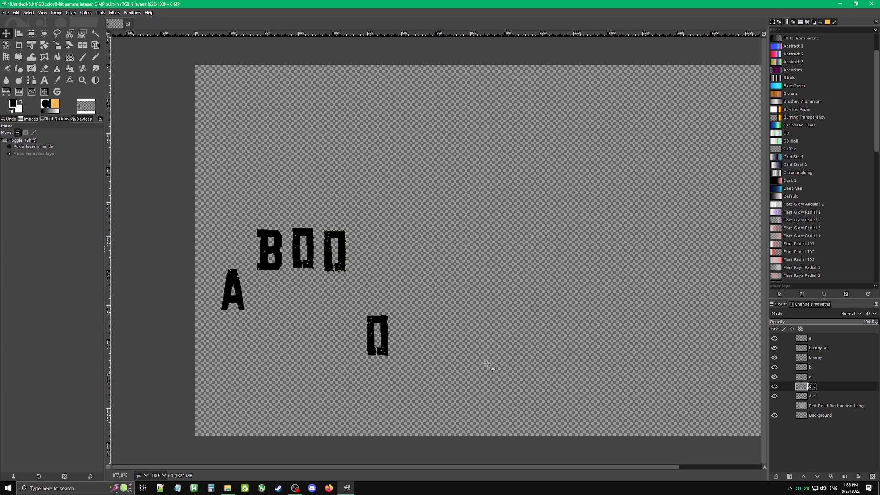
drag(373, 319, 389, 241)
Move the letter on the b layer to the end of the row, level with and close to the second O.
click(801, 367)
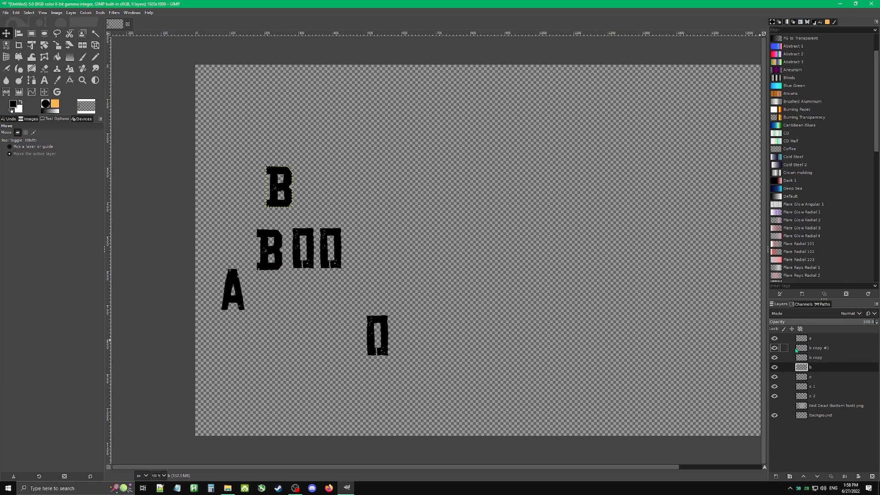
drag(294, 181, 379, 242)
key(Left)
key(Left)
key(Left)
key(Left)
key(Left)
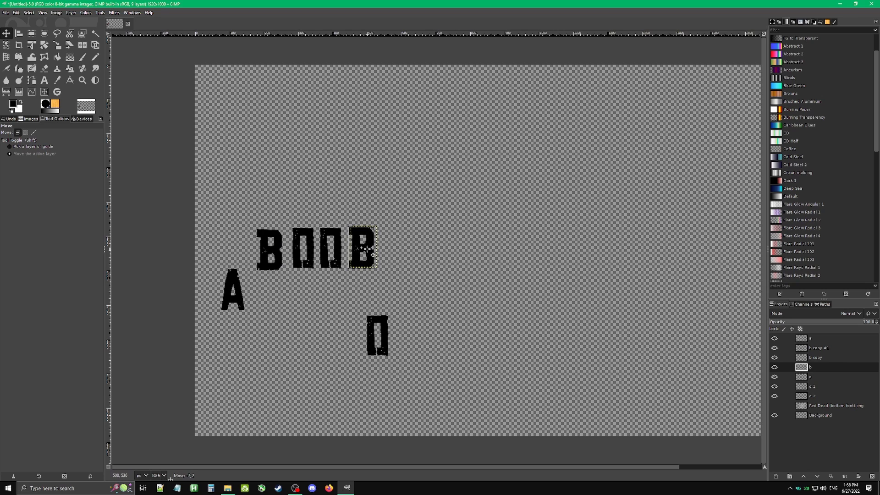
Even out the spacing of the BOOB letters and leave the spare b copy #1 letter below the row.
click(807, 377)
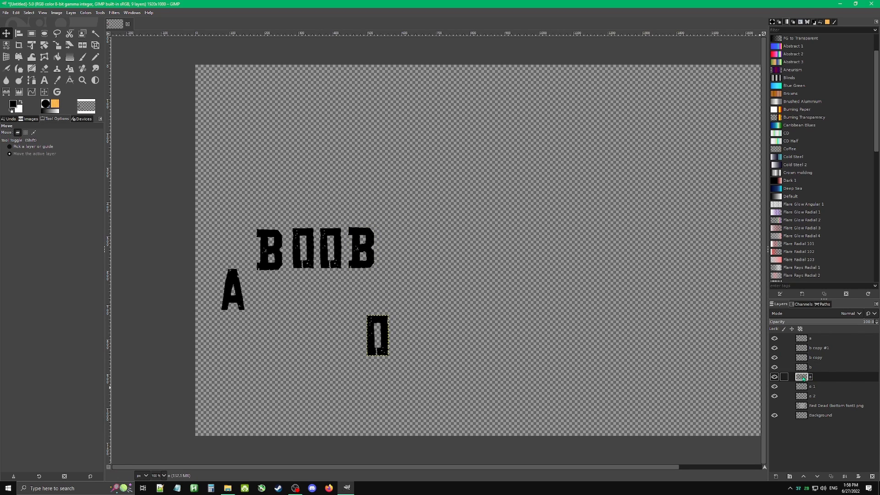
click(822, 389)
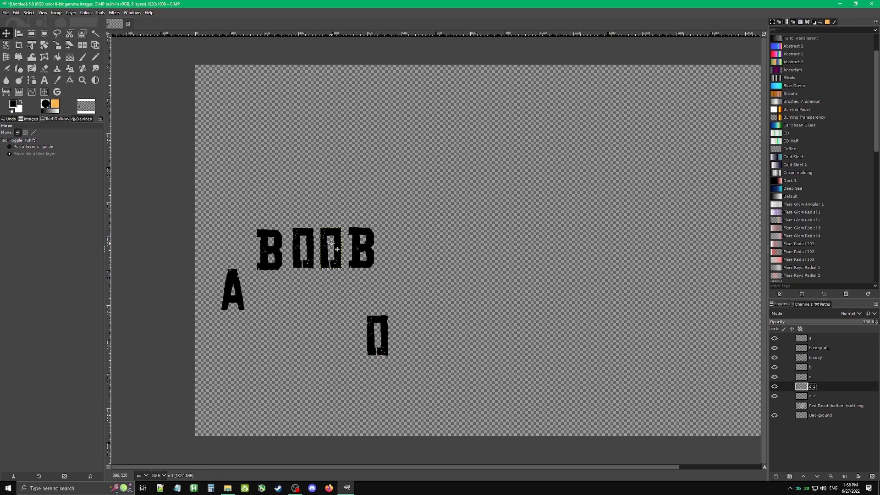
drag(331, 244, 284, 338)
click(824, 397)
click(798, 367)
click(793, 358)
click(819, 348)
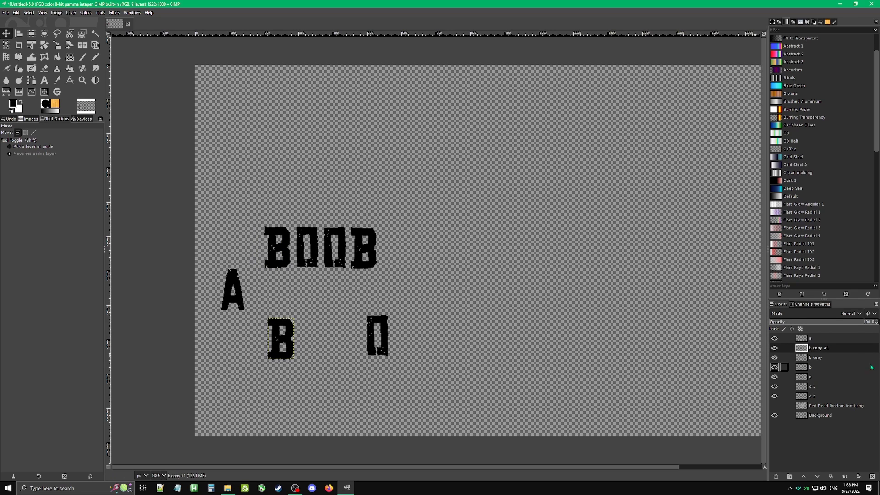
Rename the b copy #1 layer to "b H".
click(822, 370)
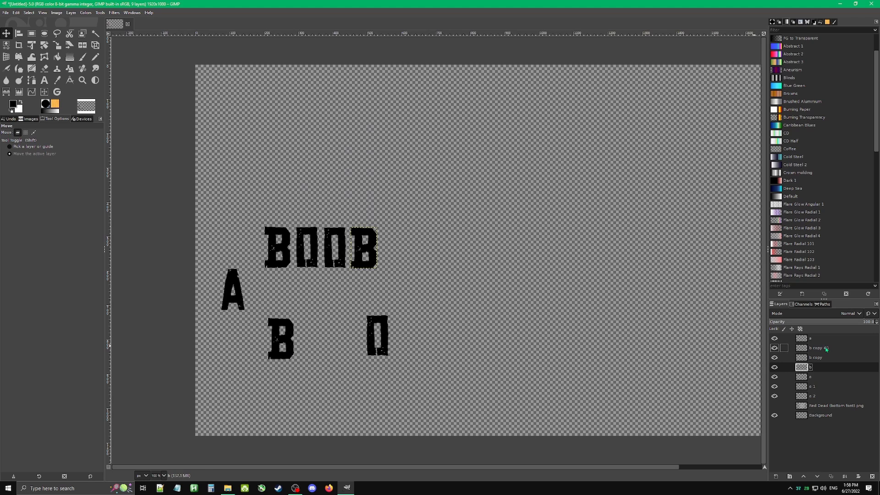
click(827, 350)
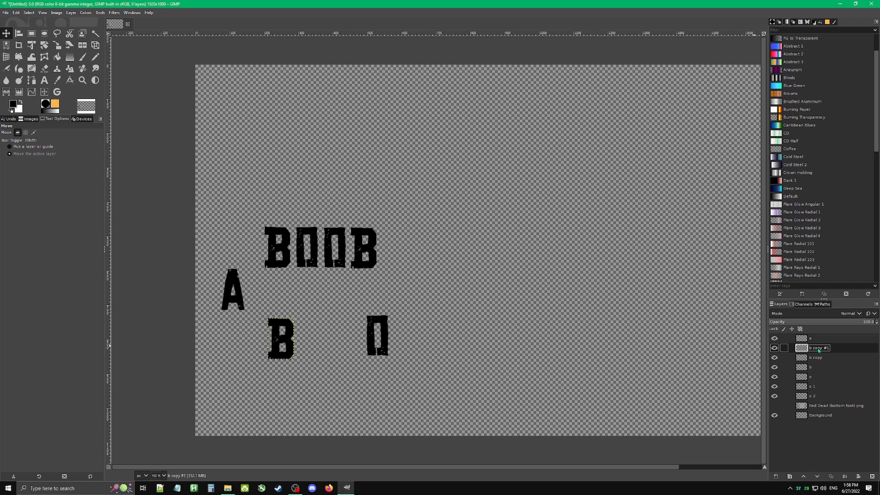
double_click(819, 349)
key(Return)
Invert the colors of the b H layer to turn its letter white.
right_click(813, 344)
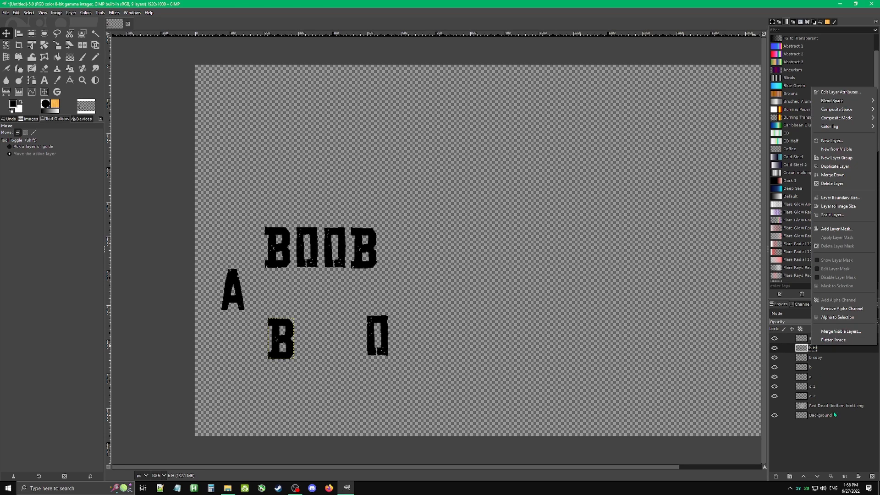
click(809, 439)
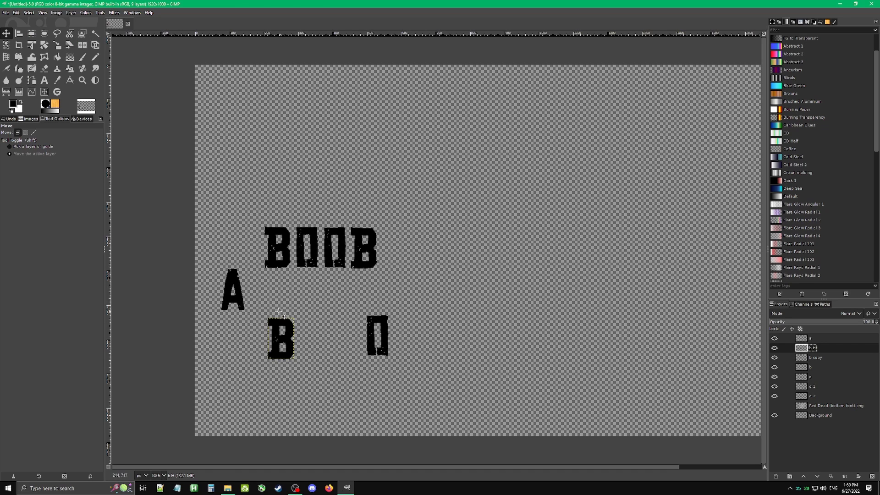
right_click(278, 326)
click(275, 325)
right_click(271, 321)
mouse_move(310, 388)
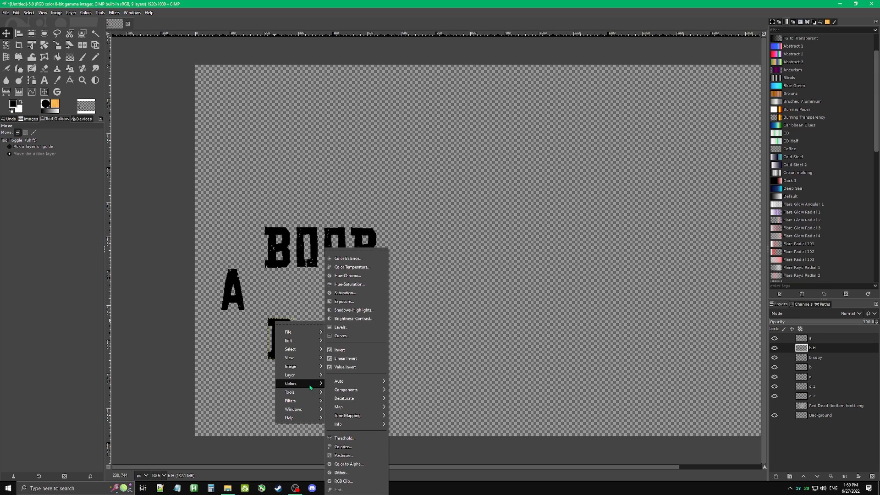
click(340, 349)
scroll(282, 348, up, 6)
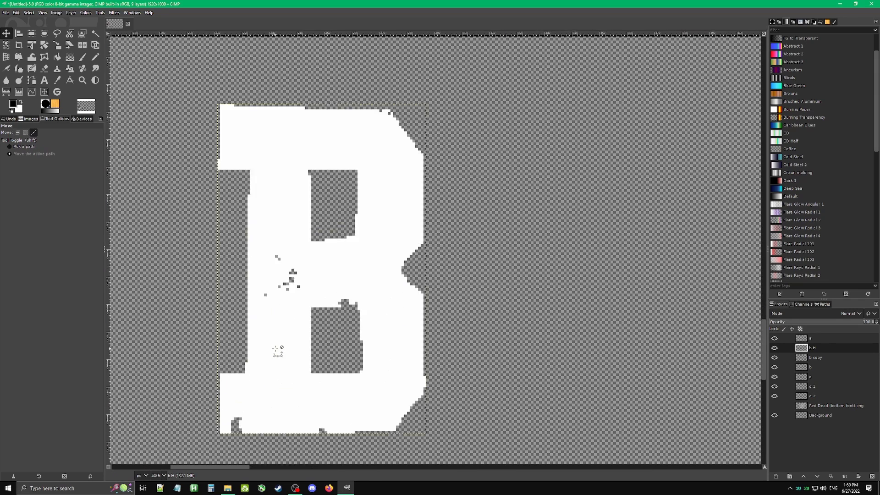
scroll(280, 340, down, 3)
scroll(280, 319, down, 2)
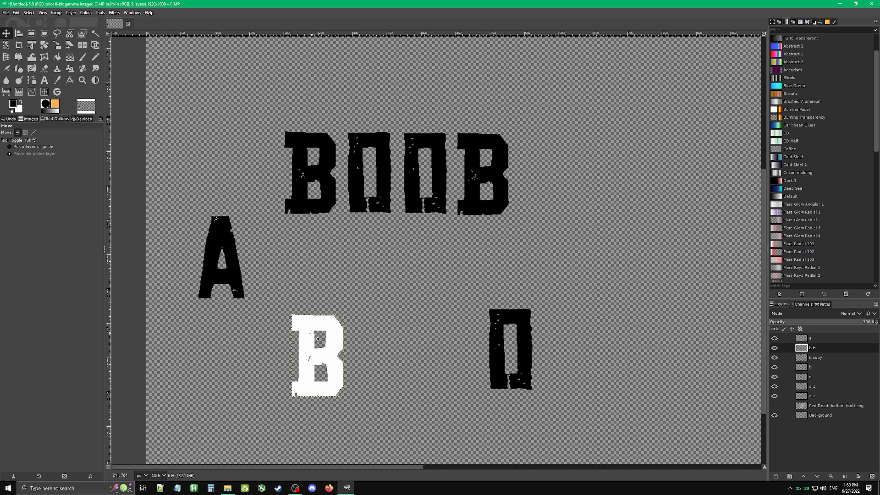
Place the white B over the row's first B, lower b H beneath b copy, and offset it slightly left and down.
drag(309, 341, 302, 159)
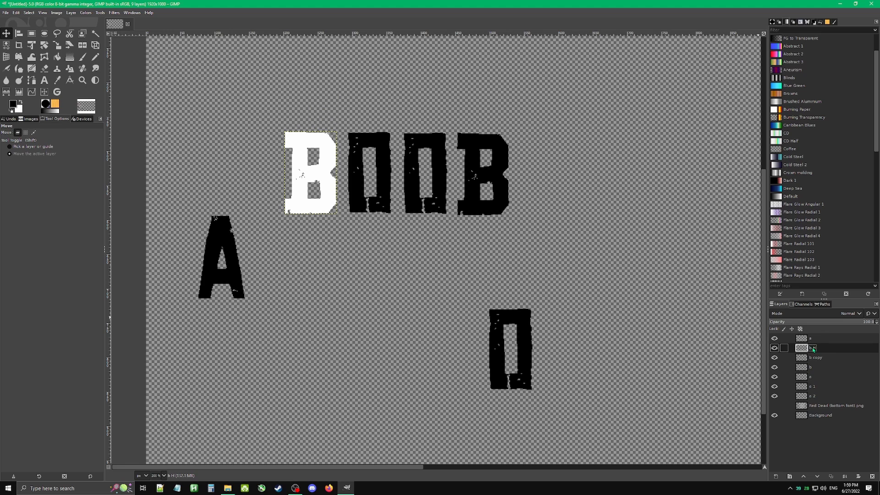
drag(813, 350, 814, 363)
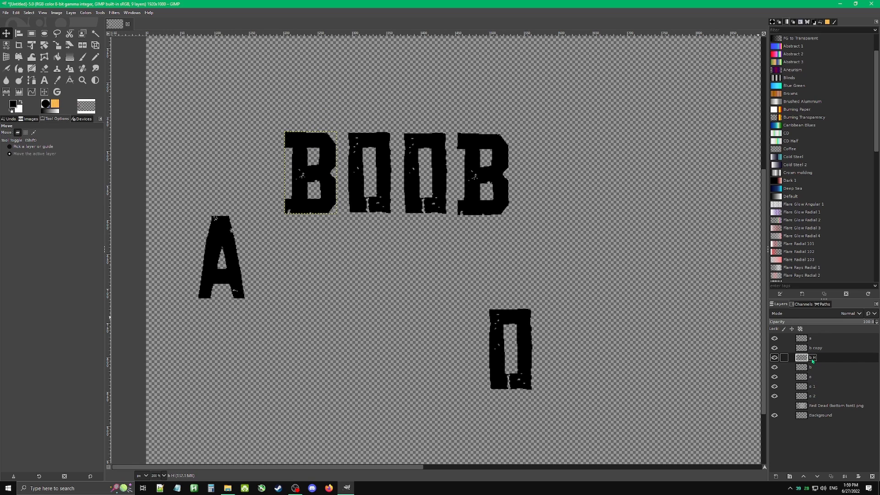
drag(317, 168, 314, 169)
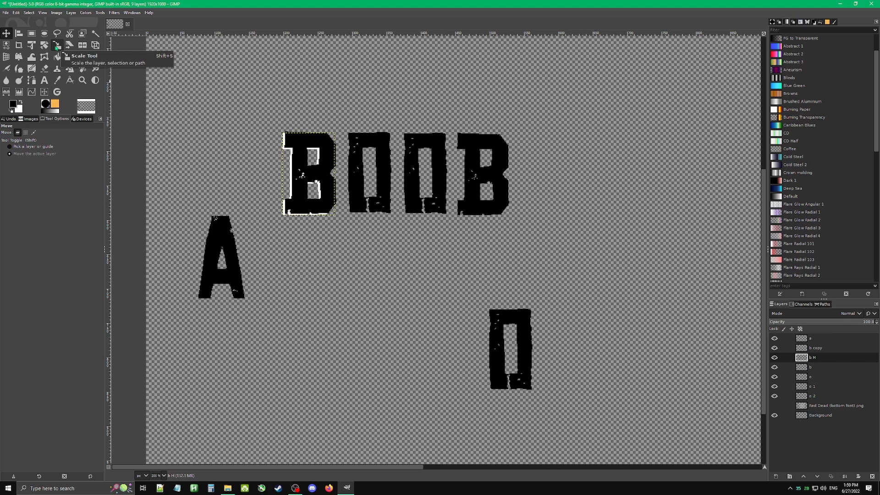
Scale the b H layer to 79 × 122 px with the aspect ratio linked, shifting it slightly left and down behind the first B.
click(57, 46)
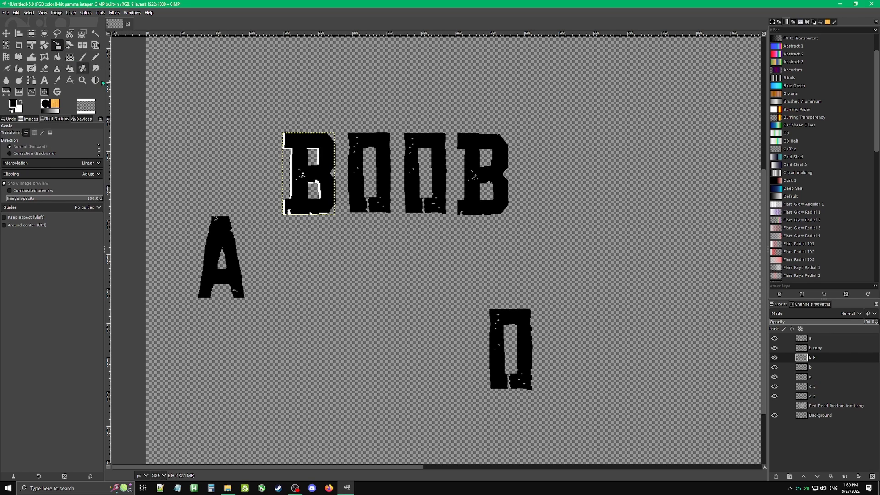
click(312, 144)
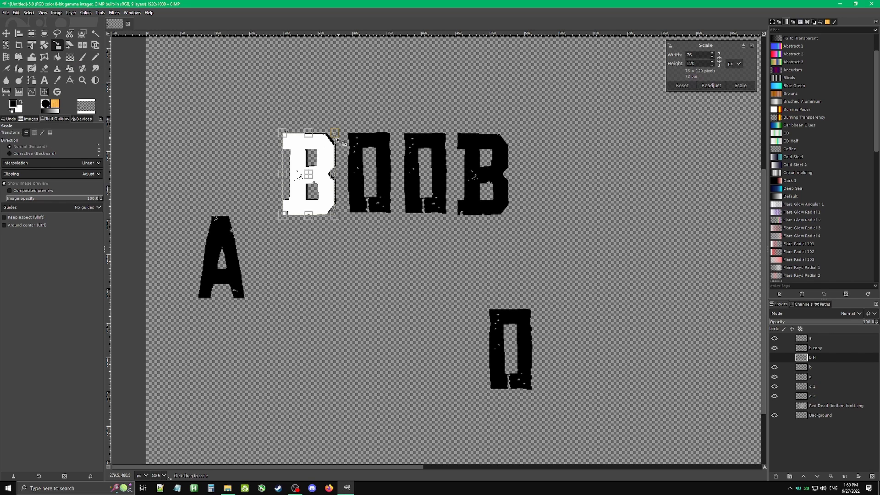
drag(342, 140, 344, 139)
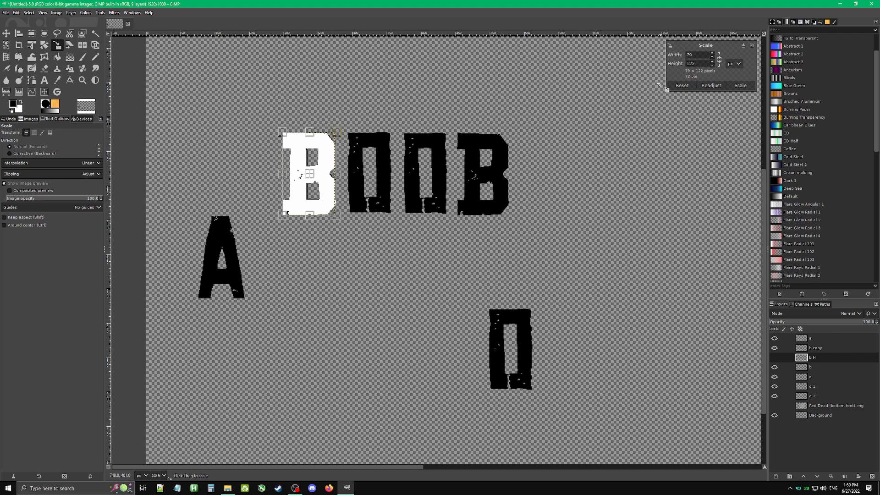
click(719, 60)
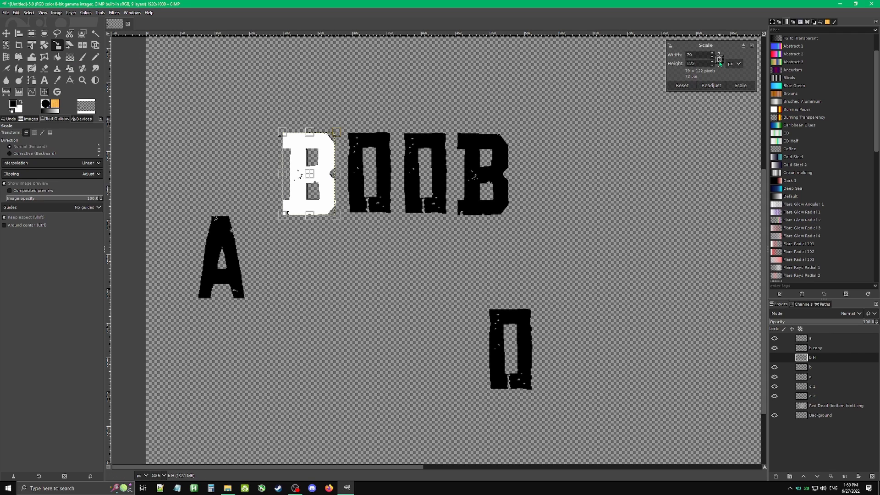
click(692, 87)
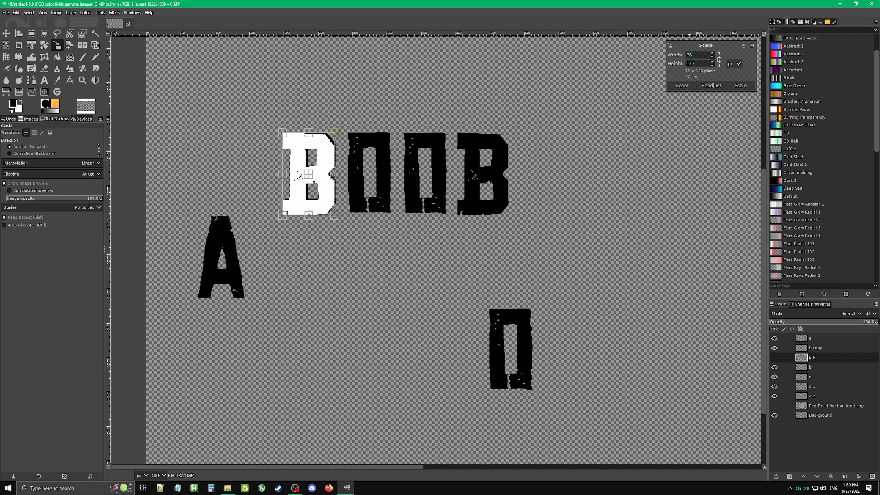
mouse_move(342, 140)
mouse_down()
mouse_move(349, 142)
mouse_move(344, 135)
mouse_up()
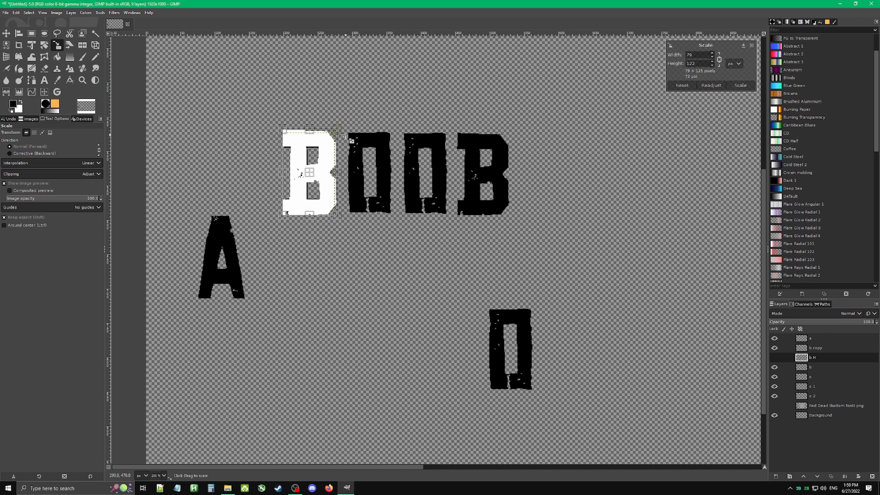
drag(309, 171, 314, 178)
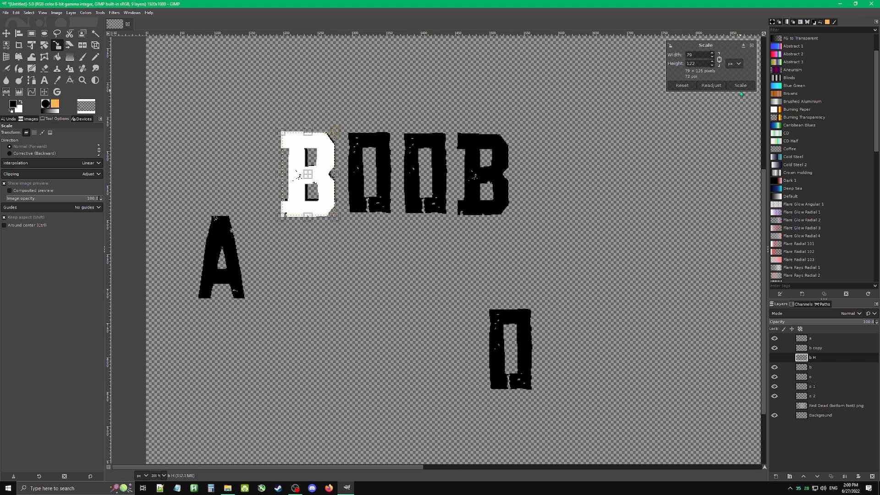
click(740, 85)
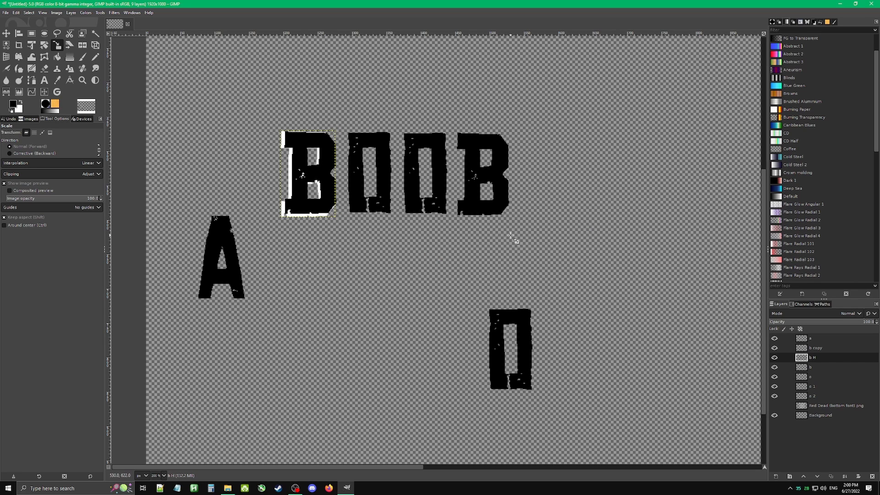
Raise the b H layer above the b copy layer.
drag(821, 359, 820, 344)
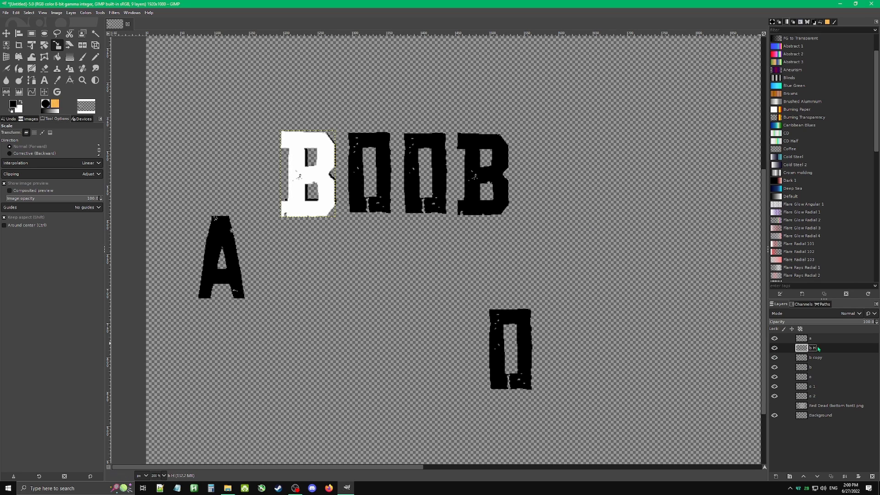
Duplicate the b H layer and place the copy over the row's last B, offset slightly left and down.
scroll(391, 144, up, 1)
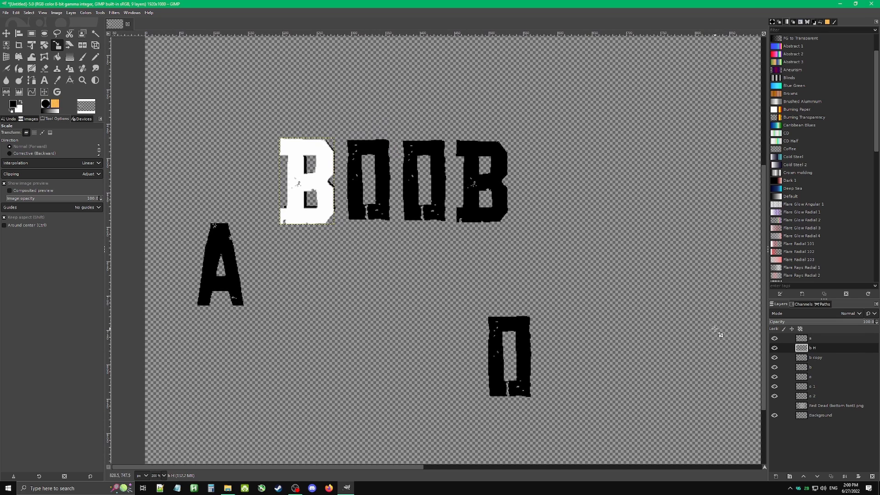
right_click(816, 350)
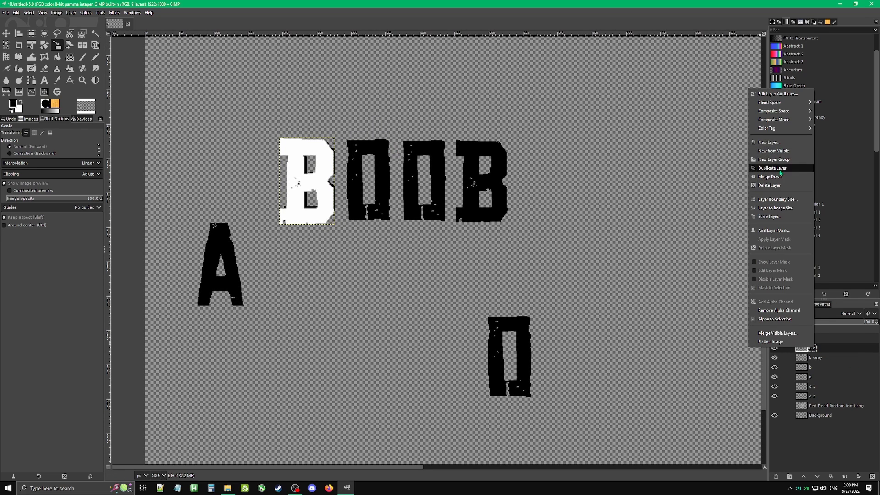
click(781, 172)
click(6, 33)
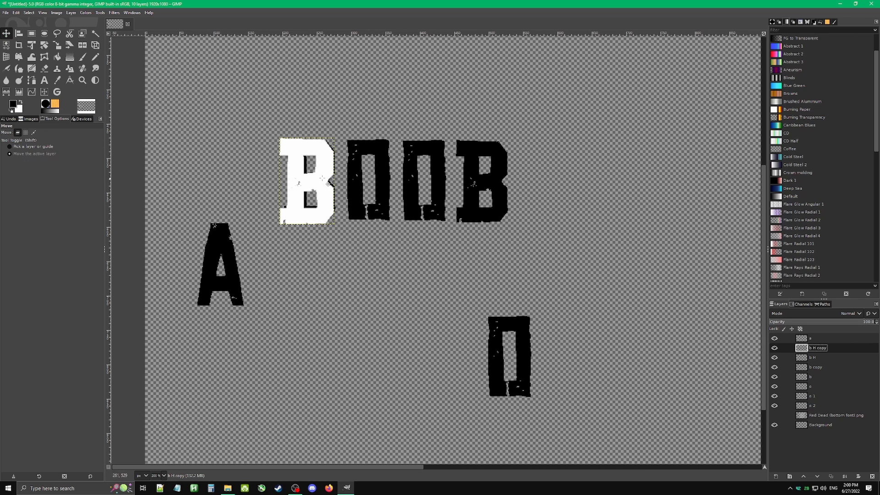
drag(322, 178, 486, 188)
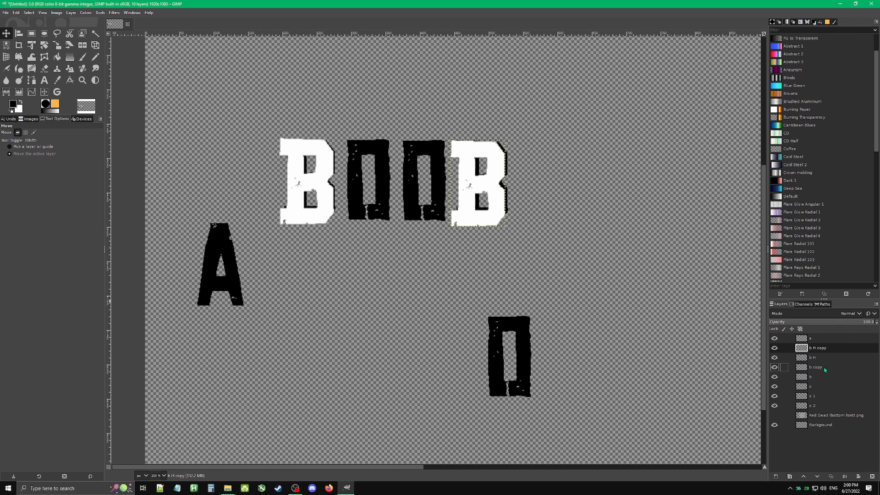
Rename the layer of the loose O below the row as o H.
click(816, 387)
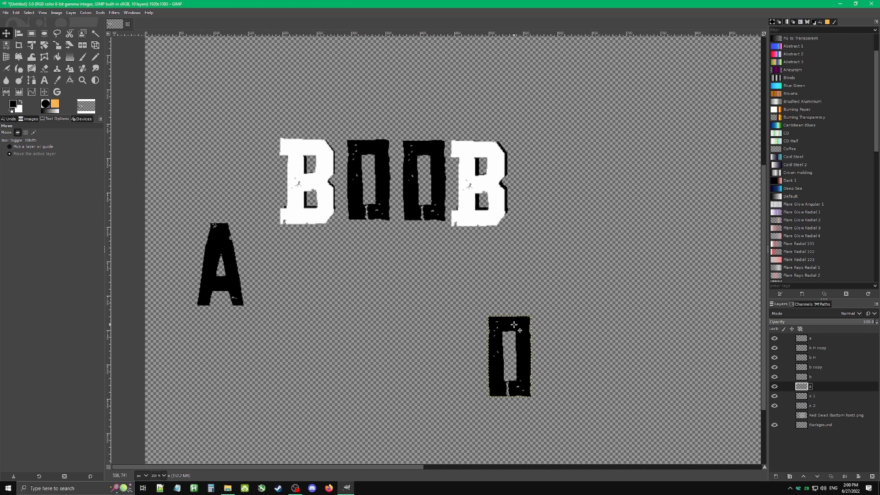
double_click(809, 388)
text(H)
key(Return)
Invert the colors of the o H layer to turn its letter white.
right_click(521, 323)
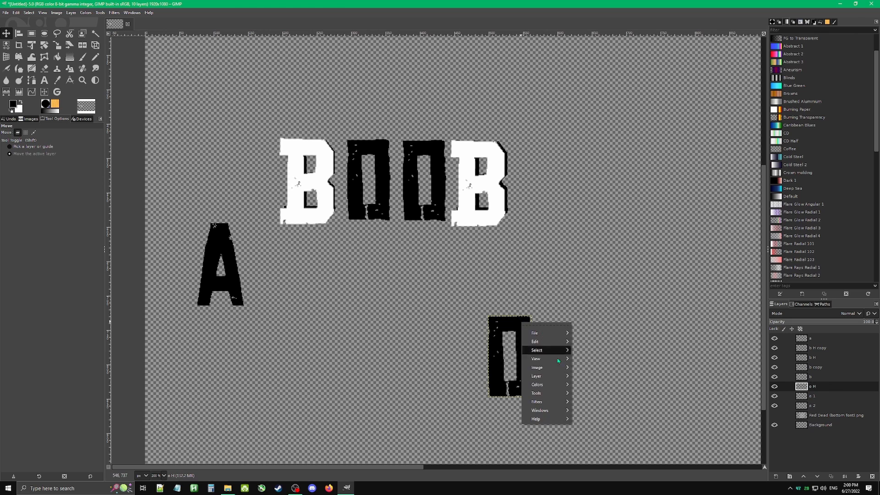
click(373, 129)
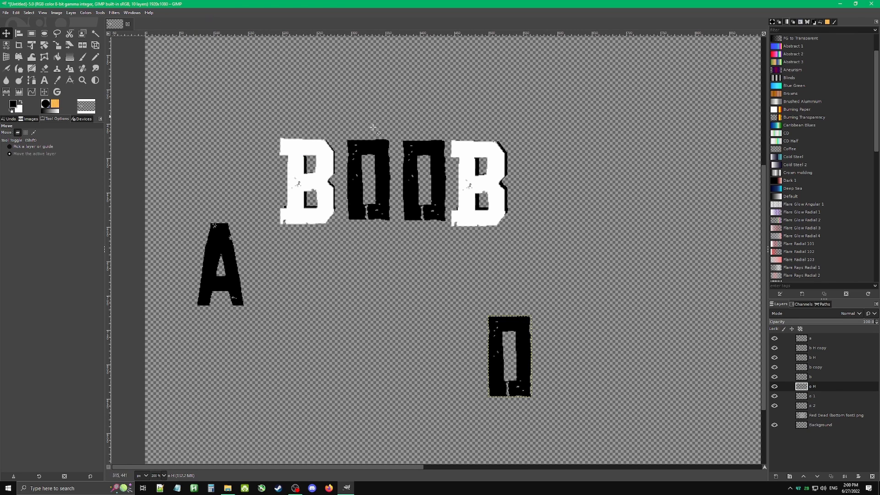
click(86, 13)
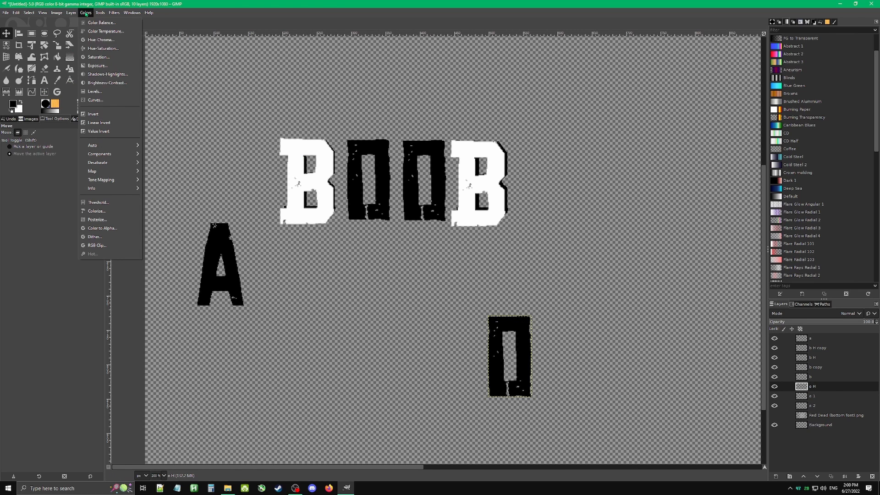
click(109, 118)
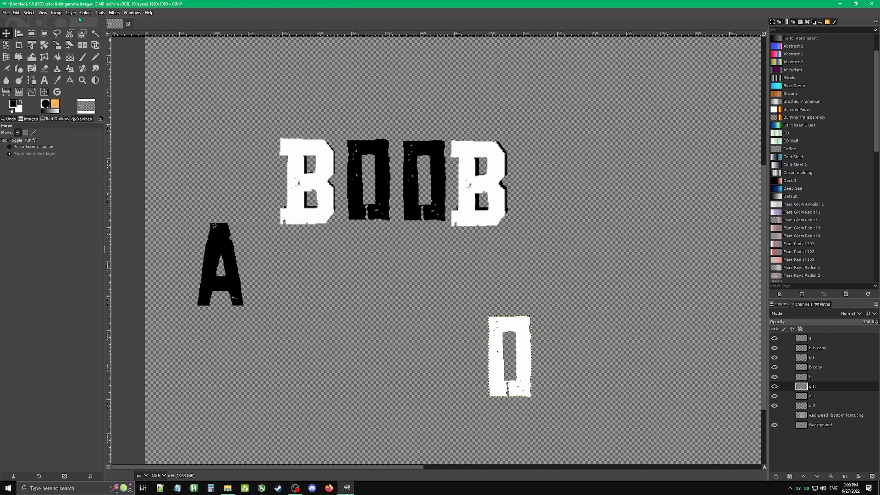
Try to colorize the o H layer with bright green.
click(90, 13)
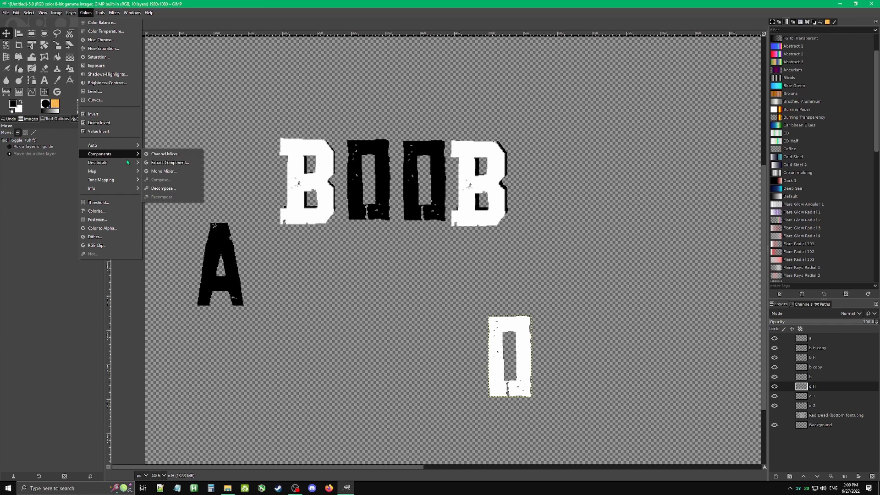
click(121, 212)
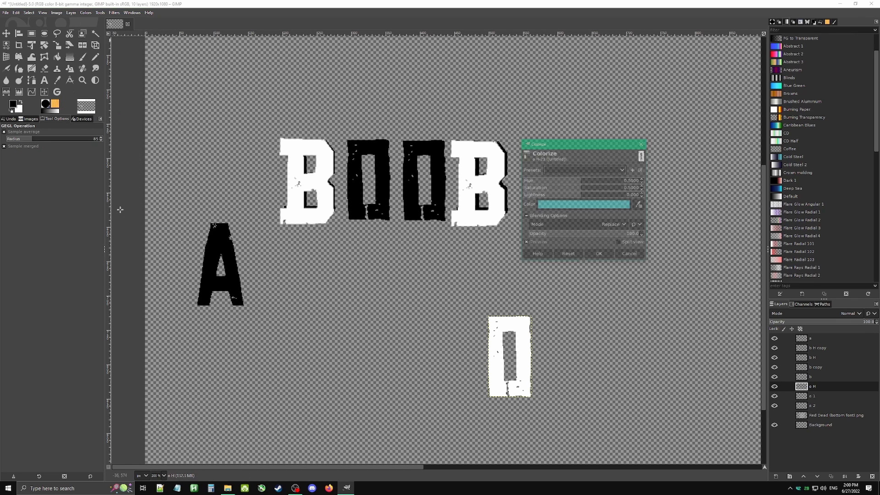
click(577, 208)
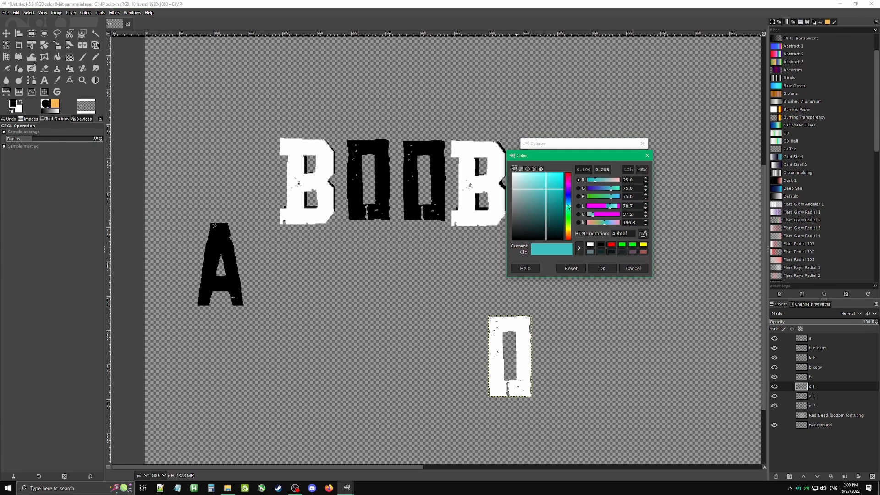
click(633, 244)
click(602, 268)
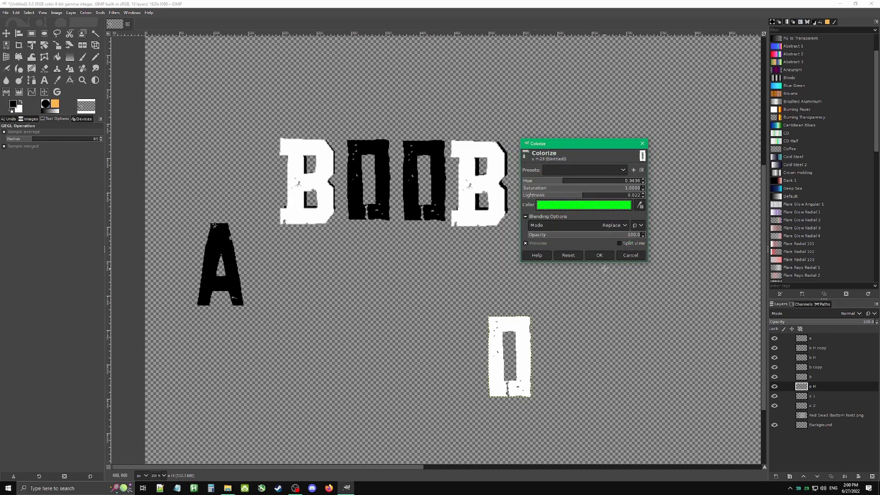
click(619, 253)
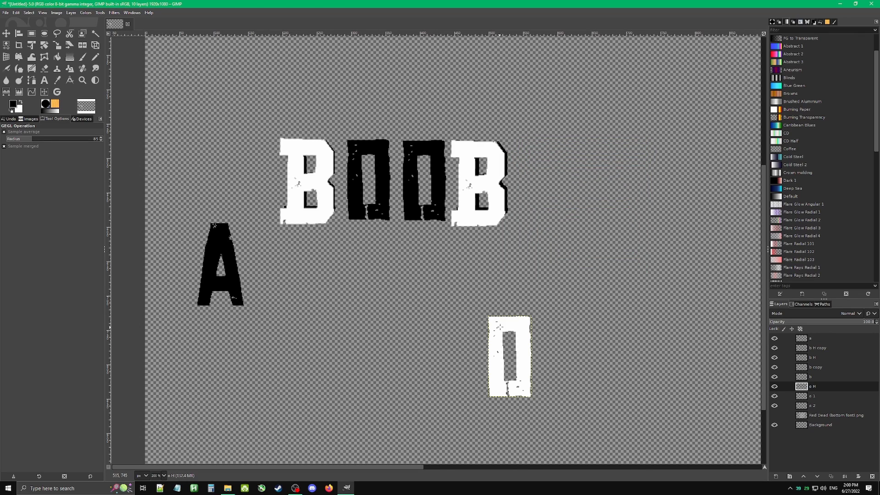
scroll(514, 324, up, 4)
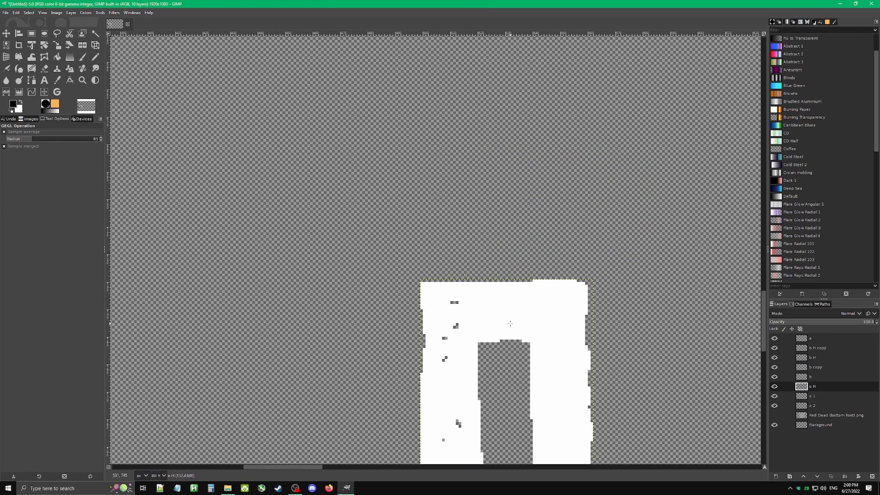
scroll(510, 323, down, 4)
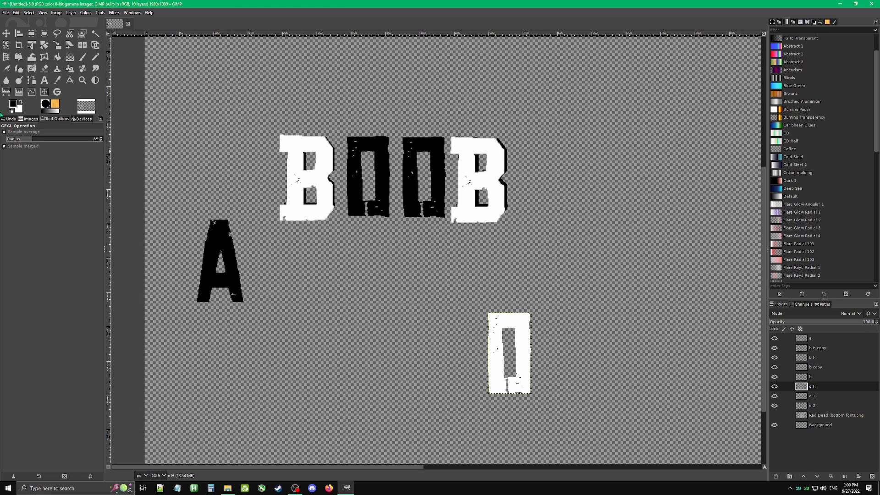
Bucket-fill the loose O with the black foreground color, raising the fill opacity to 100.
click(58, 58)
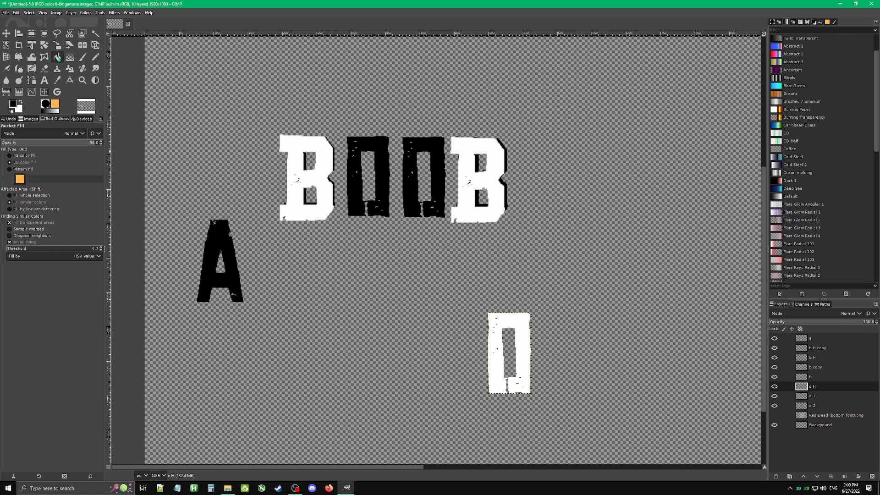
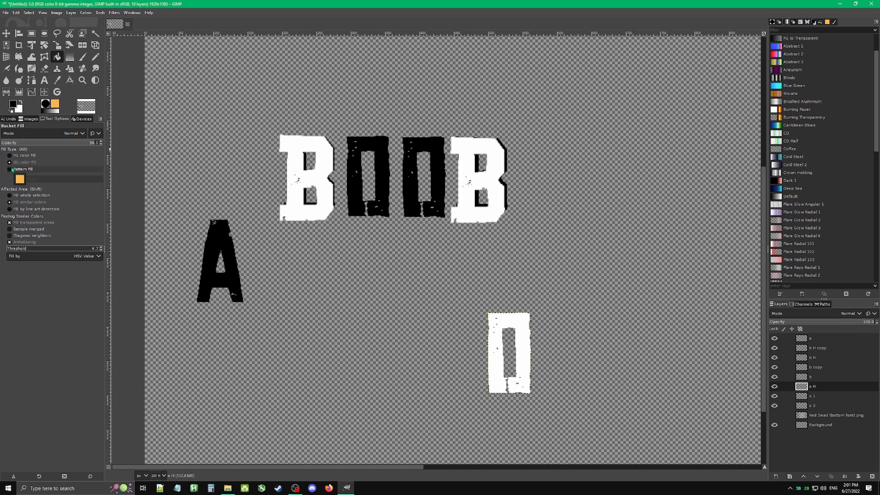
click(23, 156)
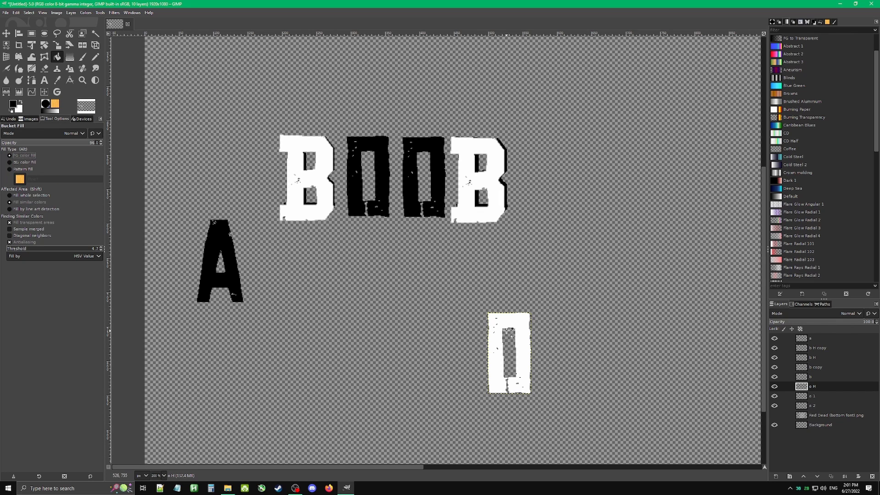
click(522, 322)
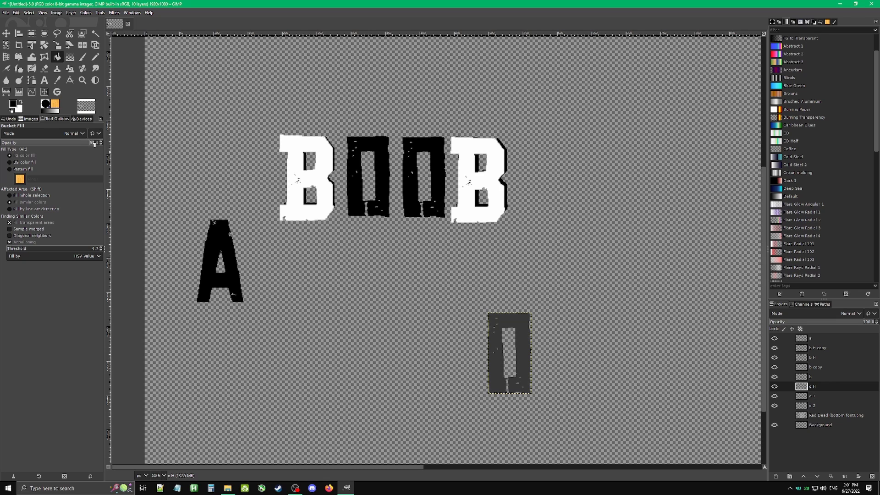
click(518, 322)
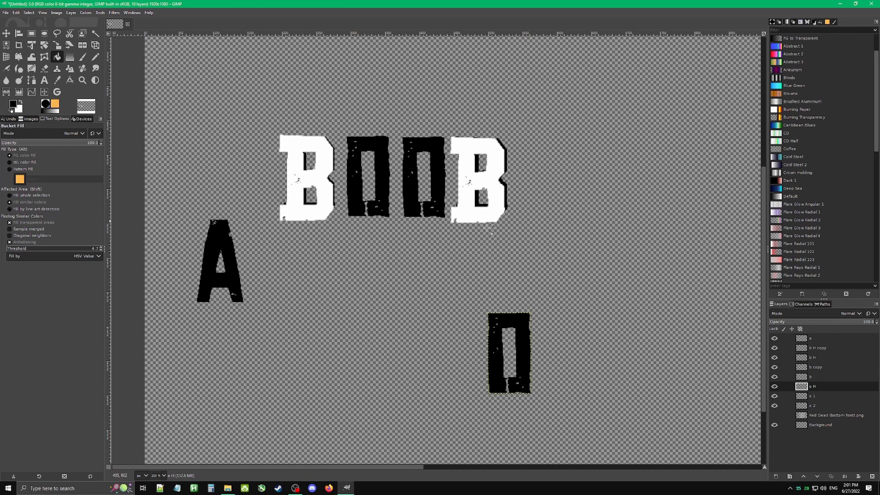
Swap the foreground and background colors and bucket-fill the loose O with white.
scroll(524, 365, up, 3)
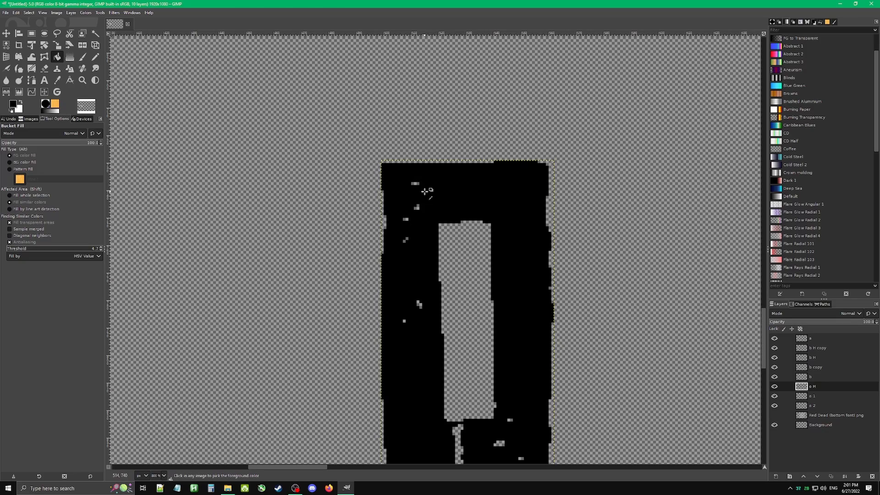
scroll(425, 192, down, 3)
scroll(426, 192, down, 1)
scroll(417, 263, up, 2)
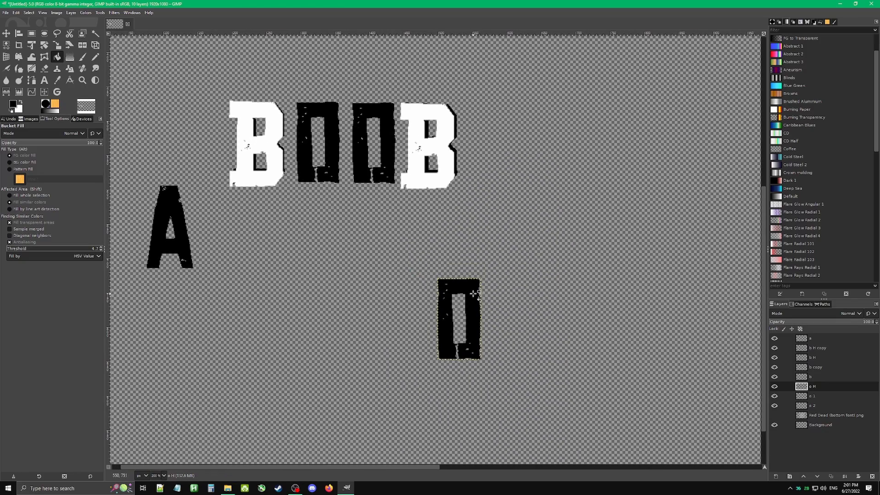
key(x)
click(462, 284)
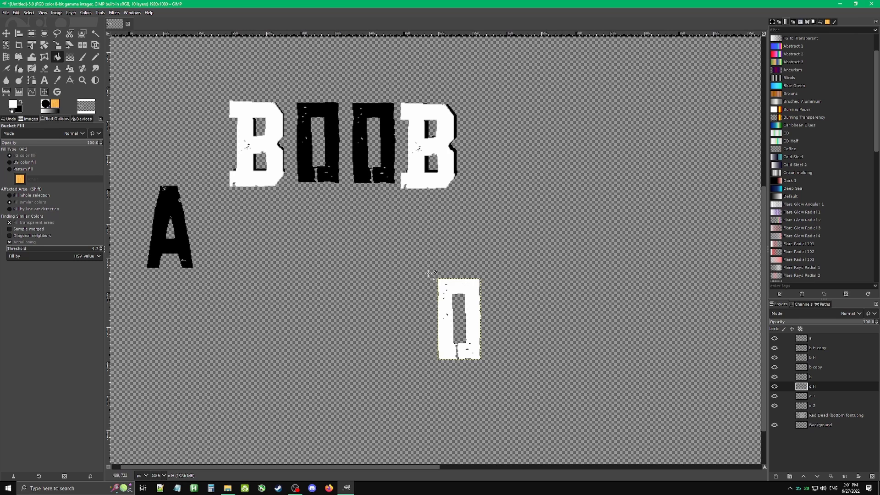
Duplicate the white o H layer.
click(6, 33)
right_click(814, 388)
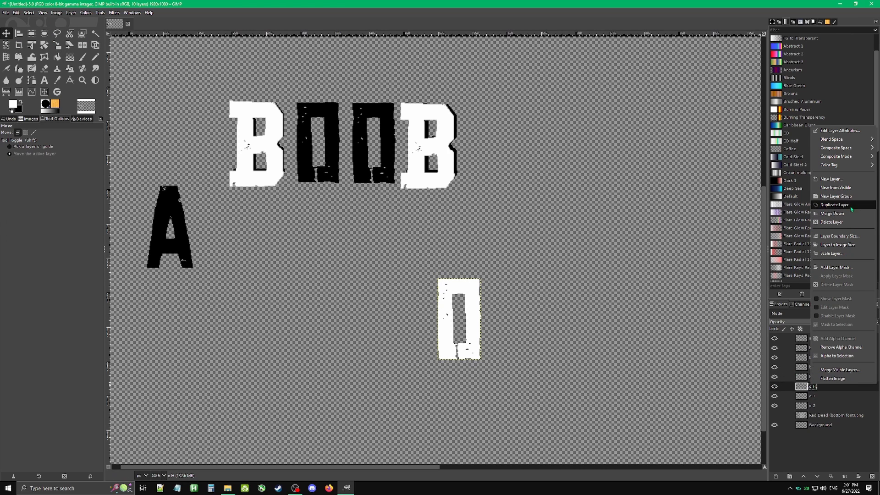
click(834, 205)
Place o H over the row's first black O and o H copy over the second, each offset slightly left and down.
click(820, 396)
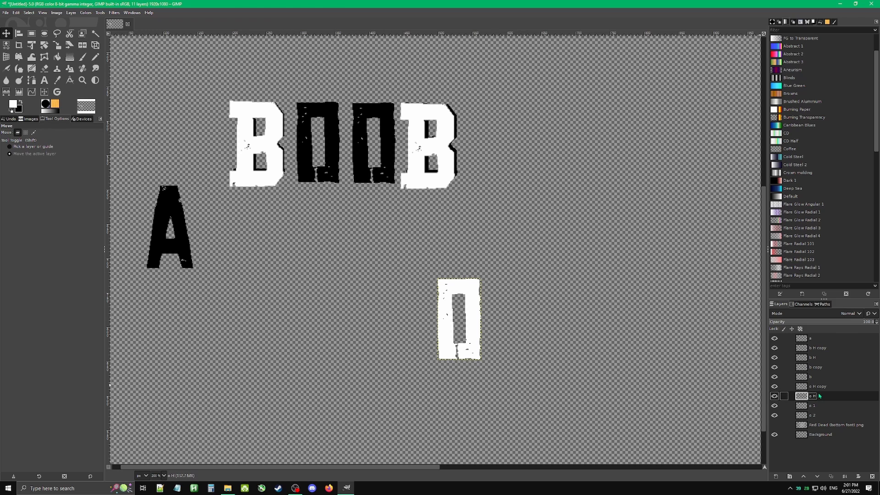
right_click(477, 309)
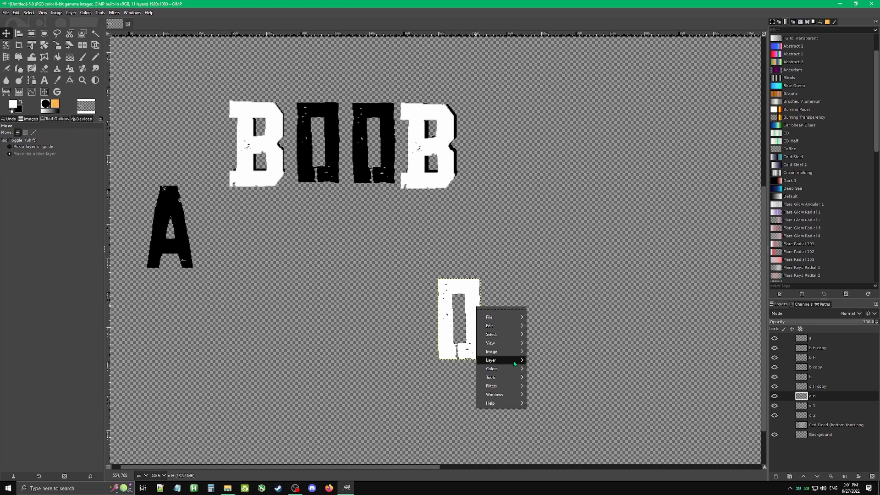
mouse_move(514, 370)
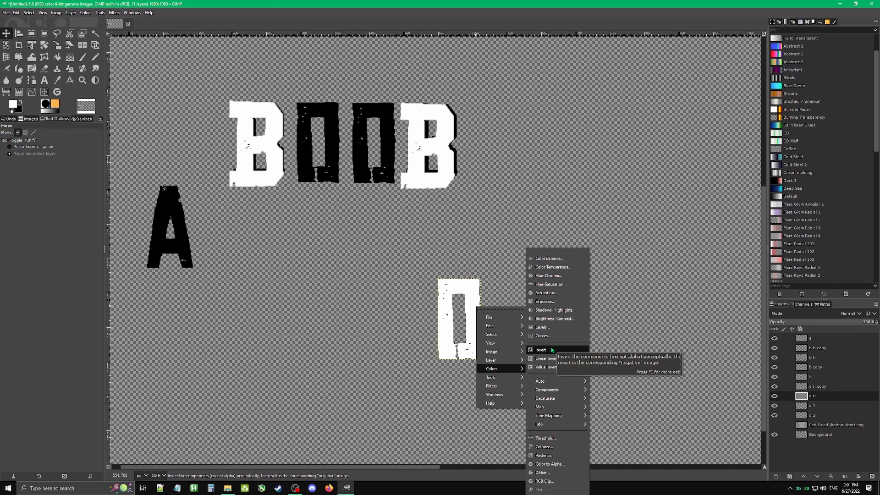
click(571, 268)
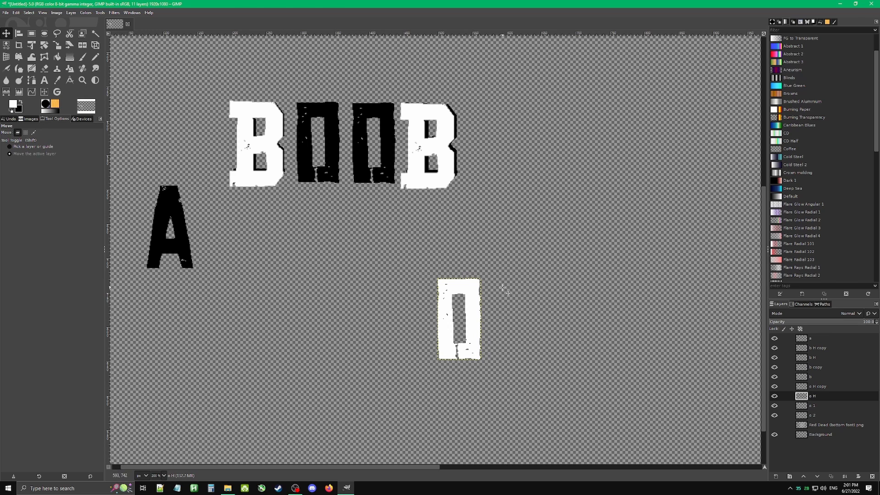
drag(485, 305, 337, 133)
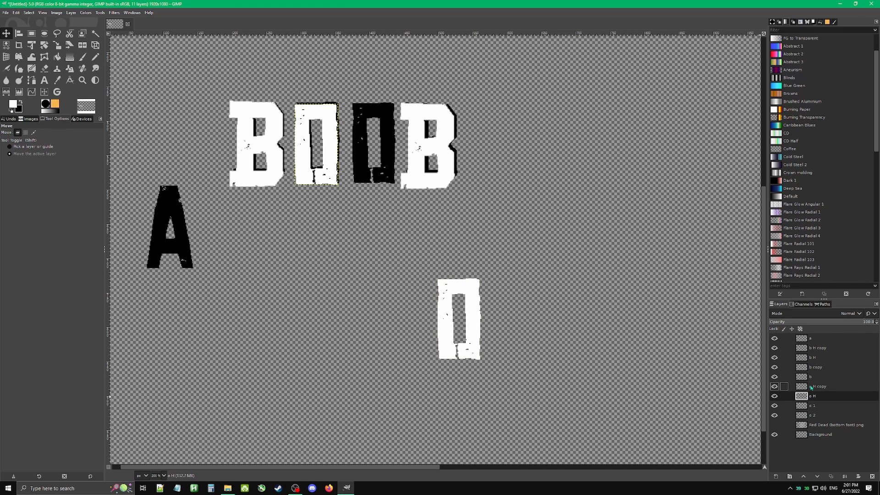
click(472, 307)
drag(471, 307, 388, 129)
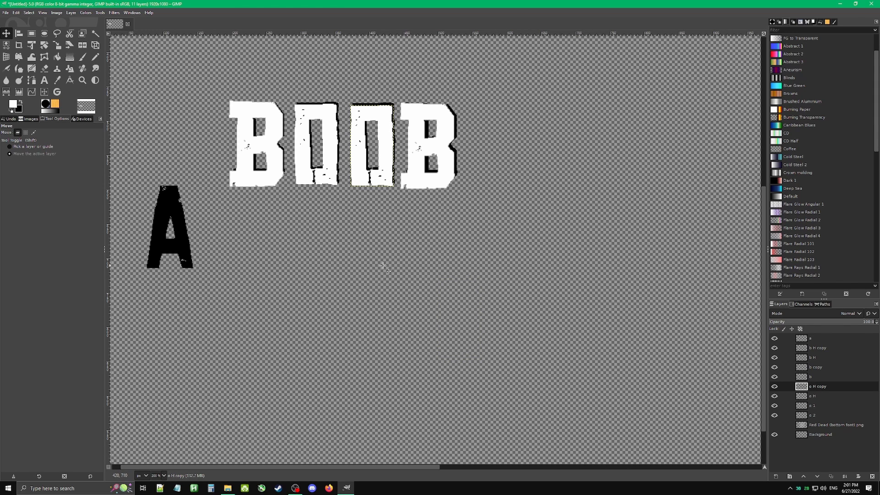
Bucket-fill the A layer with red and invert its colors.
click(781, 338)
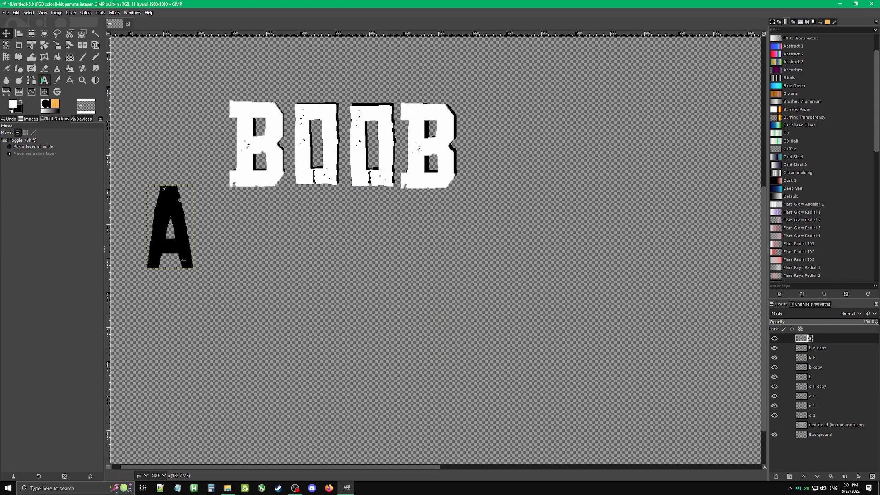
click(56, 56)
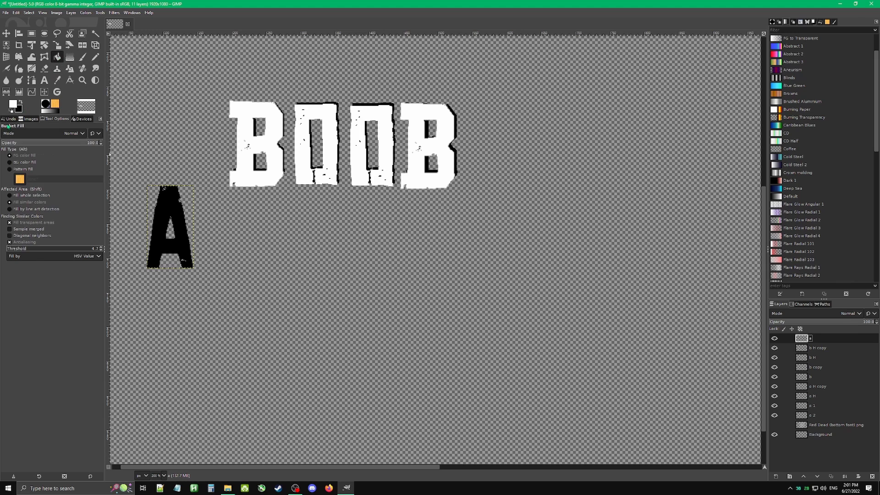
click(12, 108)
click(112, 456)
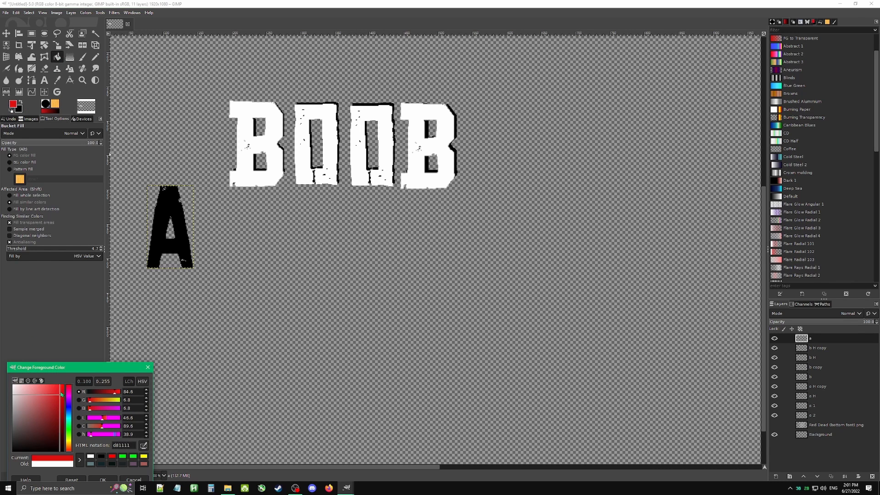
click(102, 480)
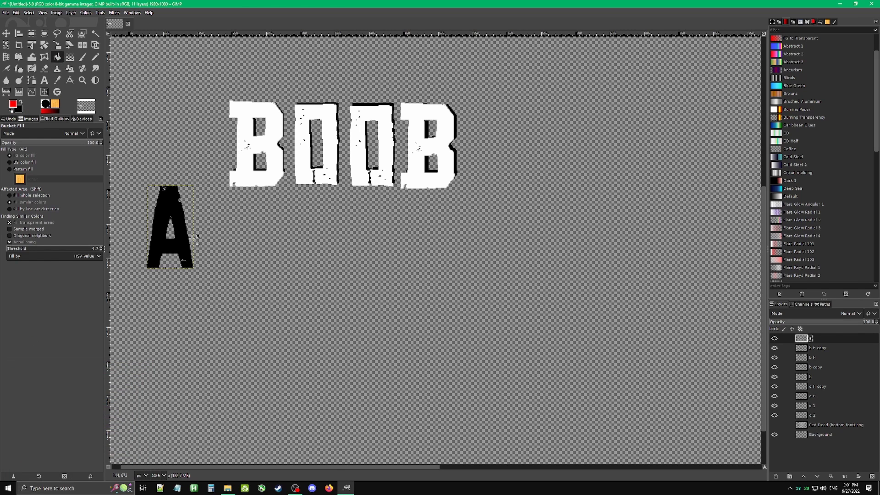
click(173, 208)
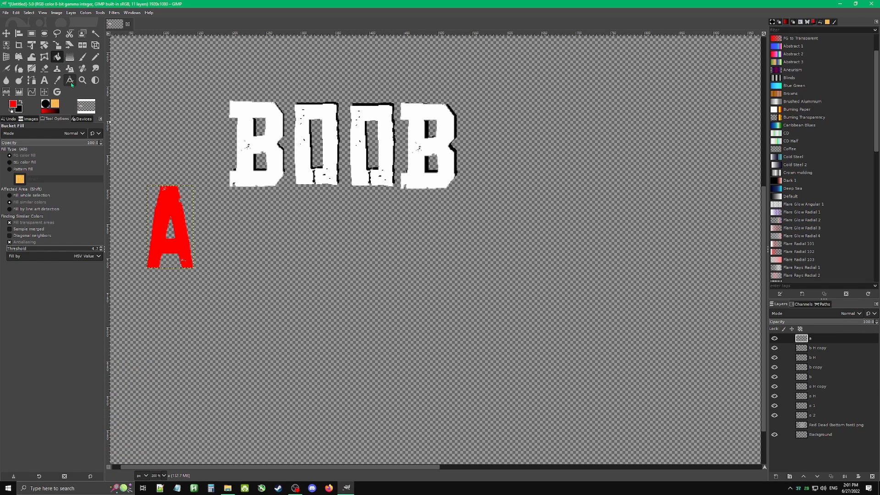
click(56, 12)
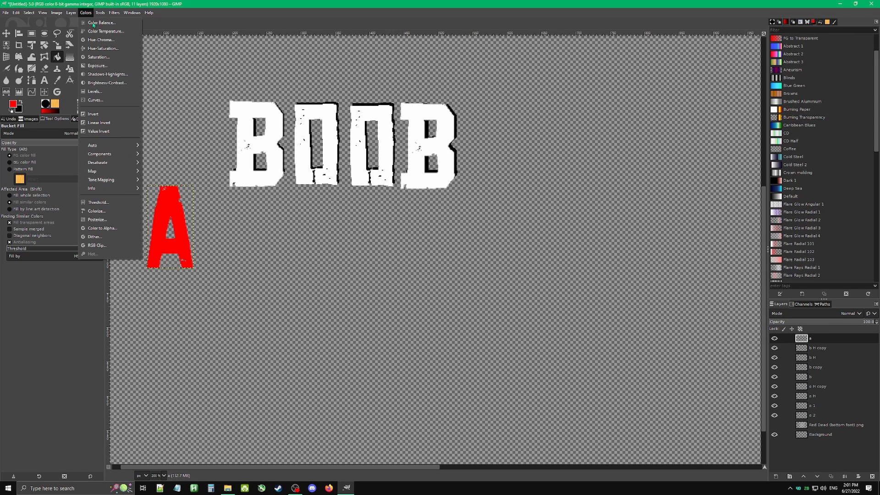
click(105, 114)
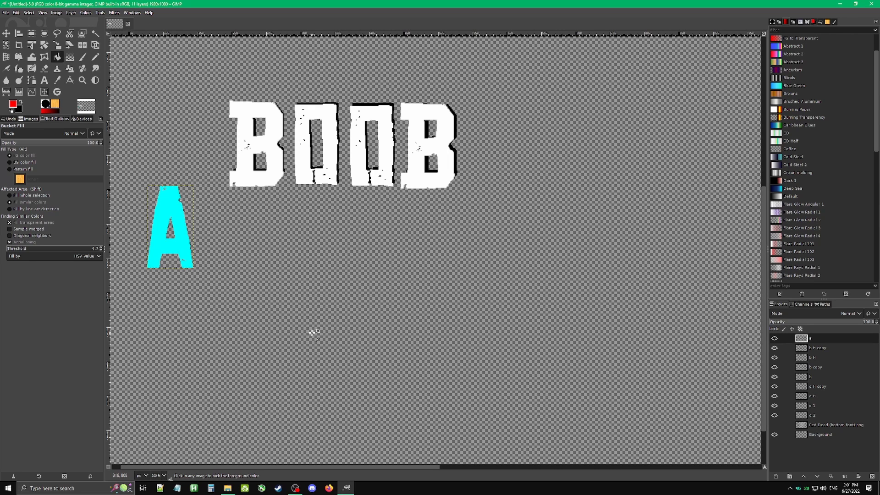
Undo the A's color inversion and red fill, and reset the foreground and background colors to black and white.
key(ctrl+z)
key(ctrl+z)
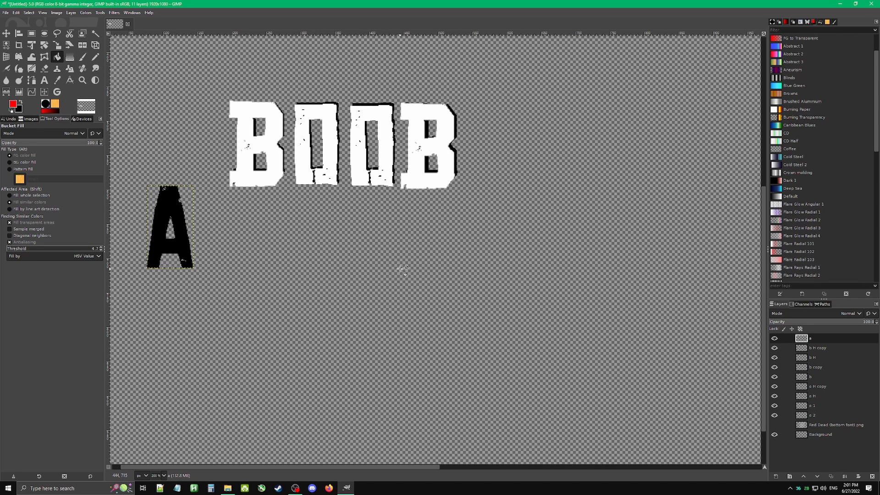
click(11, 110)
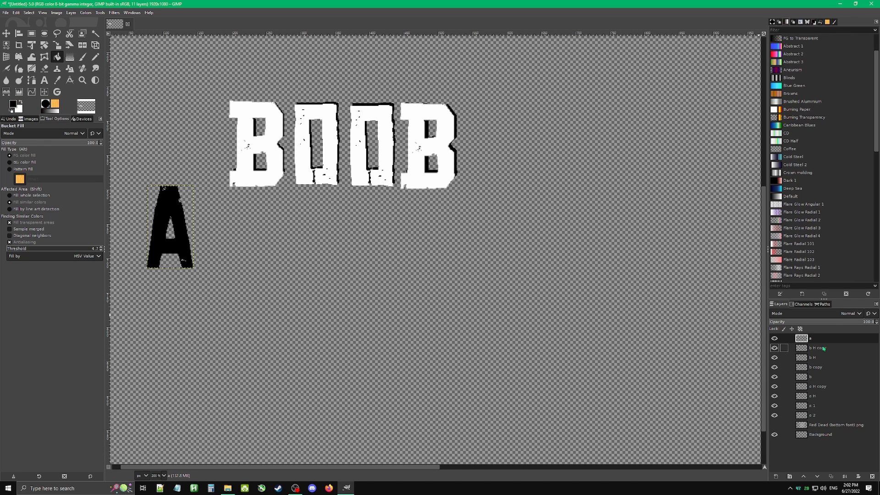
Scale the white o H layer to about 66 × 124 px and reposition it over the word's first O.
click(824, 396)
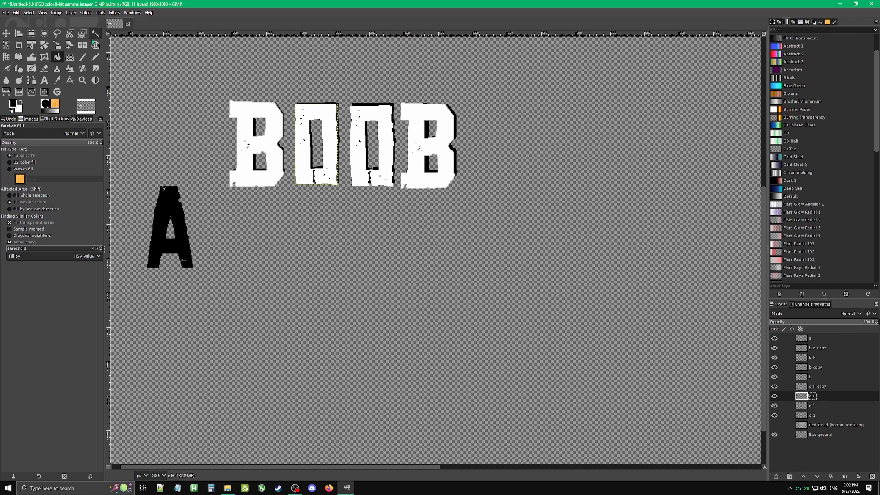
click(57, 45)
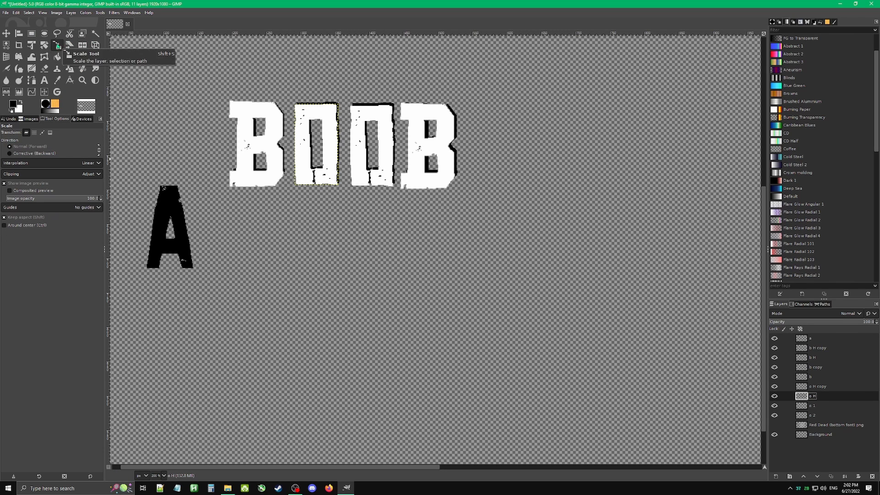
click(326, 132)
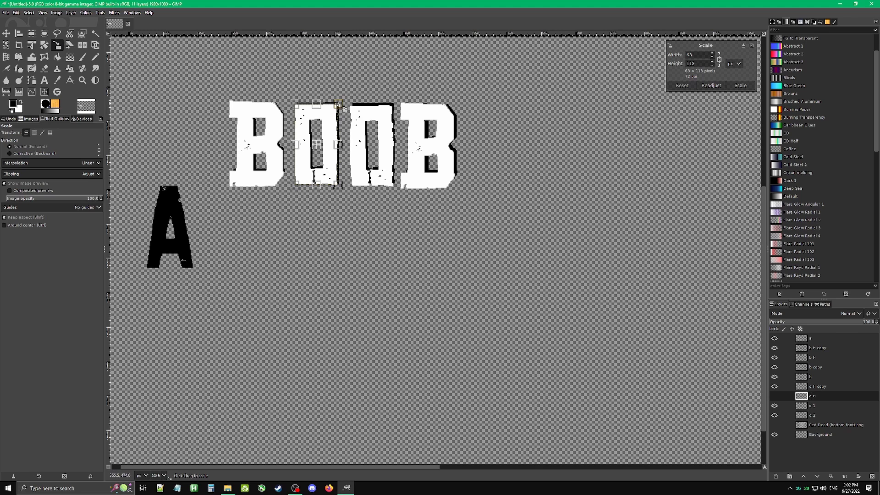
drag(344, 109, 342, 98)
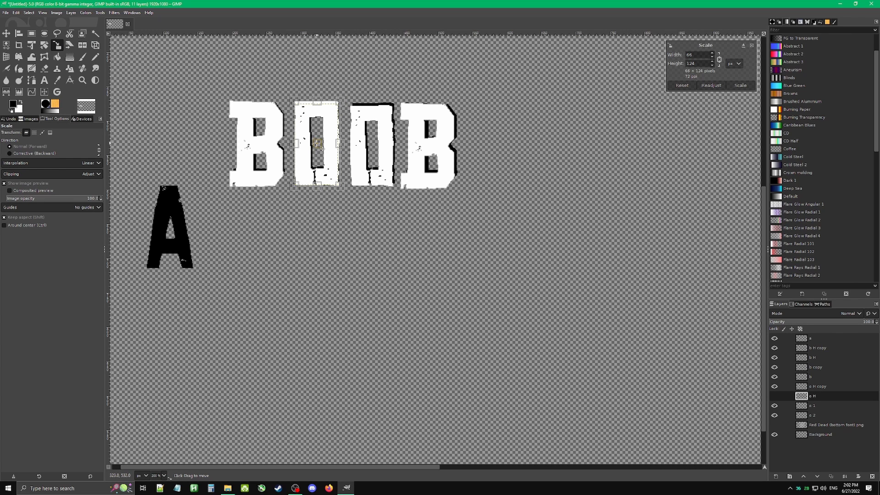
drag(319, 146, 318, 147)
click(741, 85)
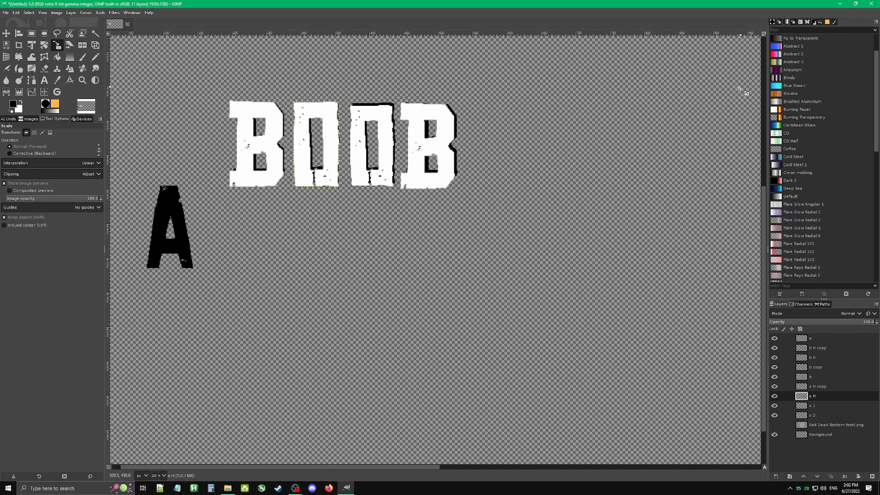
Scale the white o H copy layer to about 68 × 128 px and shift it slightly down over the second O.
key(Page_Up)
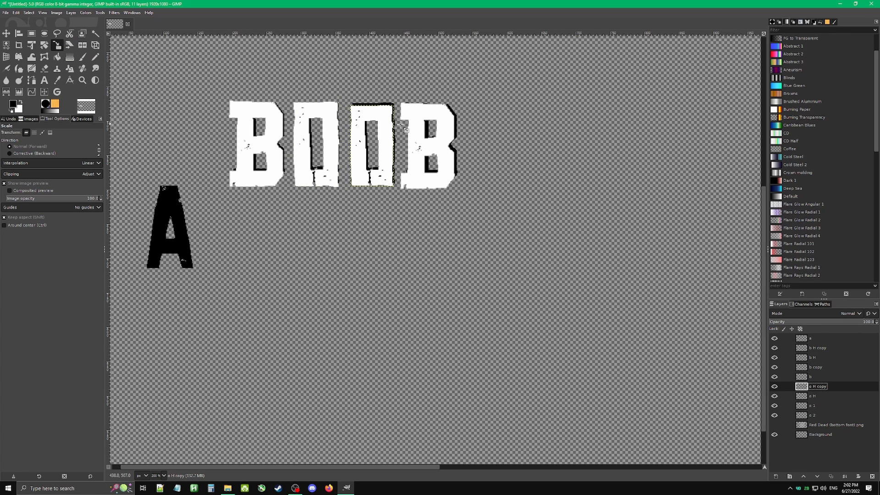
click(376, 112)
drag(395, 106, 405, 100)
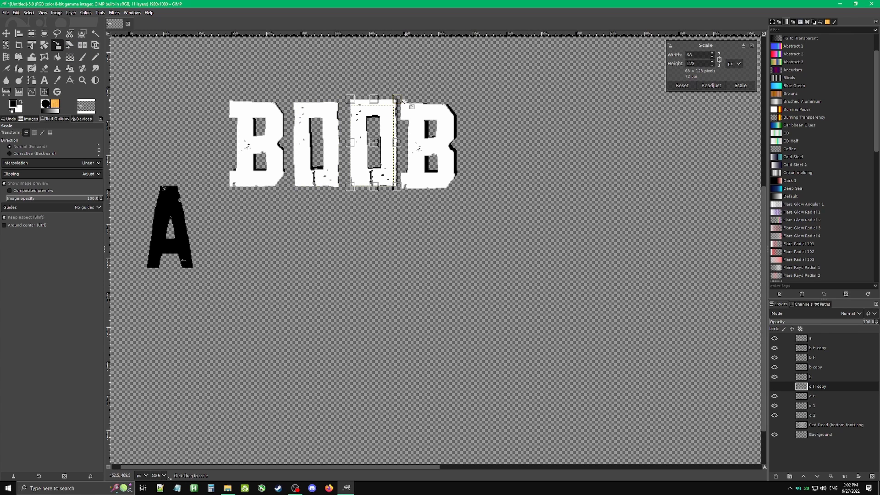
drag(377, 143, 377, 147)
click(740, 85)
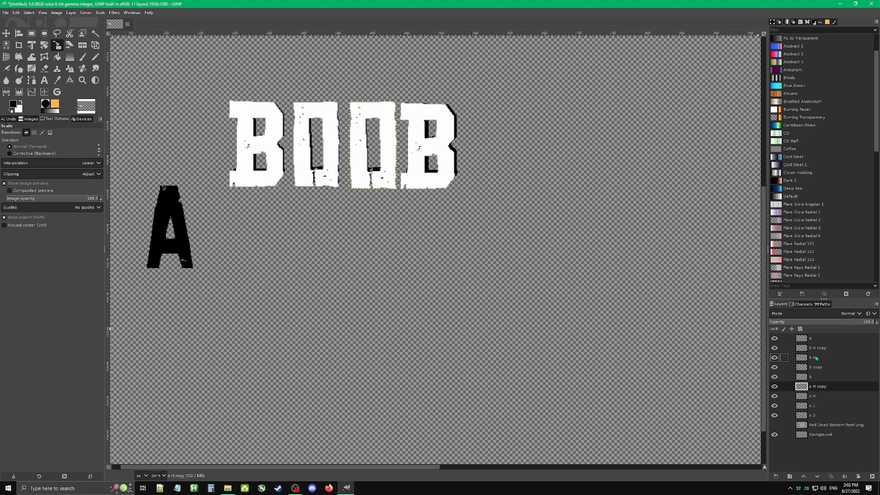
Reorder the layers so the black b copy, b, o 1 and o 2 sit directly above their white H counterparts.
mouse_move(821, 369)
mouse_down()
mouse_move(821, 350)
mouse_move(825, 373)
mouse_move(824, 356)
mouse_up()
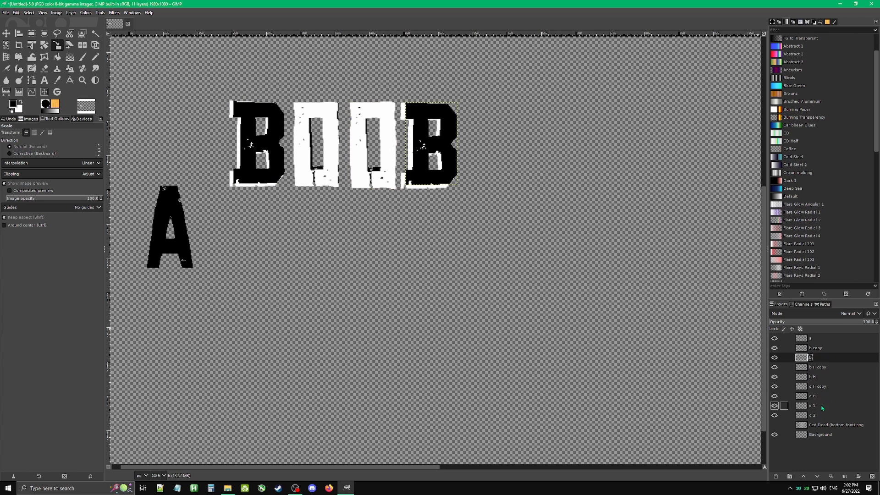
drag(822, 408, 823, 384)
drag(820, 416, 825, 394)
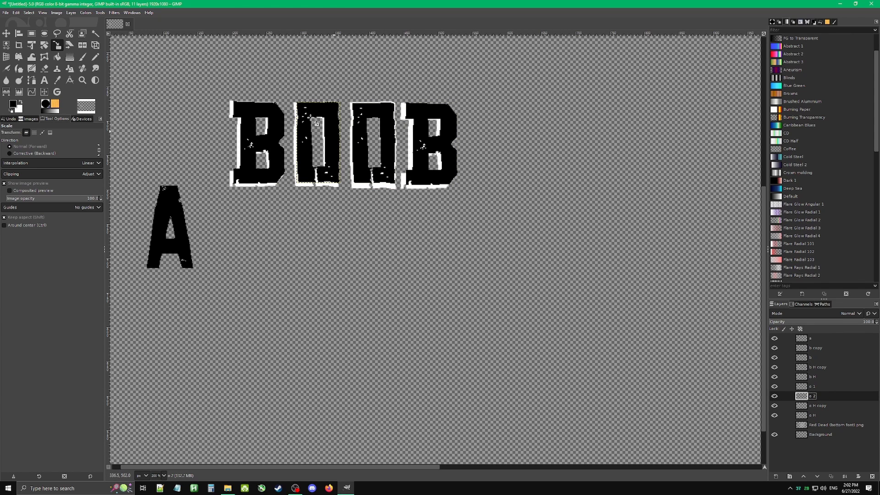
Scale the black o 1 layer to about 66 × 123 px and shift it slightly left and down over its white copy.
key(m)
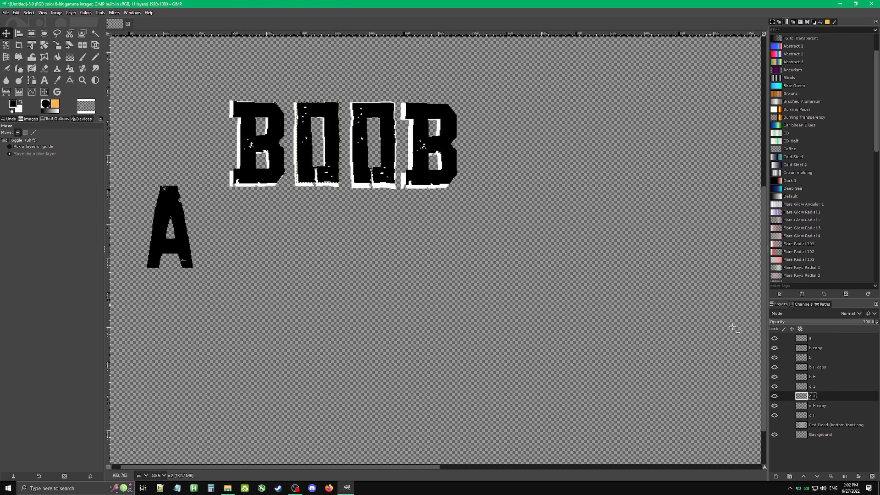
key(Page_Up)
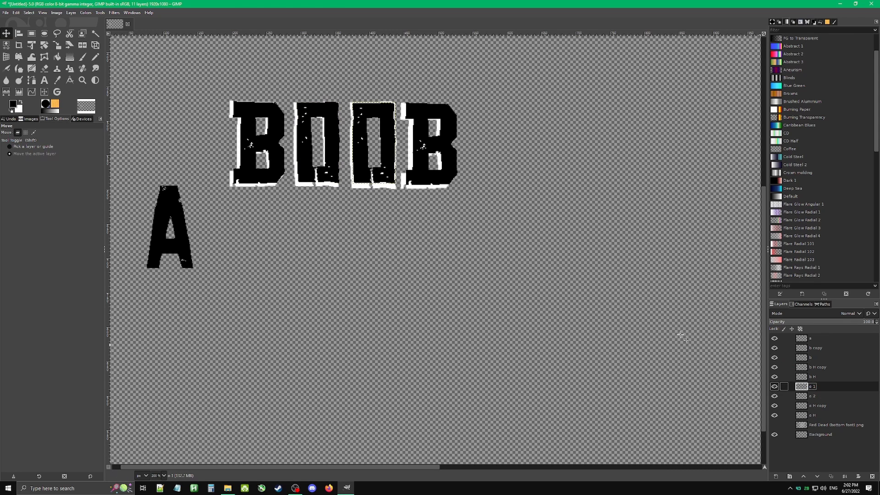
click(57, 45)
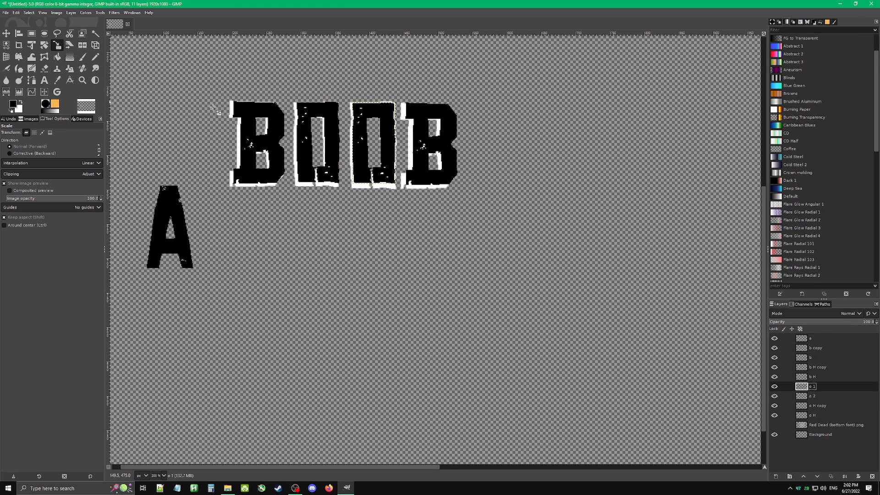
click(385, 121)
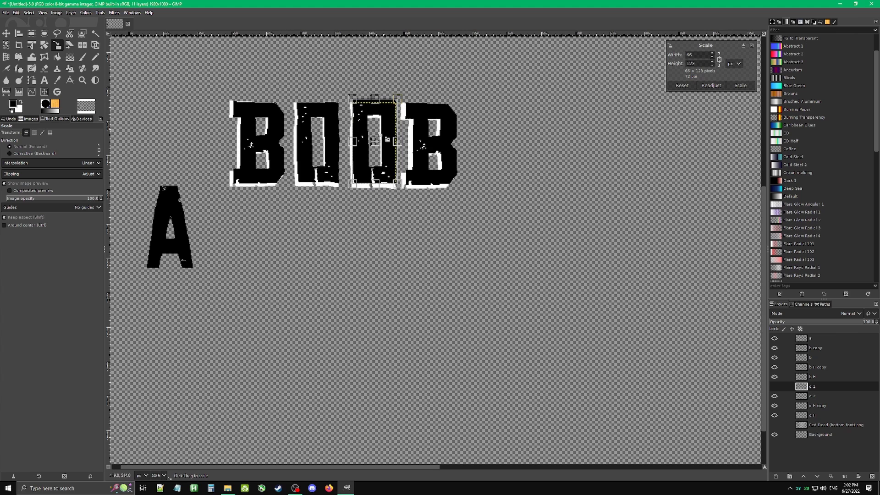
drag(376, 147, 374, 153)
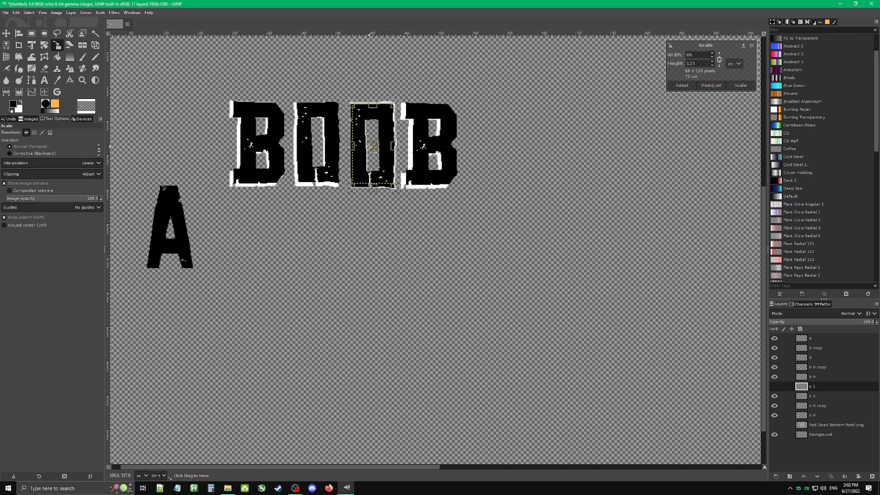
click(741, 85)
Enlarge the black o 1 layer to about 270 × 500 px and place it to the right of the word.
ctrl+scroll(361, 112, up, 6)
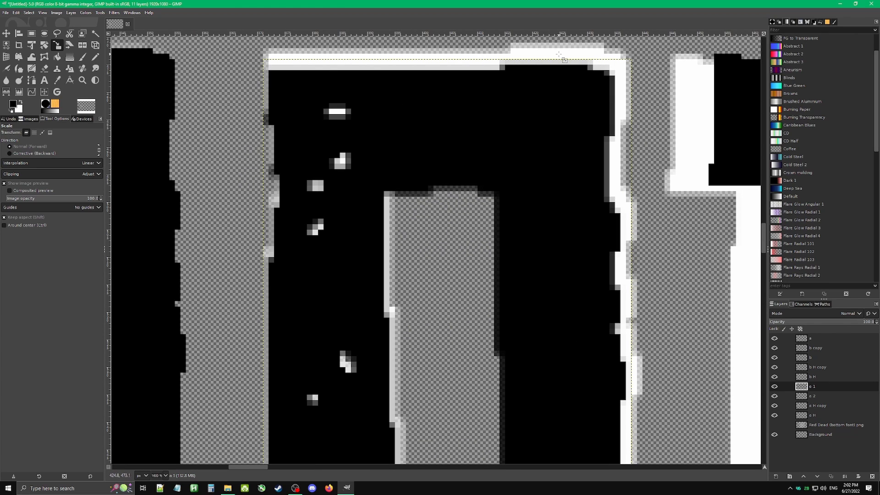
ctrl+scroll(539, 98, down, 2)
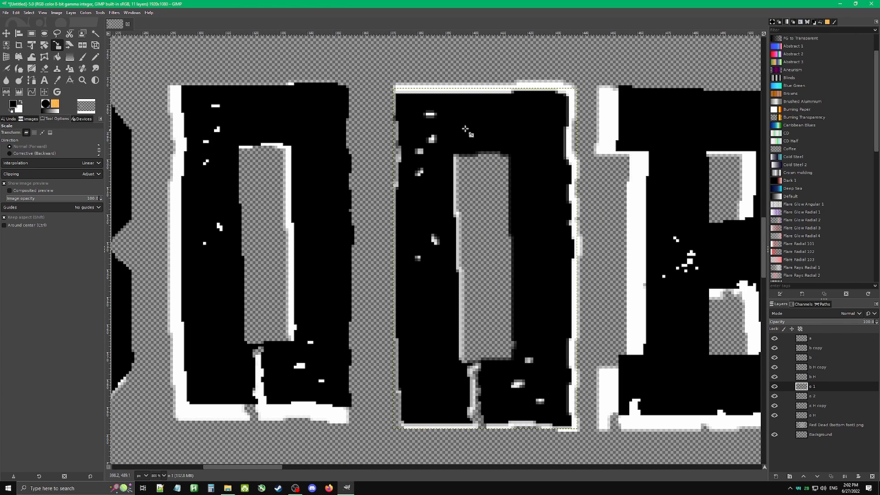
click(555, 120)
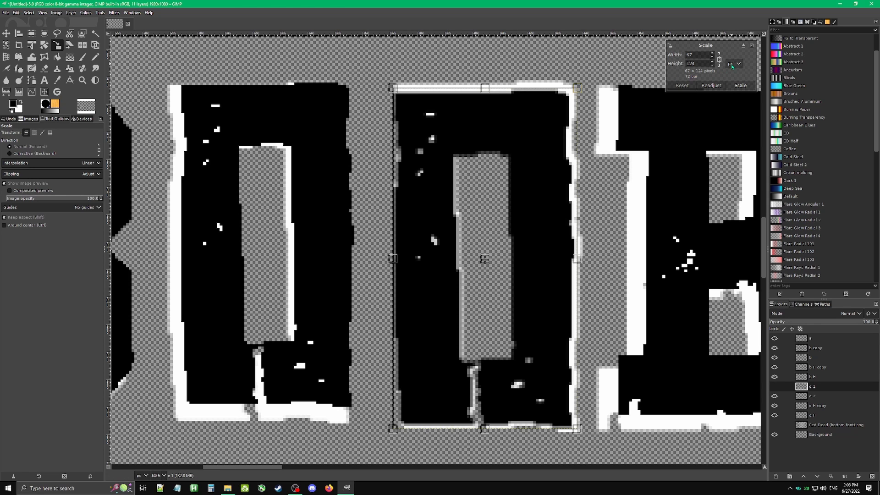
drag(583, 93, 612, 42)
ctrl+scroll(532, 122, down, 3)
ctrl+scroll(533, 122, down, 3)
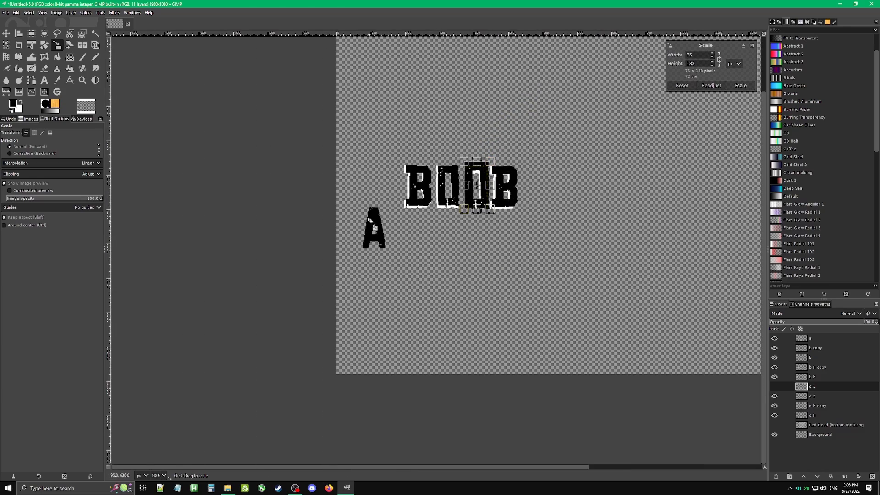
drag(497, 171, 582, 147)
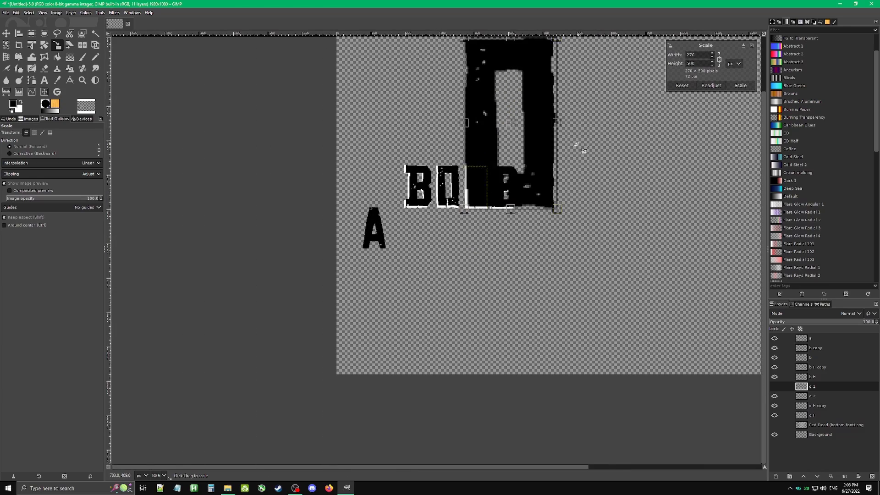
drag(476, 192, 521, 230)
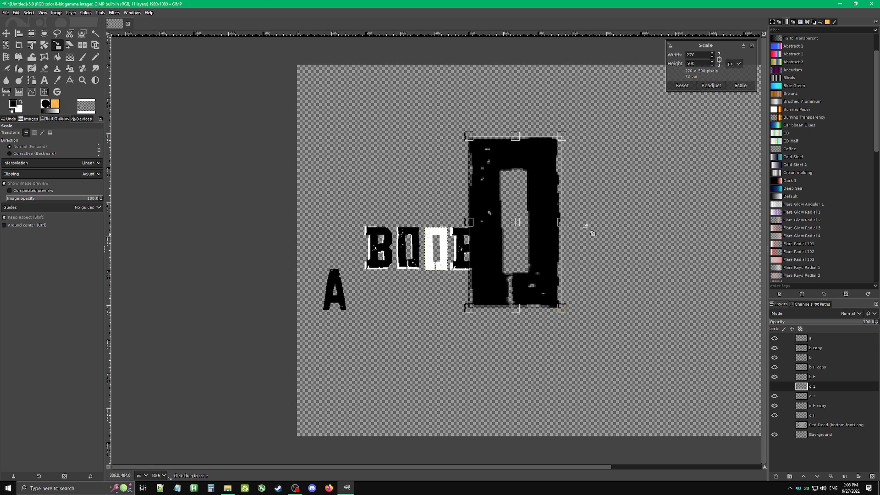
click(741, 86)
Undo the enlargement and move of the o 1 layer.
scroll(510, 172, up, 5)
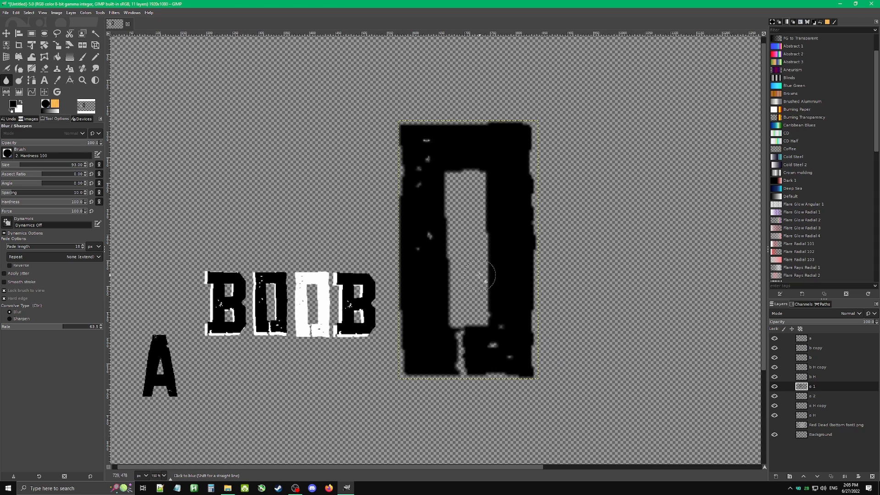
scroll(480, 275, down, 3)
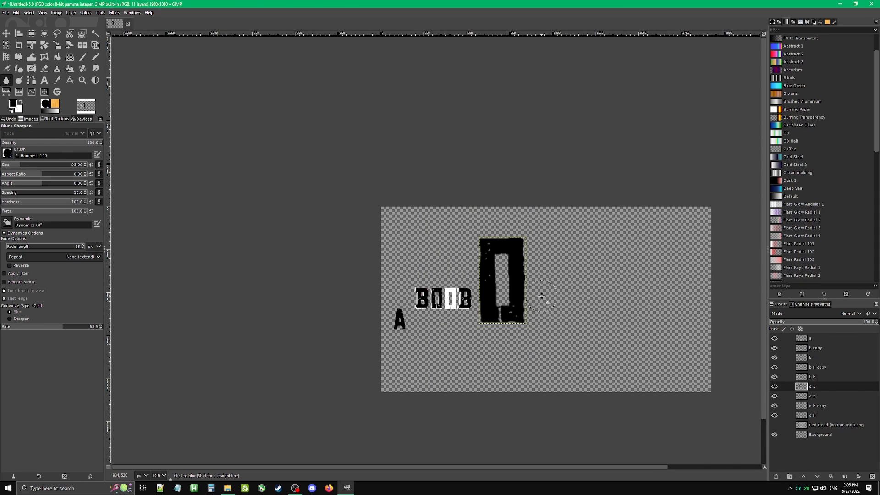
key(ctrl+z)
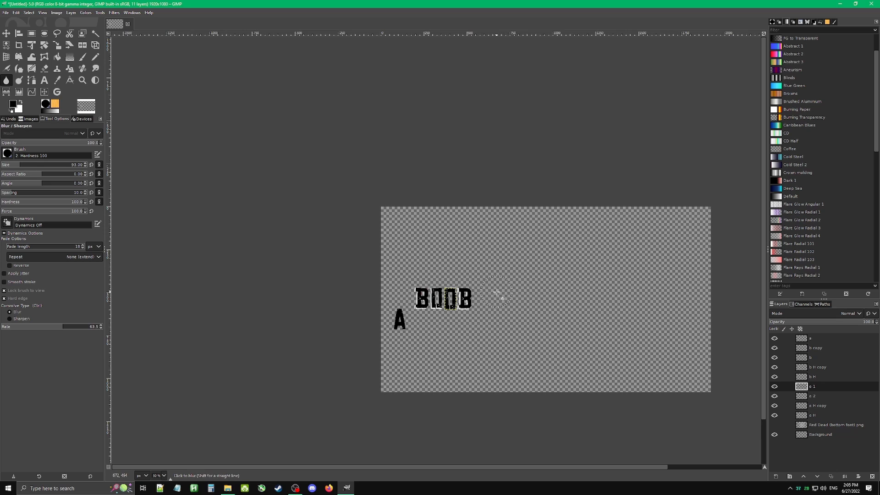
scroll(496, 292, up, 1)
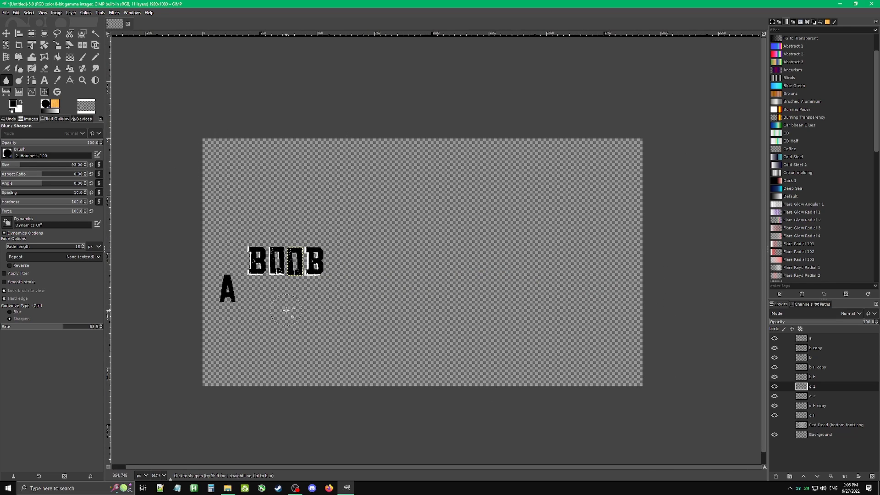
scroll(285, 310, up, 1)
scroll(277, 298, down, 1)
scroll(281, 304, up, 1)
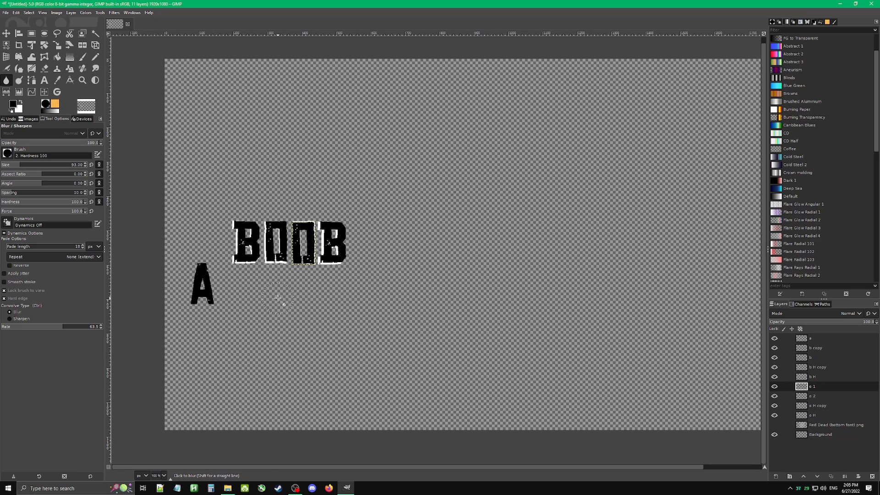
drag(325, 294, 275, 296)
scroll(275, 296, down, 1)
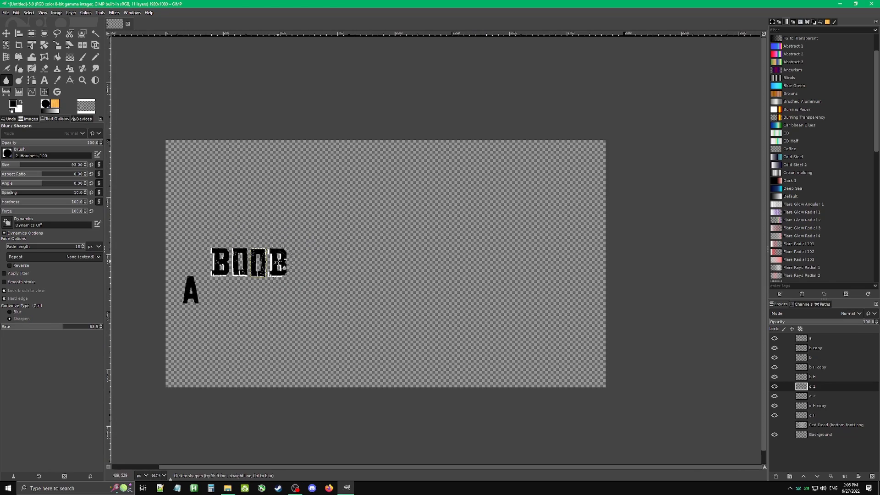
scroll(237, 269, up, 1)
drag(358, 272, 406, 287)
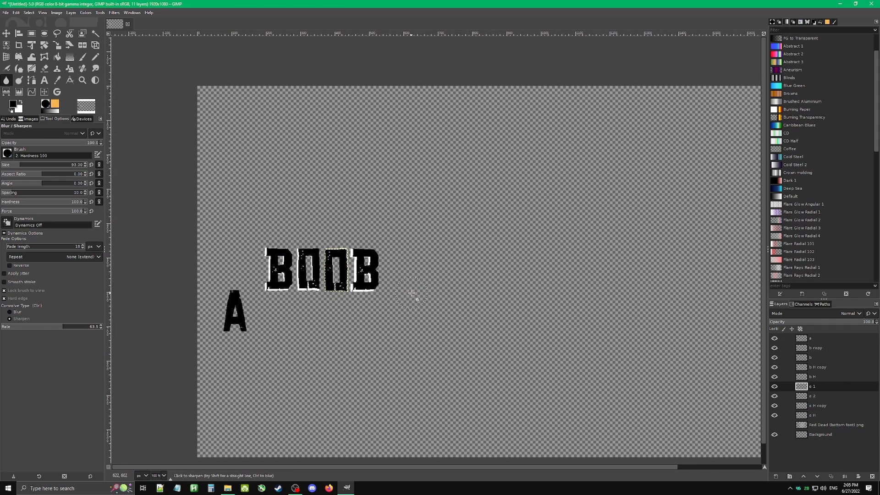
key(ctrl+z)
key(ctrl+y)
Scale the black o 1 layer to about 69 × 128 px so it fills more of its white copy.
click(57, 45)
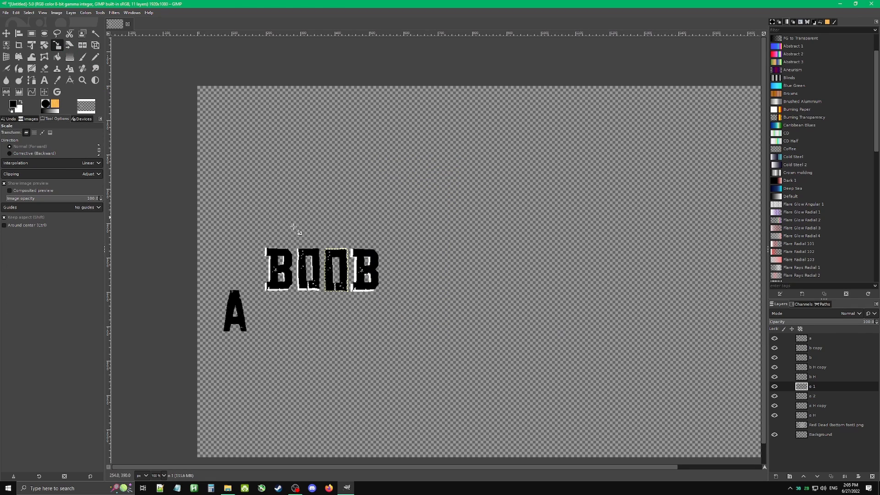
click(344, 257)
drag(348, 250, 350, 249)
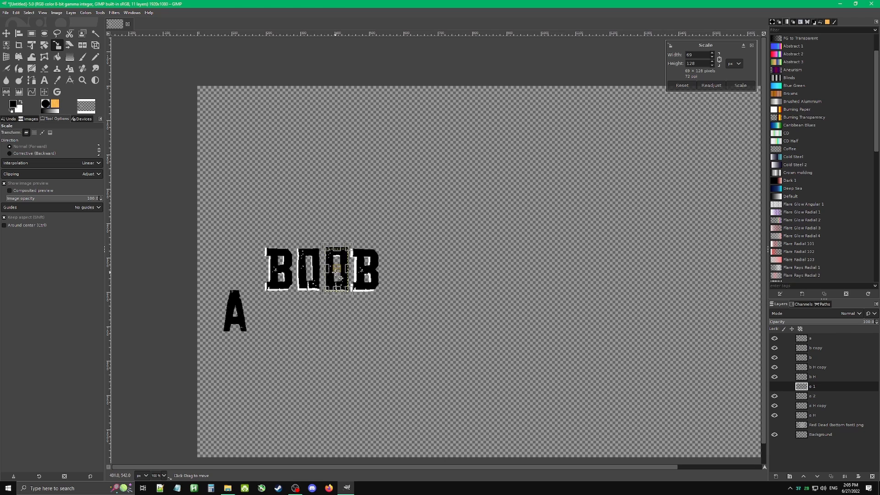
key(ctrl)
scroll(335, 271, up, 3)
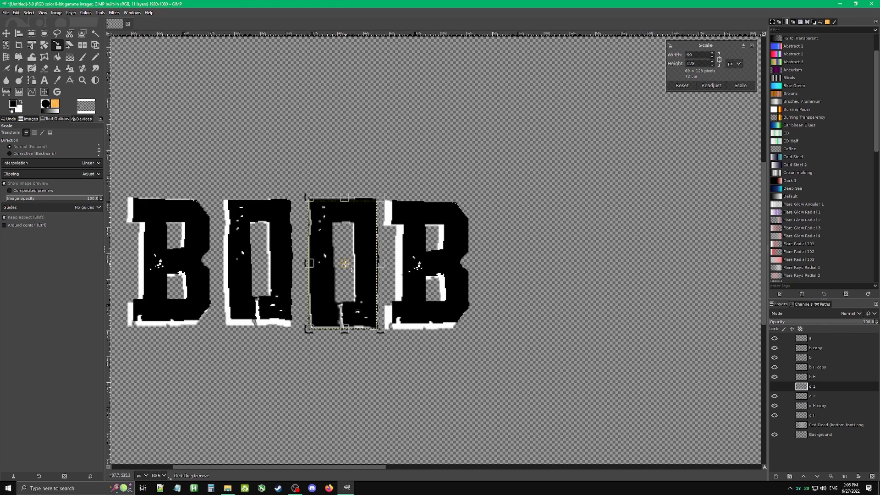
drag(351, 270, 351, 270)
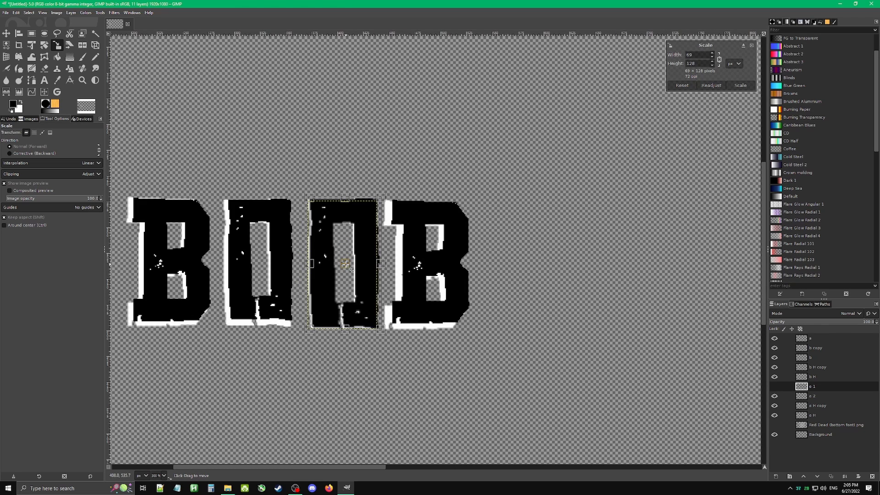
click(742, 86)
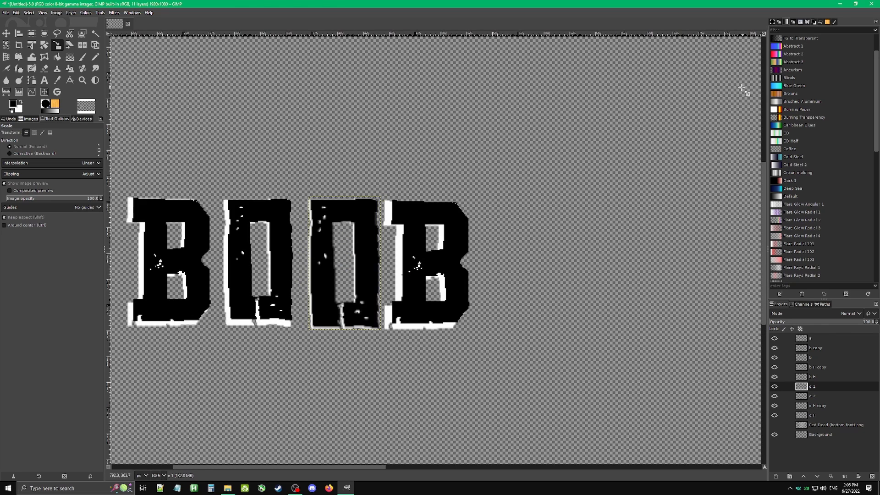
click(267, 264)
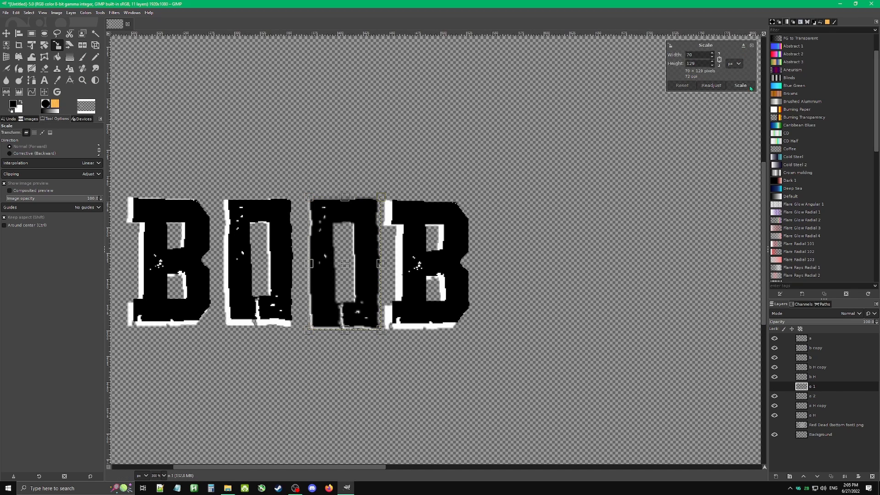
click(751, 46)
Scale the black o 2 layer to about 64 × 120 px and shift it slightly left and down over its white copy.
key(Page_Down)
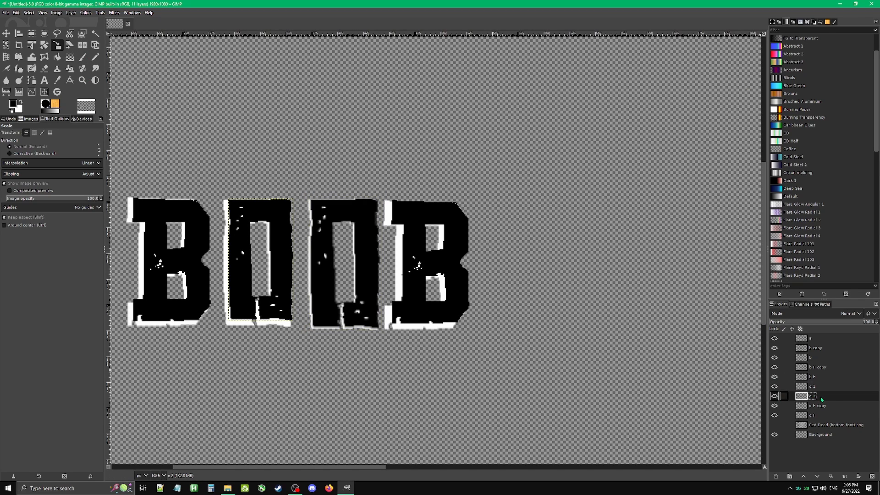
click(278, 243)
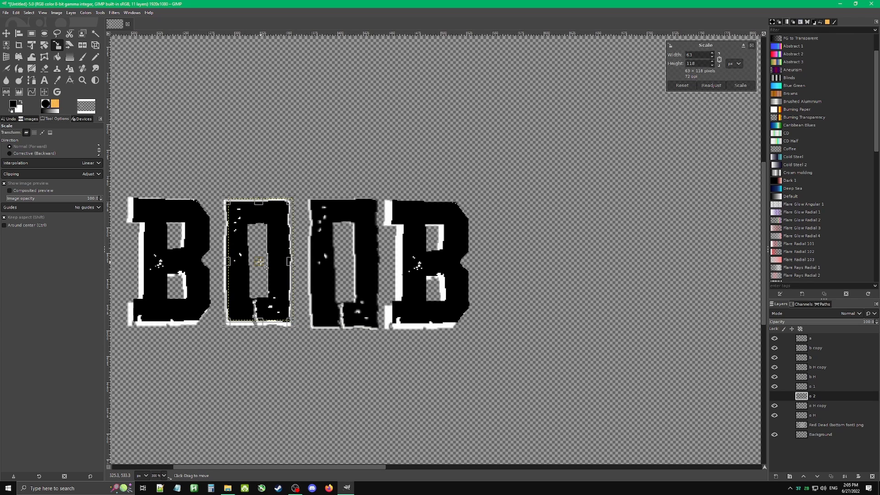
drag(290, 201, 293, 199)
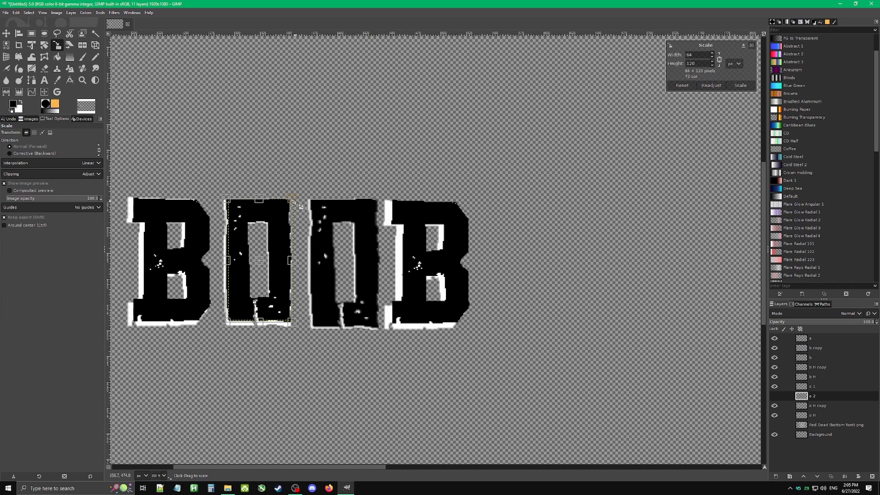
drag(258, 263, 258, 264)
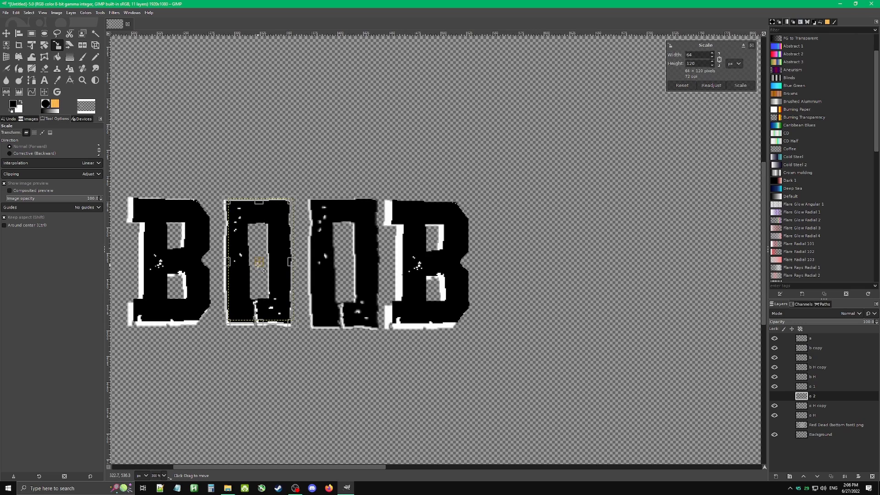
click(741, 86)
Scale the black b layer, the word's last letter, to about 77 × 121 px and shift it slightly left over its white copy.
scroll(320, 334, left, 2)
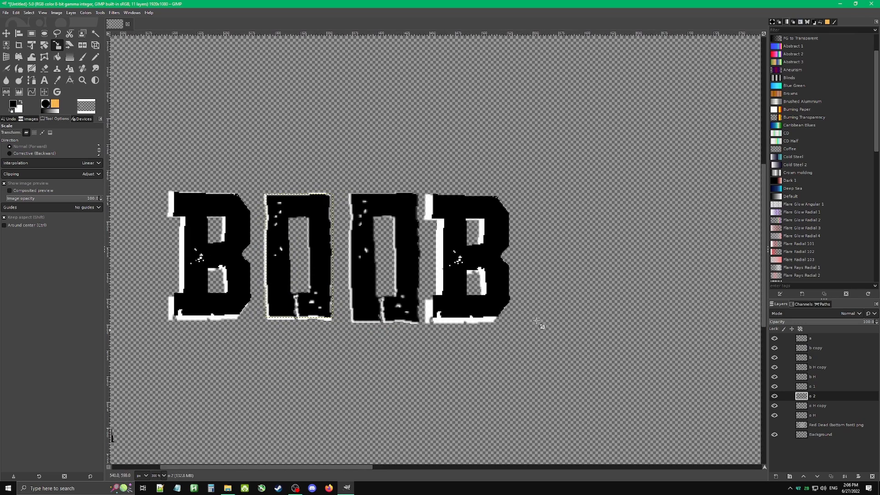
click(828, 358)
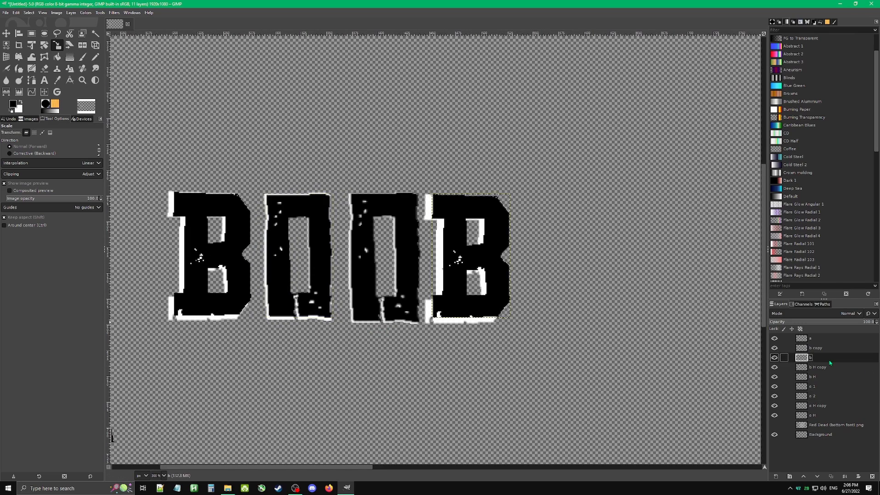
click(507, 229)
drag(480, 263, 476, 266)
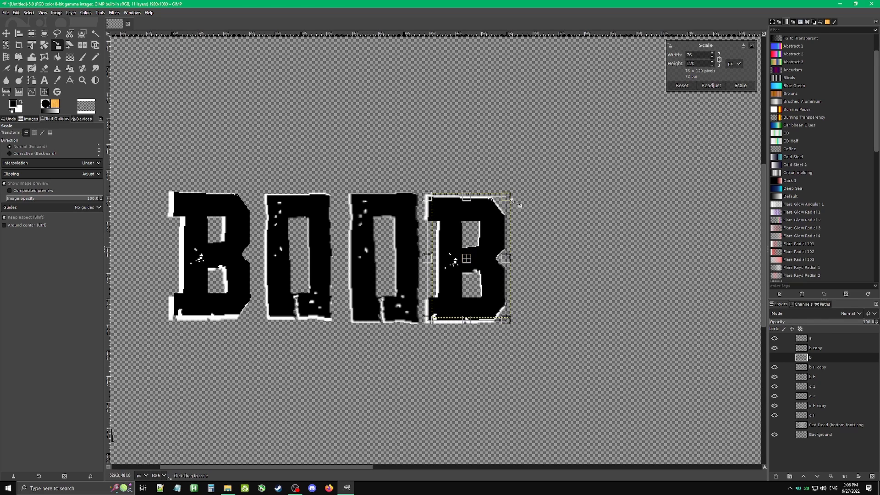
drag(503, 199, 504, 197)
drag(473, 259, 472, 258)
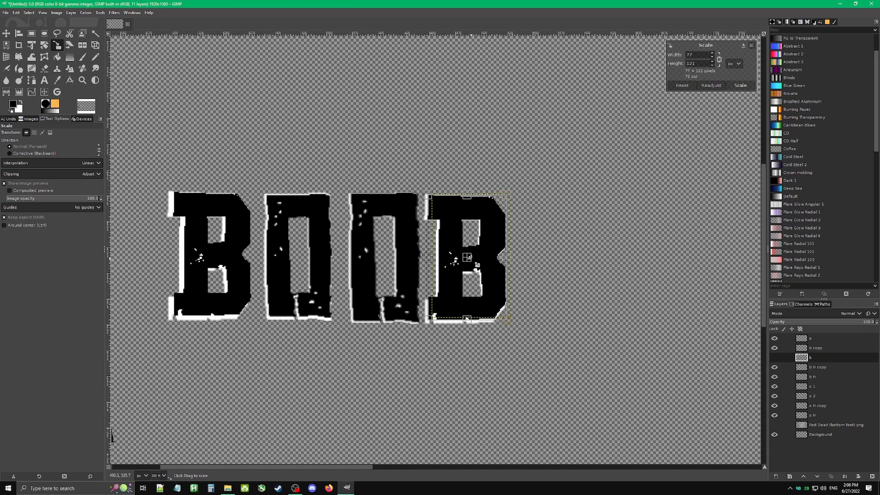
click(741, 85)
scroll(388, 255, down, 2)
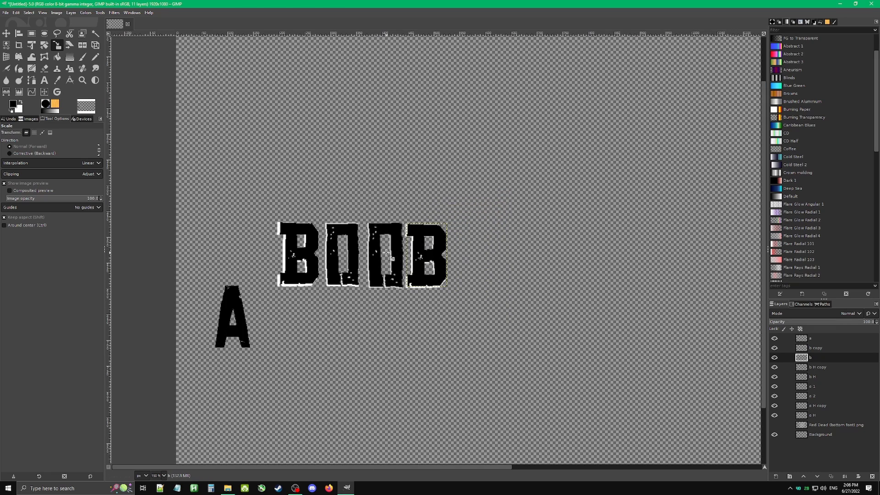
Set the Move tool to pick layers and shift the first B's black letter 5 px left over its white highlight.
drag(513, 289, 494, 292)
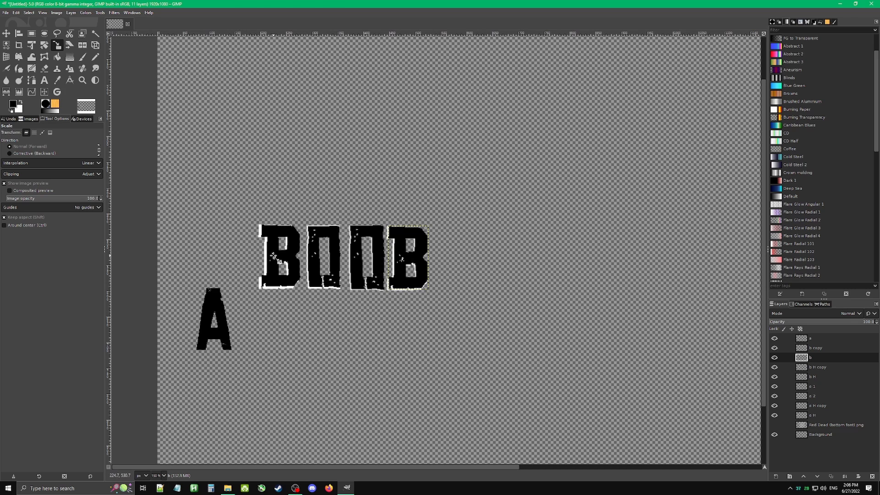
click(6, 33)
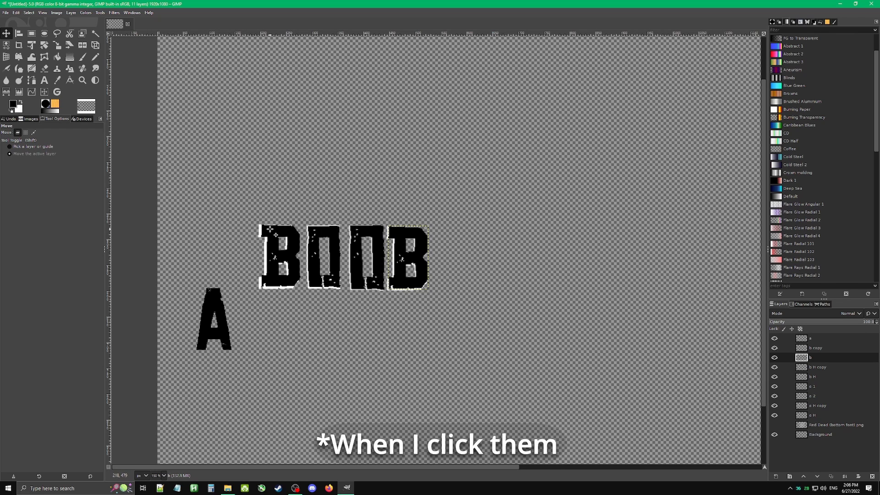
click(10, 147)
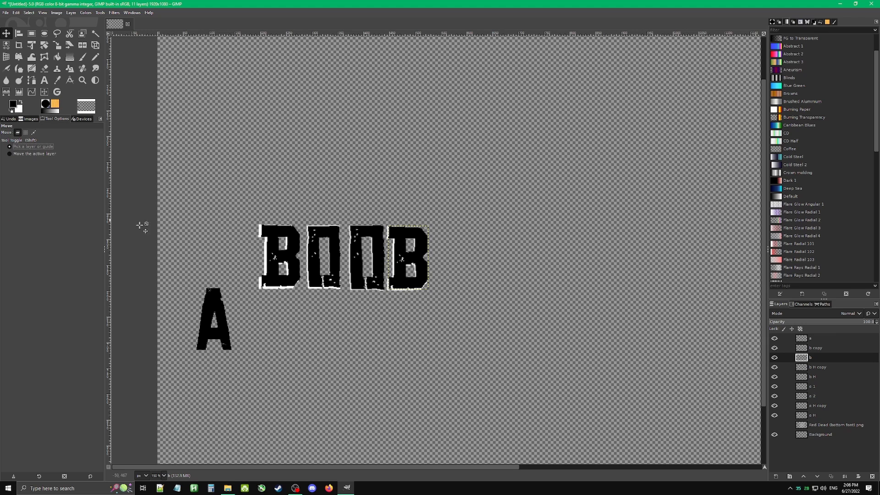
mouse_move(278, 234)
mouse_down()
mouse_move(292, 166)
mouse_move(328, 233)
mouse_move(273, 234)
mouse_up()
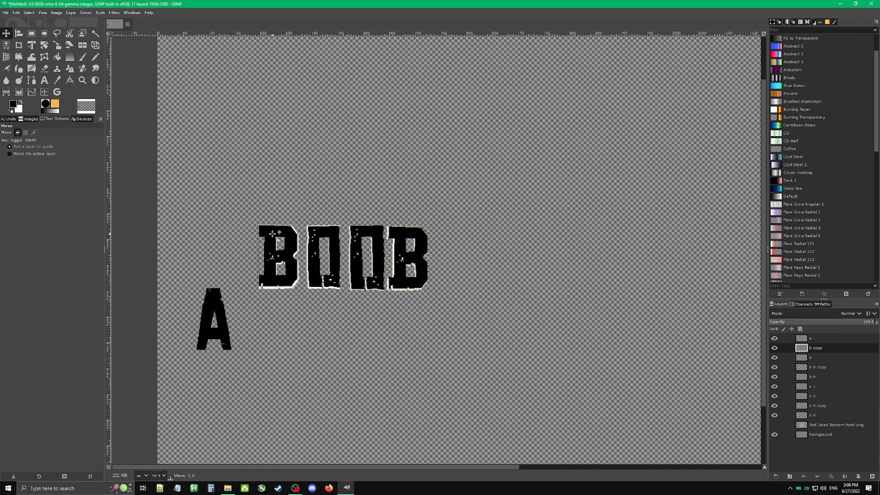
Nudge the second O's black letter slightly to offset it from its white highlight.
click(414, 236)
mouse_move(377, 235)
mouse_down()
mouse_move(423, 210)
mouse_move(535, 240)
mouse_move(537, 271)
mouse_move(364, 236)
mouse_move(341, 167)
mouse_move(527, 161)
mouse_move(461, 288)
mouse_move(349, 313)
mouse_move(323, 228)
mouse_move(370, 233)
mouse_up()
click(368, 231)
click(373, 234)
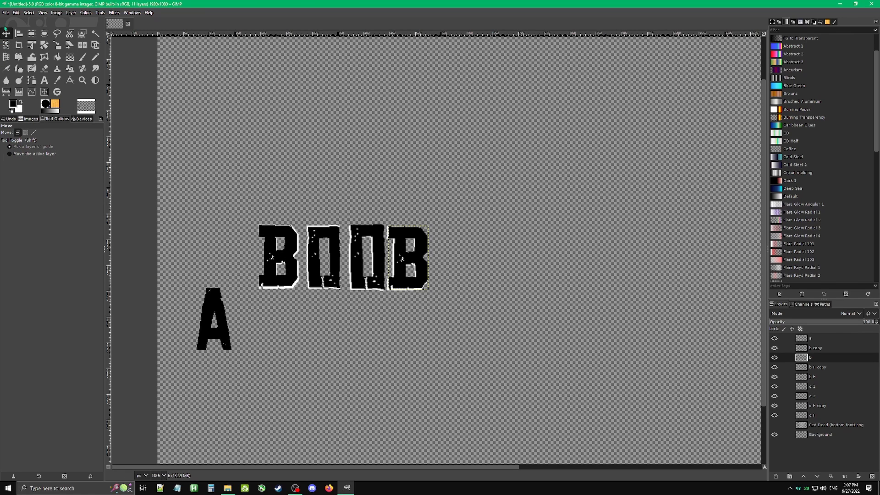
Set the Move tool to move only the active layer and nudge layers b and o 2 slightly against their highlights.
click(10, 154)
mouse_move(524, 338)
mouse_down()
mouse_move(605, 324)
mouse_move(576, 339)
mouse_move(541, 337)
mouse_up()
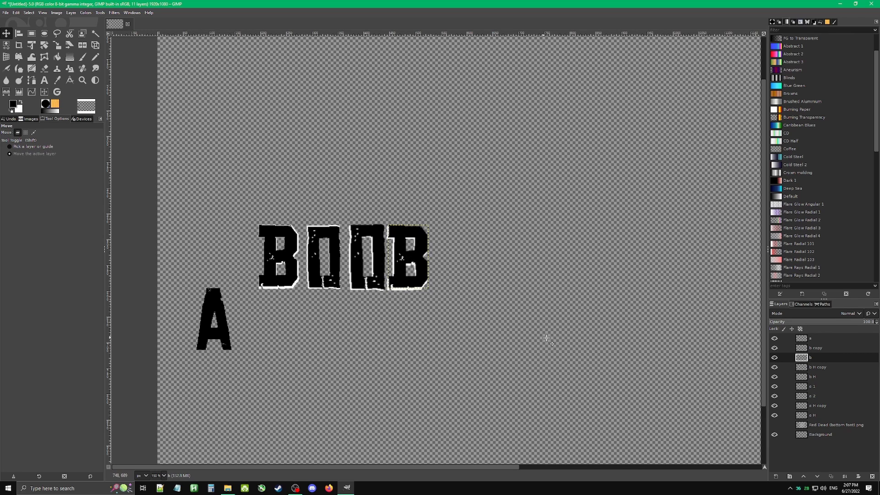
double_click(824, 359)
double_click(825, 396)
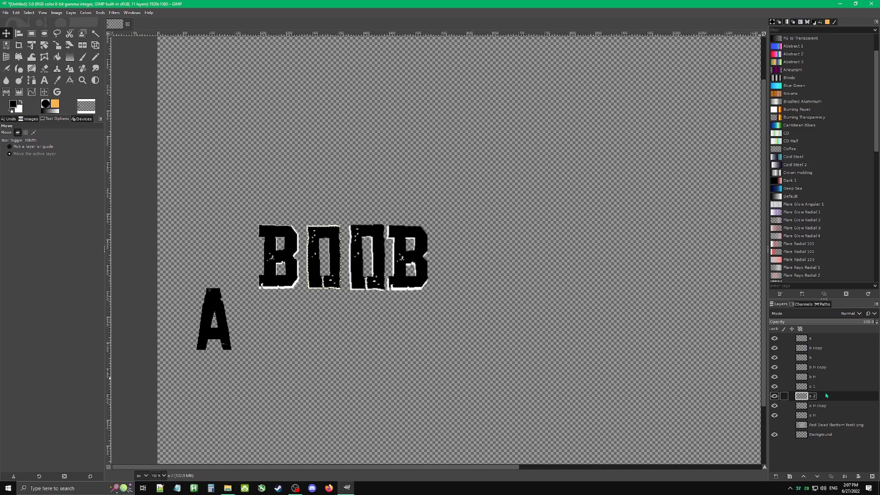
click(333, 248)
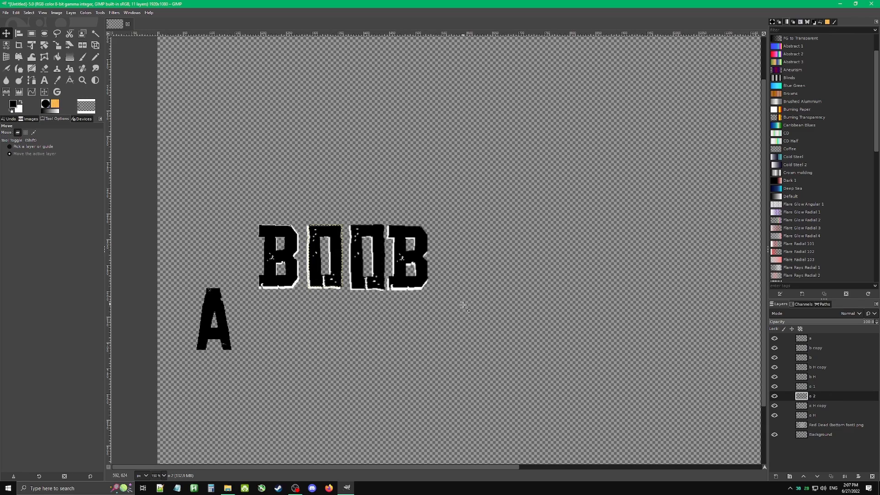
scroll(525, 255, down, 2)
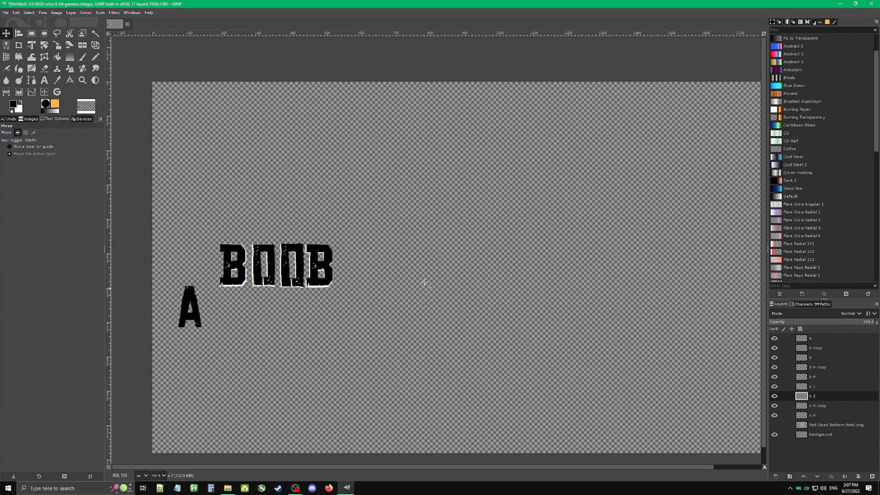
scroll(242, 276, up, 2)
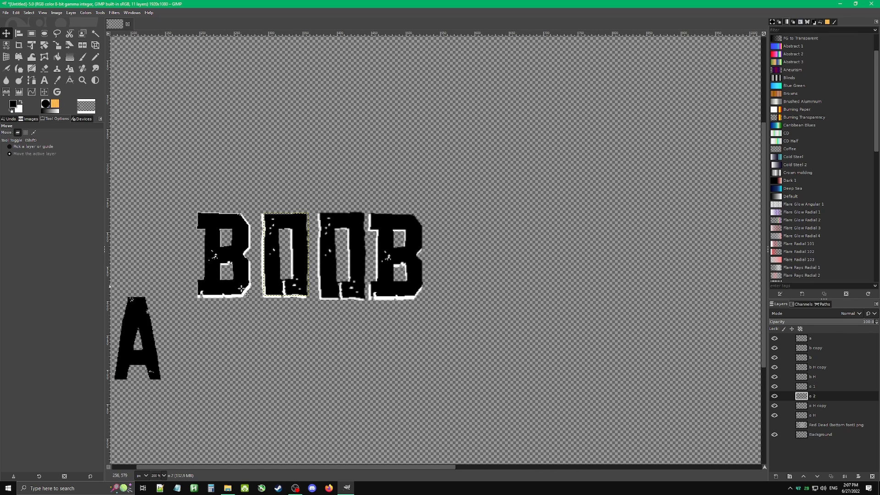
scroll(232, 246, up, 1)
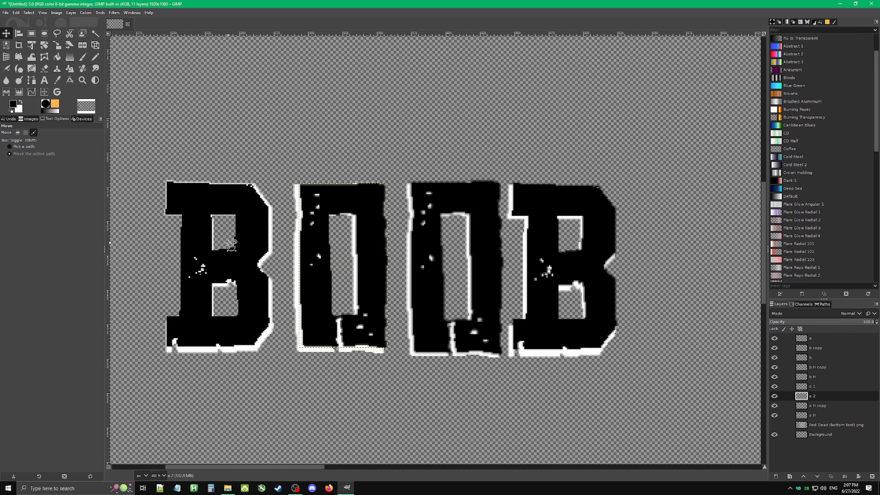
scroll(231, 246, down, 1)
scroll(248, 243, down, 3)
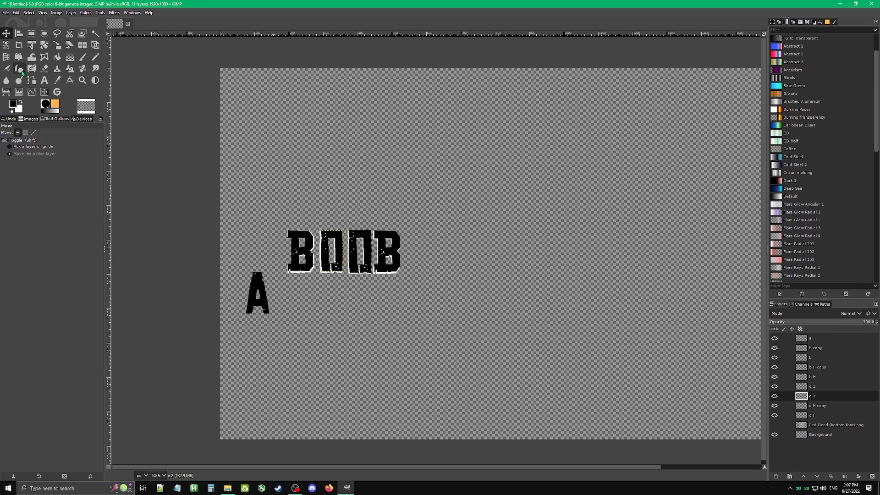
click(7, 70)
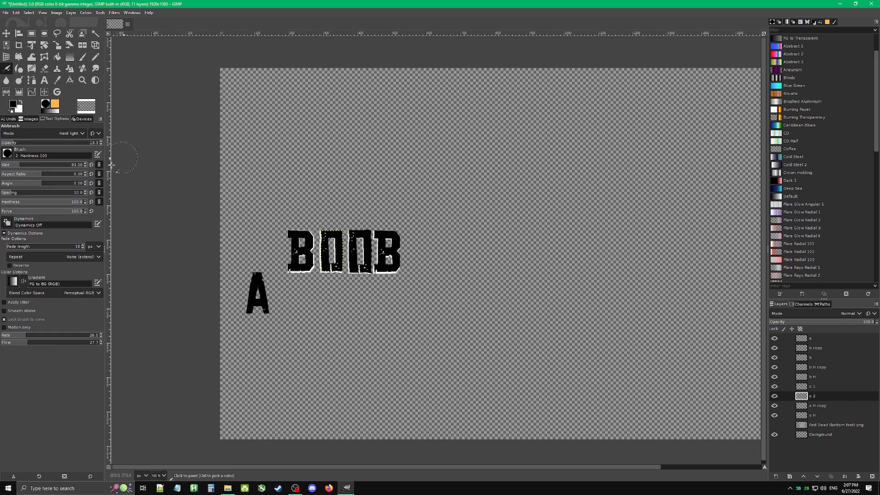
drag(355, 216, 321, 235)
Switch to Firefox and run a DuckDuckGo image search for "dog".
click(329, 488)
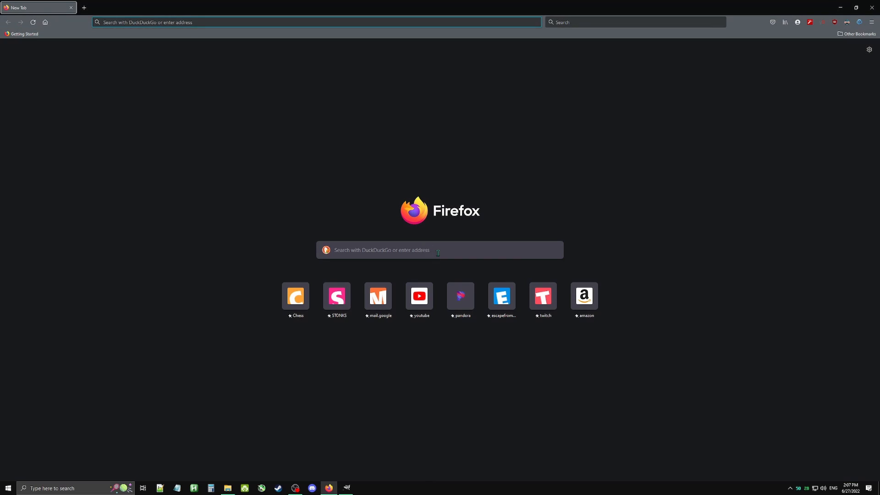
text(dog)
key(Return)
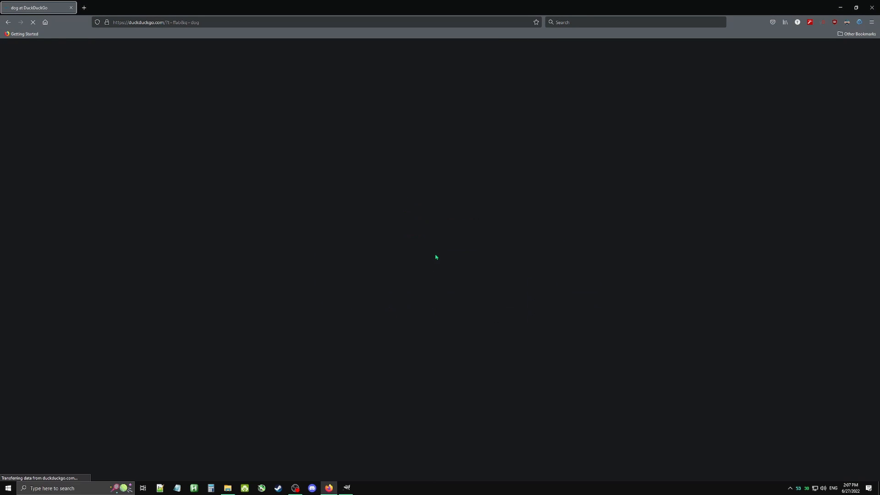
click(90, 68)
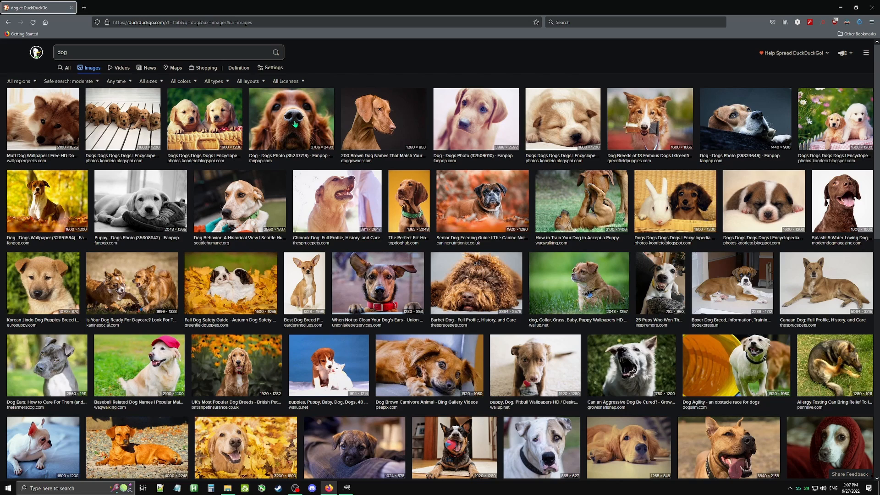
Save the black-and-white photo of the puppy resting on a shoe and return to GIMP.
click(156, 192)
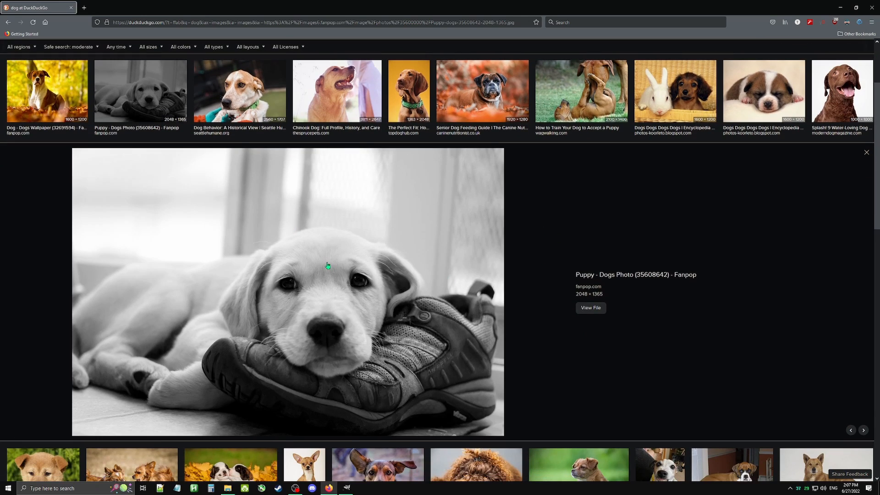
right_click(329, 264)
click(346, 355)
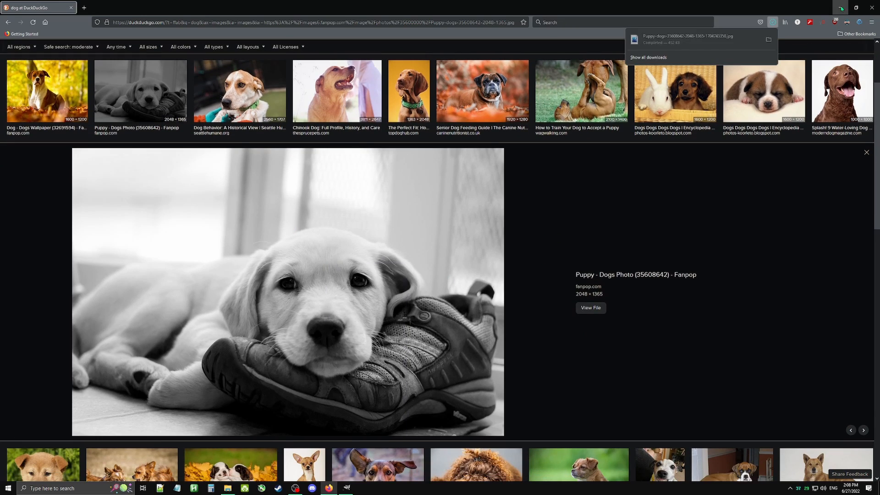
click(840, 8)
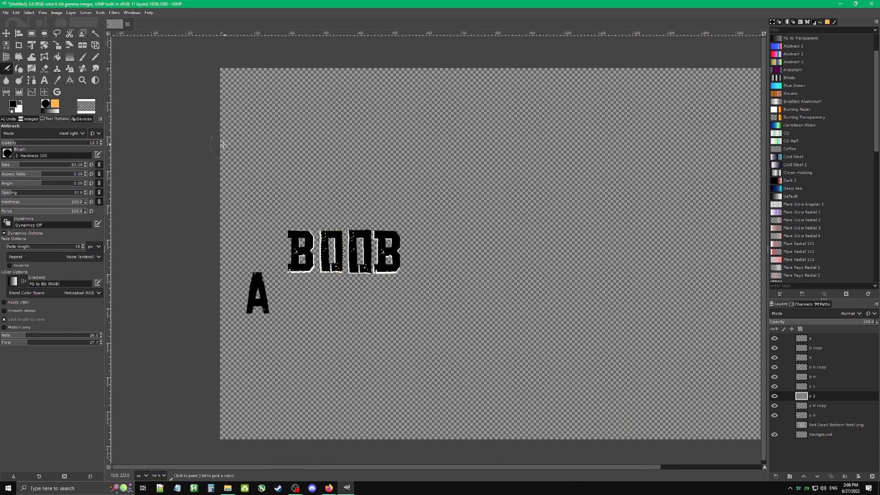
right_click(288, 113)
mouse_move(316, 127)
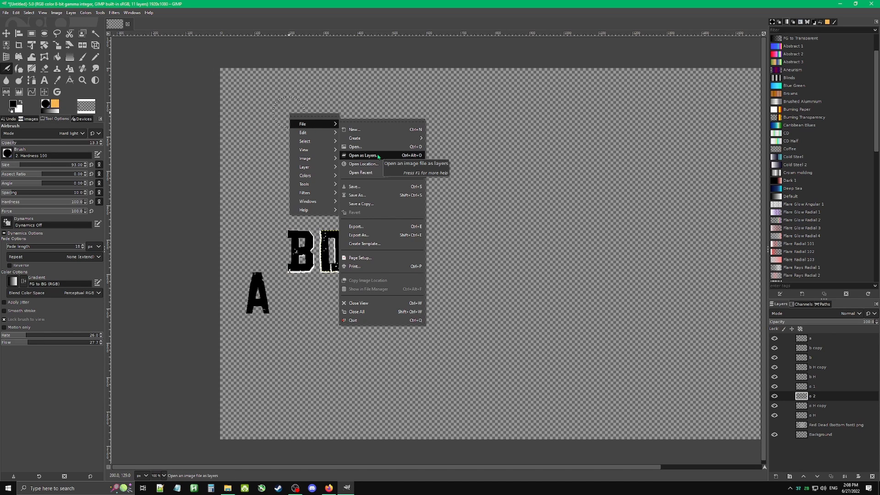
mouse_move(225, 490)
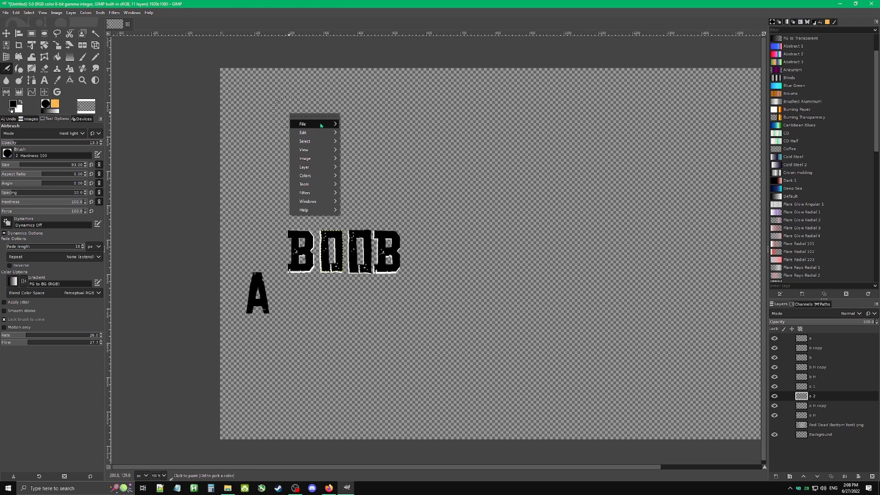
click(386, 157)
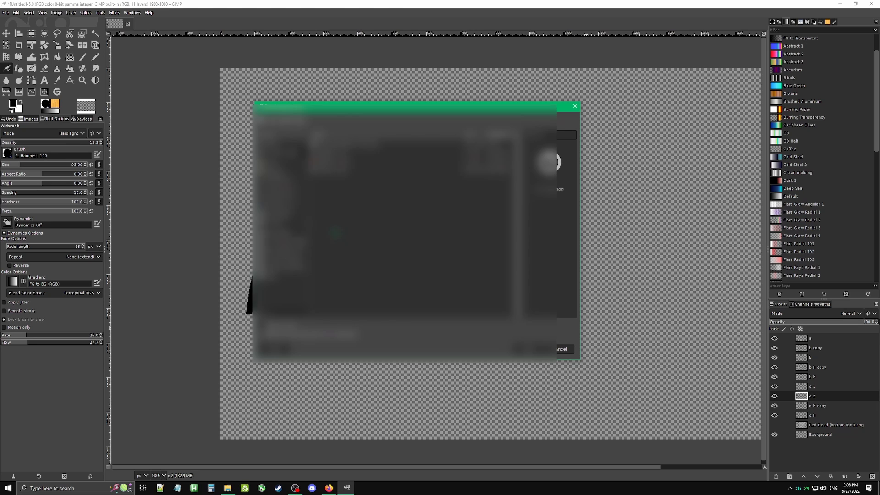
click(298, 202)
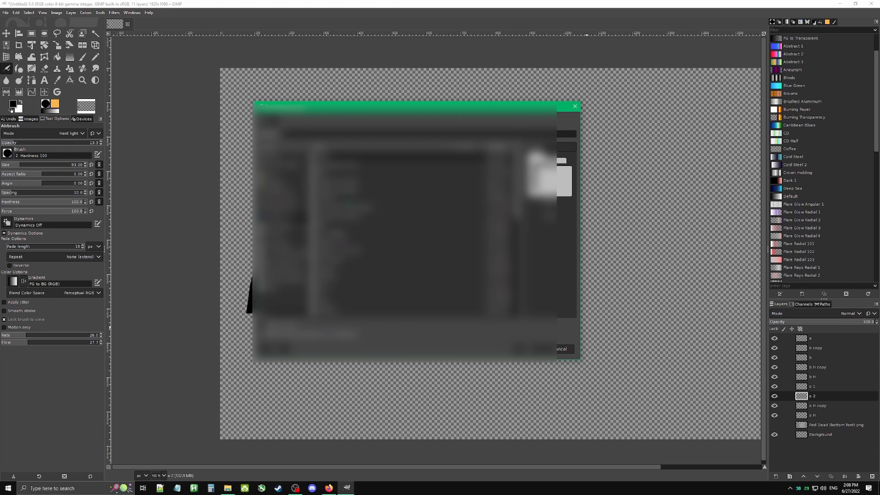
click(274, 176)
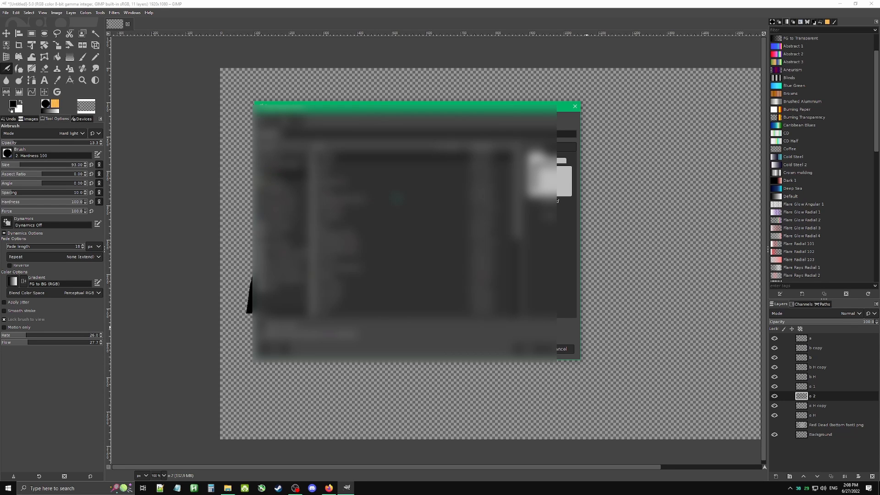
scroll(398, 199, down, 2)
scroll(349, 248, down, 1)
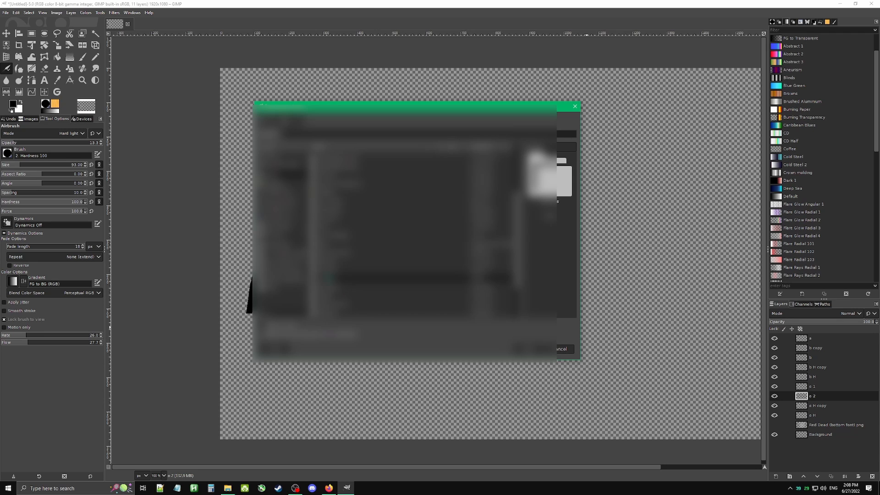
double_click(327, 278)
double_click(325, 191)
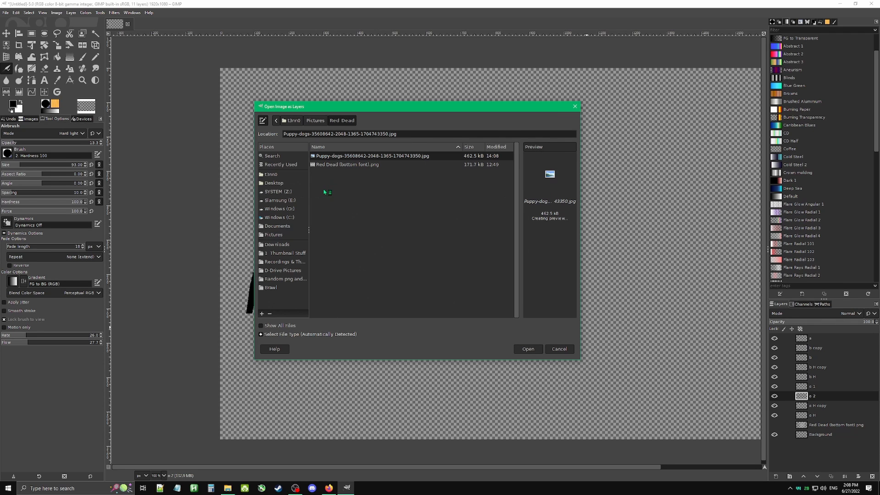
double_click(386, 160)
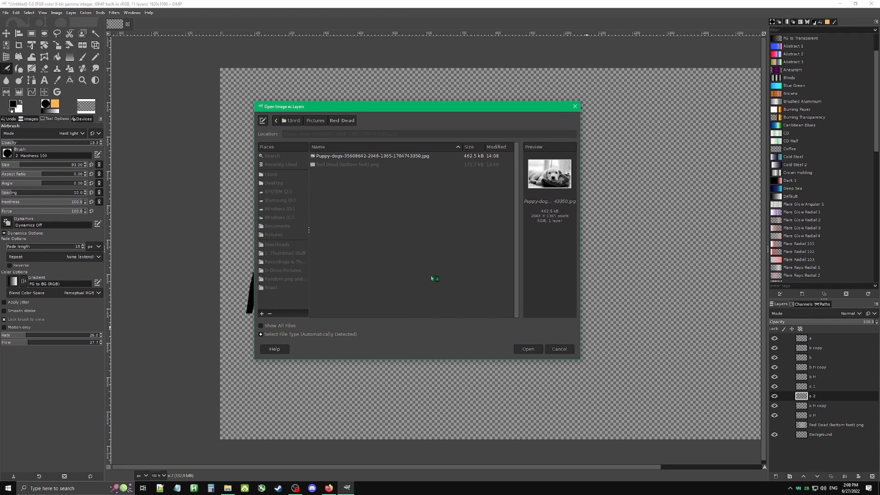
Move the puppy photo layer left so the dog's face sits behind the letters.
scroll(522, 275, down, 2)
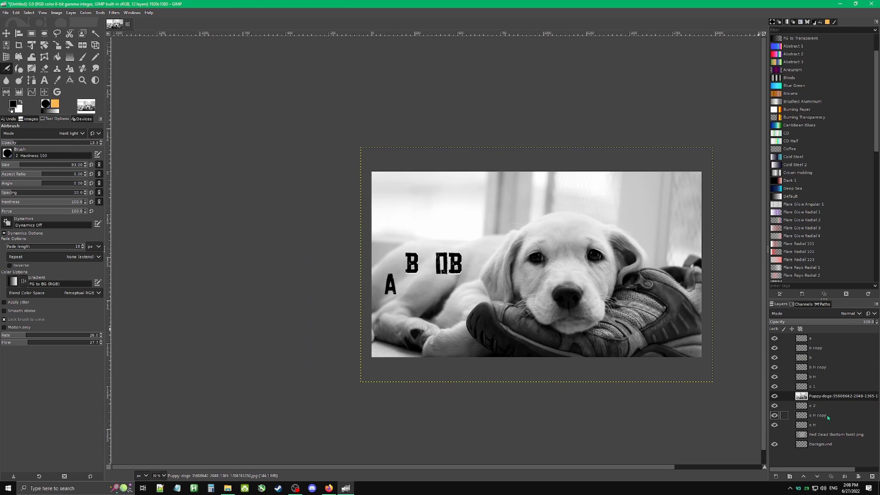
key(m)
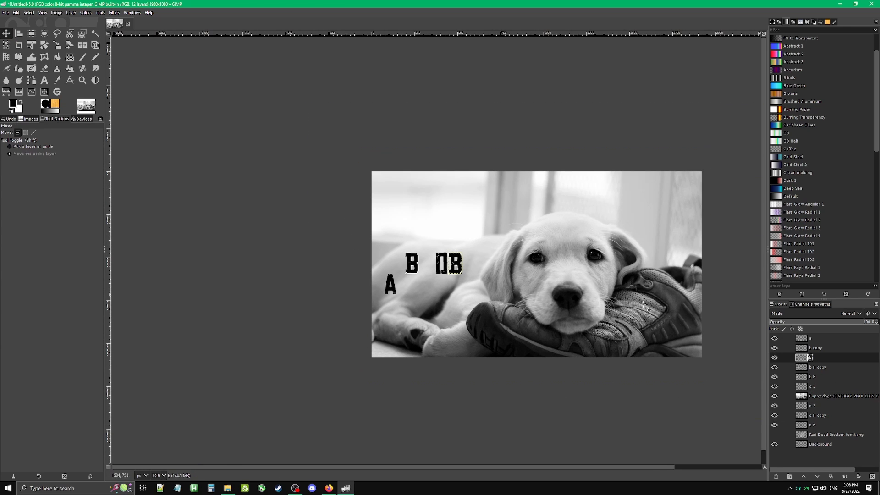
click(826, 396)
drag(566, 290, 444, 298)
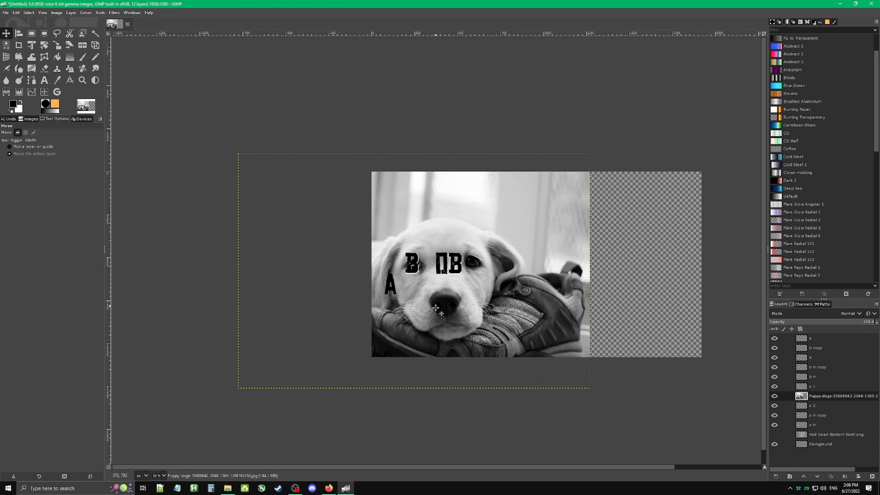
Create a new 1920 × 1080 px layer filled with transparency directly above the Background layer.
ctrl+scroll(396, 270, up, 3)
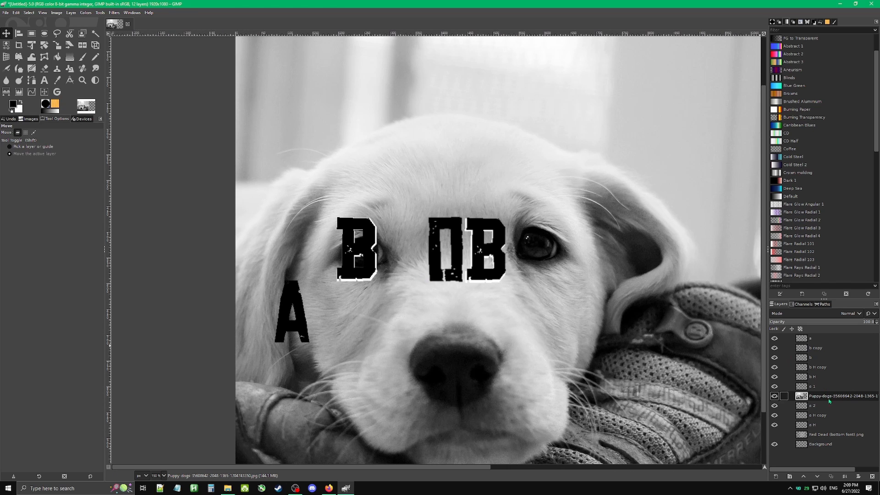
click(823, 445)
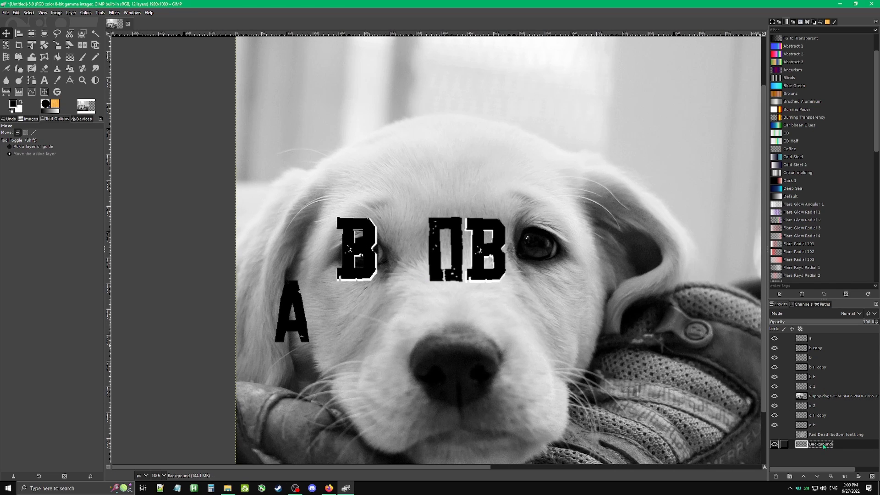
click(828, 397)
click(824, 445)
right_click(824, 448)
click(784, 216)
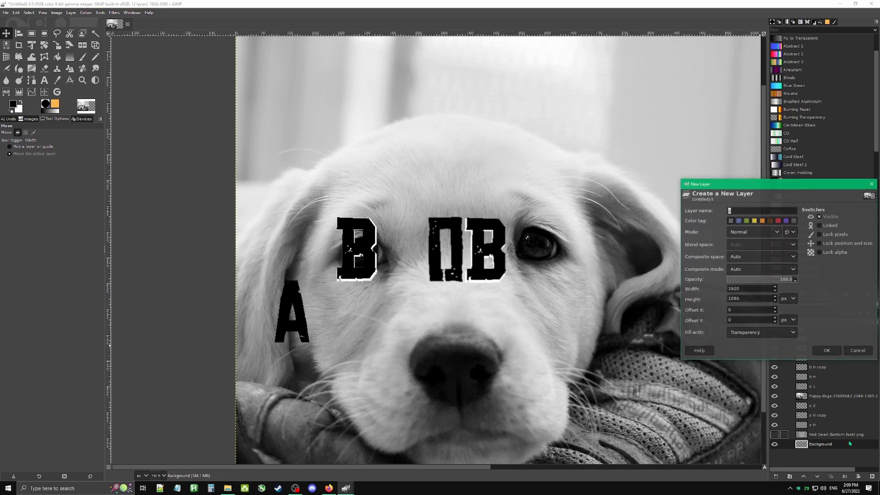
click(827, 351)
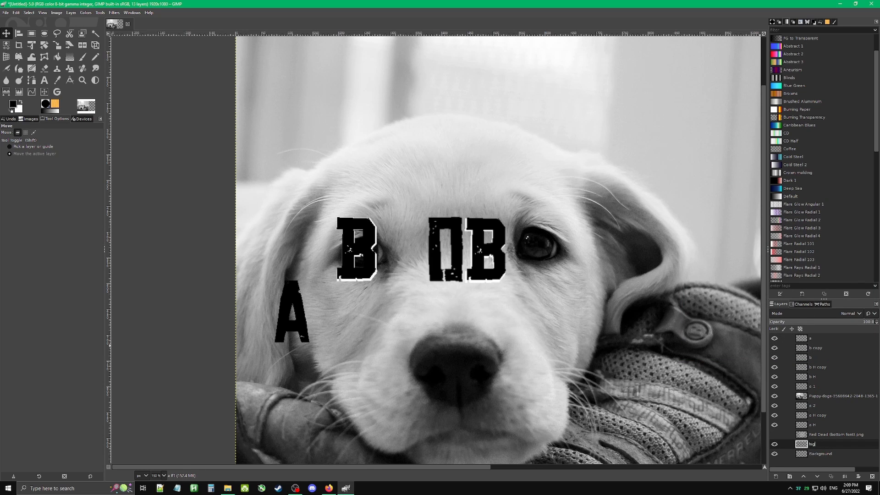
Rename the new layer "highlights" and reorder the stack, placing it above o 2 and the puppy photo below o H.
text(highlights)
key(Return)
mouse_move(821, 447)
mouse_down()
mouse_move(822, 398)
mouse_move(818, 439)
mouse_up()
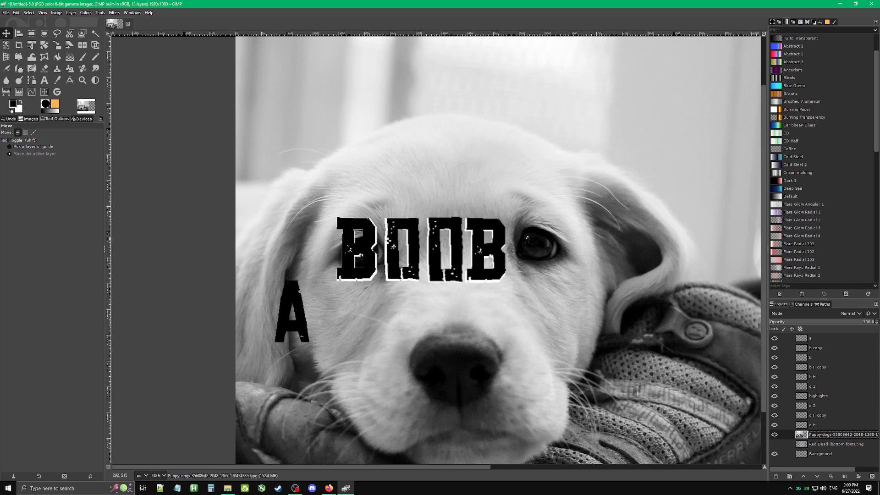
Move the highlights layer in the stack to directly above the puppy photo layer, below o H.
mouse_move(825, 435)
mouse_down()
mouse_move(822, 425)
mouse_move(822, 439)
mouse_up()
drag(822, 398, 822, 432)
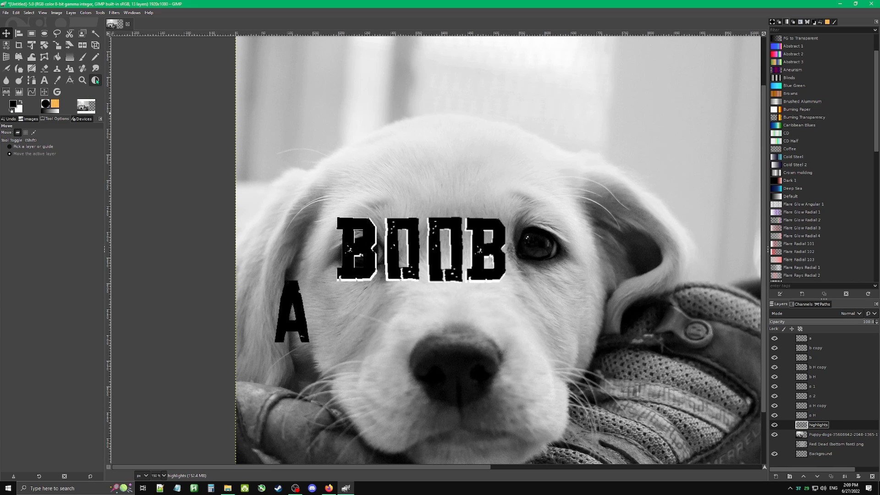
Set up the Airbrush with a white foreground, the 2. Hardness 025 brush, size 98, opacity 61.1 and Smooth stroke enabled.
click(10, 71)
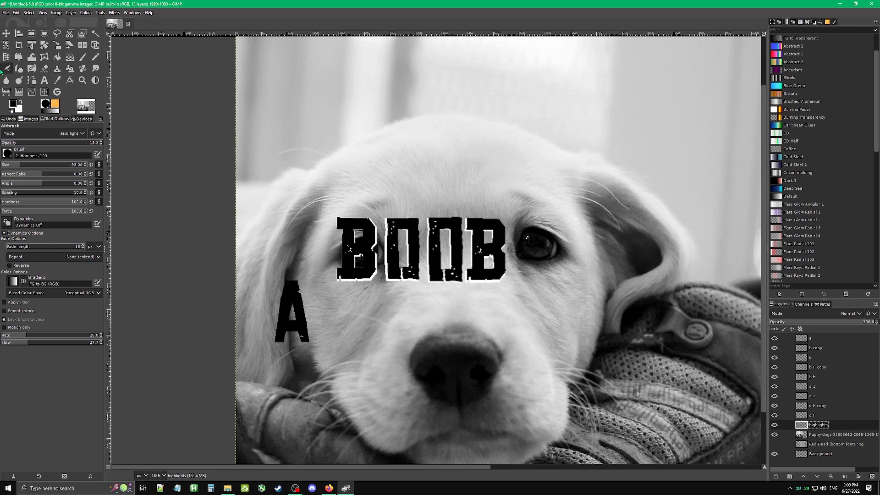
click(20, 102)
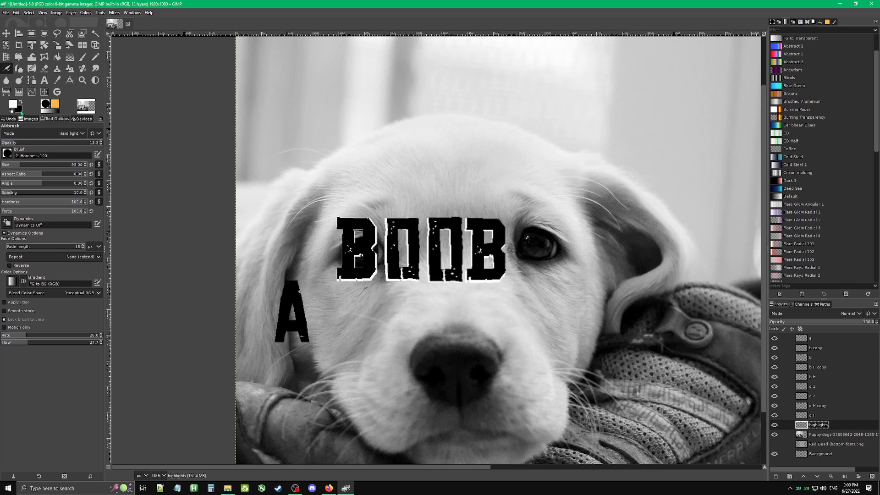
click(7, 154)
click(17, 184)
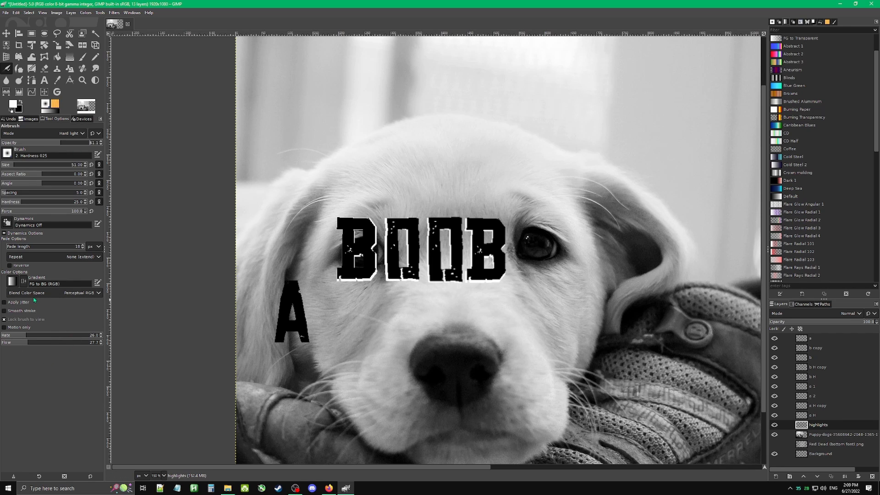
click(5, 312)
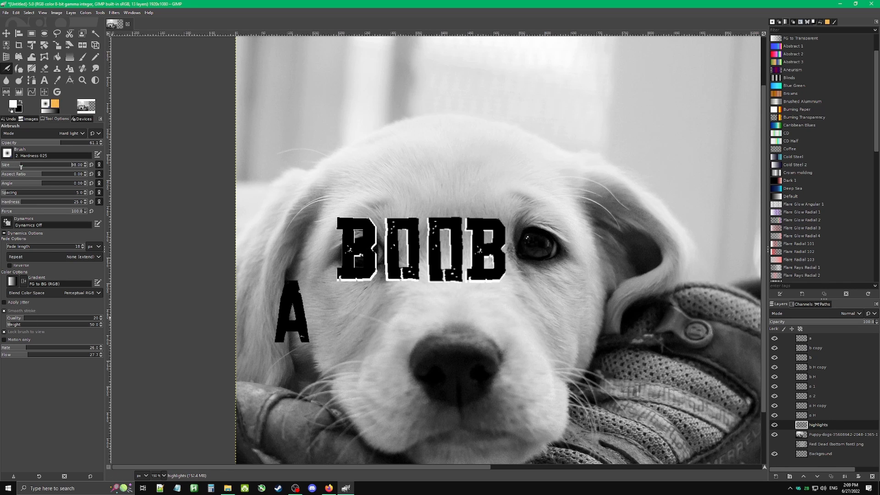
Airbrush faint white inside the counters of the first B, using Normal mode and 2.8 opacity.
drag(356, 264, 358, 243)
scroll(358, 243, up, 3)
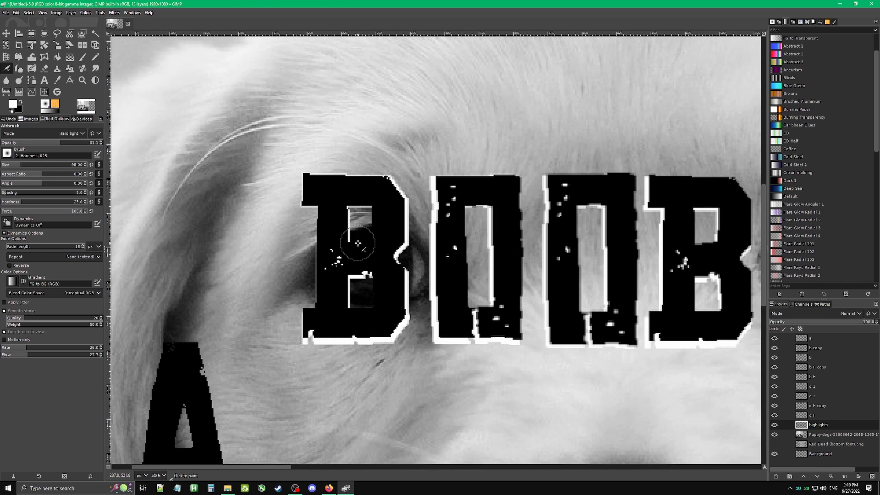
scroll(358, 243, up, 3)
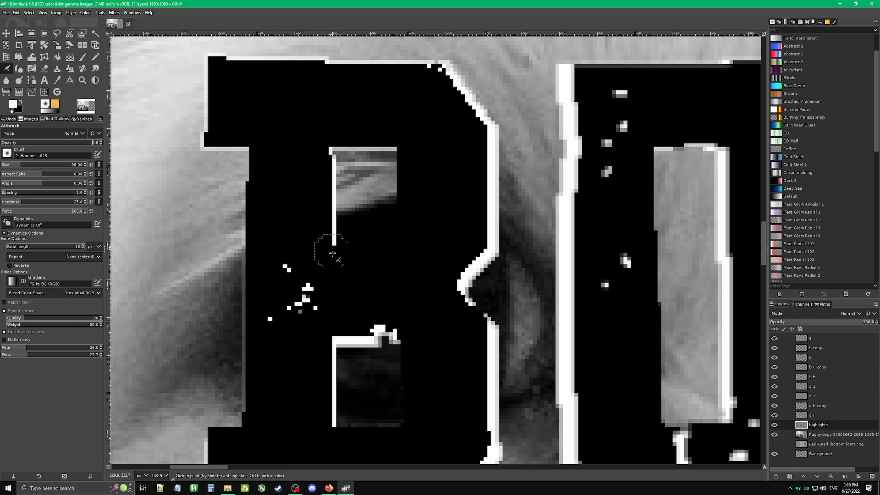
mouse_move(333, 253)
mouse_down()
mouse_move(388, 245)
mouse_move(393, 223)
mouse_move(346, 245)
mouse_move(388, 234)
mouse_up()
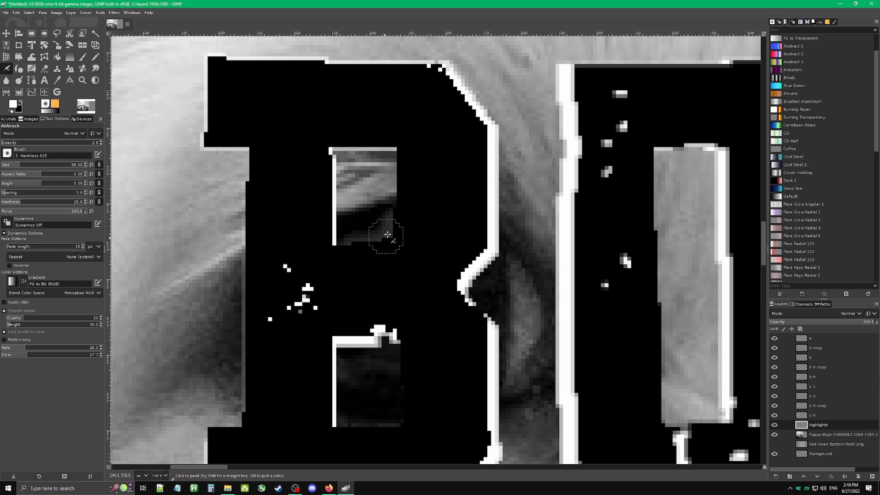
scroll(404, 244, down, 1)
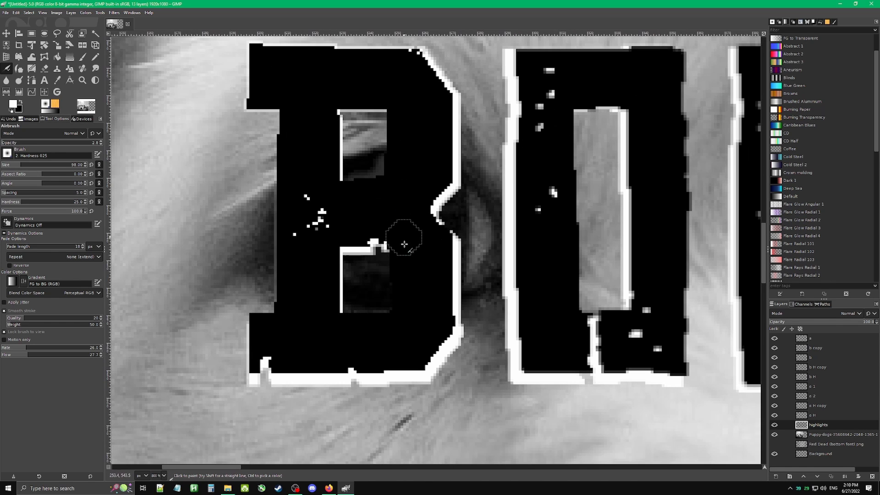
scroll(330, 315, down, 4)
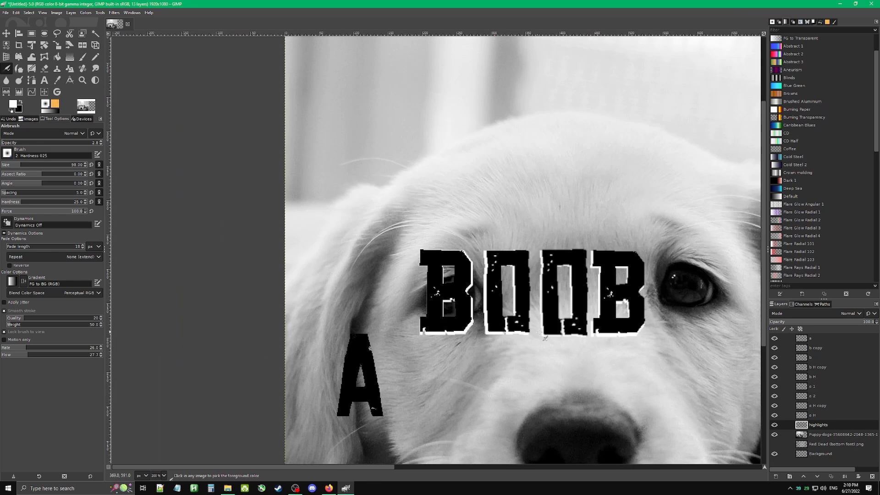
scroll(545, 338, down, 2)
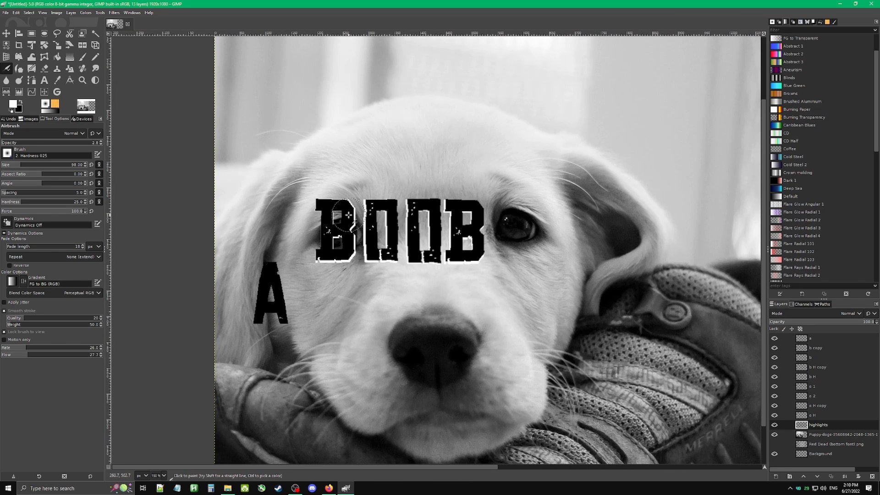
scroll(383, 341, down, 1)
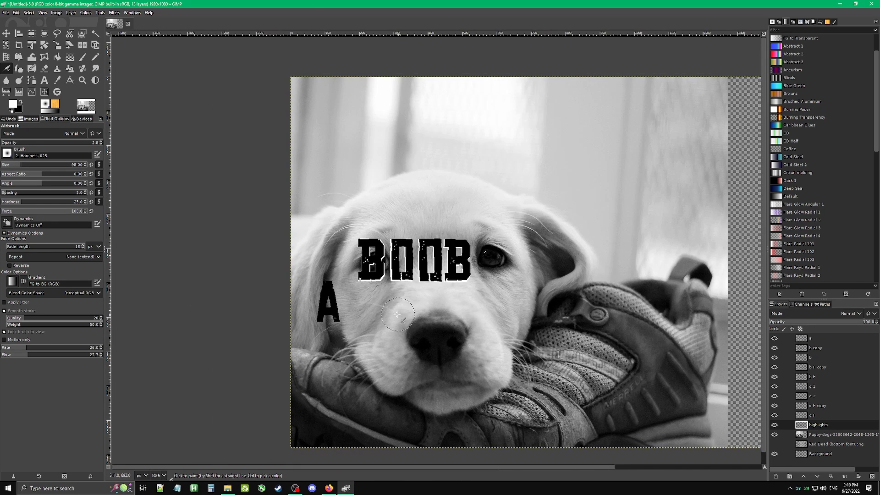
scroll(439, 308, up, 1)
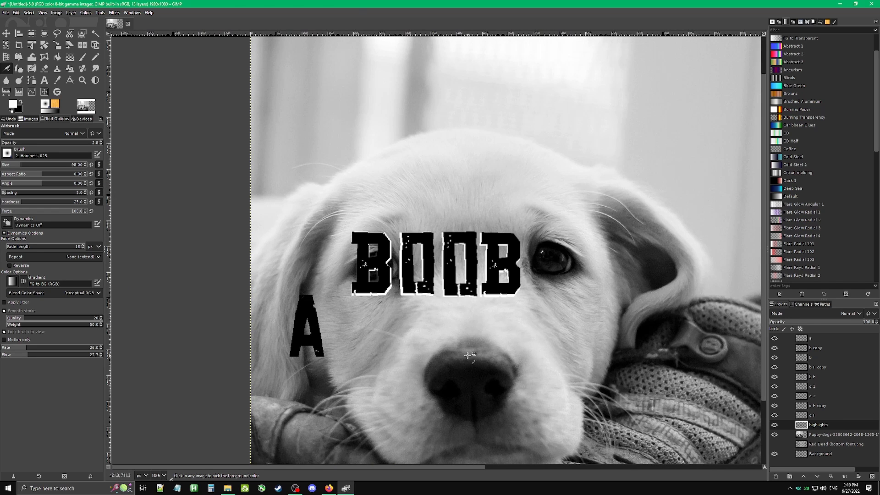
scroll(463, 336, down, 1)
scroll(461, 334, up, 2)
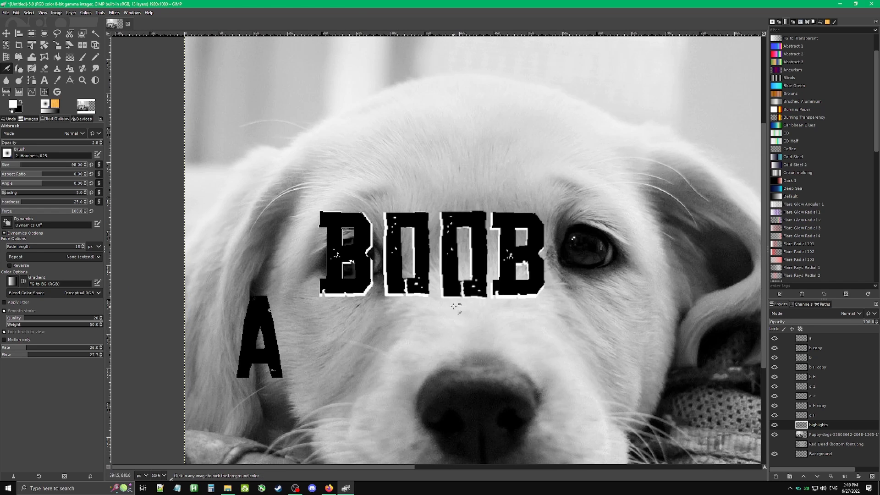
Swap the foreground to black and set the Airbrush to opacity 26.7, size 85, rate 24.6 and flow 14.
scroll(460, 331, up, 3)
key(x)
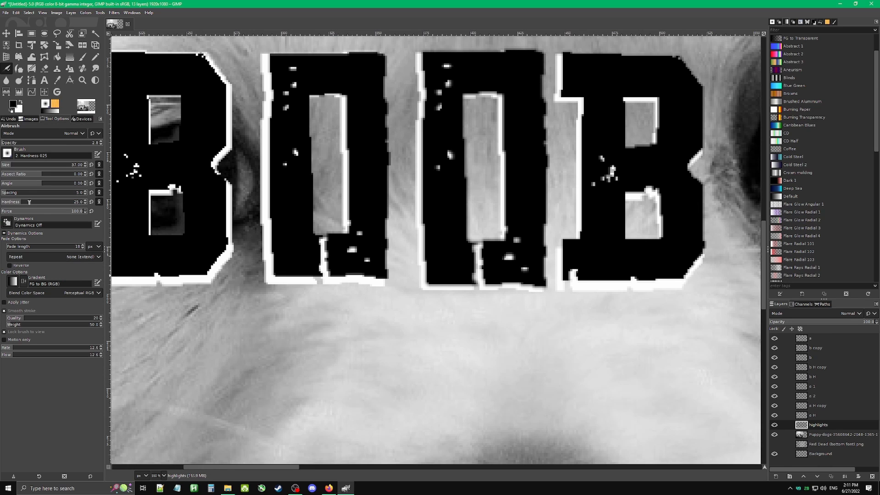
click(6, 142)
click(18, 164)
click(24, 347)
click(15, 354)
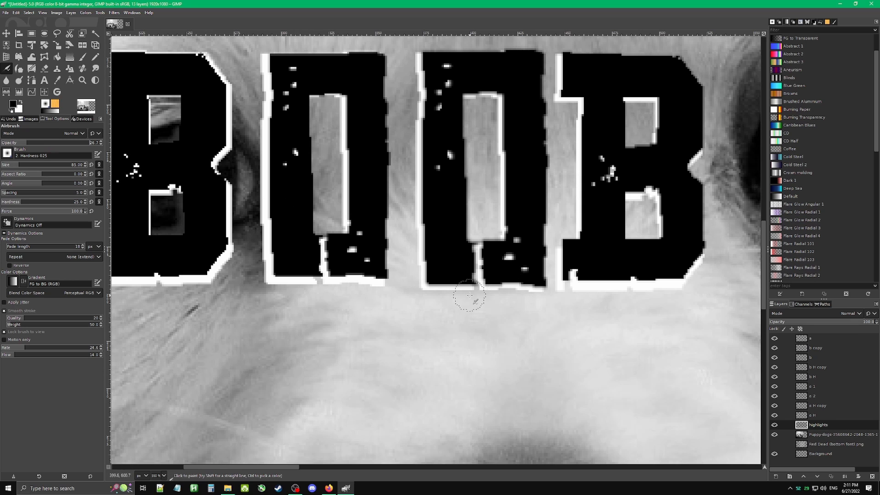
scroll(411, 281, down, 5)
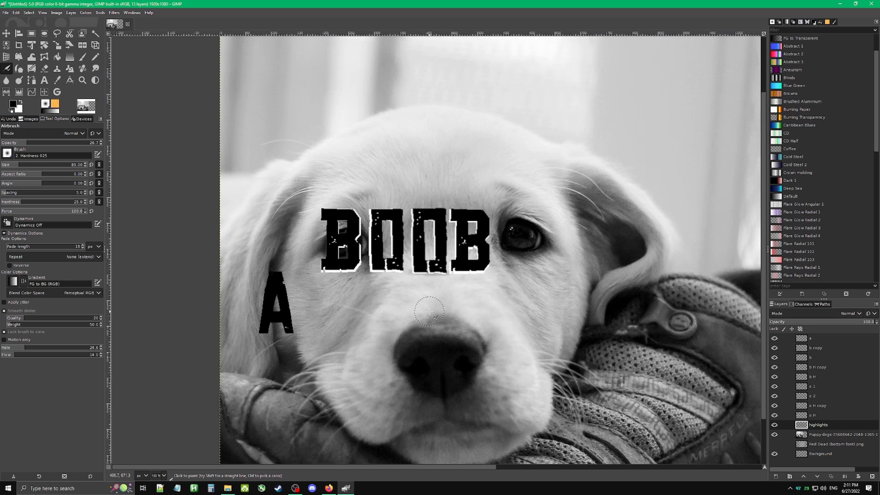
scroll(482, 369, down, 2)
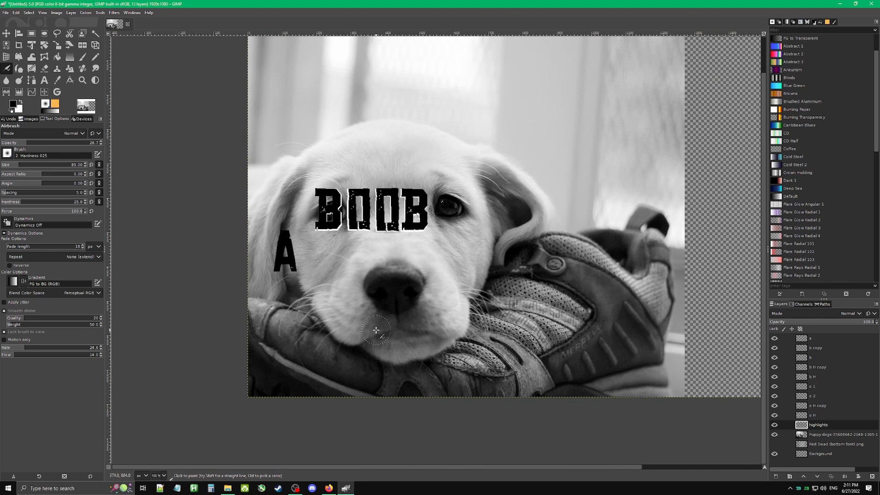
Swap the foreground back to white and airbrush light along the inner edges of the first B's counters.
scroll(327, 218, up, 9)
key(x)
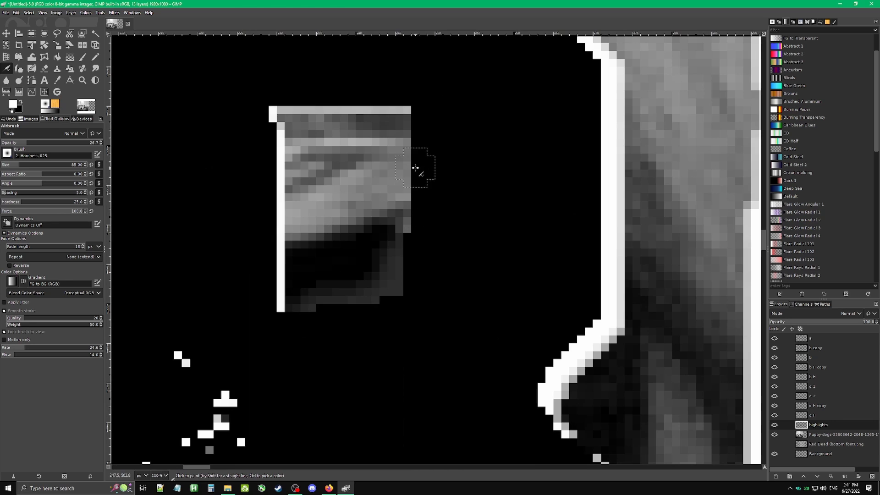
mouse_move(382, 285)
mouse_down()
mouse_move(270, 311)
mouse_move(381, 309)
mouse_move(397, 299)
mouse_move(301, 311)
mouse_move(391, 294)
mouse_up()
scroll(481, 247, down, 4)
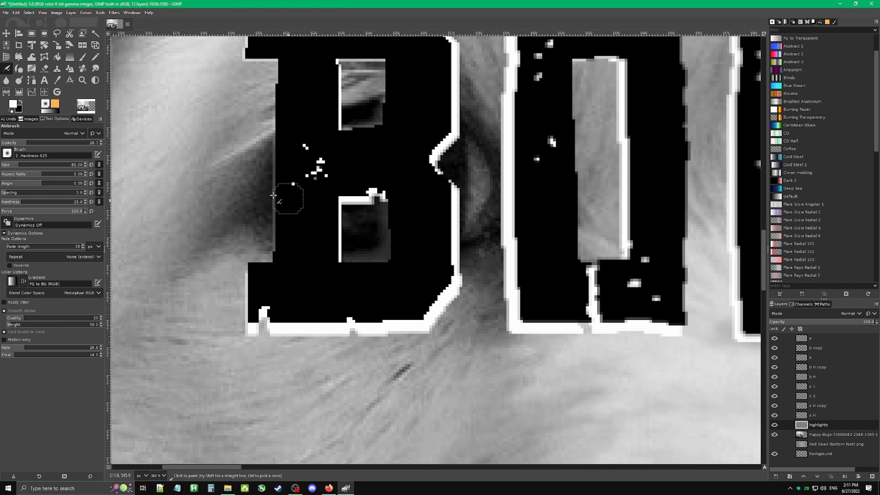
Raise the Airbrush opacity to 41.1 and airbrush black shading inside the first O and beneath both O letters.
click(8, 143)
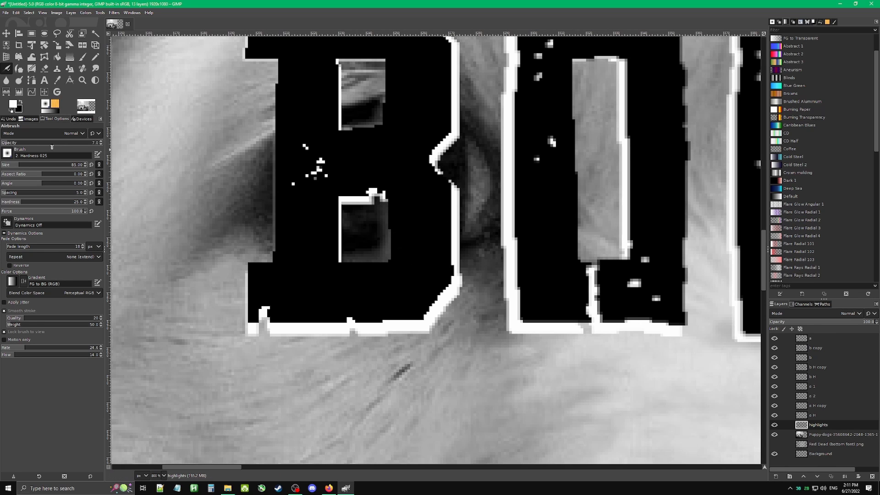
click(20, 144)
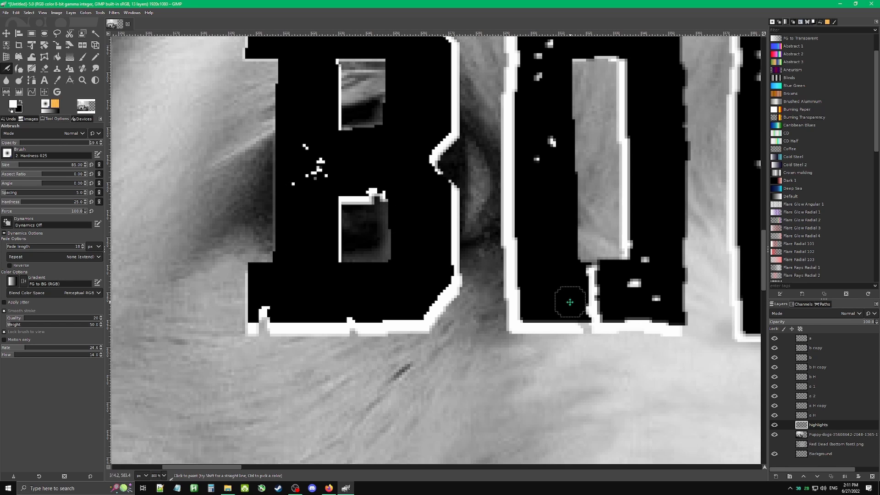
drag(570, 302, 399, 239)
drag(348, 269, 404, 269)
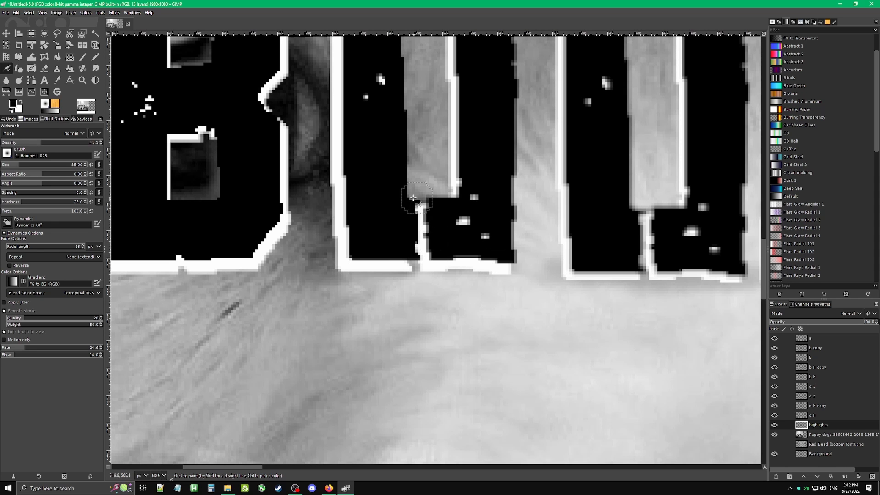
mouse_move(413, 197)
mouse_down()
mouse_move(367, 257)
mouse_move(357, 209)
mouse_move(305, 194)
mouse_up()
drag(382, 311, 509, 303)
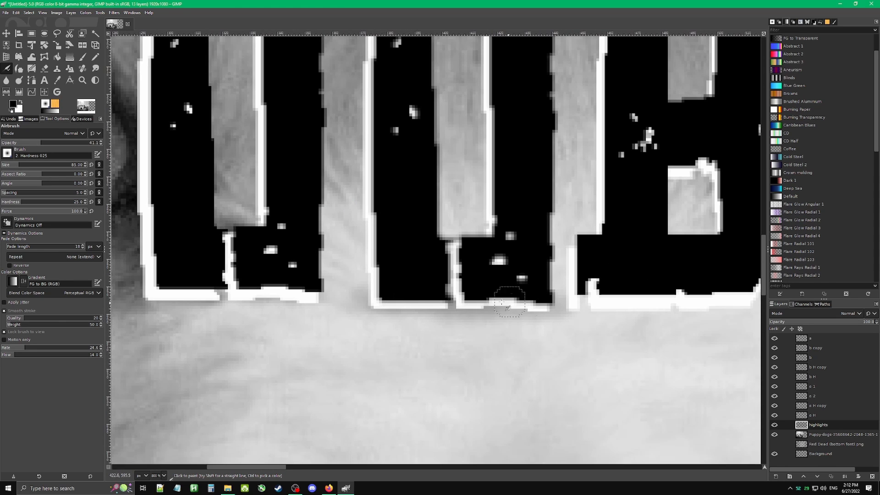
mouse_move(411, 308)
mouse_down()
mouse_move(453, 297)
mouse_move(621, 290)
mouse_move(655, 252)
mouse_move(605, 296)
mouse_move(643, 253)
mouse_move(574, 297)
mouse_move(440, 293)
mouse_up()
Airbrush black shading in the last B's counters, below its base and in the gaps beside the second O.
scroll(458, 183, right, 3)
scroll(458, 184, up, 1)
scroll(458, 183, up, 5)
scroll(458, 183, right, 1)
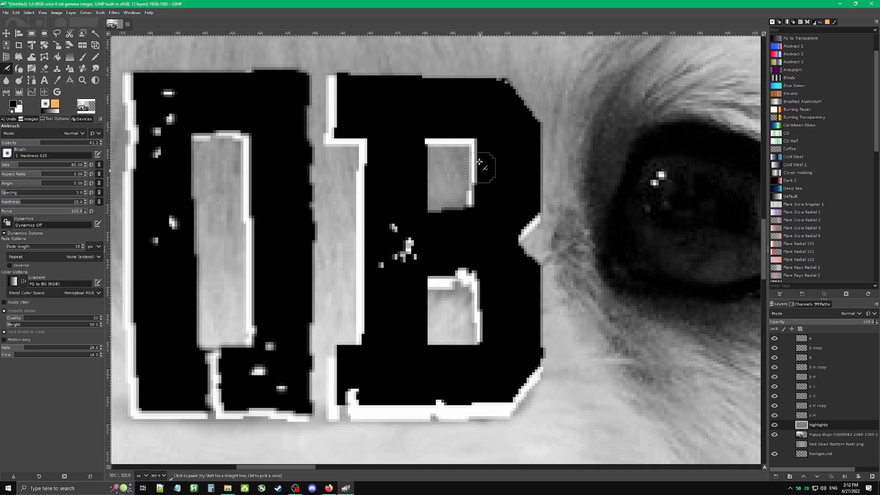
mouse_move(362, 145)
mouse_down()
mouse_move(362, 275)
mouse_move(359, 250)
mouse_move(367, 263)
mouse_move(353, 348)
mouse_move(325, 371)
mouse_move(330, 390)
mouse_move(501, 417)
mouse_move(529, 401)
mouse_up()
scroll(471, 315, down, 3)
scroll(471, 316, left, 4)
mouse_move(403, 342)
mouse_down()
mouse_move(331, 349)
mouse_move(234, 332)
mouse_move(203, 163)
mouse_move(215, 239)
mouse_move(218, 93)
mouse_up()
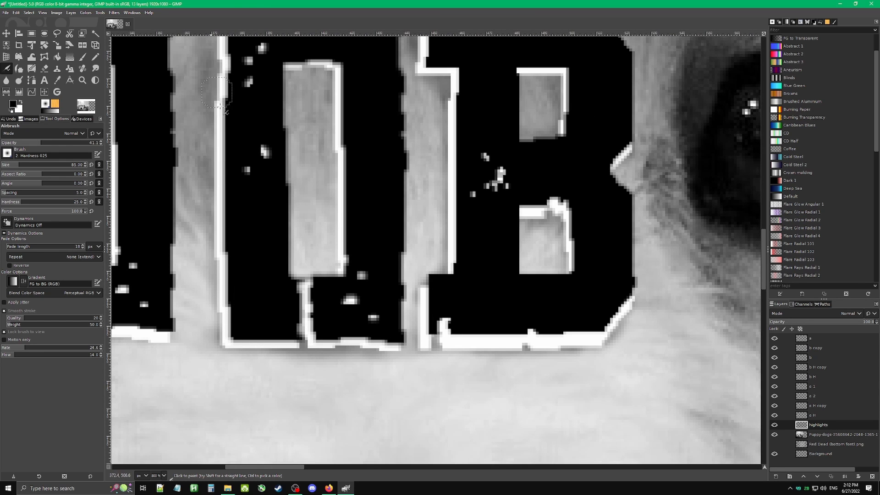
scroll(411, 180, down, 3)
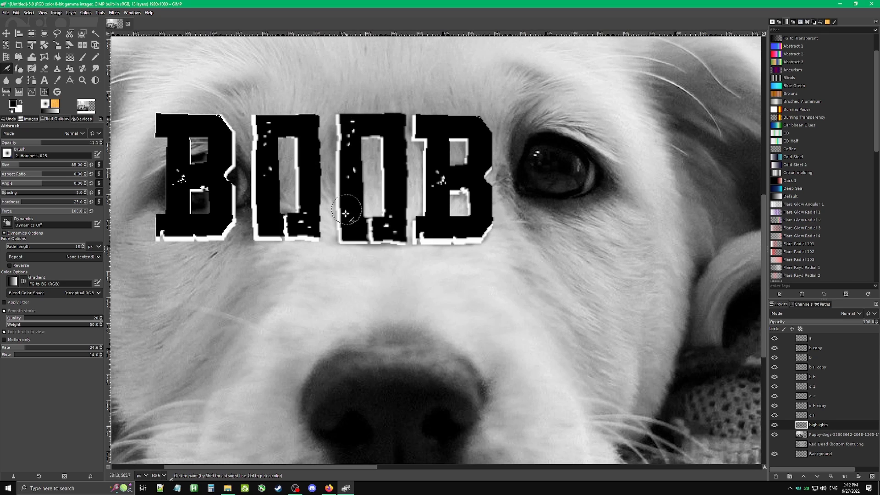
Switch to the Eraser and clean up airbrush paint above the BOOB letters and around the first B.
scroll(354, 180, down, 5)
scroll(339, 296, up, 3)
key(shift+e)
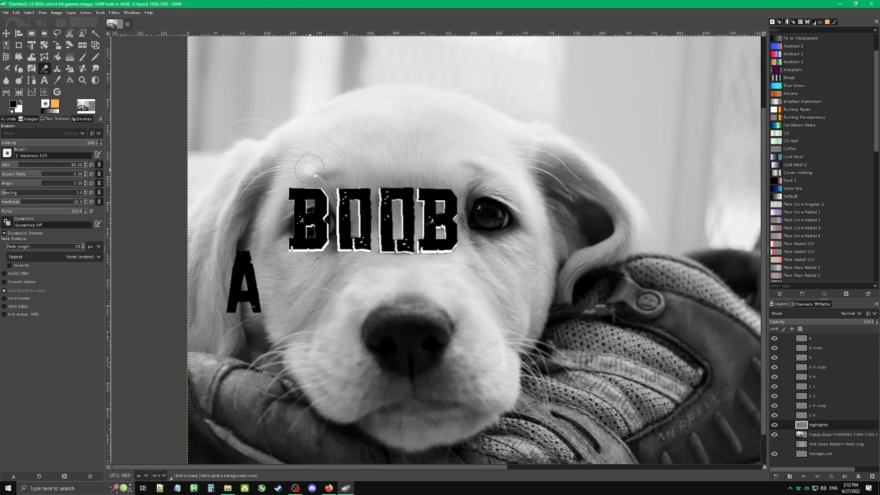
drag(283, 165, 424, 174)
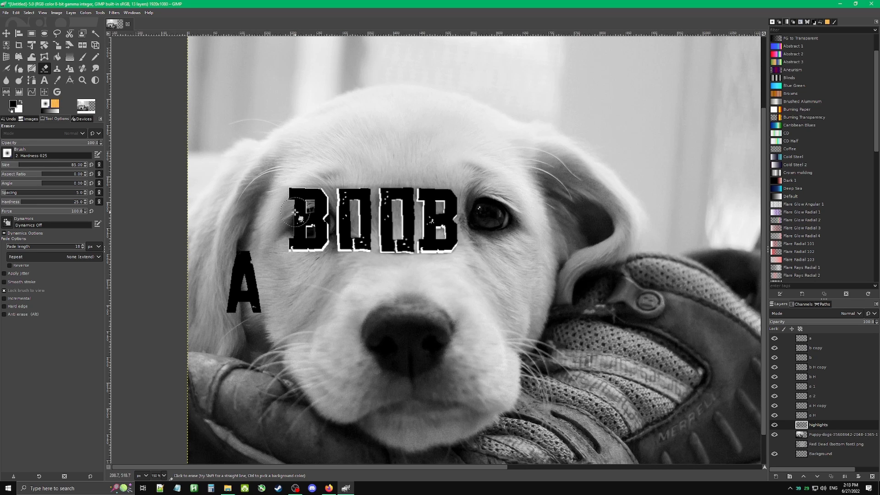
drag(310, 211, 312, 228)
Return to the Airbrush with a white foreground and brighten the area between the first B and first O.
click(7, 68)
key(x)
mouse_move(326, 222)
mouse_down()
mouse_move(311, 241)
mouse_move(328, 229)
mouse_up()
scroll(492, 287, down, 3)
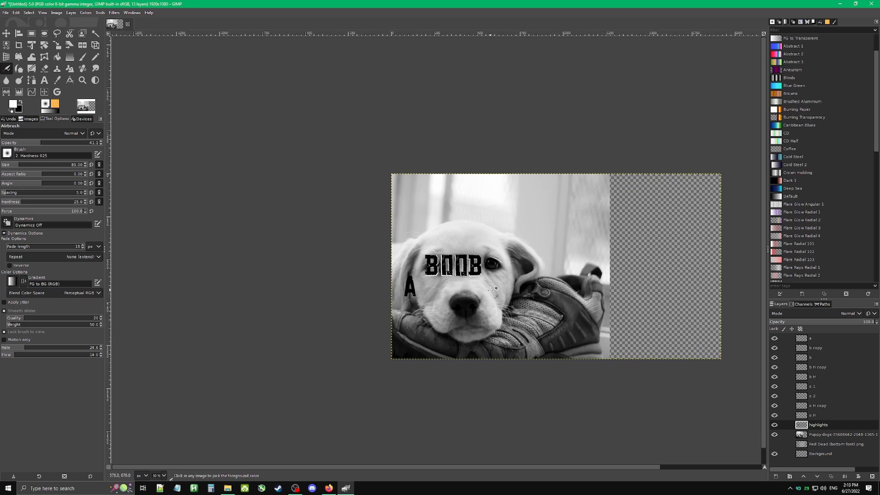
Airbrush white highlights behind the BOOB letters, covering the area around the last B beside the puppy's eye.
drag(493, 309, 435, 283)
scroll(435, 283, up, 1)
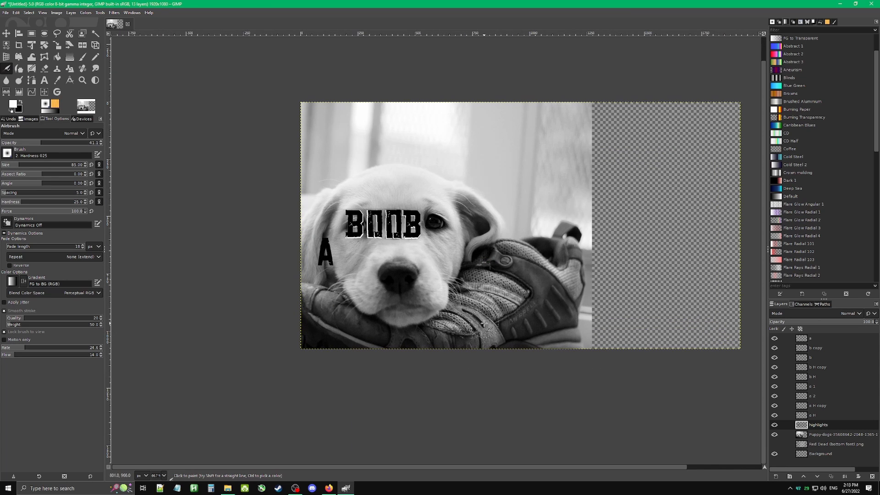
scroll(417, 221, up, 1)
key(x)
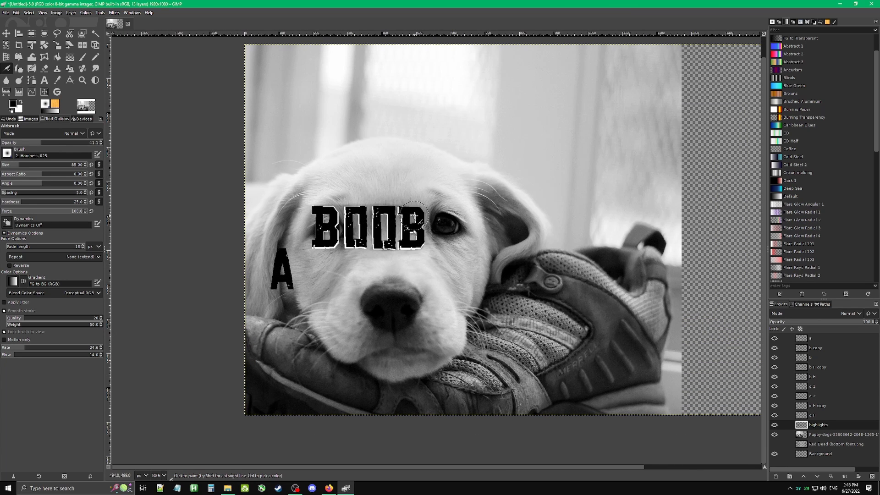
key(x)
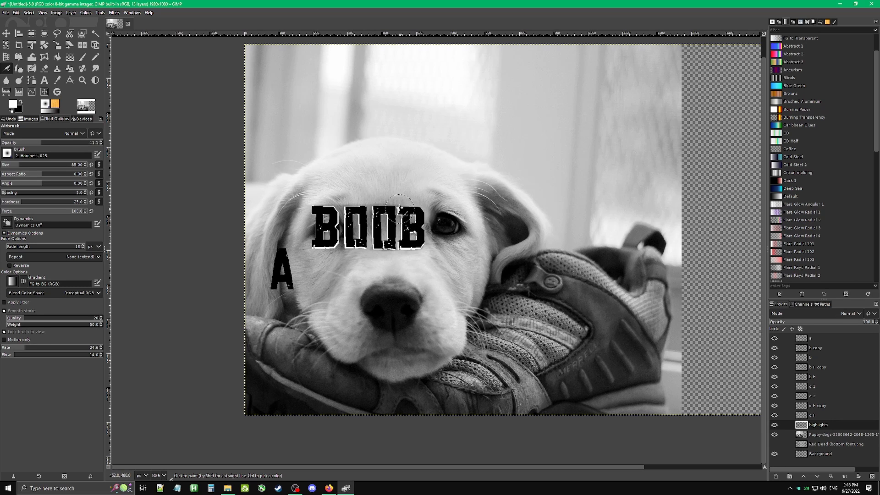
mouse_move(408, 210)
mouse_down()
mouse_move(397, 242)
mouse_move(346, 231)
mouse_move(411, 226)
mouse_move(333, 212)
mouse_move(380, 222)
mouse_move(320, 229)
mouse_move(362, 242)
mouse_move(344, 245)
mouse_move(396, 230)
mouse_move(328, 223)
mouse_move(417, 214)
mouse_up()
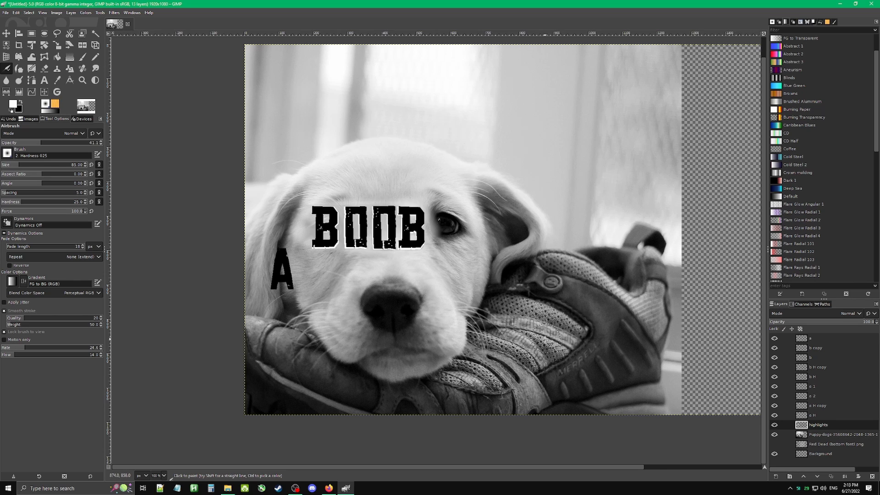
scroll(517, 313, down, 1)
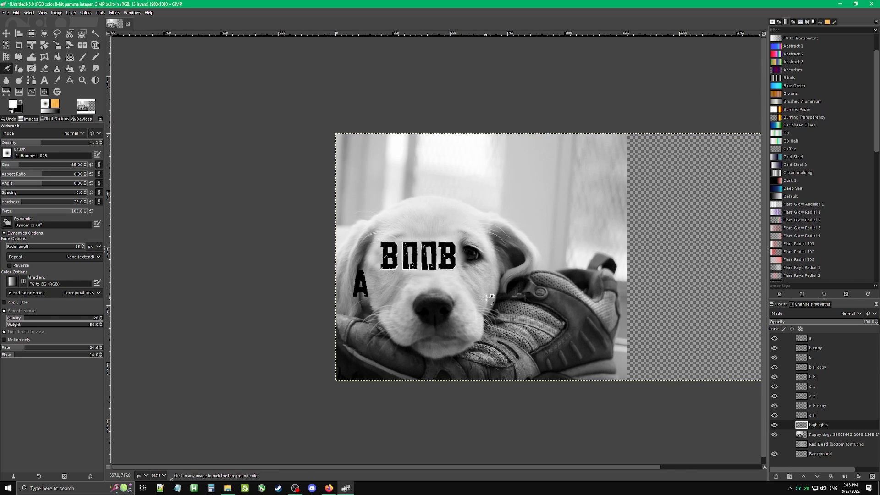
Switch to the Eraser at about 51 opacity and soften the airbrushing inside the second O, inside the last B and in the gap between them.
scroll(490, 298, up, 1)
scroll(486, 298, down, 1)
click(44, 68)
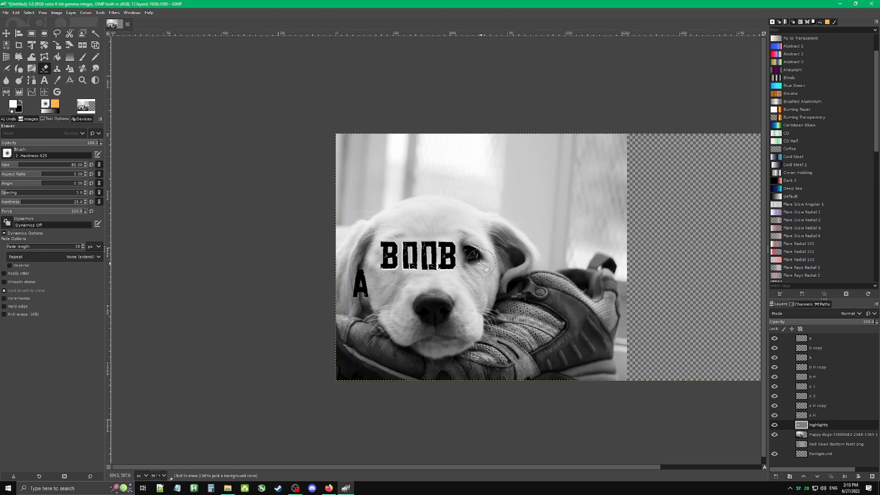
scroll(438, 259, up, 4)
scroll(408, 275, up, 1)
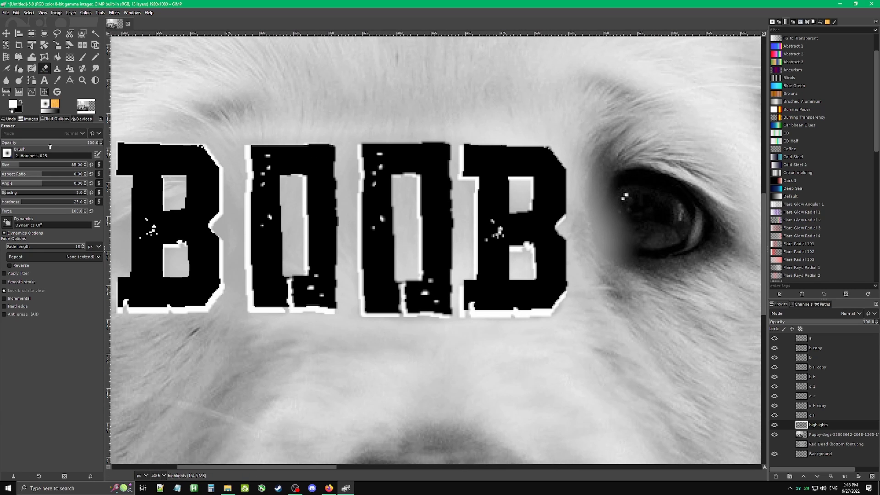
click(49, 145)
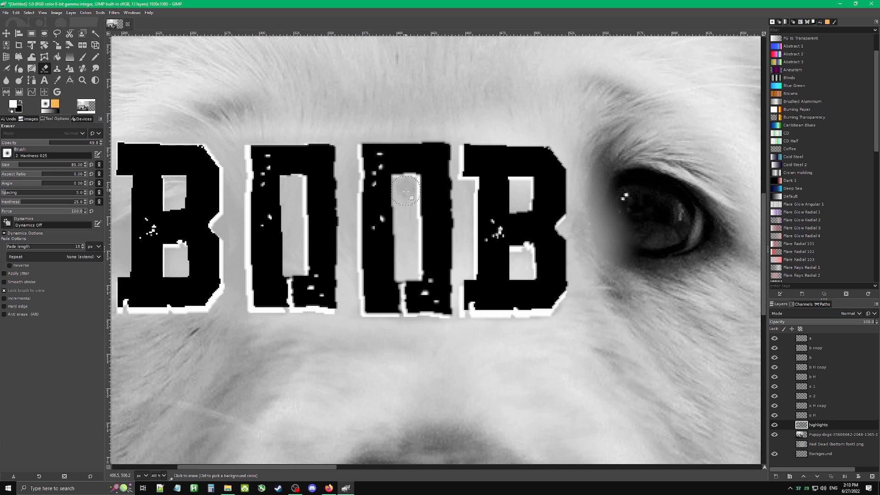
drag(405, 192, 409, 277)
drag(460, 229, 462, 202)
mouse_move(515, 184)
mouse_down()
mouse_move(514, 202)
mouse_move(518, 188)
mouse_move(523, 201)
mouse_move(522, 194)
mouse_up()
drag(521, 271, 522, 267)
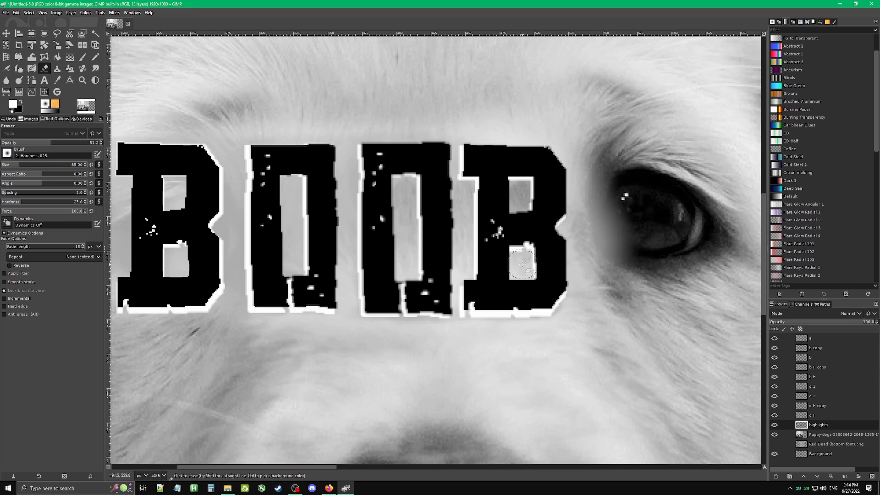
Partially erase the airbrush paint in the counters of the first O and first B and in the gaps between the BOOB letters.
drag(375, 240, 491, 267)
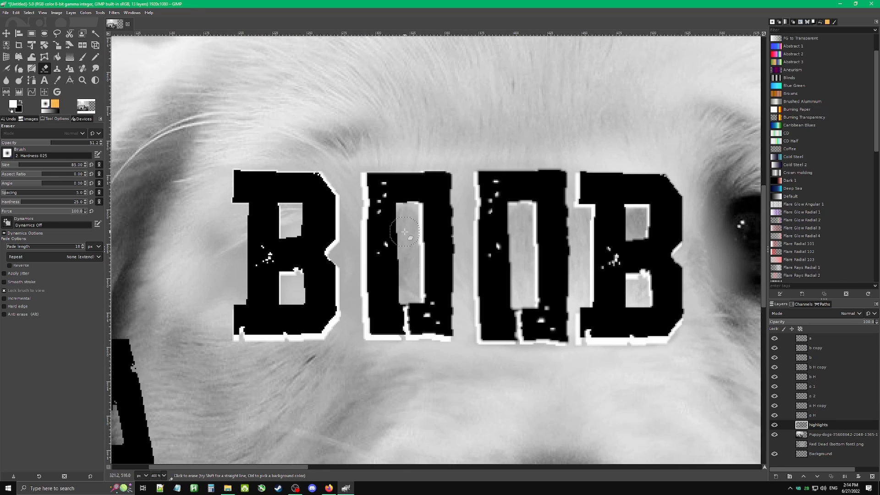
drag(293, 211, 288, 229)
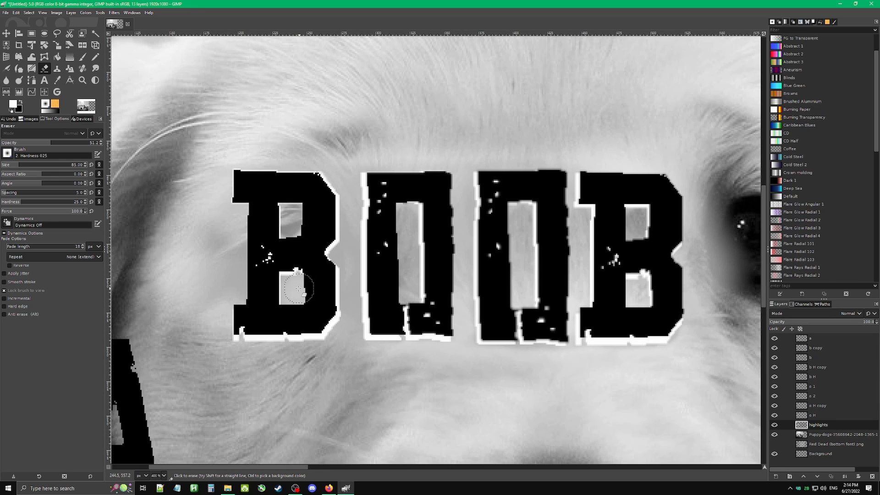
drag(305, 282, 291, 305)
drag(583, 316, 491, 295)
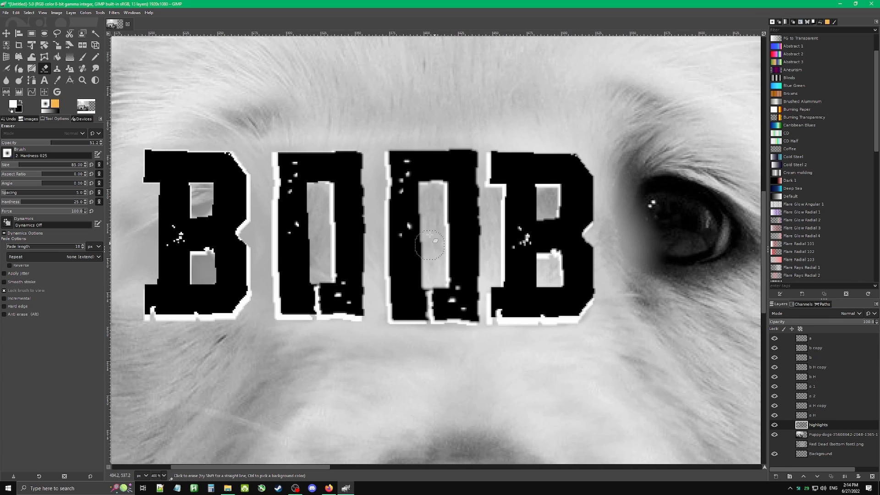
mouse_move(487, 229)
mouse_down()
mouse_move(477, 258)
mouse_move(379, 260)
mouse_move(372, 252)
mouse_move(373, 272)
mouse_move(364, 199)
mouse_move(387, 206)
mouse_up()
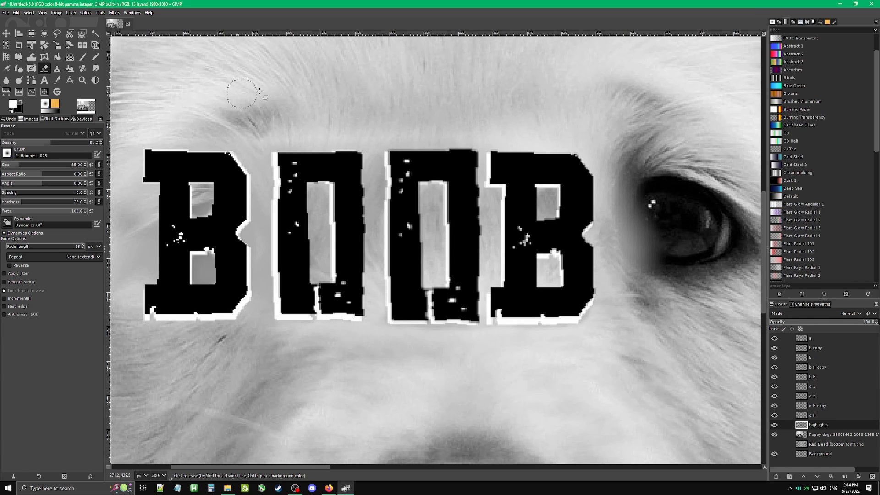
Lower the Eraser's Force to 47 and erase the white airbrush spill along the inner corner of the puppy's eye.
mouse_move(634, 103)
mouse_down()
mouse_move(596, 133)
mouse_move(628, 211)
mouse_move(651, 238)
mouse_move(637, 245)
mouse_move(639, 185)
mouse_move(643, 197)
mouse_up()
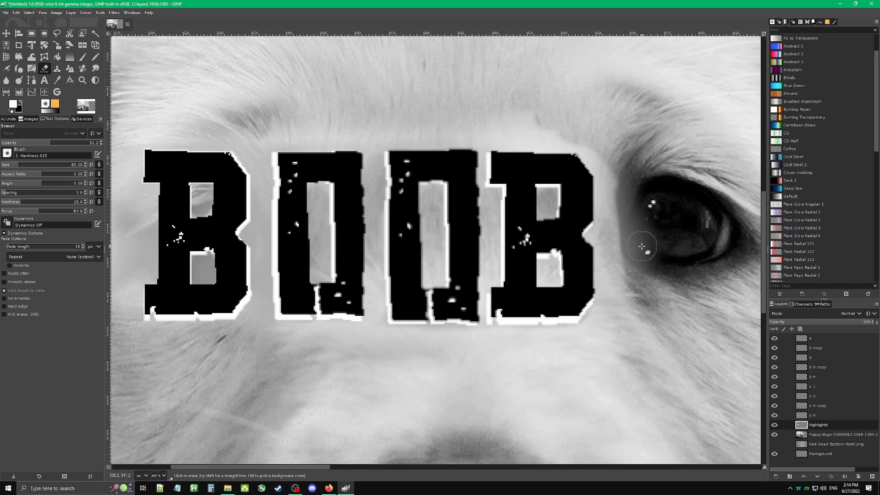
scroll(643, 246, up, 2)
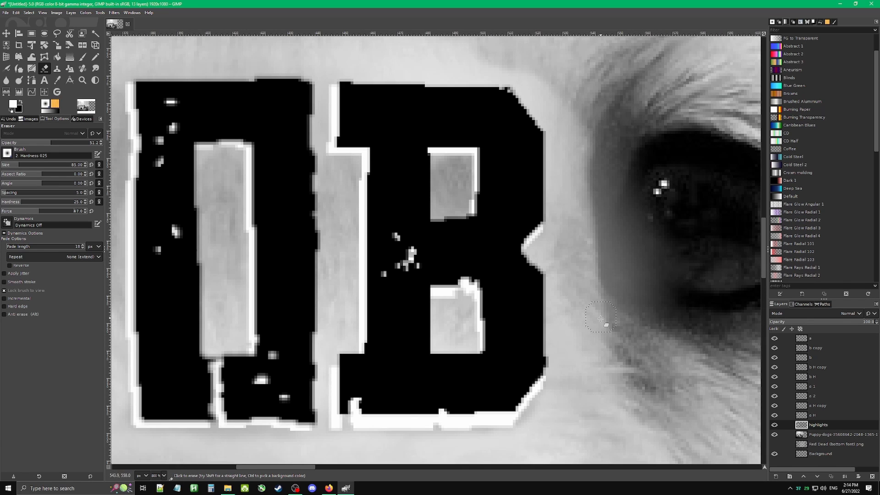
scroll(600, 319, down, 8)
scroll(658, 279, up, 8)
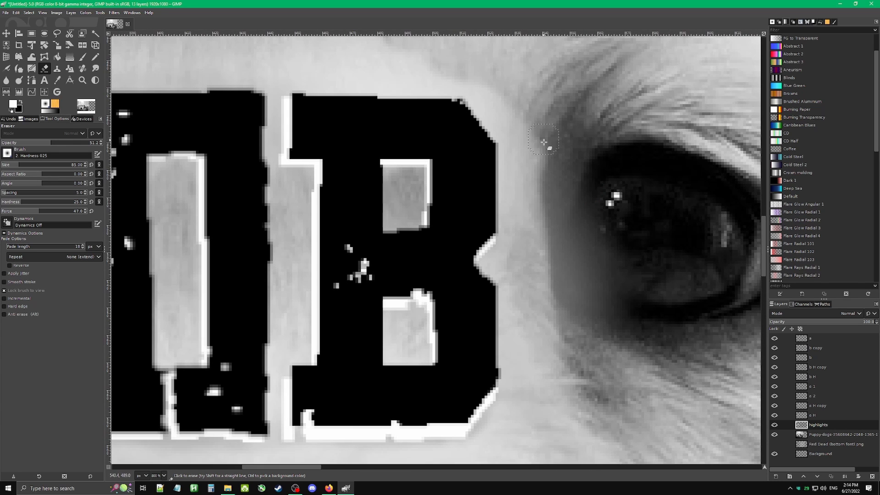
drag(544, 142, 543, 184)
mouse_move(530, 109)
mouse_down()
mouse_move(548, 220)
mouse_move(562, 229)
mouse_move(565, 144)
mouse_move(601, 303)
mouse_move(620, 314)
mouse_up()
Blend the white glow between the last B and the eye with further eraser strokes, and touch up beside the first B.
scroll(621, 315, down, 3)
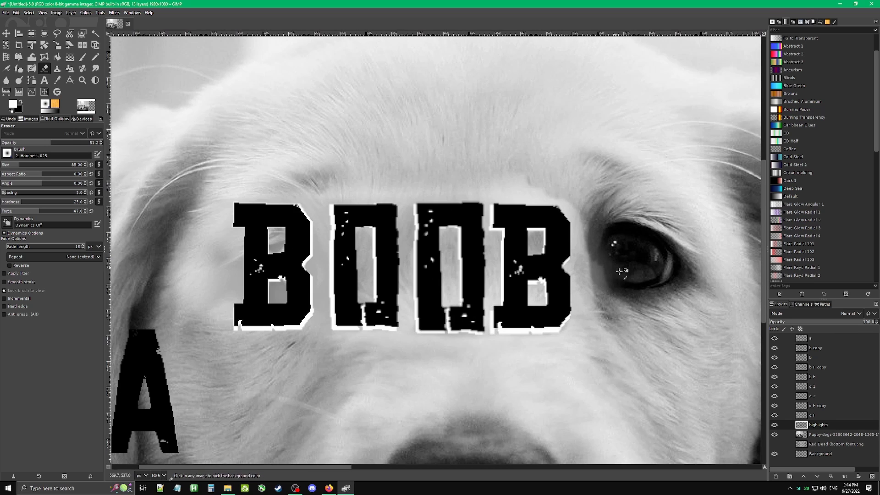
mouse_move(594, 216)
mouse_down()
mouse_move(596, 275)
mouse_move(604, 278)
mouse_up()
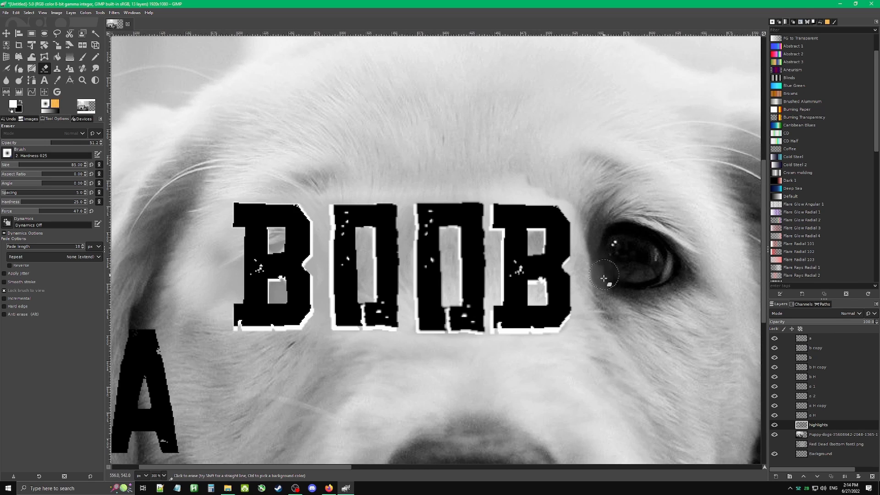
mouse_move(595, 223)
mouse_down()
mouse_move(573, 308)
mouse_move(581, 210)
mouse_up()
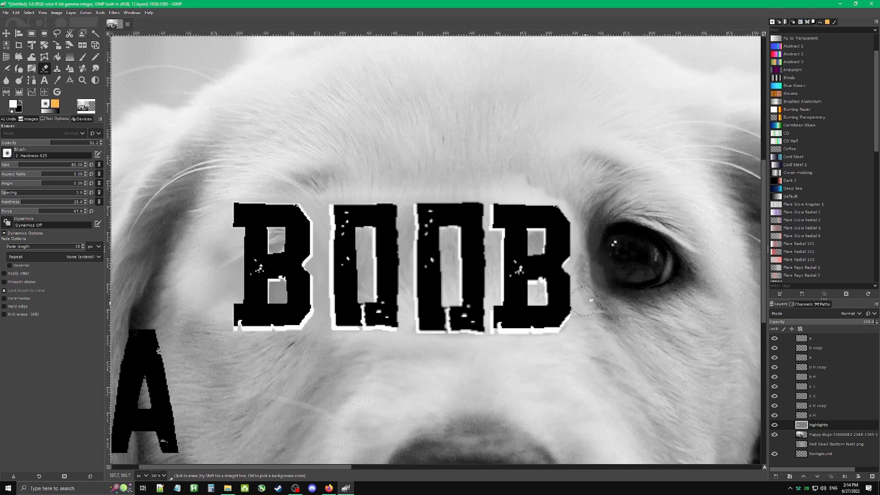
drag(586, 294, 580, 217)
mouse_move(580, 326)
mouse_down()
mouse_move(592, 275)
mouse_move(605, 290)
mouse_move(594, 196)
mouse_up()
mouse_move(197, 230)
mouse_down()
mouse_move(229, 316)
mouse_move(202, 214)
mouse_move(232, 195)
mouse_up()
scroll(562, 365, down, 4)
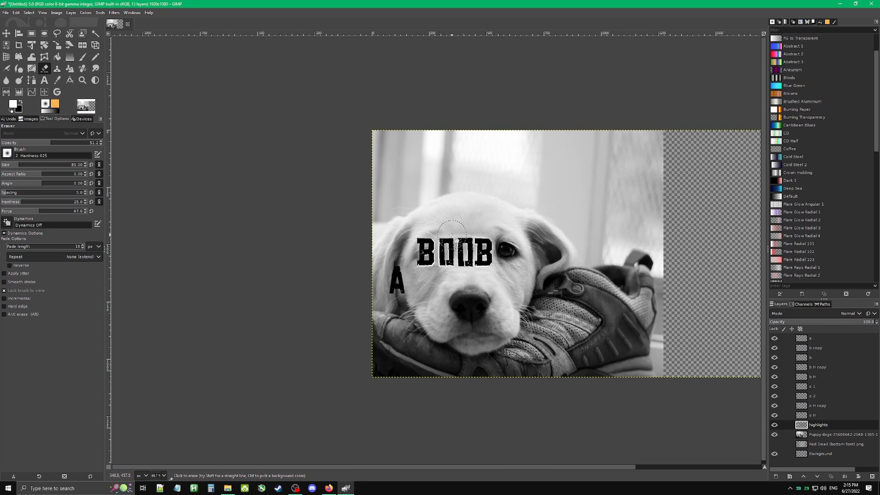
Swap the foreground to black, try anti-erasing below the last B and the puppy's eye, and erase the resulting smear.
scroll(495, 286, up, 4)
key(x)
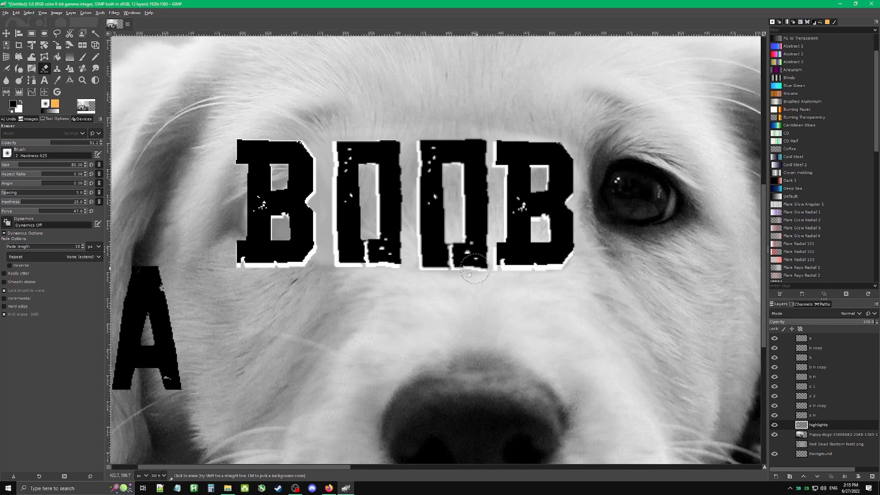
mouse_move(580, 275)
mouse_down()
mouse_move(629, 260)
mouse_move(678, 270)
mouse_move(694, 287)
mouse_move(715, 285)
mouse_move(558, 294)
mouse_move(674, 275)
mouse_move(495, 307)
mouse_up()
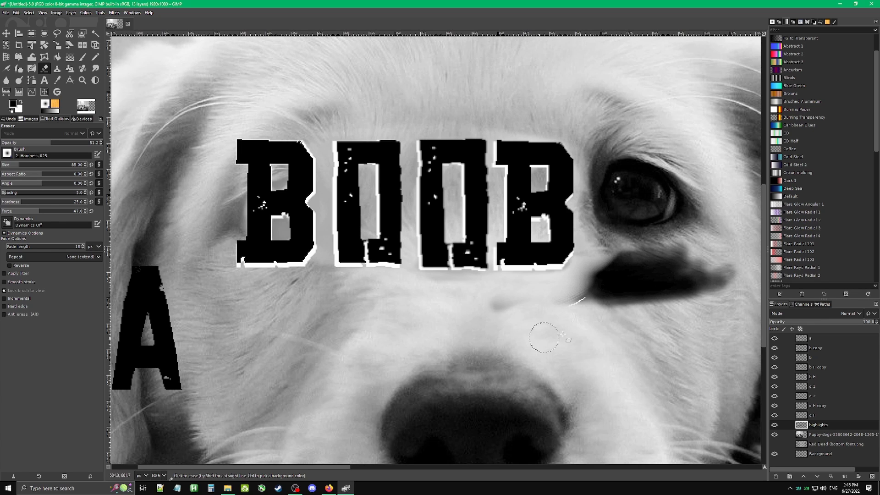
mouse_move(656, 293)
mouse_down()
mouse_move(720, 285)
mouse_move(595, 265)
mouse_move(681, 297)
mouse_move(695, 279)
mouse_move(679, 263)
mouse_move(706, 249)
mouse_move(635, 284)
mouse_move(475, 311)
mouse_move(671, 299)
mouse_move(646, 286)
mouse_move(510, 306)
mouse_up()
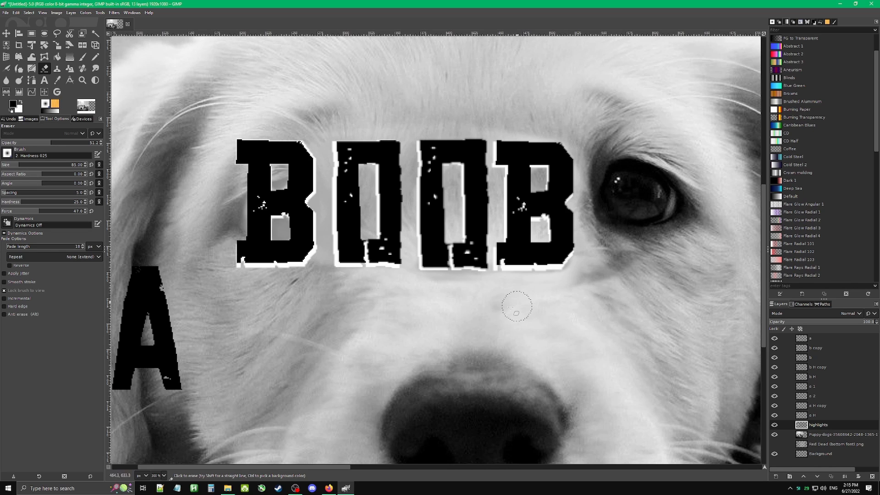
mouse_move(623, 301)
mouse_down()
mouse_move(721, 270)
mouse_move(607, 307)
mouse_move(585, 296)
mouse_move(597, 276)
mouse_up()
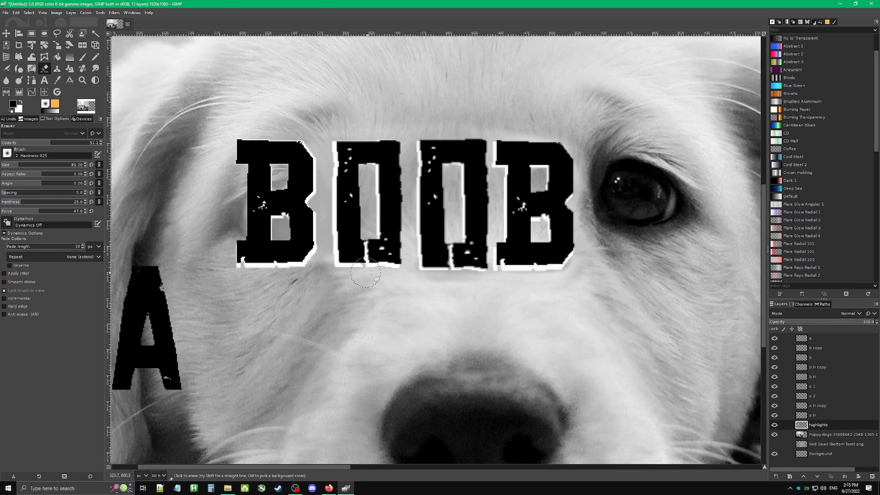
Enable the Eraser's Incremental option.
key(1)
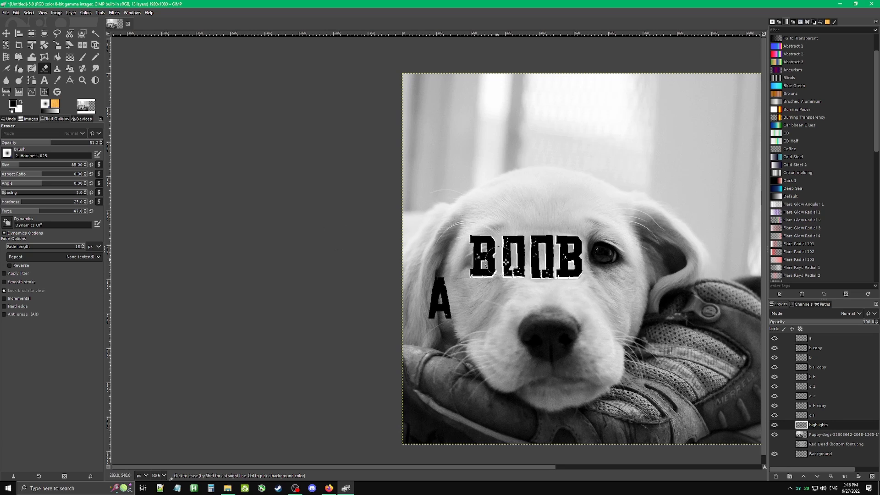
click(5, 298)
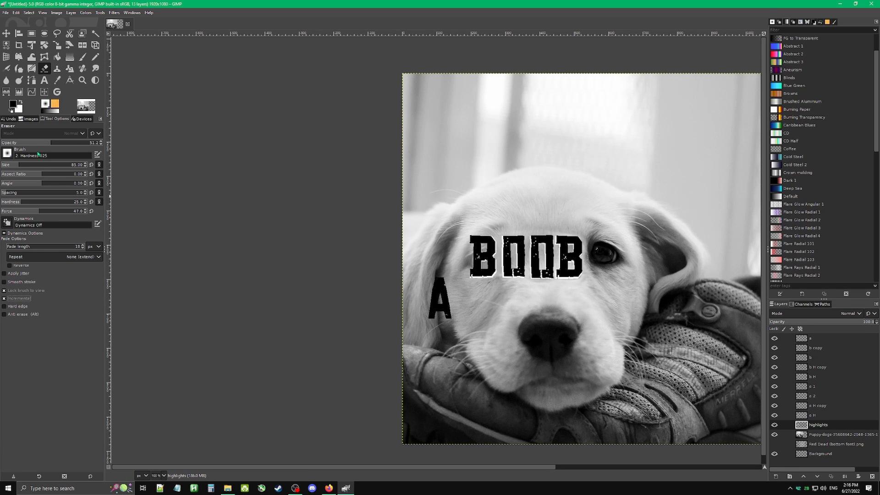
scroll(552, 281, up, 4)
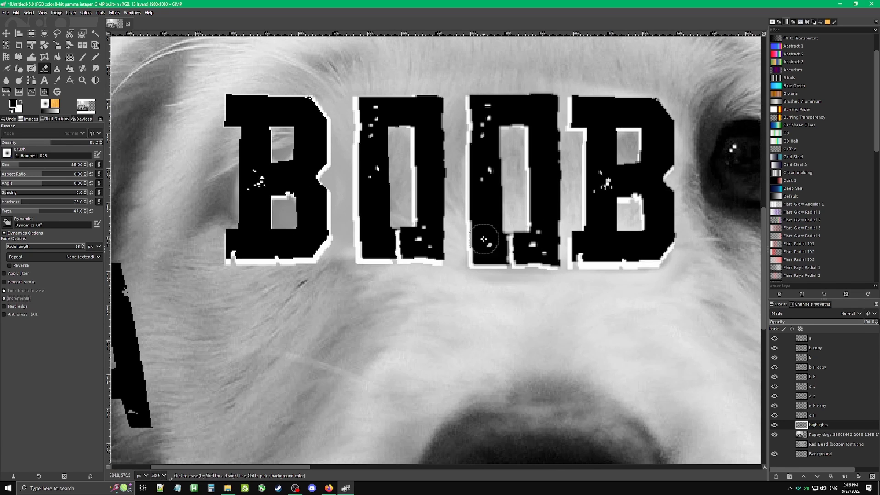
Try the Paintbrush at 54.4 opacity with Incremental enabled, building up a black test stroke across the puppy's forehead.
click(83, 57)
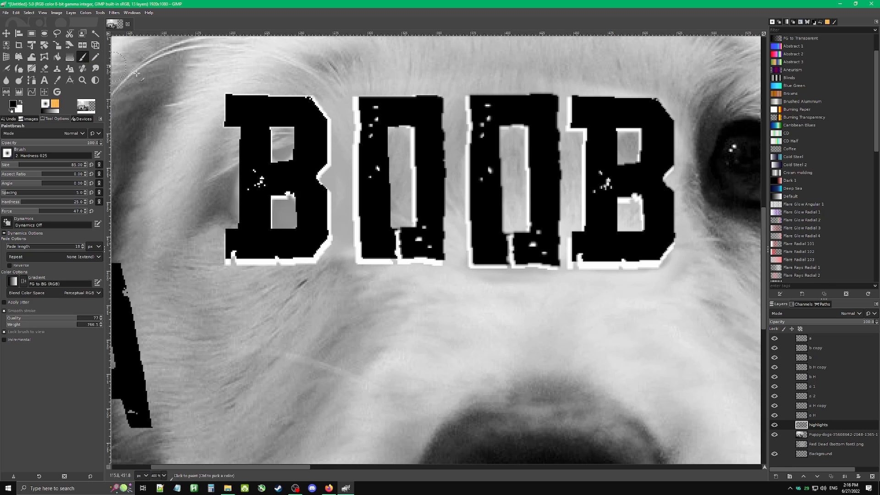
scroll(402, 254, up, 3)
scroll(401, 254, up, 1)
drag(92, 143, 70, 149)
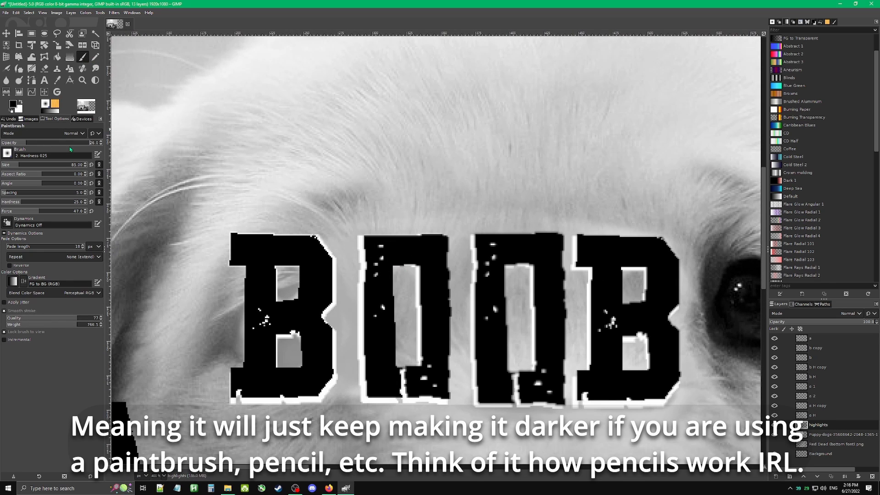
click(68, 339)
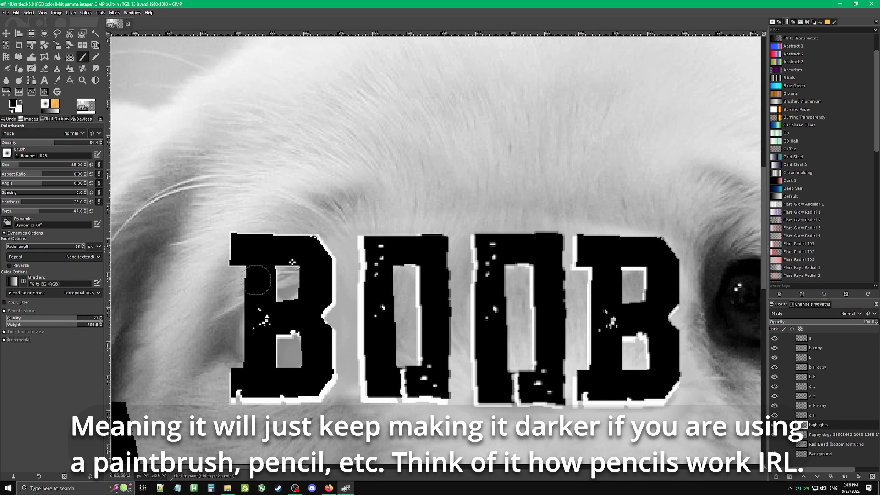
click(437, 156)
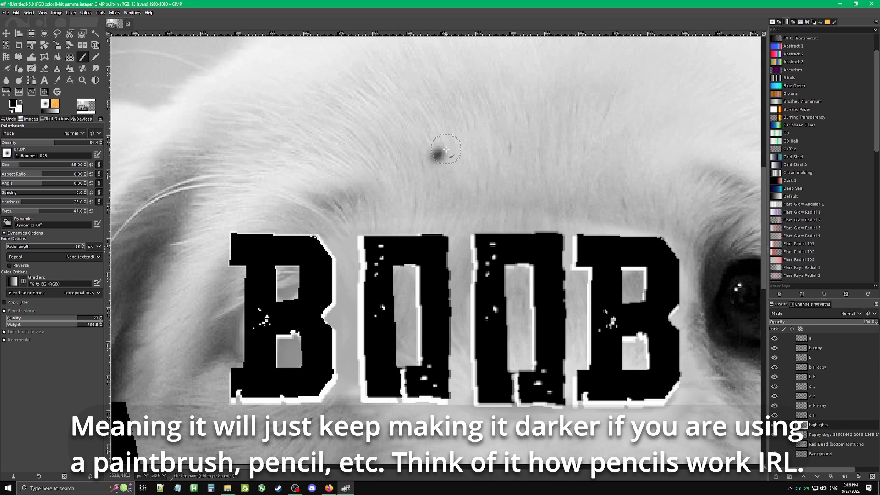
click(441, 152)
mouse_move(444, 151)
mouse_down()
mouse_move(592, 143)
mouse_move(421, 150)
mouse_move(587, 145)
mouse_move(430, 151)
mouse_move(566, 150)
mouse_move(538, 137)
mouse_move(598, 136)
mouse_move(448, 143)
mouse_up()
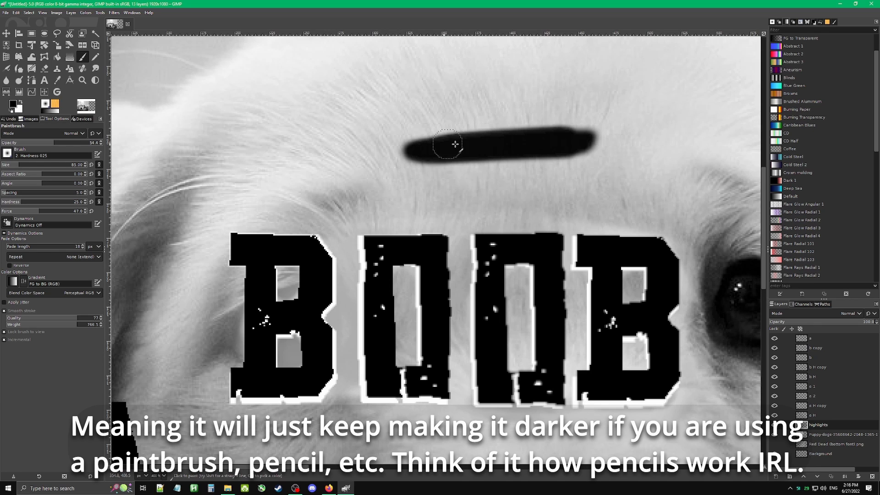
Raise the Paintbrush opacity to 100, lower its Hardness and Force, and paint a second test stroke above the first B and O.
click(73, 145)
drag(74, 145, 102, 144)
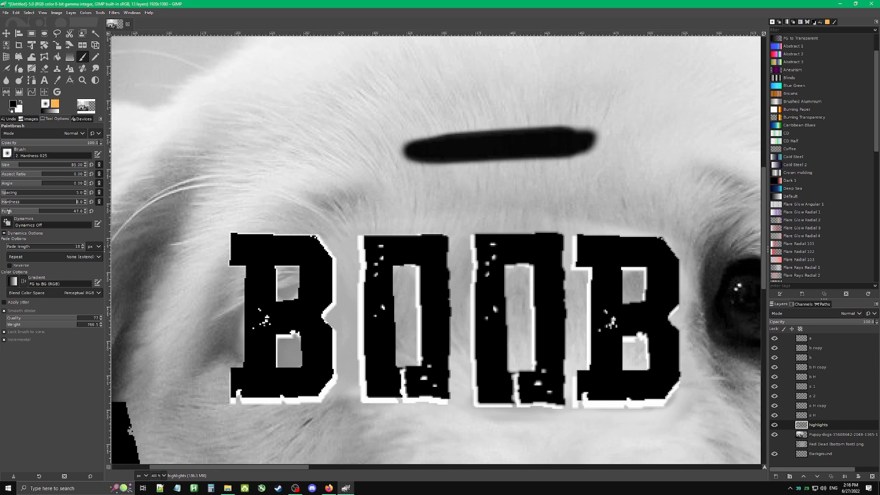
mouse_move(280, 186)
mouse_down()
mouse_move(456, 193)
mouse_move(265, 173)
mouse_move(445, 183)
mouse_move(301, 181)
mouse_move(428, 184)
mouse_move(330, 188)
mouse_move(428, 182)
mouse_move(274, 175)
mouse_move(438, 184)
mouse_move(291, 182)
mouse_up()
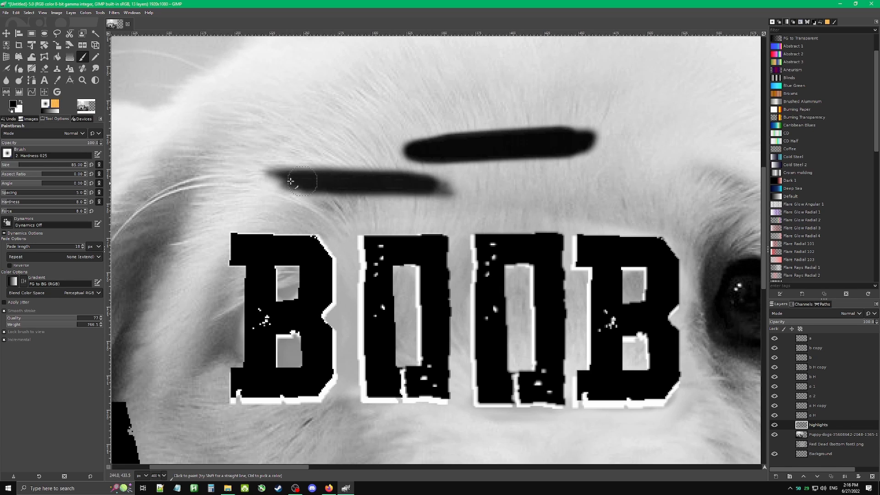
mouse_move(413, 187)
mouse_down()
mouse_move(314, 194)
mouse_move(445, 190)
mouse_move(274, 177)
mouse_move(360, 168)
mouse_move(417, 174)
mouse_move(330, 180)
mouse_move(442, 187)
mouse_move(288, 186)
mouse_up()
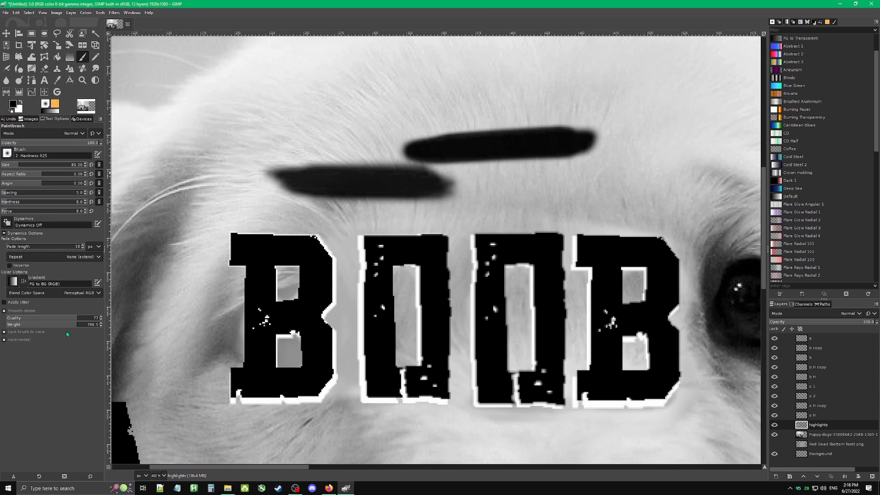
Undo the black test strokes painted on the puppy's forehead.
scroll(526, 205, down, 2)
scroll(556, 225, down, 1)
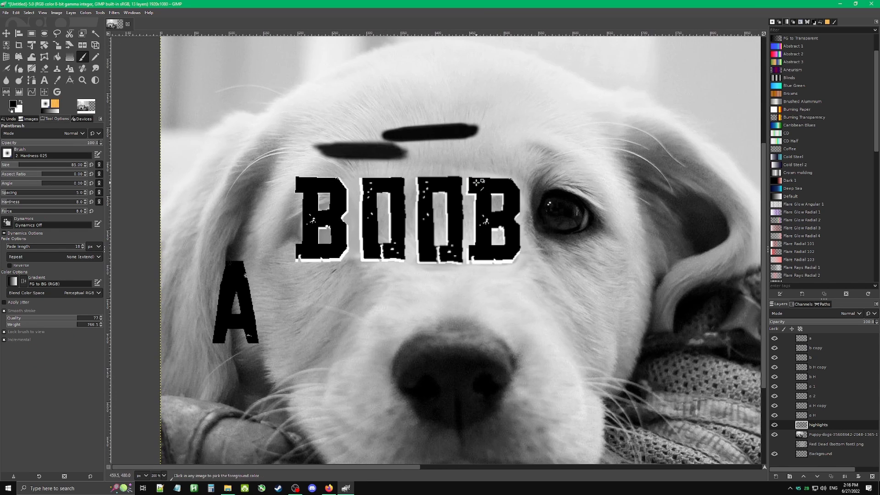
key(ctrl+z)
key(ctrl+z)
key(ctrl+z)
scroll(546, 191, down, 2)
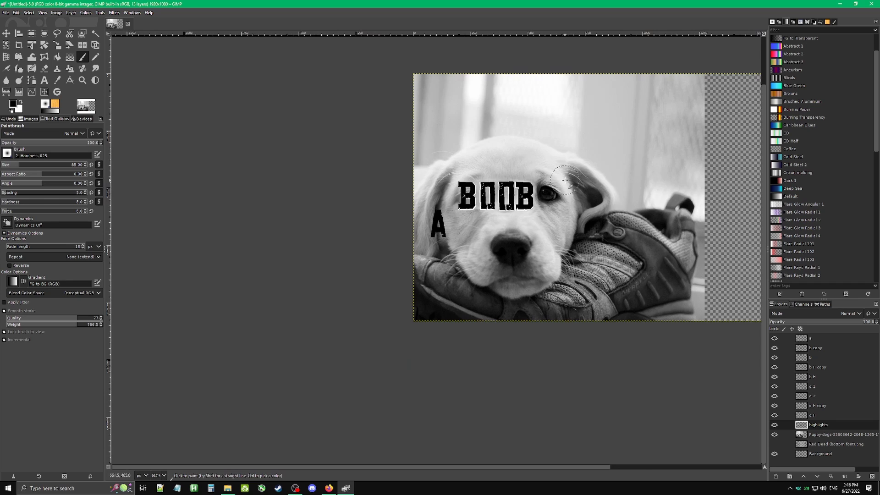
Add the text "Fucker" in 85 px Consolas near the photo's upper-left corner and shrink its text box around the word.
drag(552, 195, 457, 250)
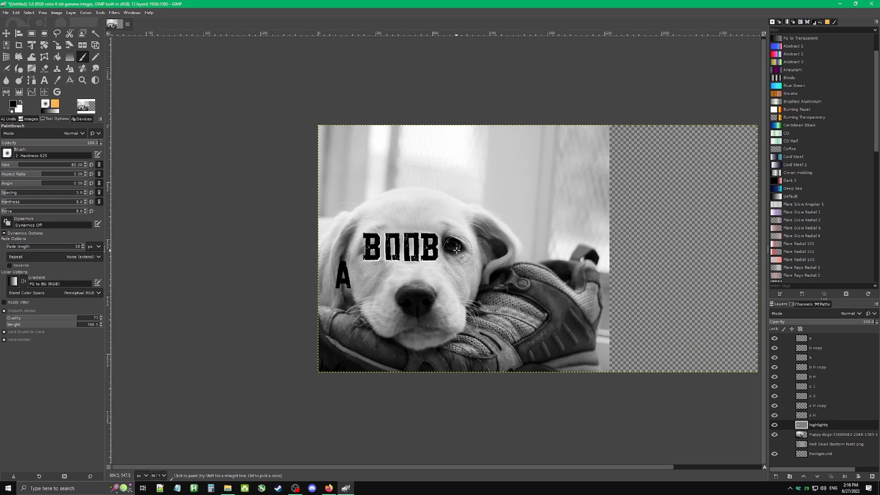
click(44, 80)
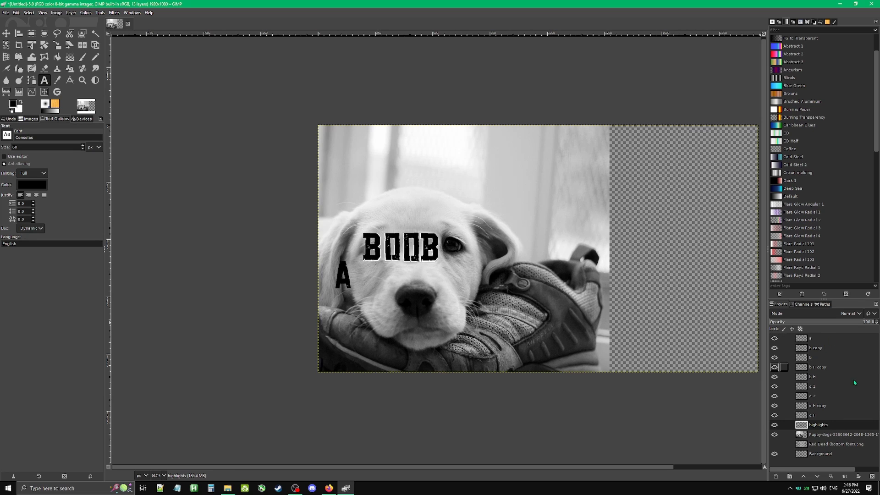
scroll(365, 192, up, 3)
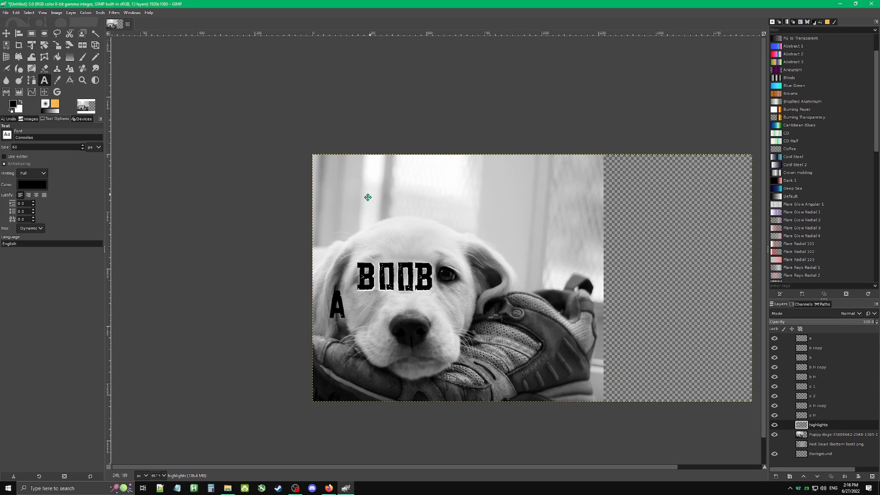
drag(332, 168, 481, 211)
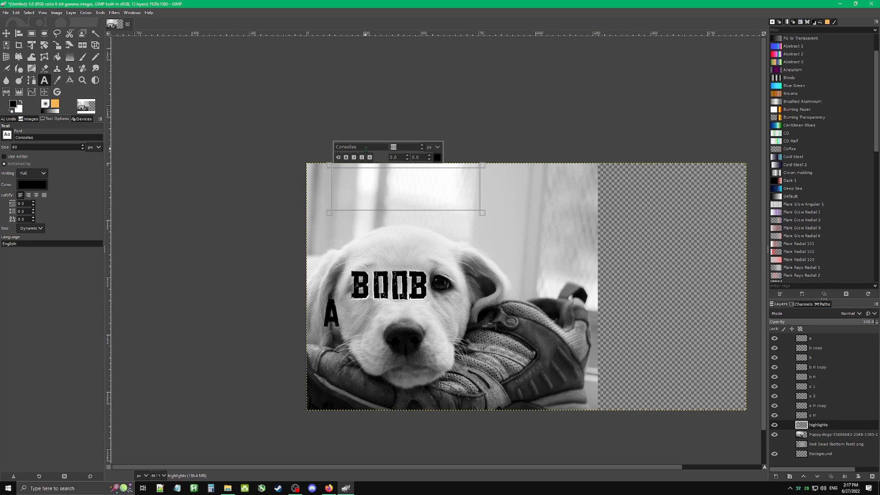
text(85)
text(Fucker)
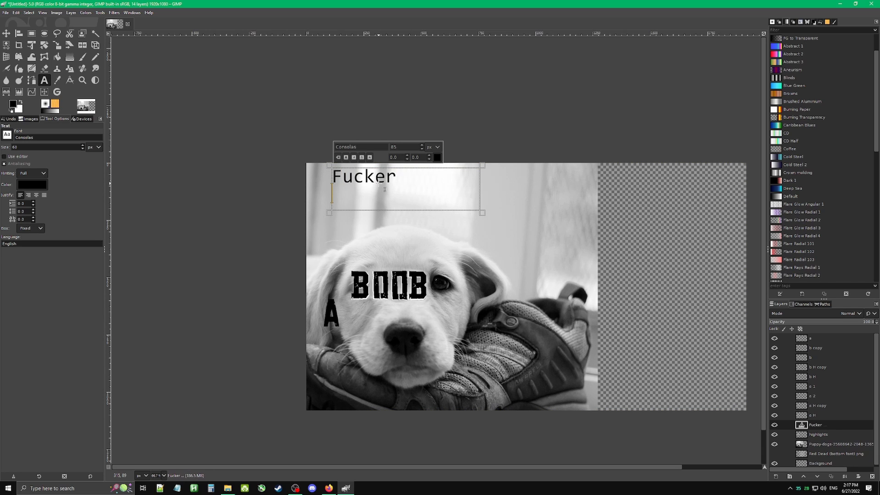
drag(449, 206, 419, 185)
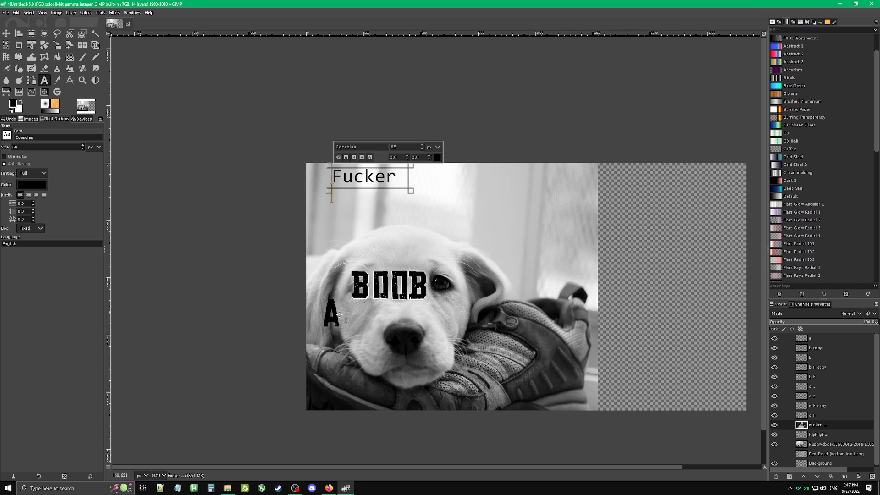
Move the "Fucker" text layer down and right so it sits just above the puppy's head.
click(6, 33)
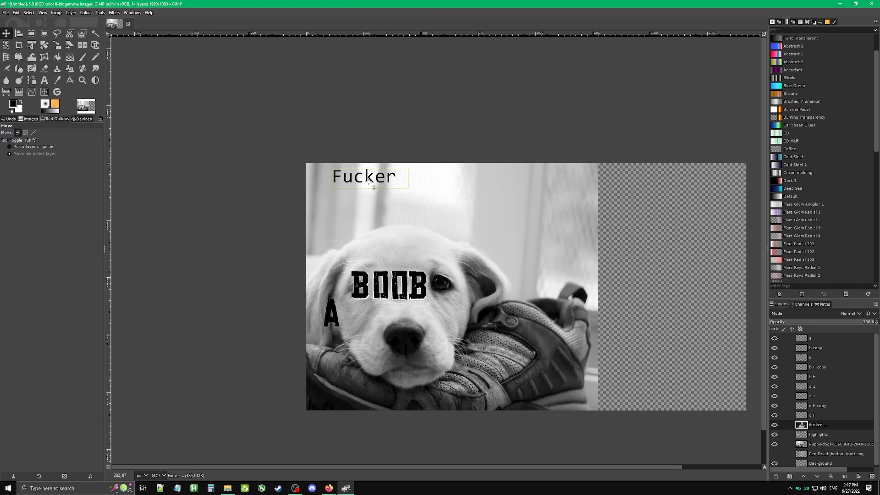
drag(369, 187, 442, 225)
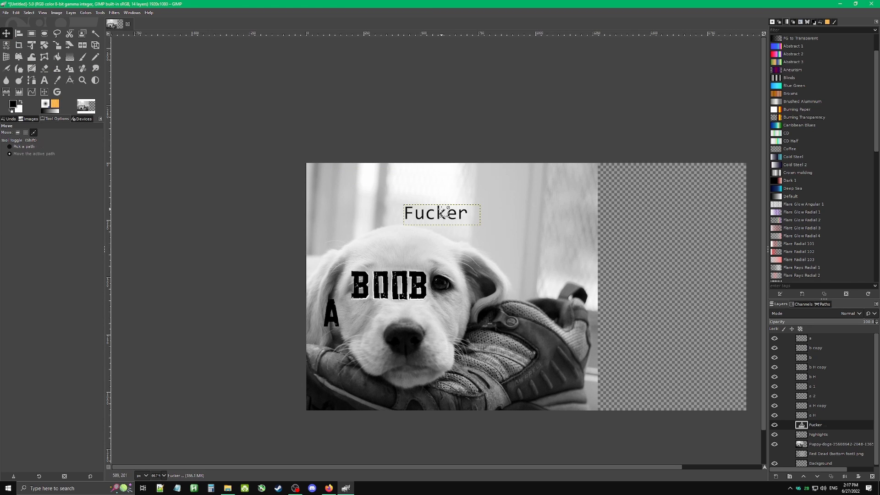
ctrl+scroll(444, 210, up, 2)
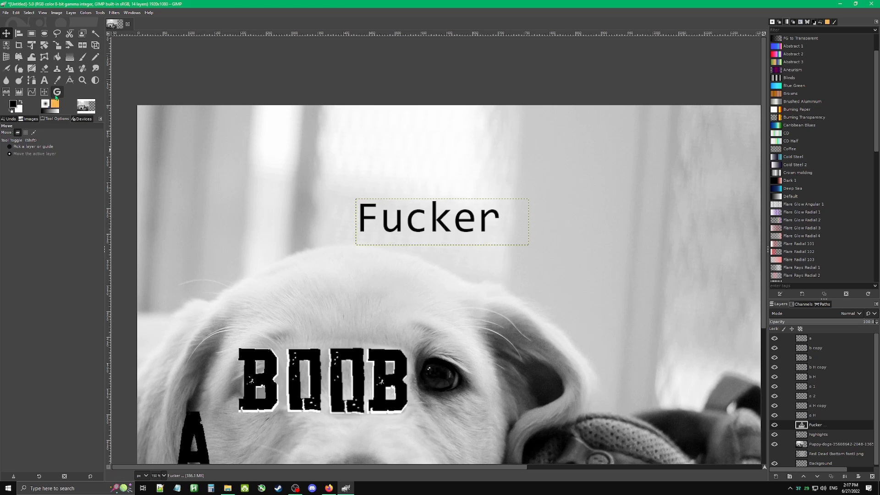
Make the whole word "Fucker" bold.
click(44, 80)
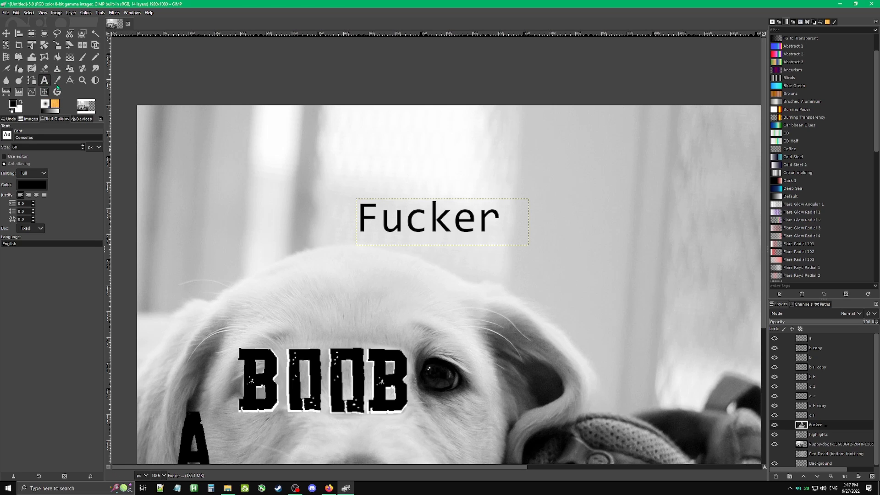
click(382, 225)
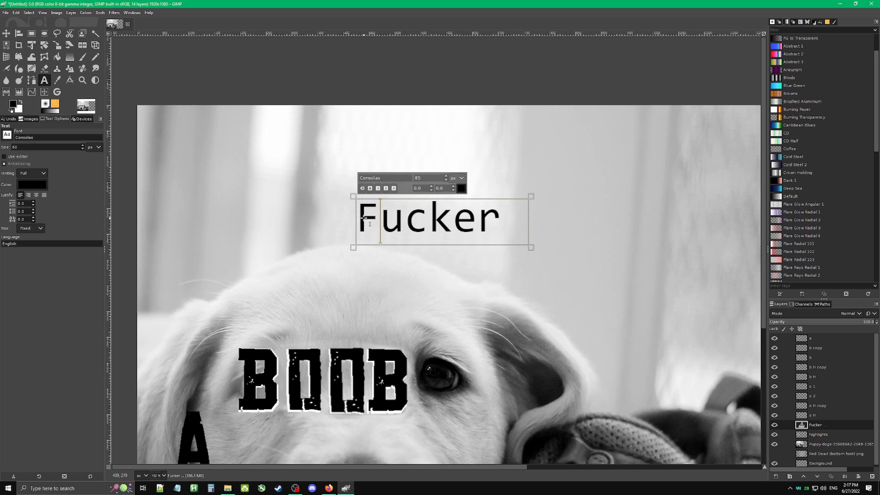
drag(363, 219, 501, 225)
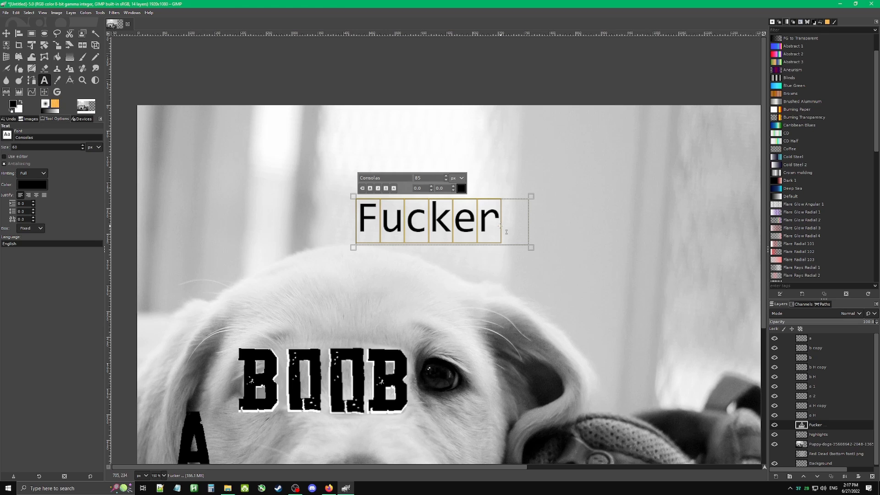
click(371, 188)
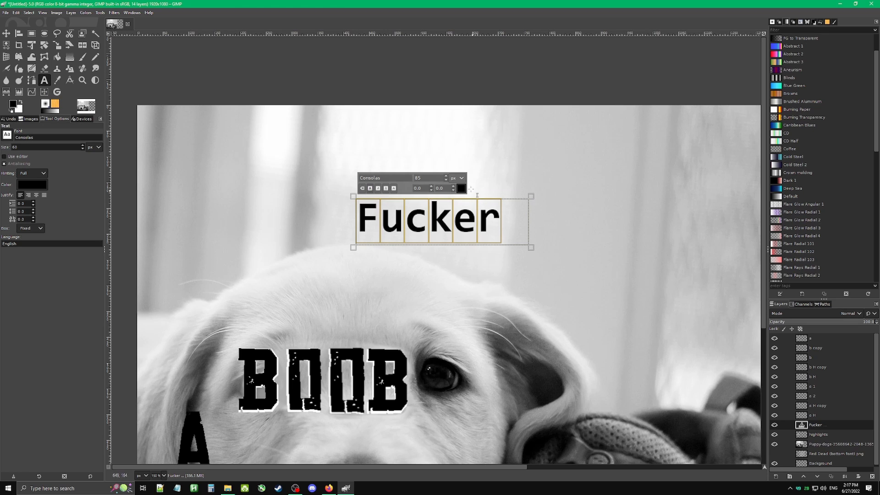
Increase the selected text's size to 131 px and enlarge its text box so the word fits on one line.
click(447, 177)
click(447, 176)
click(448, 176)
click(447, 176)
click(448, 176)
click(448, 176)
click(447, 176)
click(447, 176)
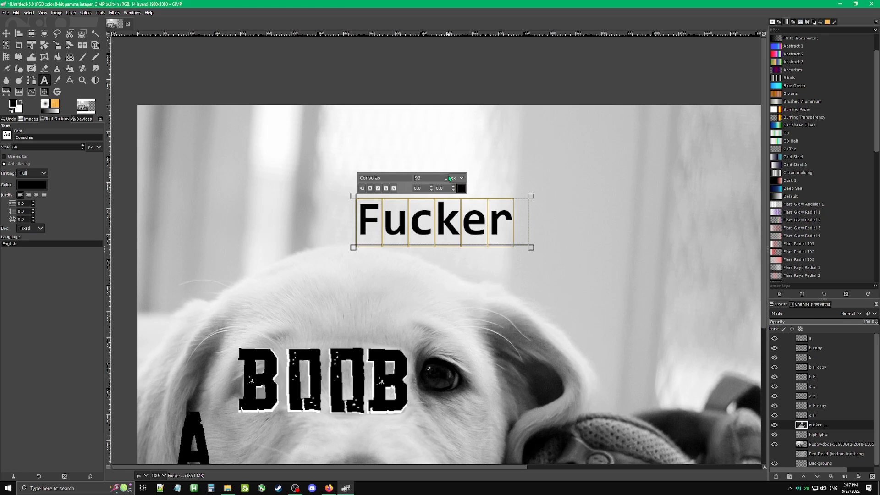
click(448, 176)
click(447, 176)
click(447, 179)
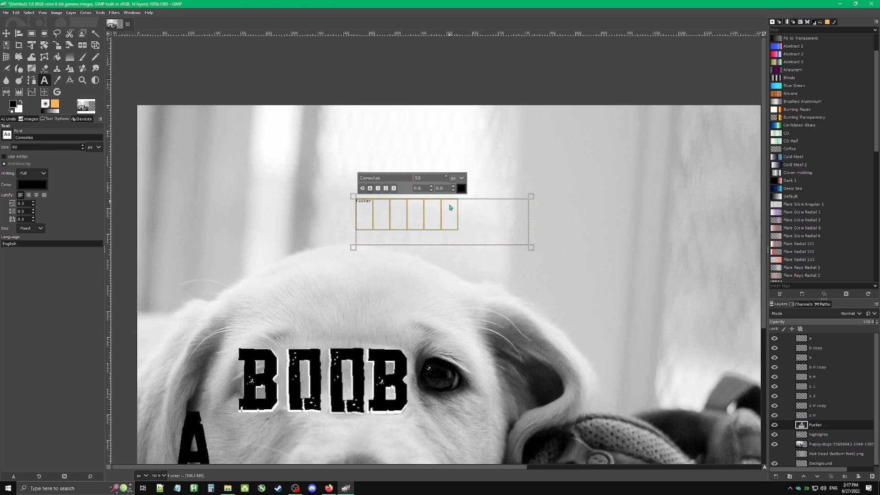
click(447, 177)
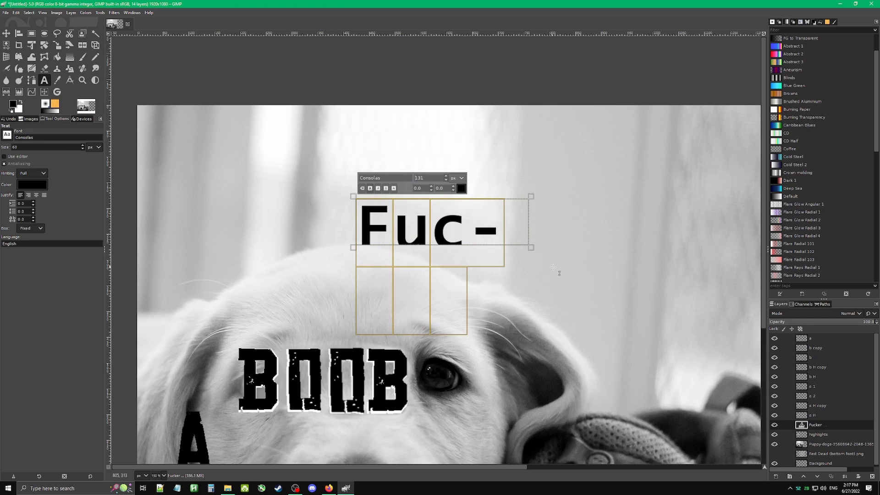
drag(531, 248, 586, 277)
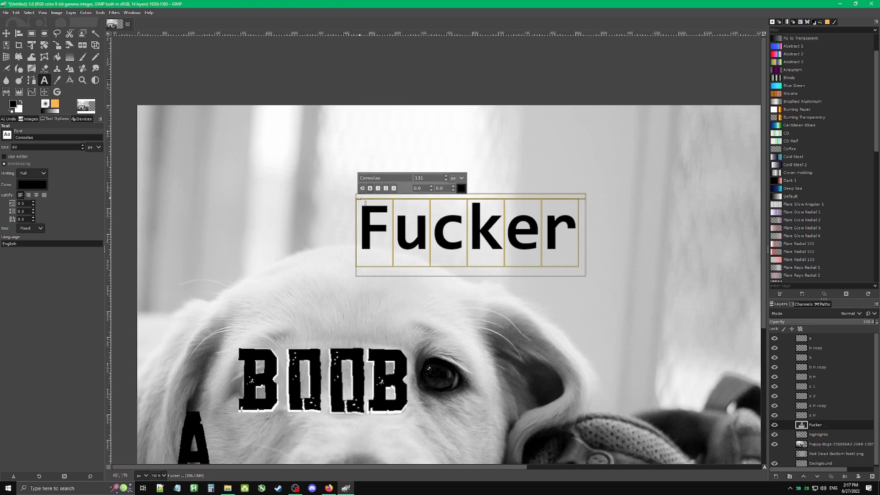
Underline the word "Fucker" and finish editing the text.
click(386, 189)
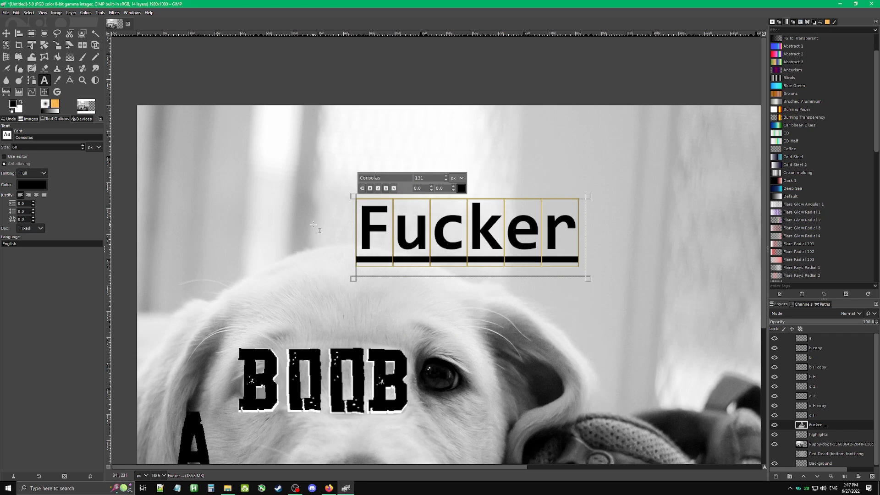
key(Escape)
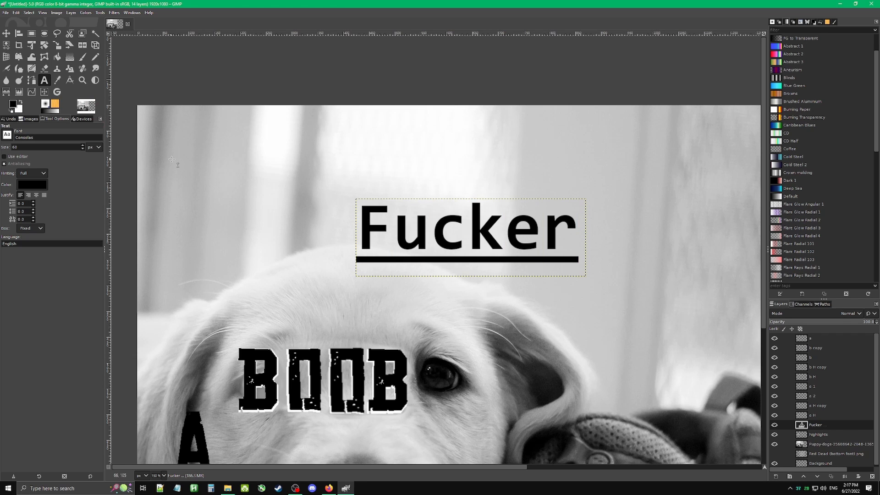
drag(341, 221, 298, 205)
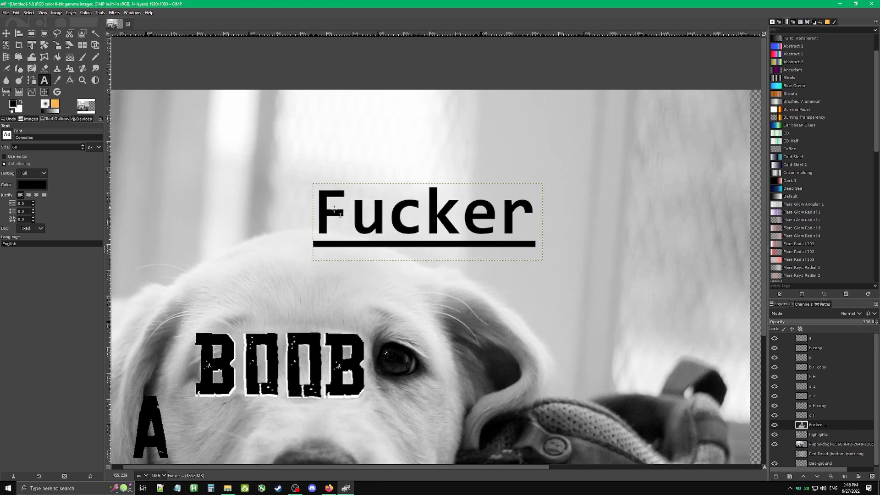
Duplicate the "Fucker" text layer, with the copy coloured white and placed beneath the black original.
right_click(819, 429)
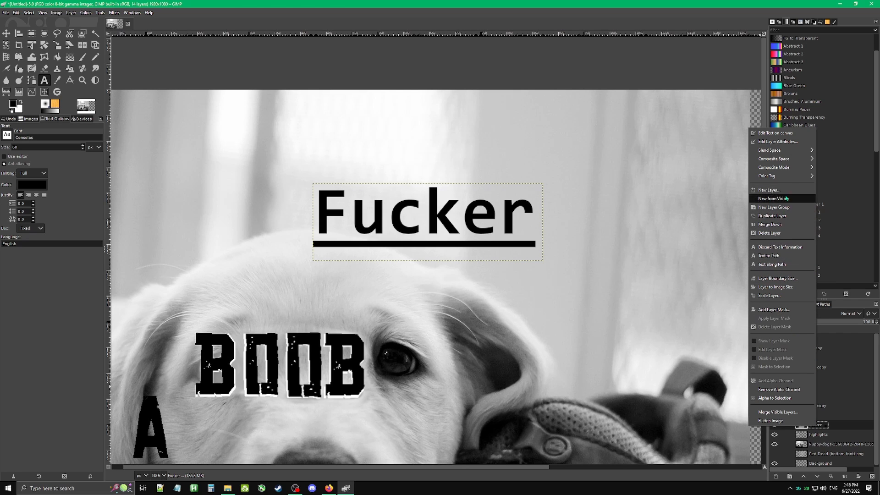
click(780, 216)
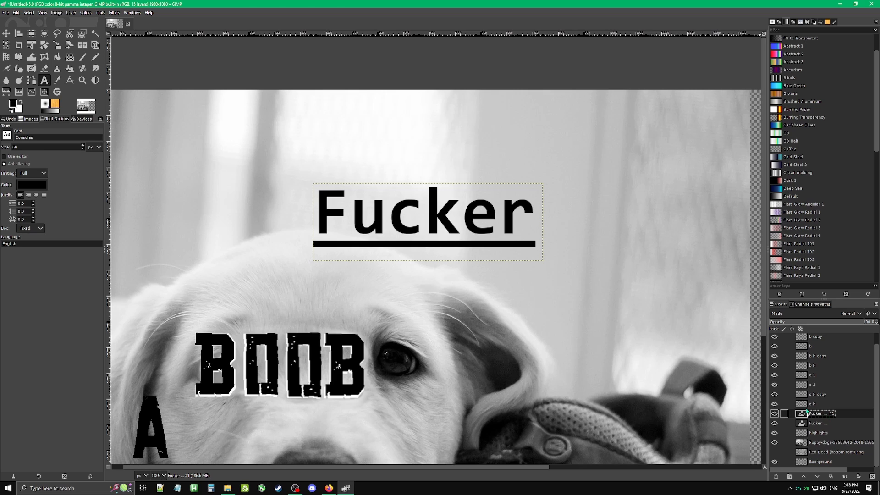
double_click(322, 214)
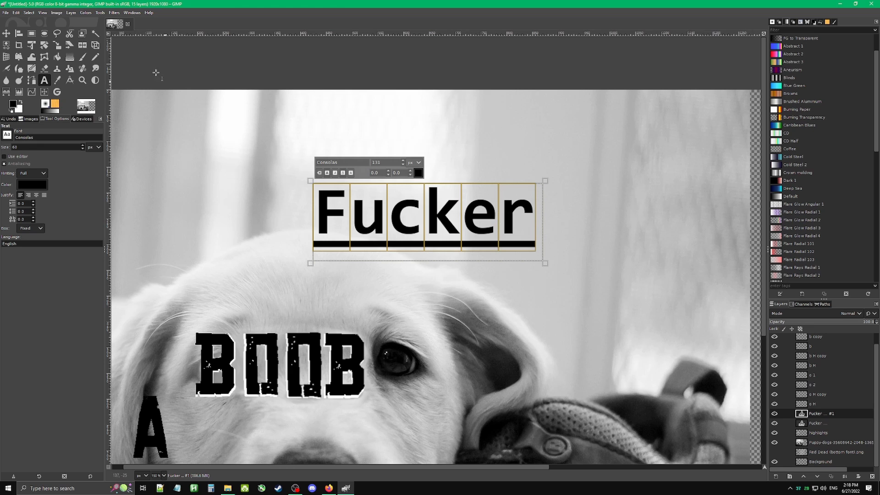
click(418, 173)
click(356, 125)
click(477, 233)
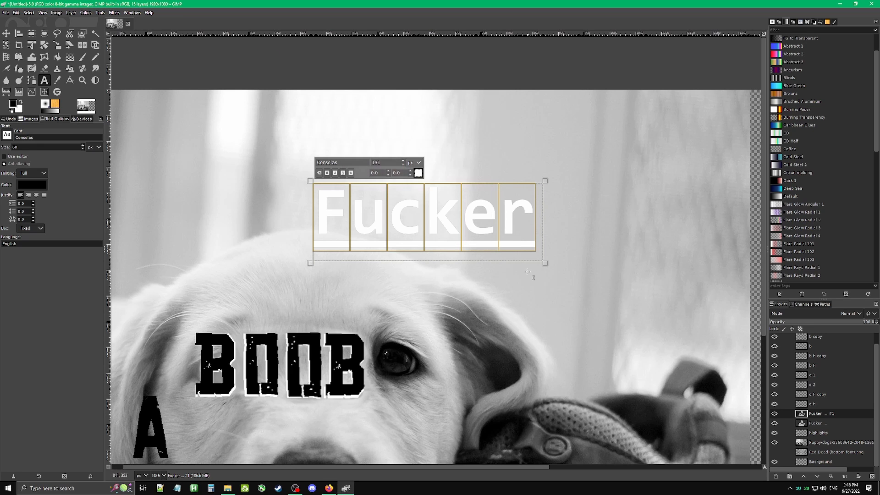
drag(821, 413, 825, 428)
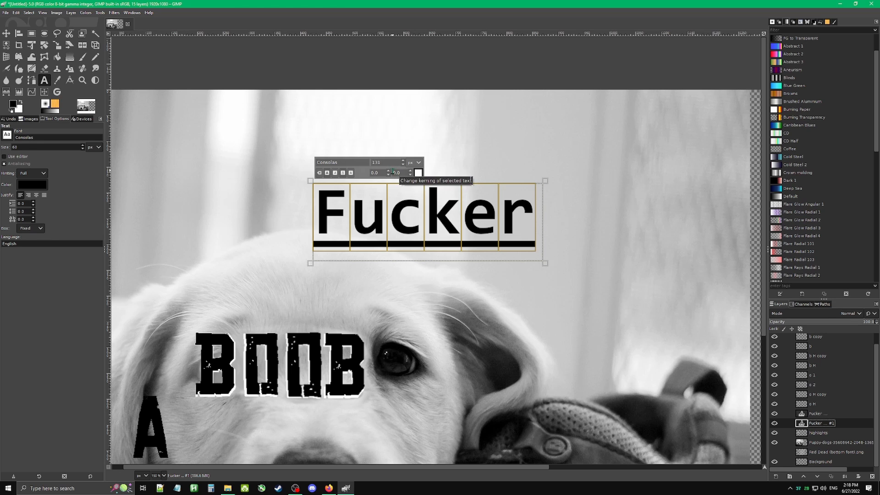
Try enlarging the white text copy to 132 px and restore its size to 131 px.
click(476, 197)
scroll(521, 196, up, 2)
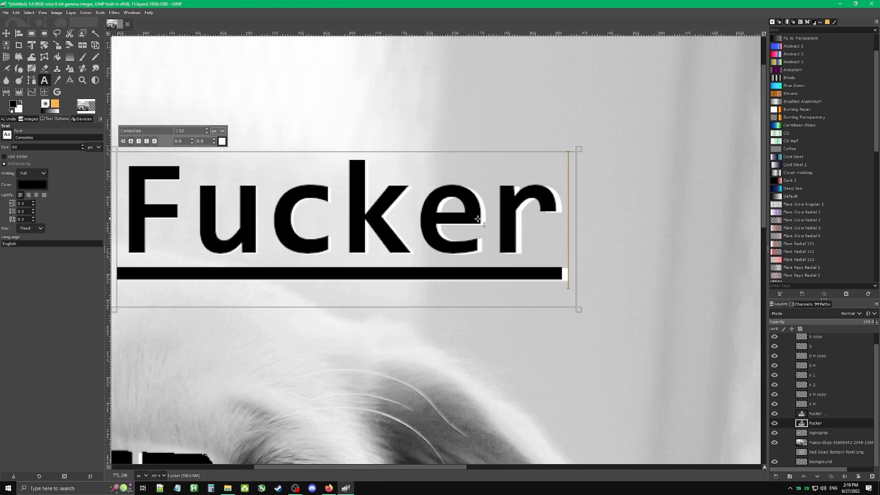
scroll(340, 200, left, 2)
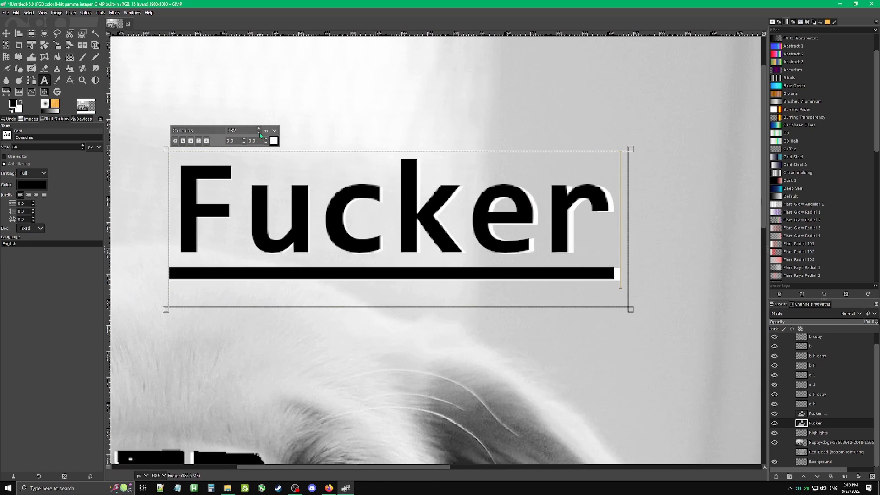
click(259, 133)
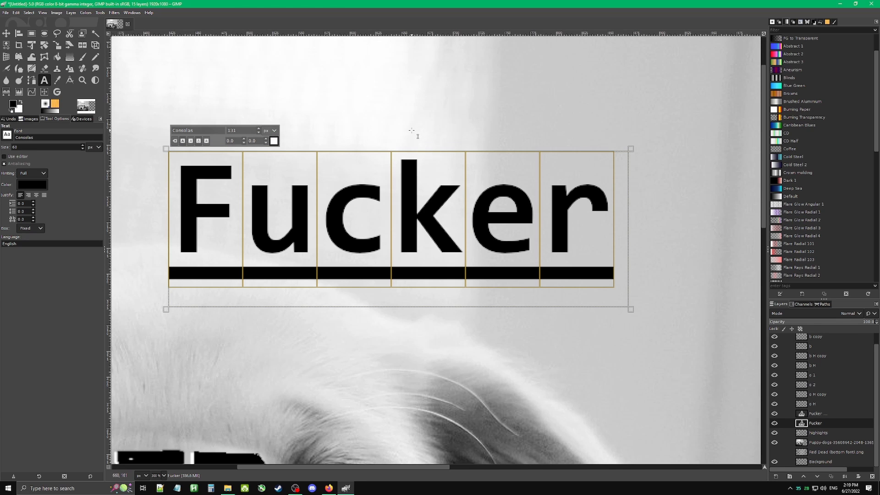
scroll(662, 222, down, 1)
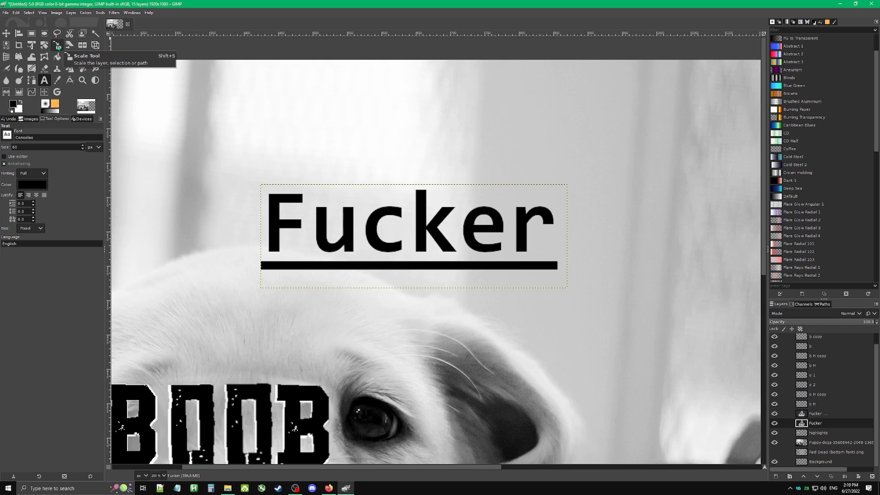
Scale the white text layer to 453 × 153 px, offset slightly up and right behind the black text as a highlight.
click(57, 45)
click(358, 217)
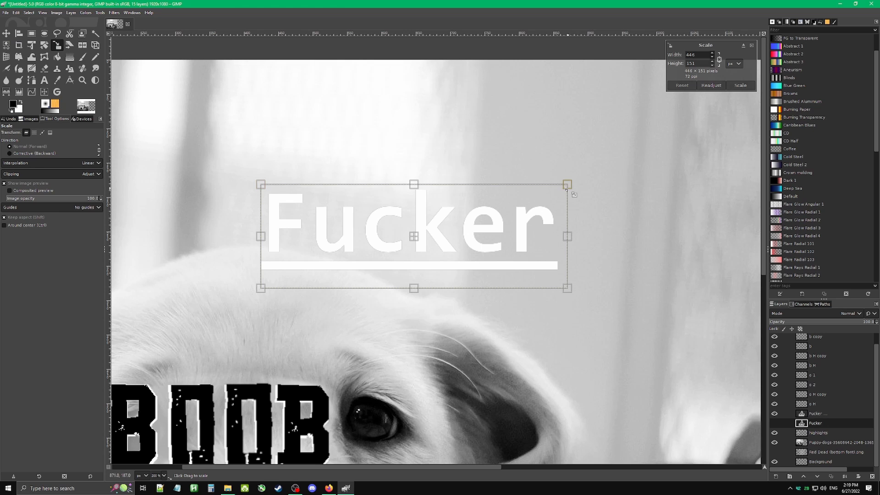
drag(574, 187, 573, 184)
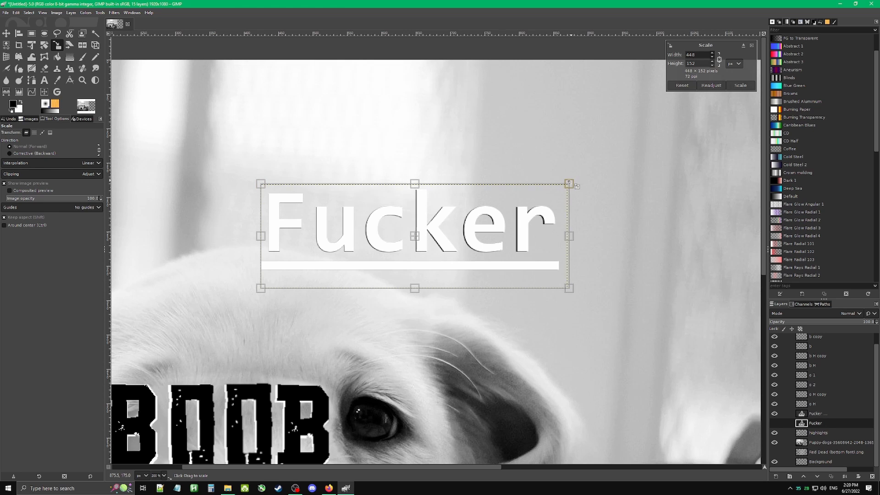
drag(425, 241, 422, 247)
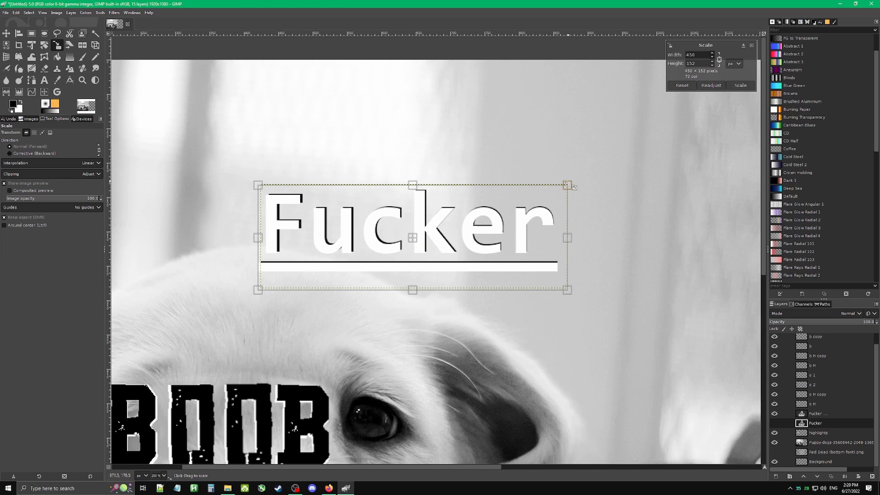
drag(567, 186, 570, 184)
mouse_move(423, 244)
mouse_down()
mouse_move(417, 236)
mouse_move(425, 242)
mouse_up()
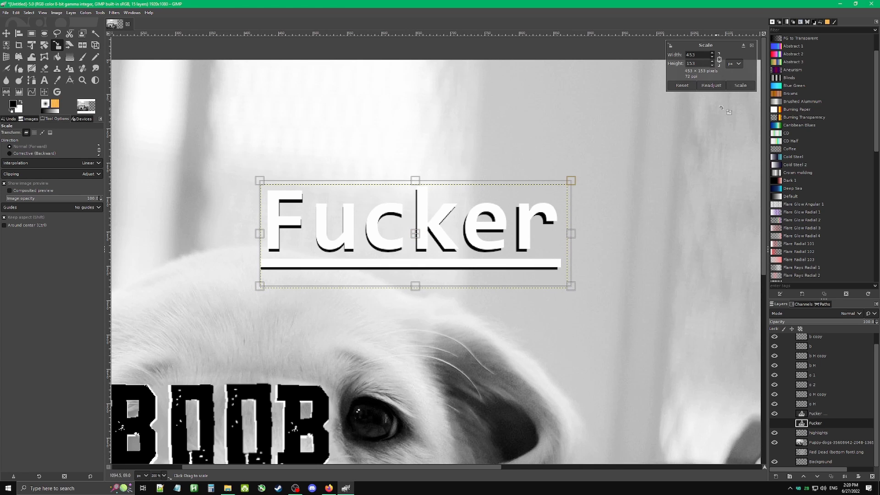
click(740, 88)
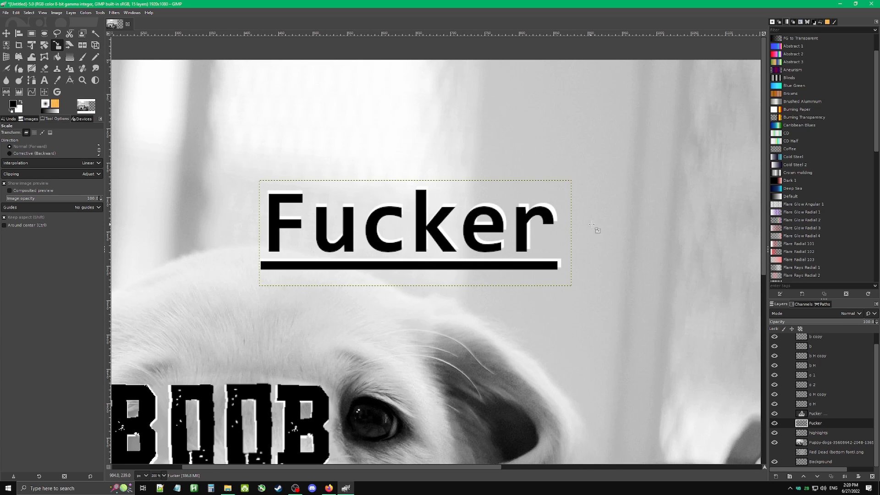
scroll(596, 229, down, 1)
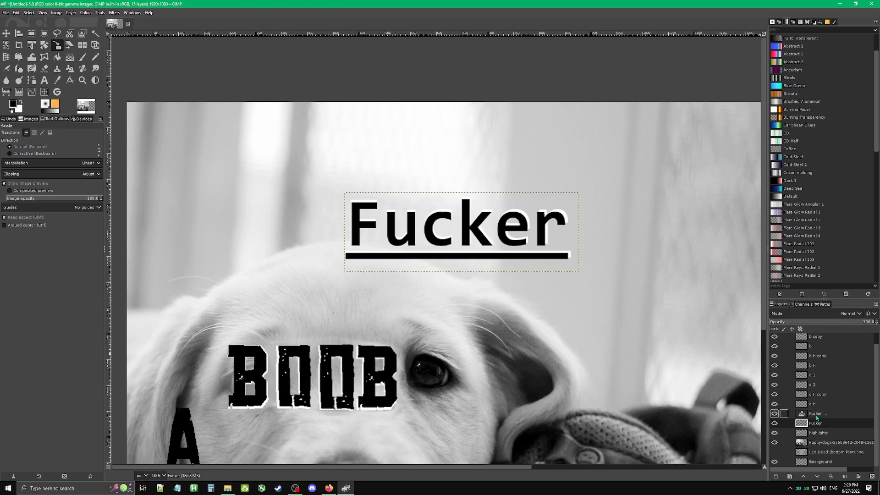
Reorder the white "Fucker" layer so it sits directly above the black text layer.
drag(816, 413, 818, 429)
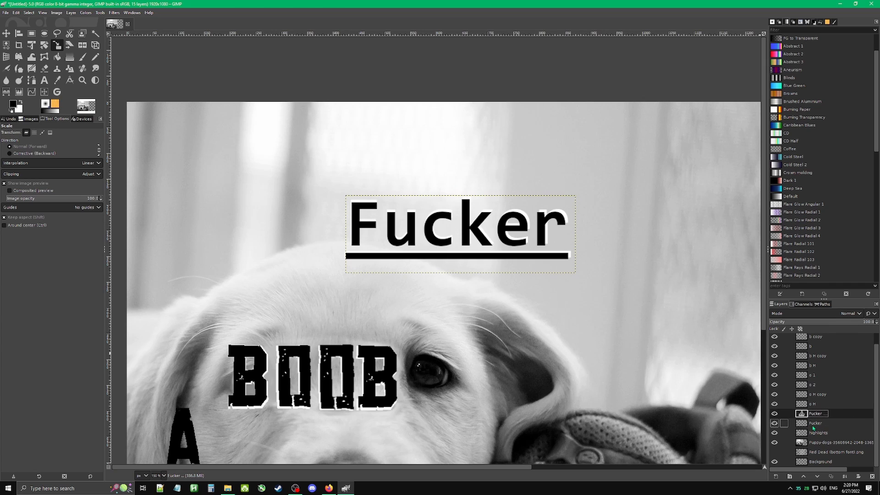
click(807, 425)
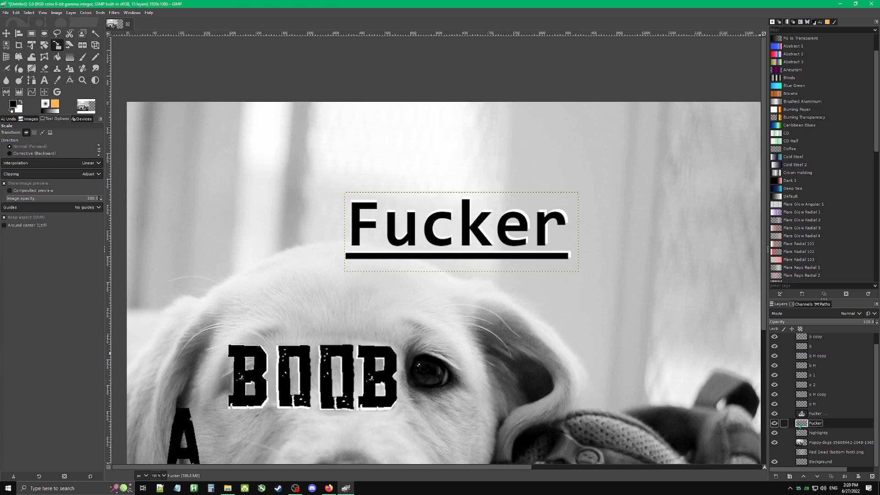
click(807, 405)
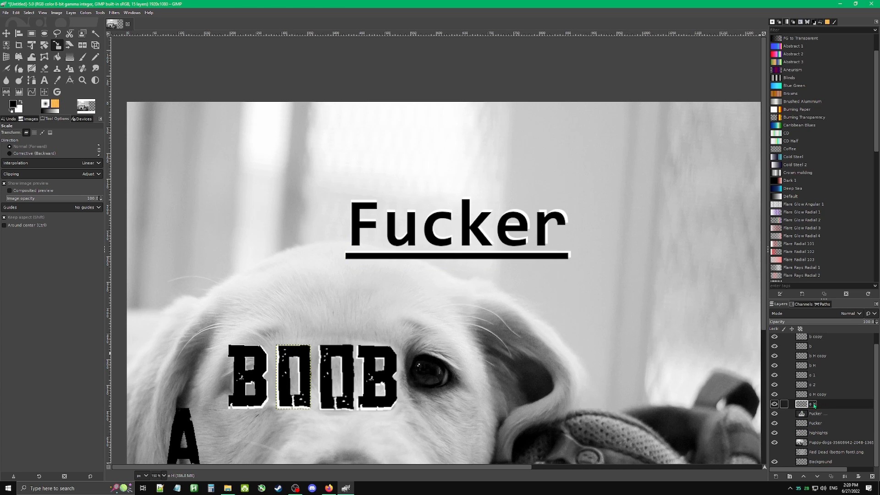
click(812, 415)
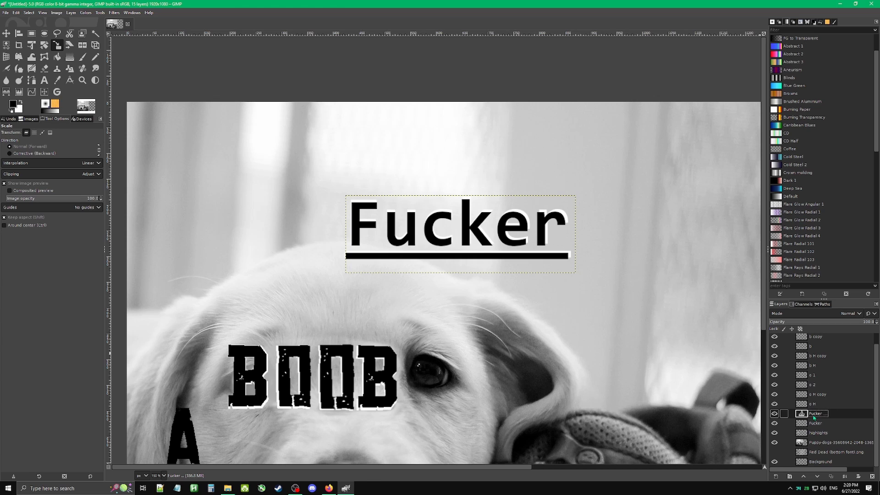
drag(815, 422, 815, 417)
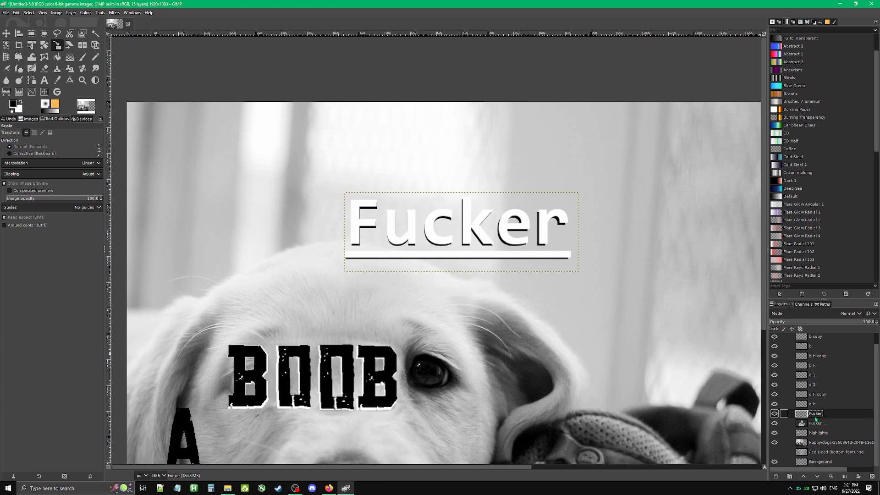
Try editing the black text by replacing its "k" with "jfdks", and restore the original spelling.
click(814, 424)
key(t)
click(514, 259)
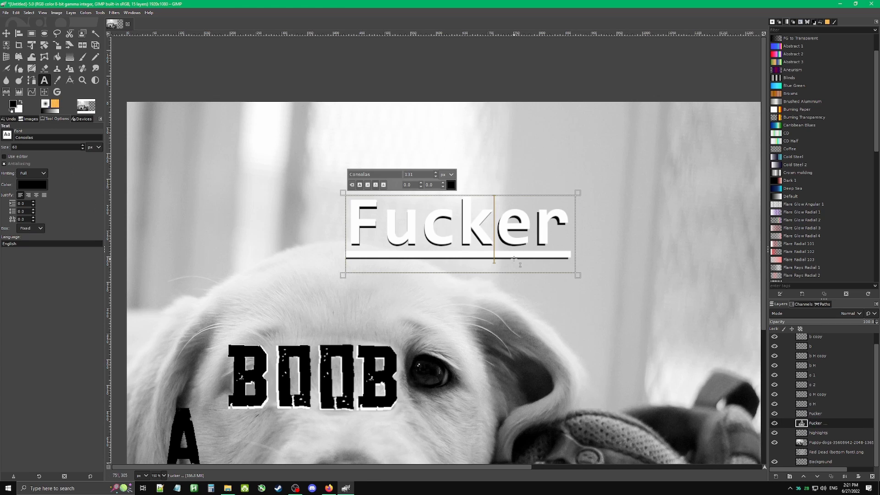
key(BackSpace)
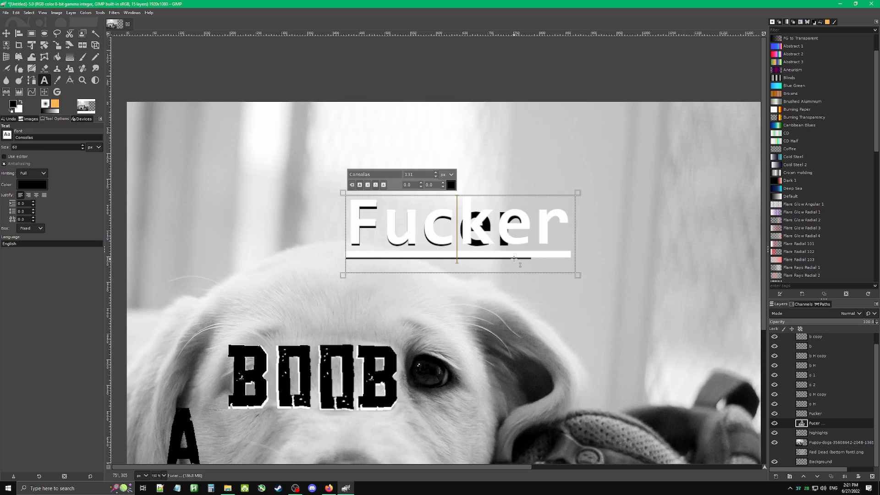
text(jfdks)
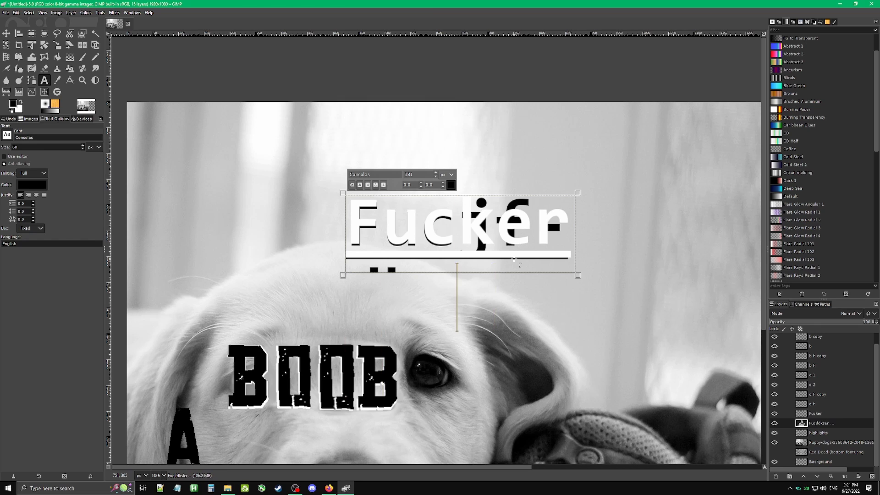
key(BackSpace)
key(BackSpace)
text(k)
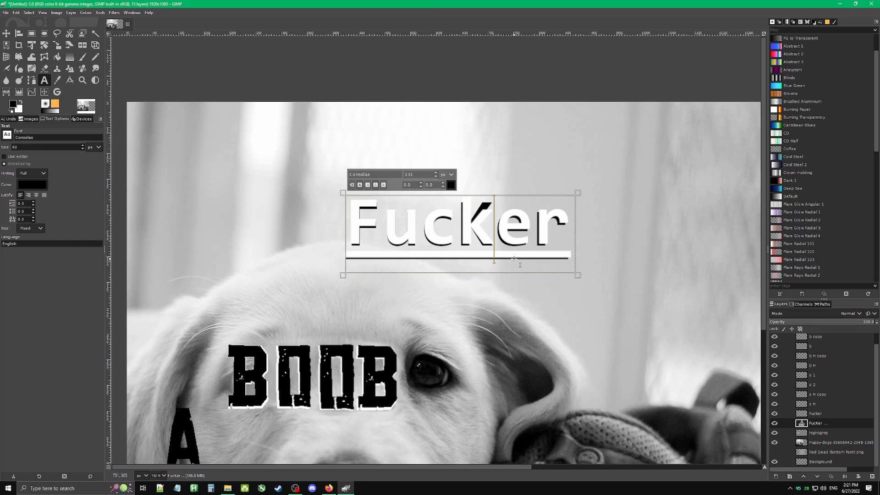
key(Escape)
Try to edit the scaled white text layer with the Text tool and cancel the edit.
click(824, 414)
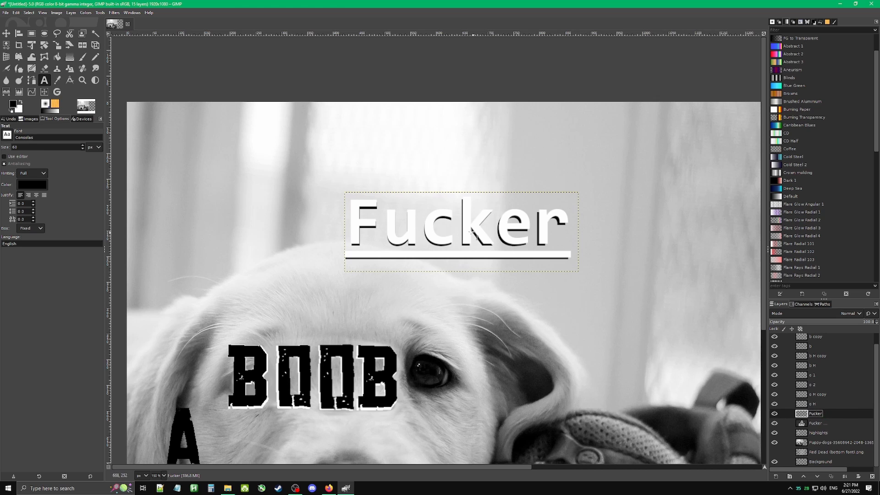
click(414, 225)
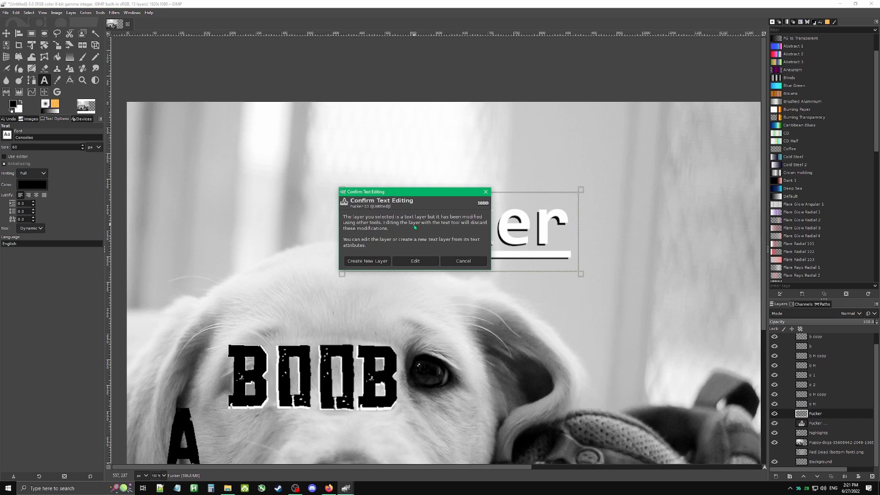
click(462, 261)
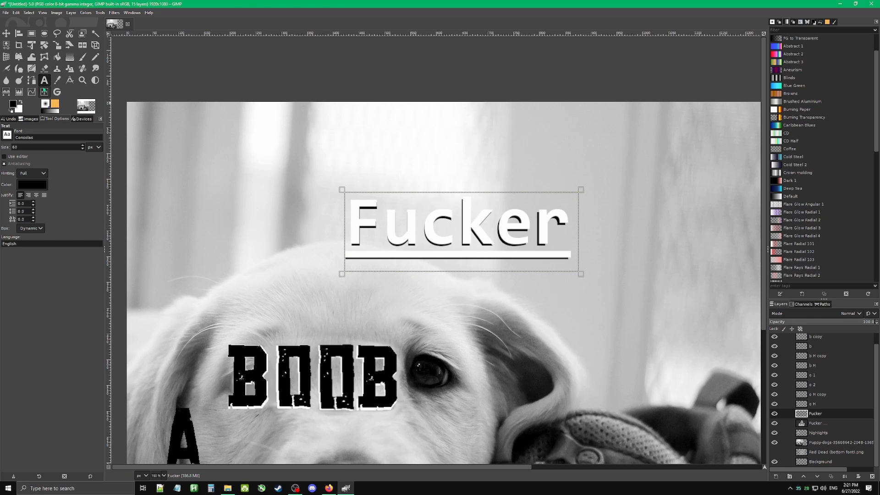
Scale the white text layer to about 449 × 152 px, with width and height unlinked.
click(59, 46)
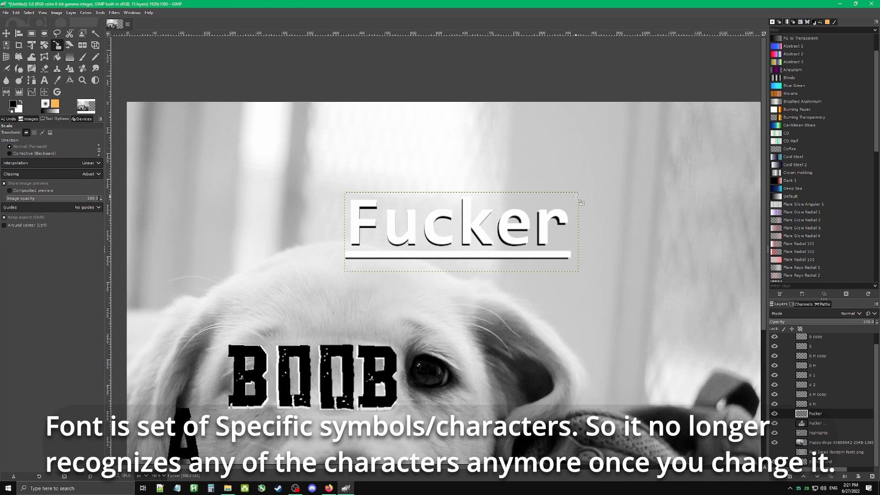
click(488, 223)
drag(585, 198, 583, 198)
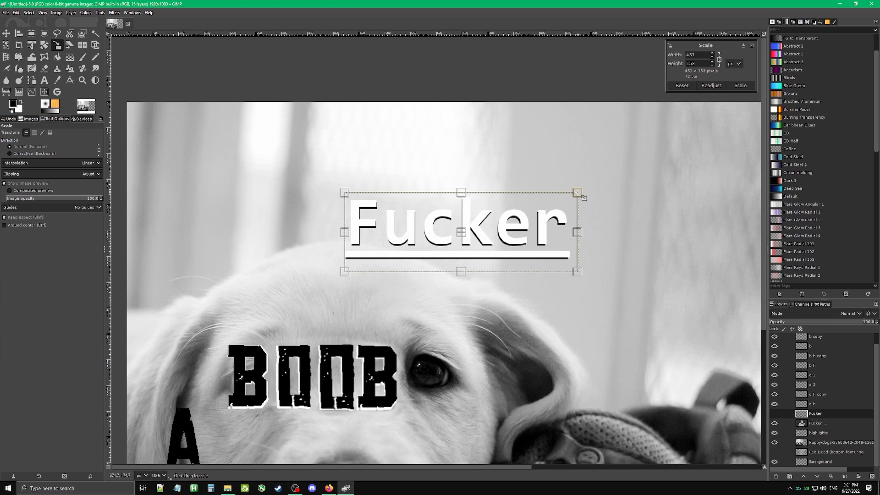
click(720, 60)
drag(462, 193, 464, 192)
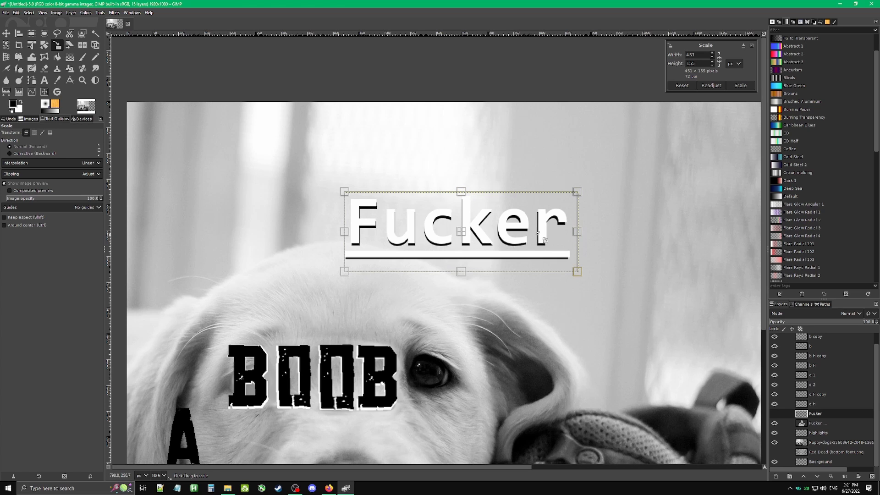
drag(577, 196, 576, 197)
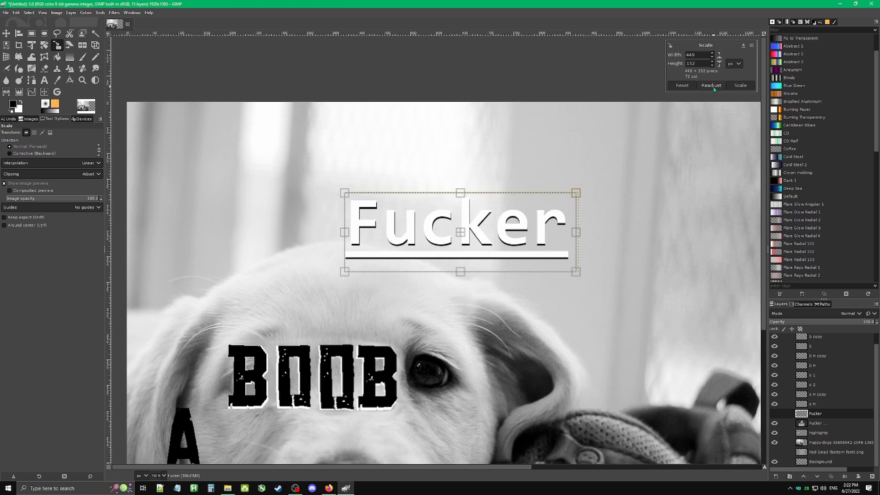
Readjust the scaling frame, stretch the white text slightly outward at its left edge, and apply the scaling.
click(713, 86)
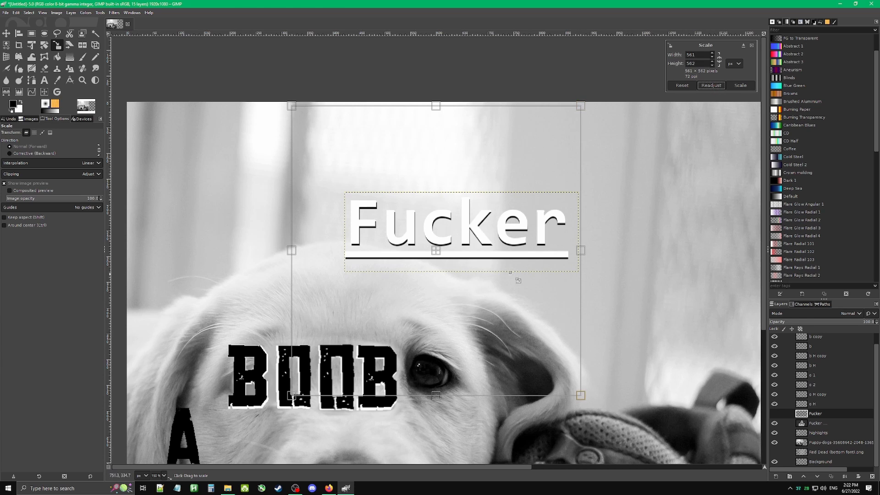
drag(436, 397, 434, 395)
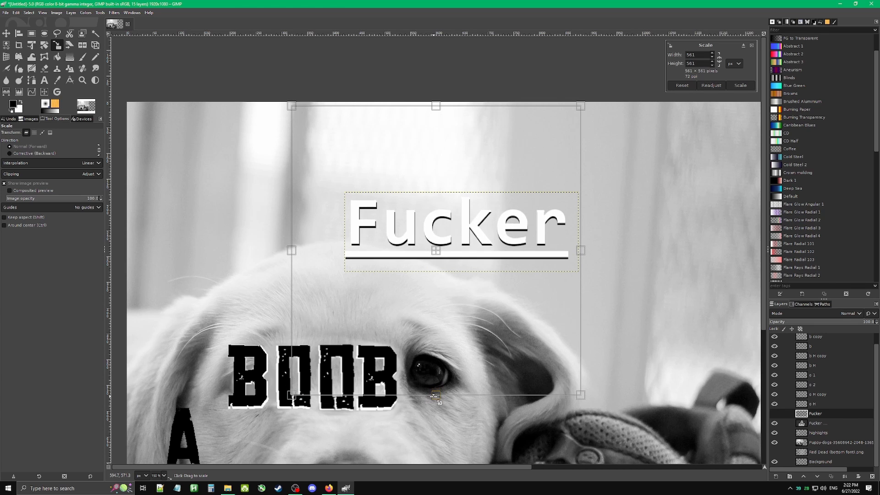
drag(291, 251, 288, 252)
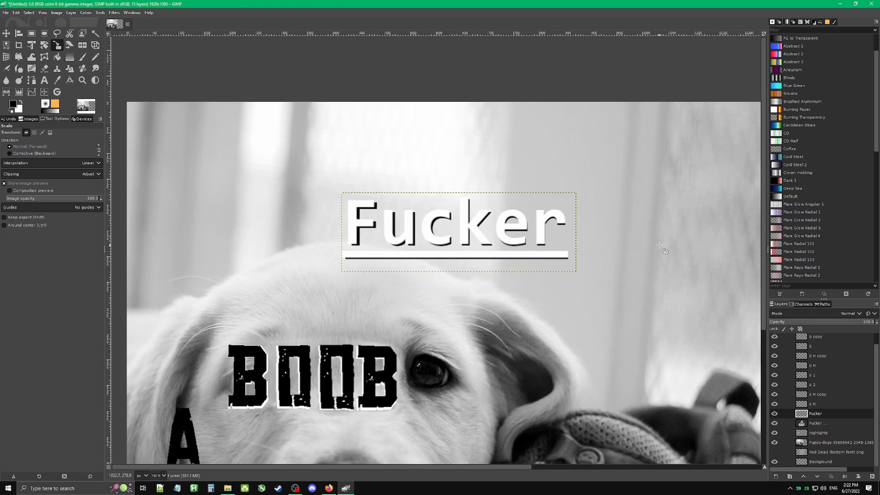
Check the white text with the black layer hidden, show that layer again, and merge the white layer down into it.
drag(475, 184, 431, 172)
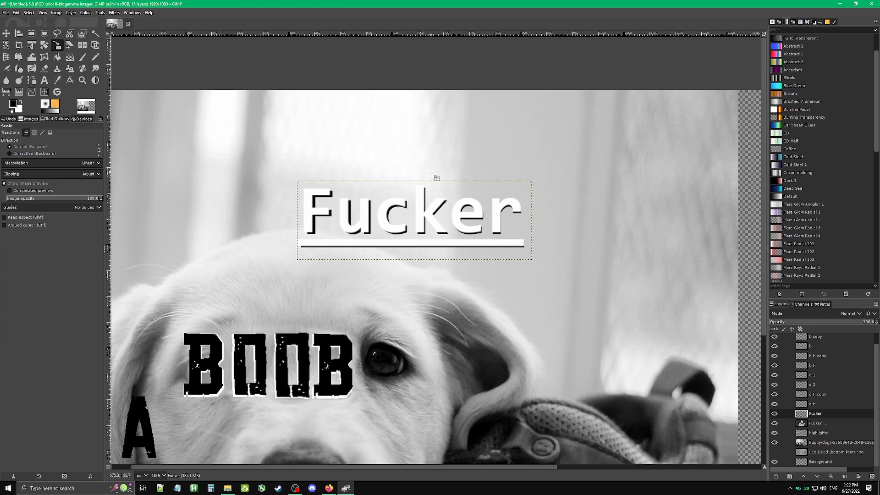
right_click(820, 414)
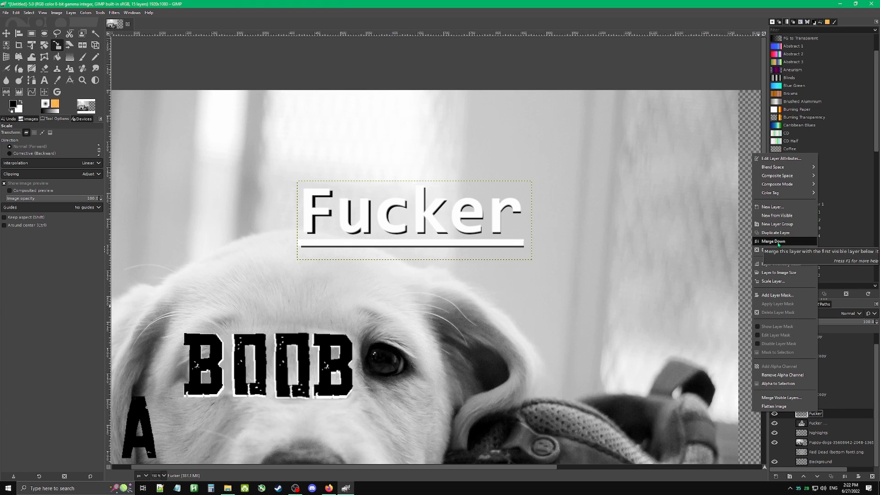
click(836, 416)
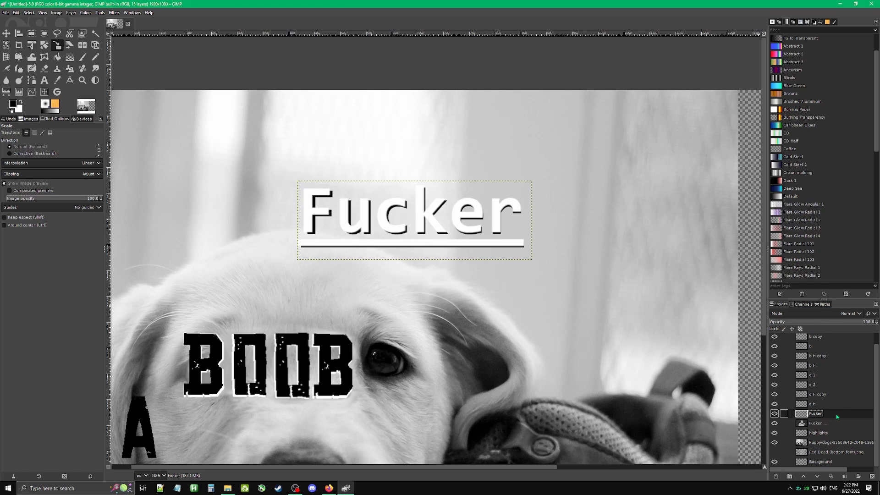
click(774, 423)
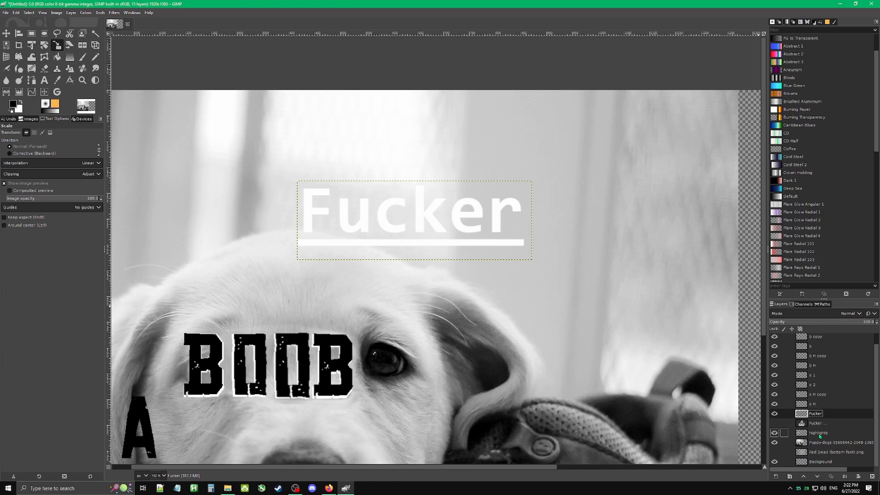
click(774, 423)
right_click(816, 418)
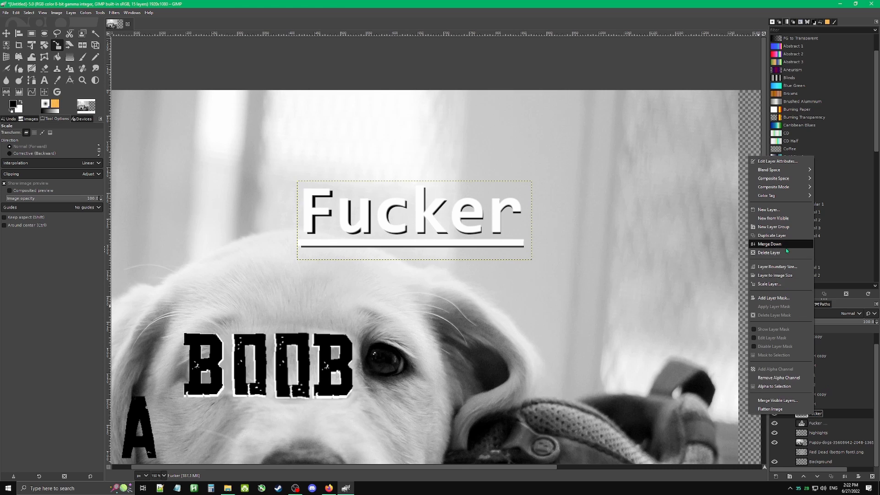
click(769, 244)
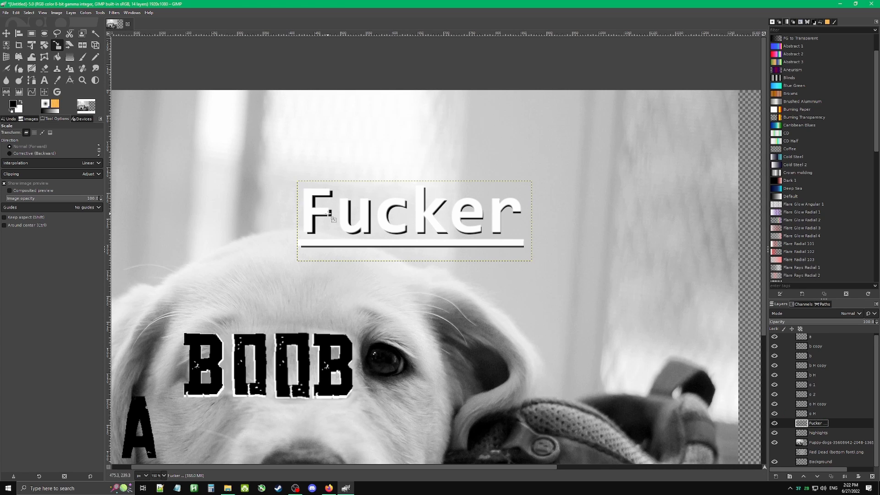
Move the merged "Fucker" text below the BOOB lettering so it lies across the puppy's nose.
click(5, 32)
drag(389, 230, 257, 289)
scroll(507, 254, down, 2)
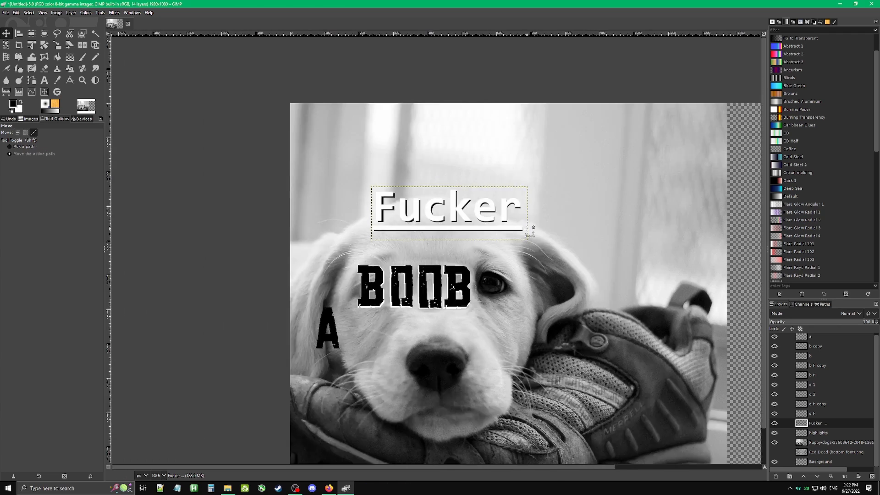
drag(487, 223, 476, 300)
scroll(487, 318, up, 2)
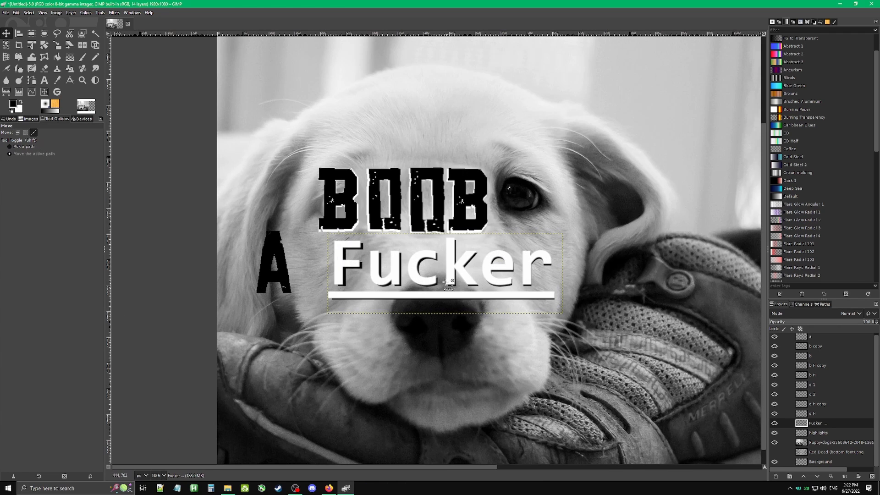
drag(444, 275, 471, 327)
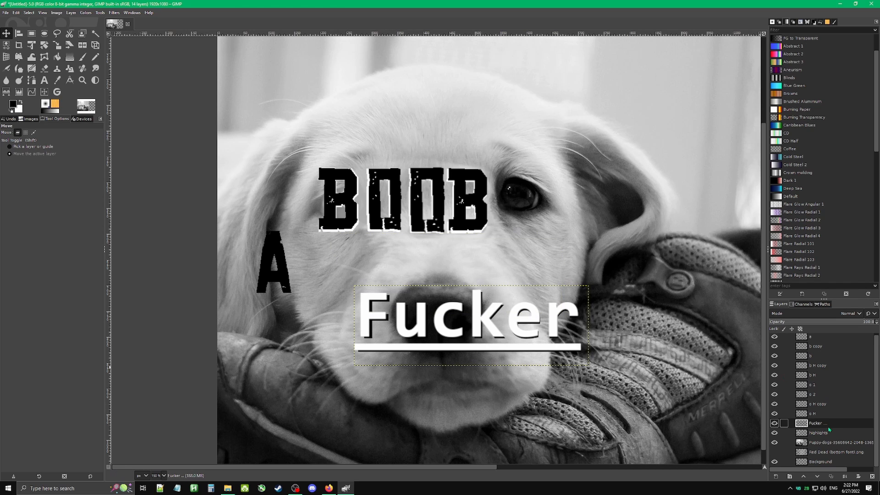
Try airbrushing white on the highlights layer behind the "Fucker" text, over the dark nose.
click(785, 432)
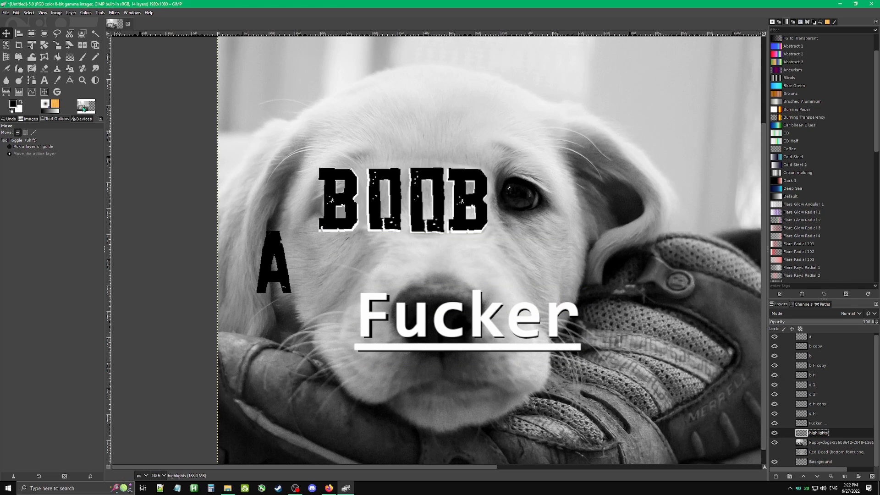
click(7, 68)
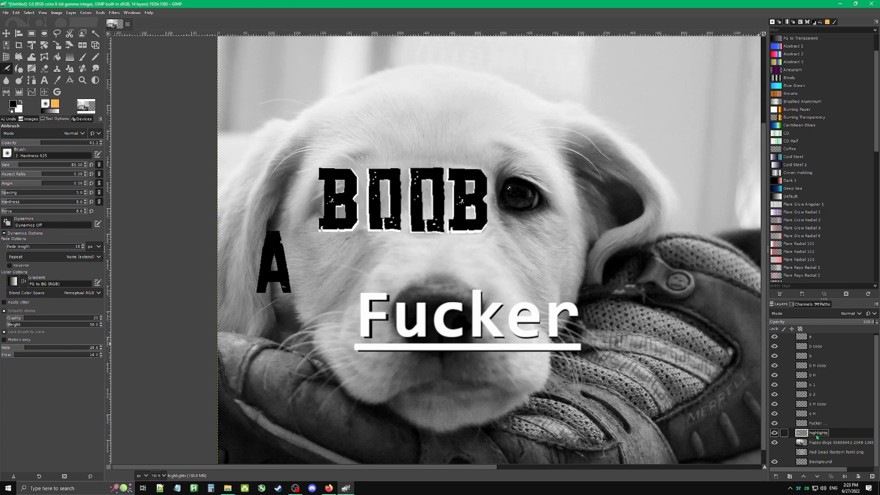
key(x)
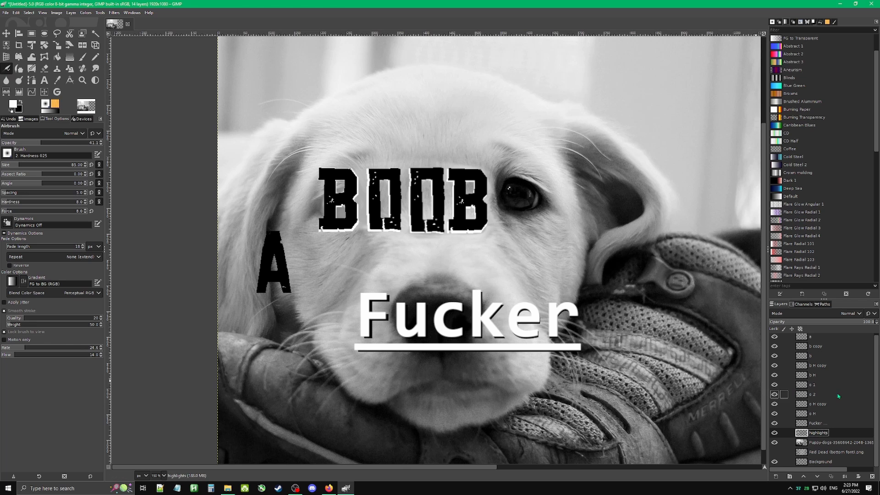
scroll(413, 308, up, 2)
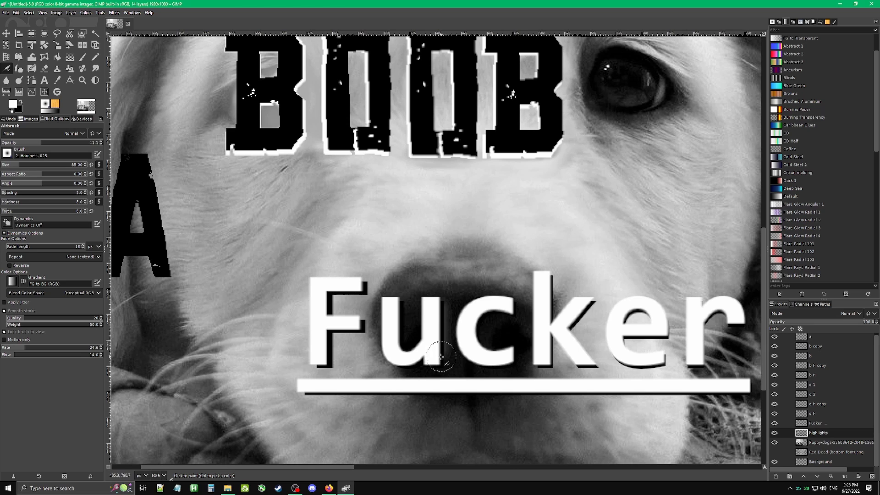
mouse_move(440, 356)
mouse_down()
mouse_move(400, 363)
mouse_move(384, 346)
mouse_move(402, 308)
mouse_move(405, 349)
mouse_move(433, 342)
mouse_move(400, 319)
mouse_move(399, 305)
mouse_move(393, 351)
mouse_up()
scroll(443, 307, down, 2)
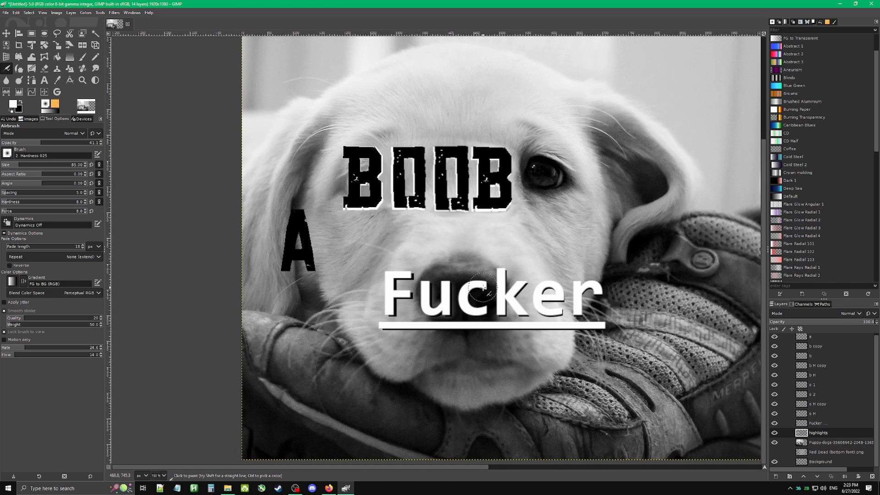
key(ctrl)
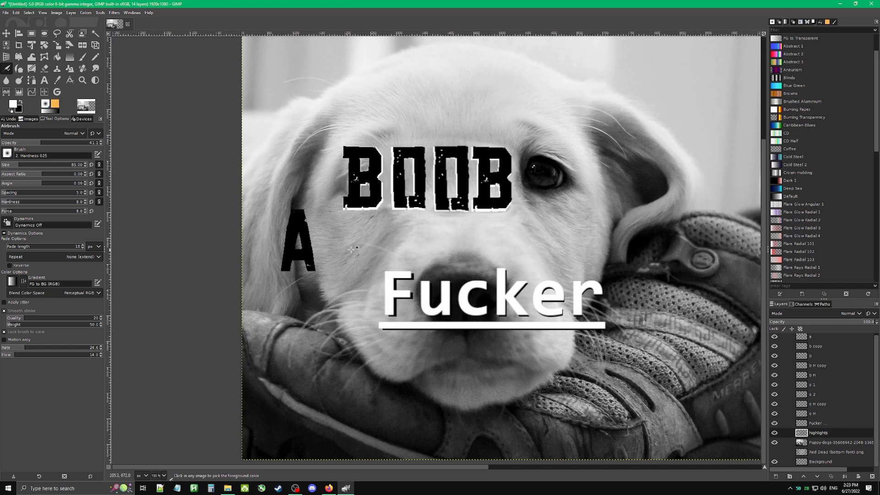
Take the Dodge/Burn tool with the shadows range, select the puppy photo layer, and hide all the layers above it.
click(20, 80)
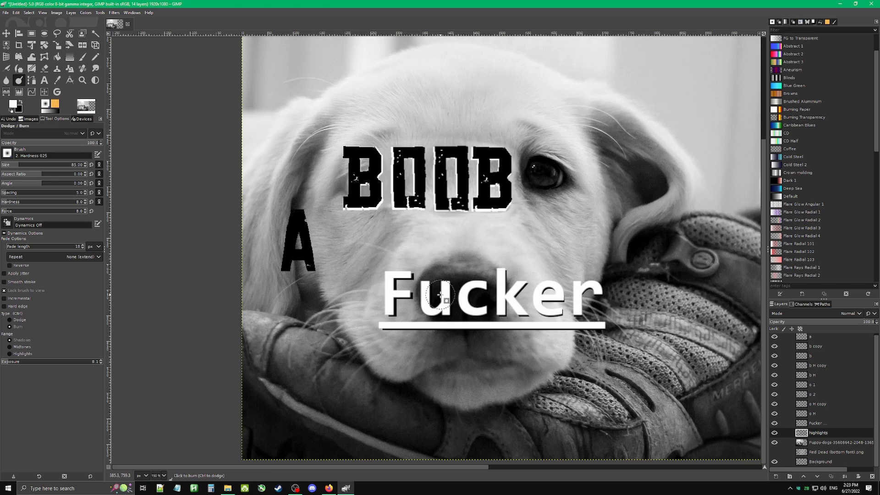
click(10, 340)
click(785, 443)
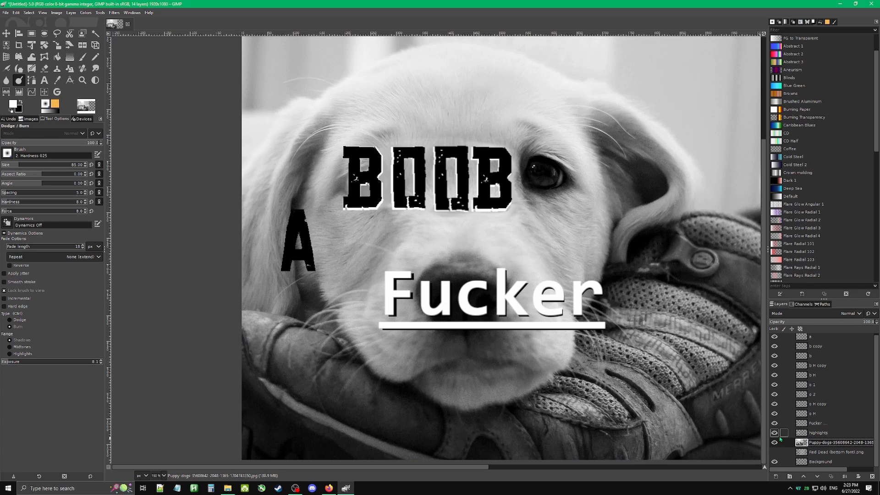
drag(776, 435, 775, 340)
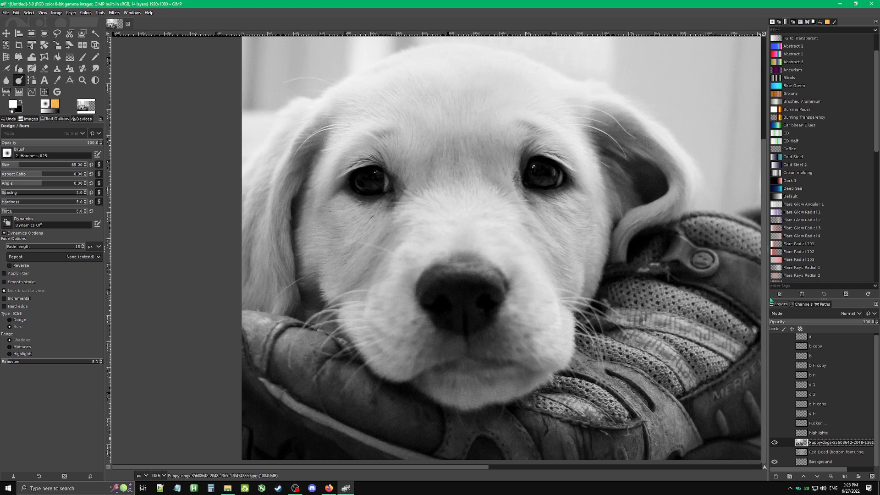
drag(474, 168, 434, 179)
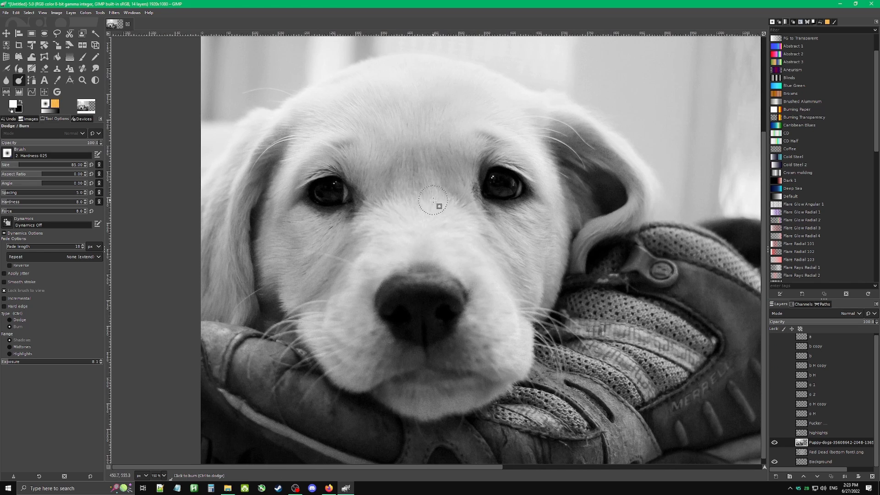
Dodge the shadows across the puppy's nose with hardness 31, force 32 and exposure 30.5.
click(19, 349)
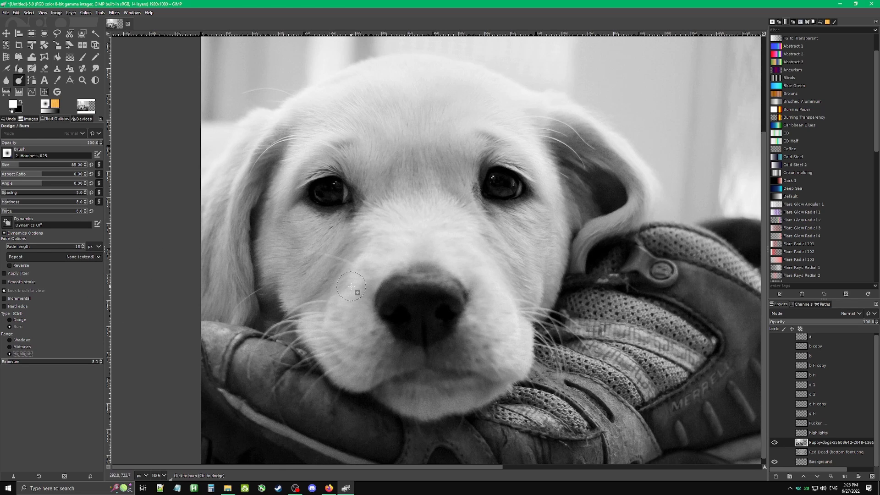
key(ctrl)
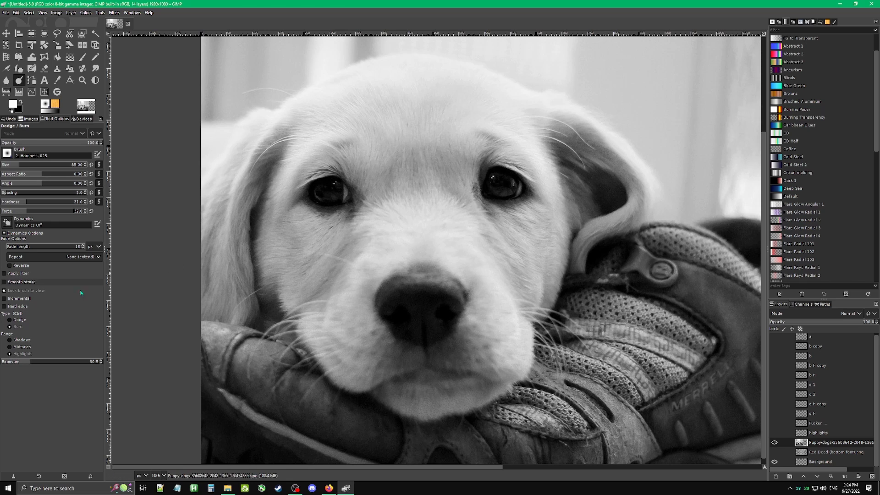
click(19, 340)
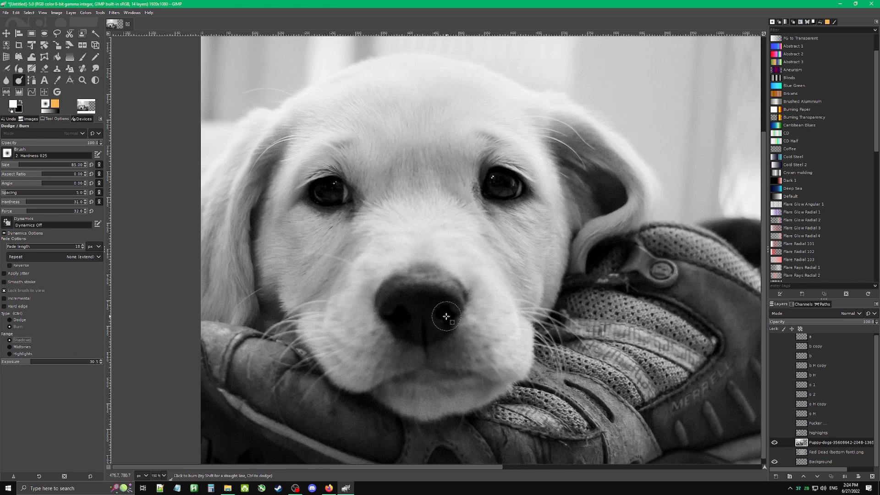
key(ctrl)
click(446, 317)
click(398, 314)
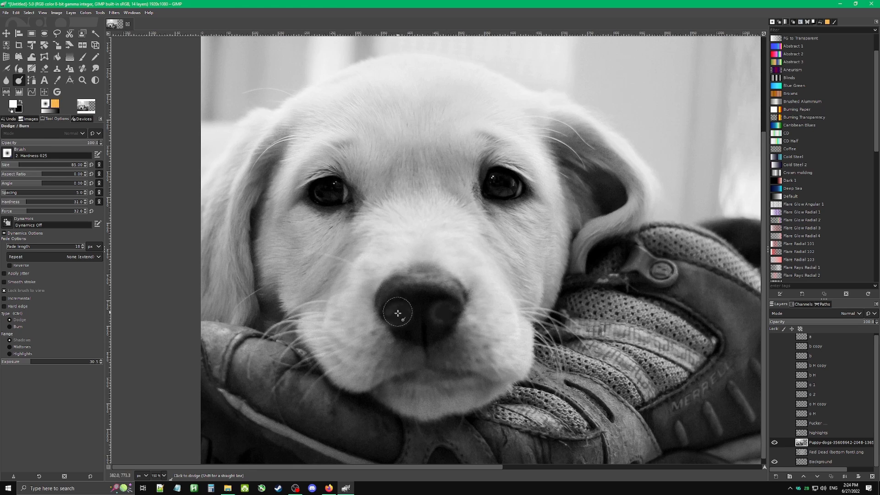
mouse_move(398, 314)
mouse_down()
mouse_move(449, 302)
mouse_move(390, 279)
mouse_move(460, 281)
mouse_move(403, 318)
mouse_move(462, 327)
mouse_move(396, 336)
mouse_move(391, 345)
mouse_move(468, 345)
mouse_move(389, 353)
mouse_move(461, 366)
mouse_move(452, 379)
mouse_move(382, 384)
mouse_move(481, 414)
mouse_move(364, 388)
mouse_move(425, 370)
mouse_move(506, 375)
mouse_move(410, 323)
mouse_move(492, 280)
mouse_move(358, 262)
mouse_move(386, 303)
mouse_move(489, 286)
mouse_up()
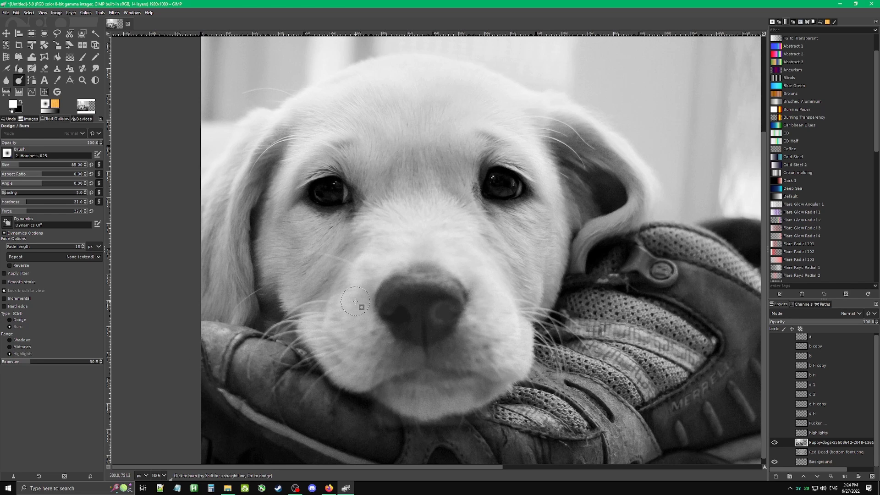
Try dodging the highlights over the nose and muzzle, and undo the last three strokes.
key(ctrl)
mouse_move(457, 290)
mouse_down()
mouse_move(433, 308)
mouse_move(465, 318)
mouse_move(413, 318)
mouse_move(463, 301)
mouse_move(397, 350)
mouse_move(470, 363)
mouse_up()
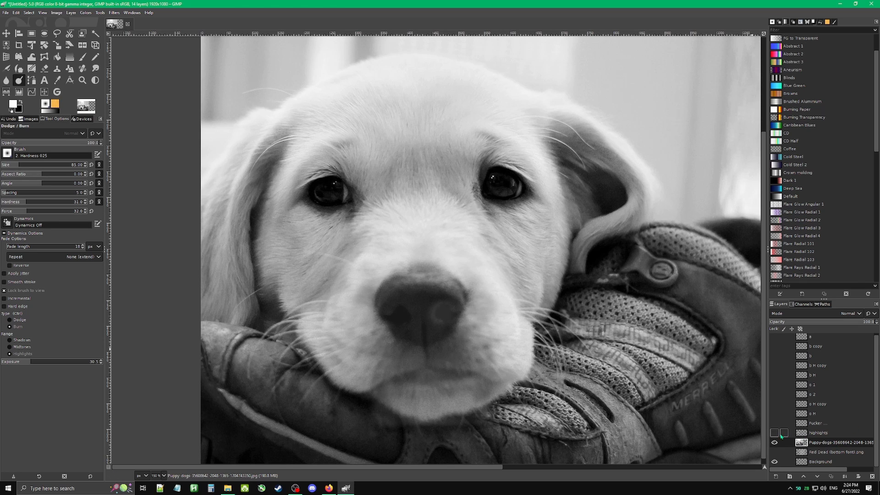
key(ctrl+z)
key(ctrl+z)
key(ctrl+z)
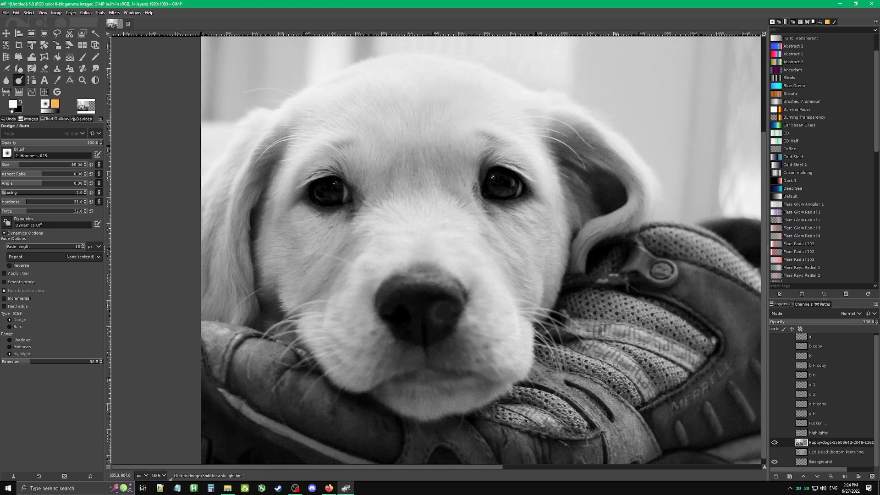
Show the highlights layer, the "Fucker" text layer and all the letter layers above the photo again.
click(774, 433)
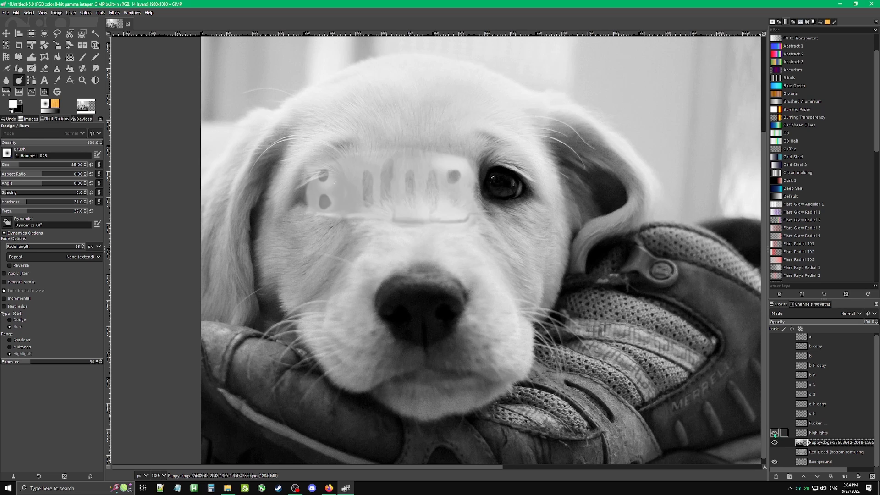
click(775, 423)
click(774, 413)
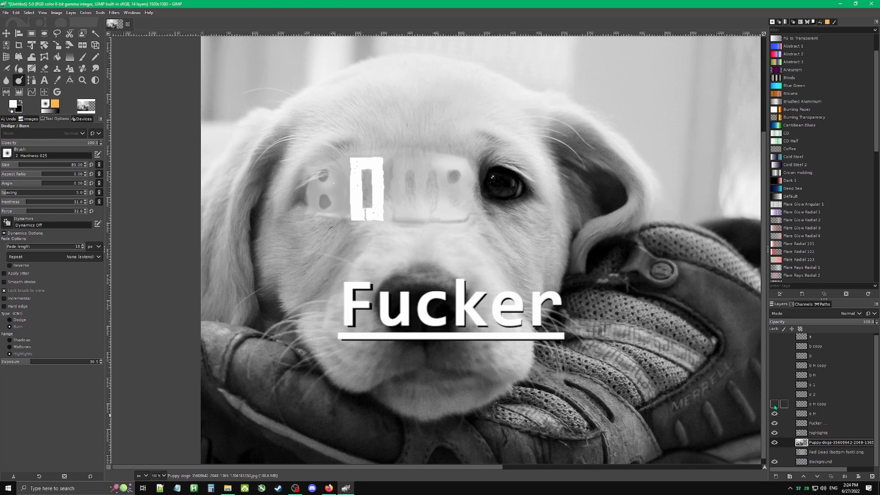
click(774, 404)
click(775, 394)
click(774, 384)
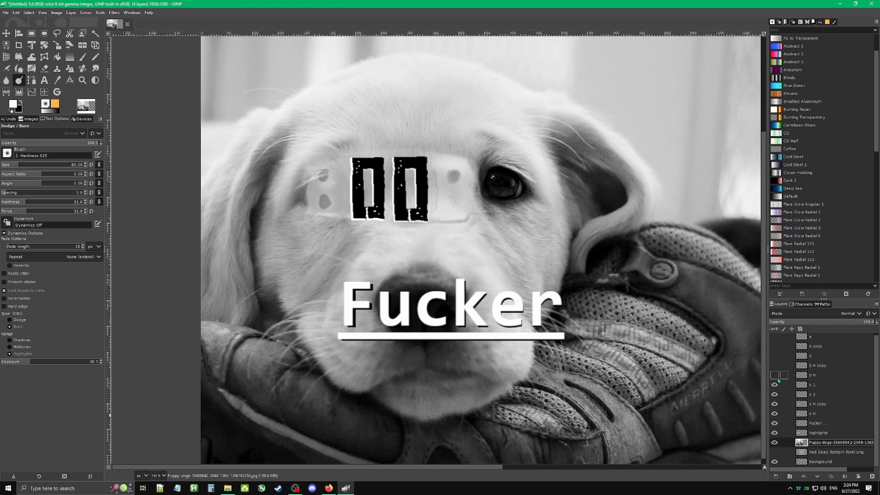
click(774, 375)
click(774, 366)
click(775, 356)
click(774, 346)
click(774, 337)
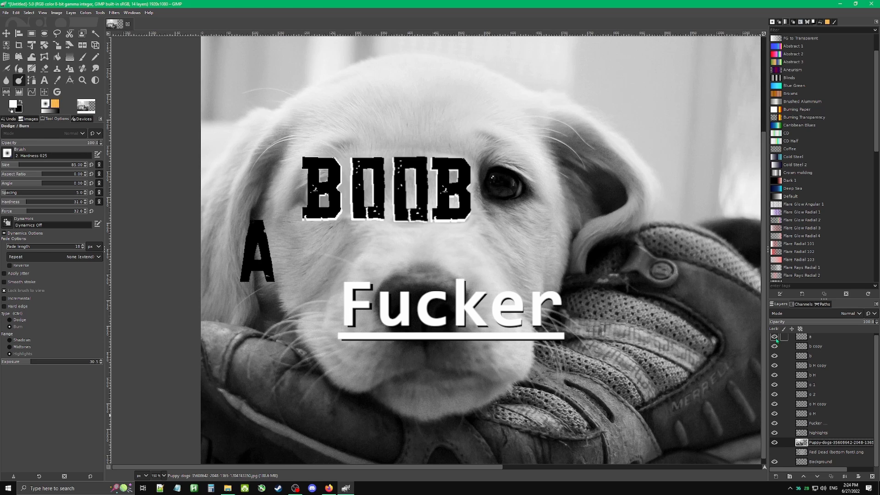
Hide the photo, try burning shadows on the highlights layer along the lower edge of BOOB, and show the photo again.
click(819, 433)
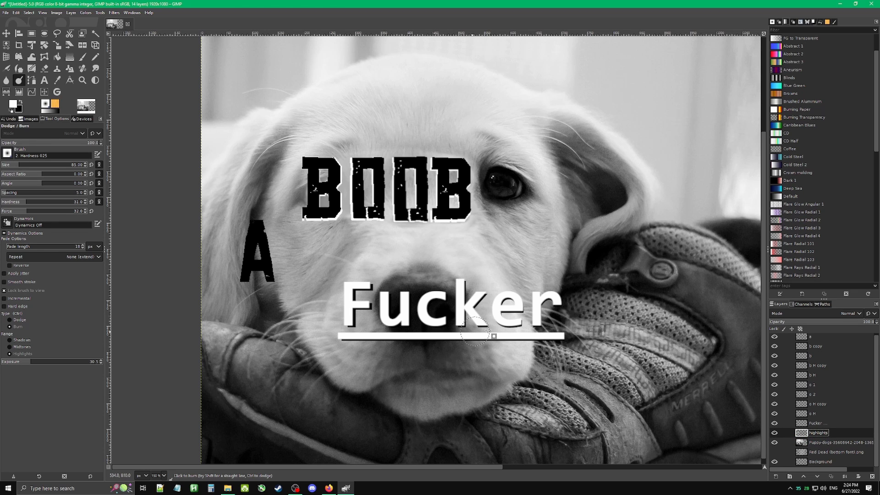
drag(567, 316, 539, 282)
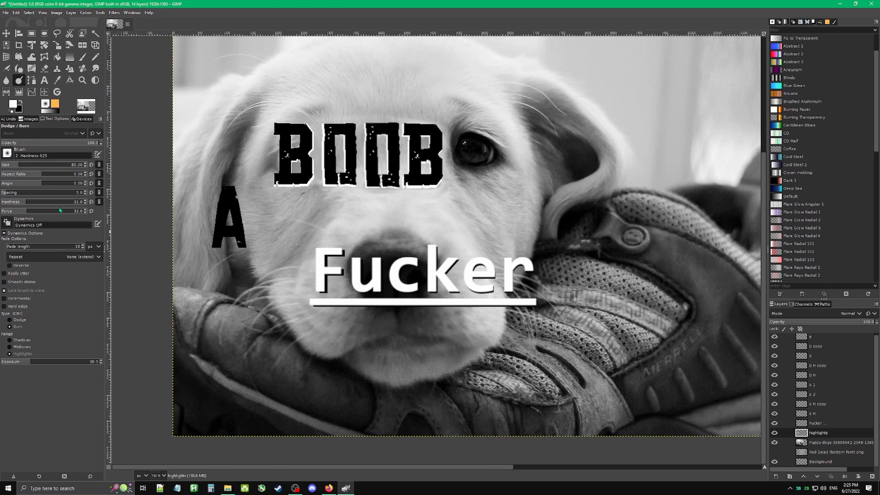
click(775, 443)
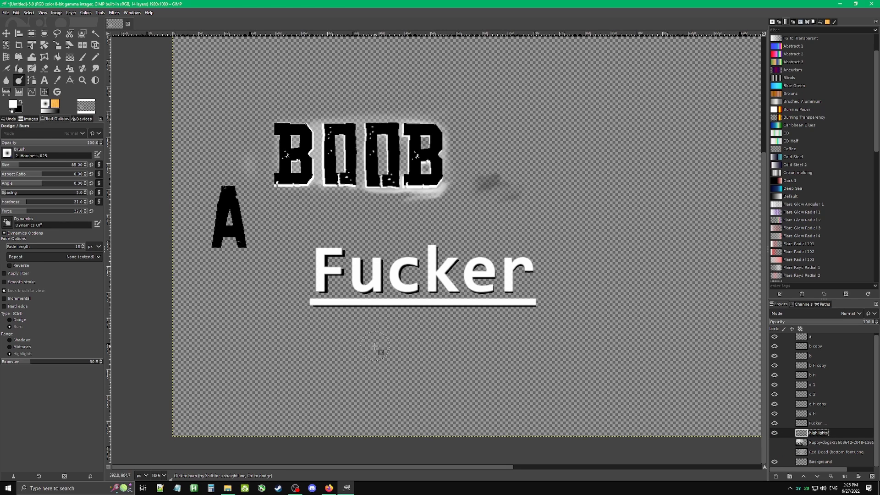
click(20, 340)
drag(450, 192, 380, 189)
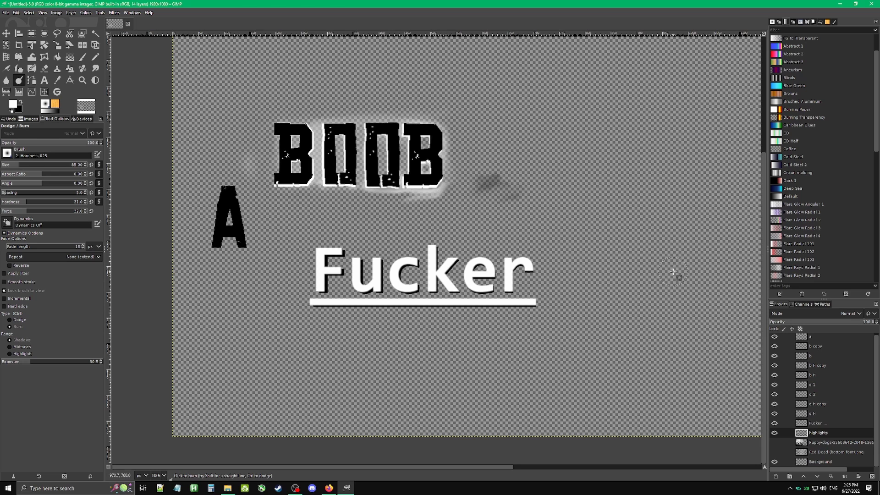
click(775, 443)
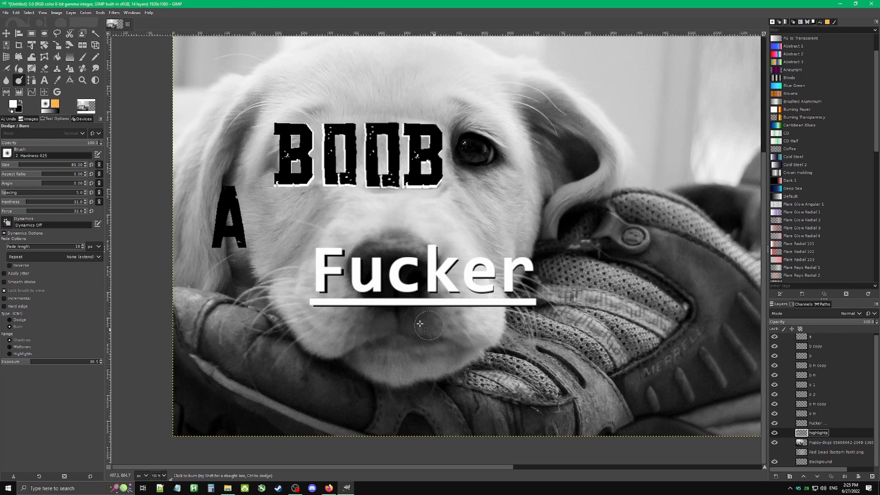
Duplicate the puppy photo layer and make the copy the active layer.
click(825, 443)
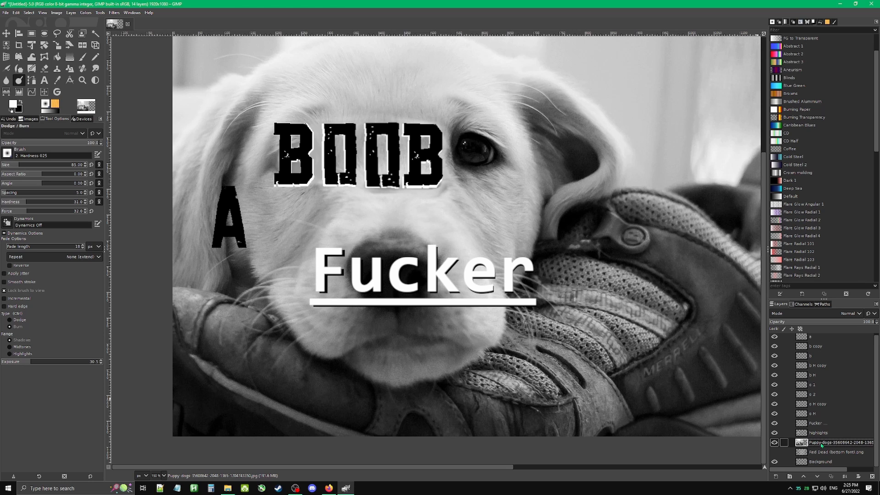
right_click(822, 445)
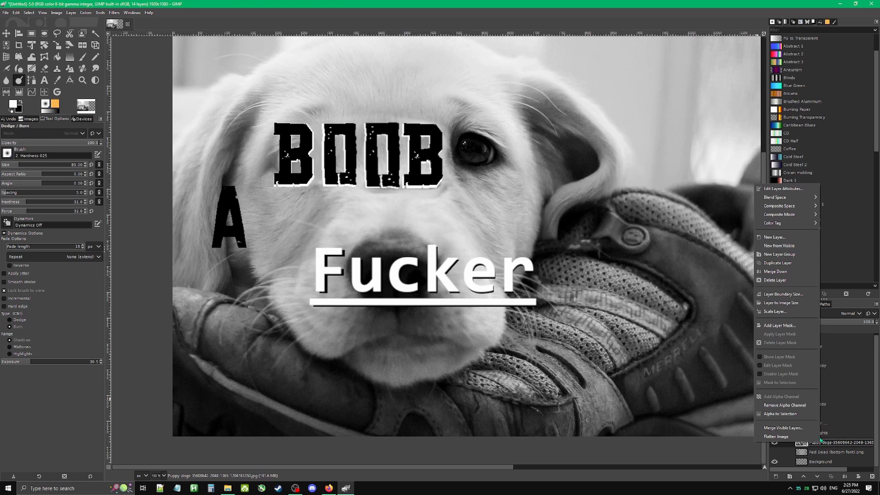
click(778, 263)
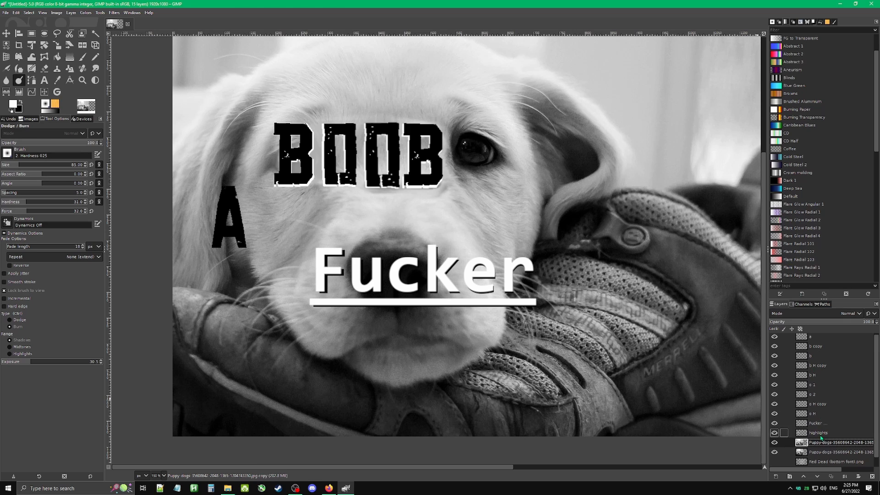
click(823, 453)
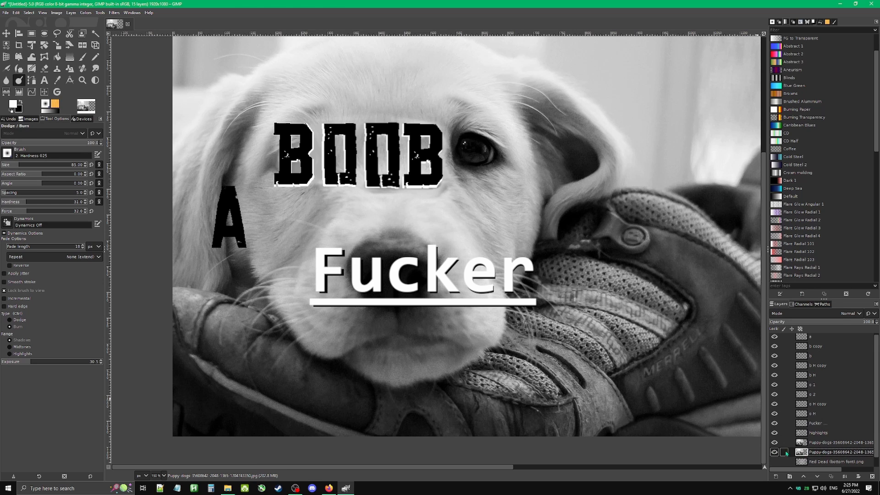
click(822, 443)
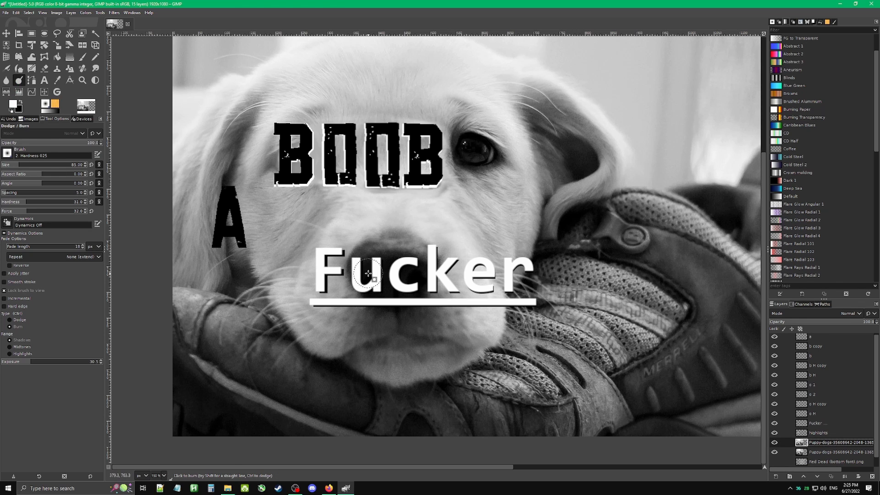
Dodge the midtones of the nose behind the "u" of "Fucker" on the photo copy, with hardness 12 and force 14.
drag(384, 252, 395, 270)
scroll(403, 274, up, 2)
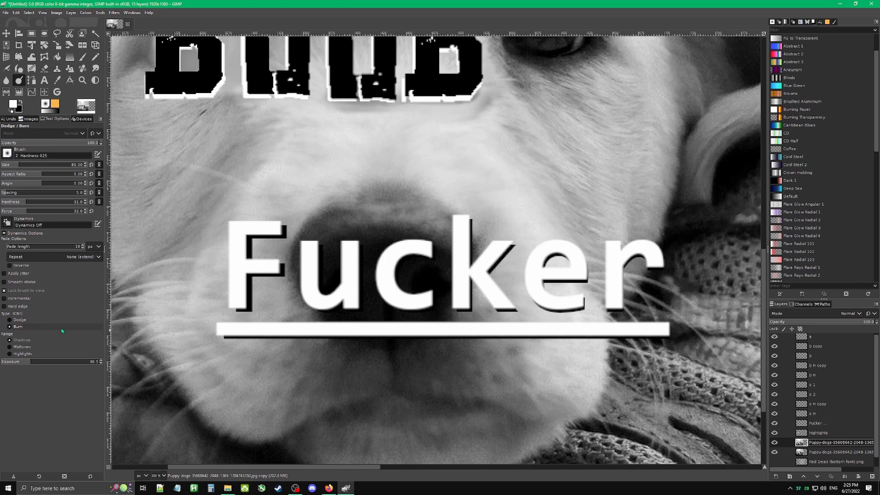
click(10, 347)
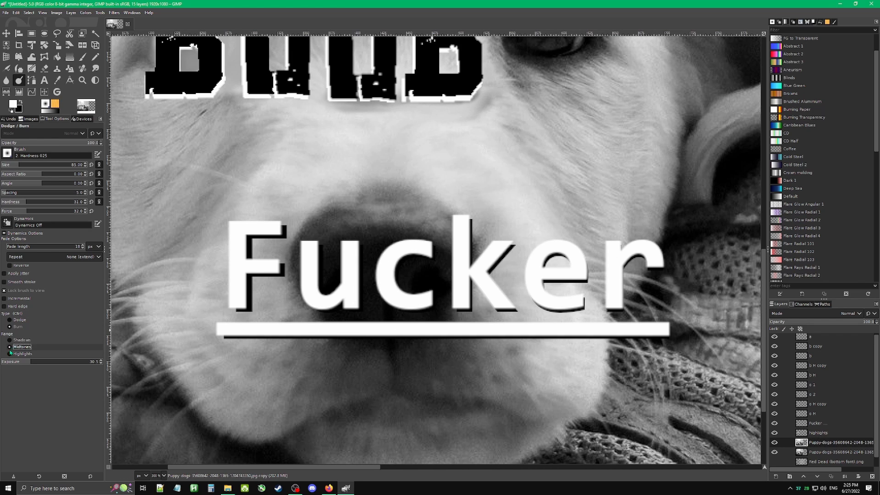
click(10, 320)
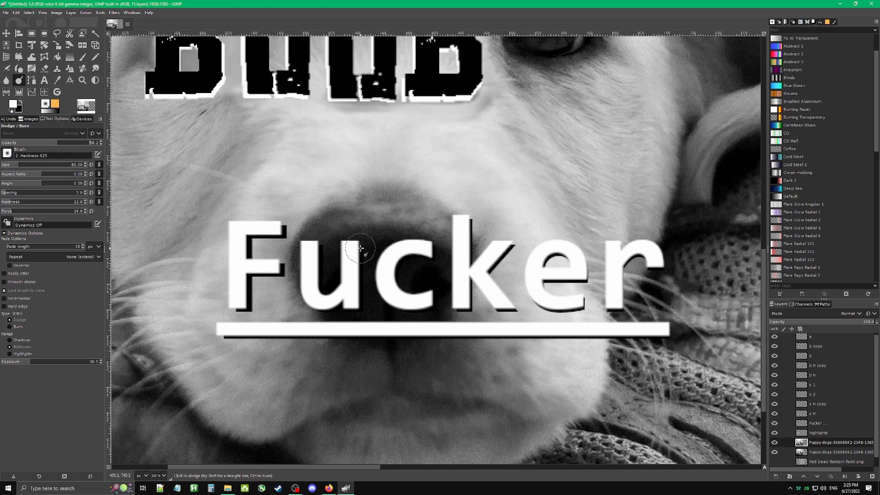
mouse_move(360, 251)
mouse_down()
mouse_move(361, 305)
mouse_move(357, 242)
mouse_move(357, 306)
mouse_move(355, 242)
mouse_move(361, 269)
mouse_move(350, 302)
mouse_up()
key(ctrl)
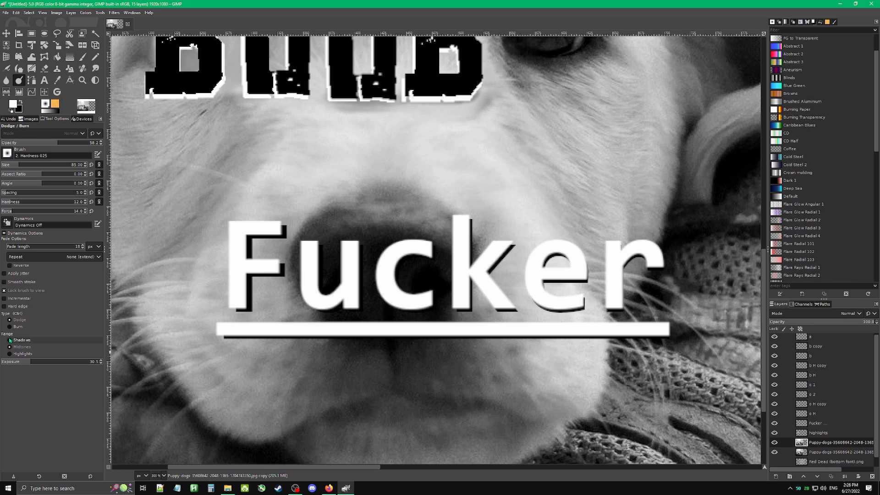
Dodge the shadows of the nose behind the "u" and "c" on the photo copy.
click(10, 340)
click(337, 284)
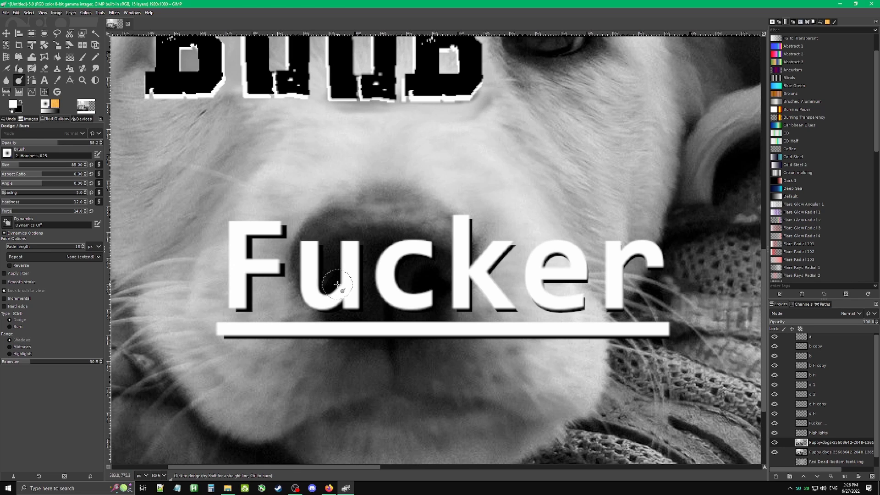
mouse_move(336, 280)
mouse_down()
mouse_move(360, 308)
mouse_move(407, 315)
mouse_move(358, 292)
mouse_move(358, 272)
mouse_move(356, 309)
mouse_move(326, 313)
mouse_move(402, 308)
mouse_move(378, 297)
mouse_move(429, 305)
mouse_move(430, 289)
mouse_move(431, 308)
mouse_move(428, 289)
mouse_move(402, 287)
mouse_move(398, 268)
mouse_move(419, 258)
mouse_move(393, 271)
mouse_move(397, 259)
mouse_move(420, 254)
mouse_move(431, 260)
mouse_move(414, 258)
mouse_move(394, 274)
mouse_move(401, 304)
mouse_move(396, 278)
mouse_move(406, 296)
mouse_up()
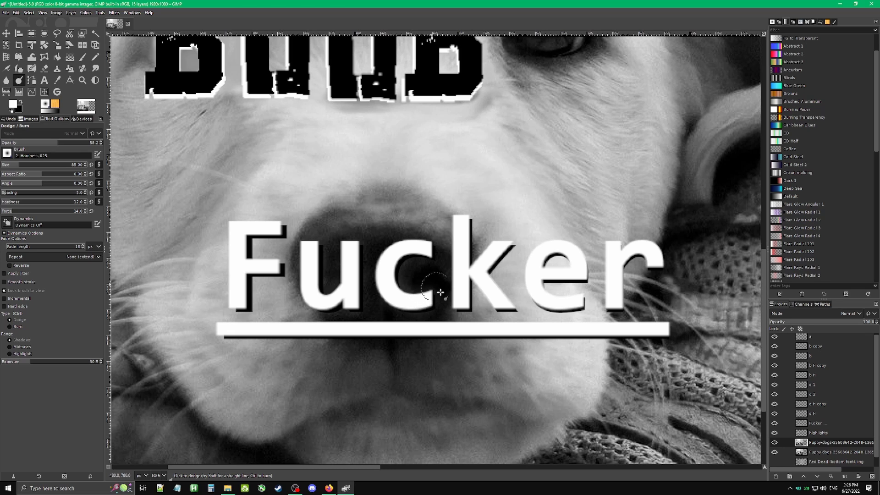
key(ctrl)
key(ctrl)
Touch up the photo around the "F" and try burning around "er" in the highlights, midtones and shadows ranges.
drag(283, 224, 276, 224)
click(22, 354)
key(ctrl)
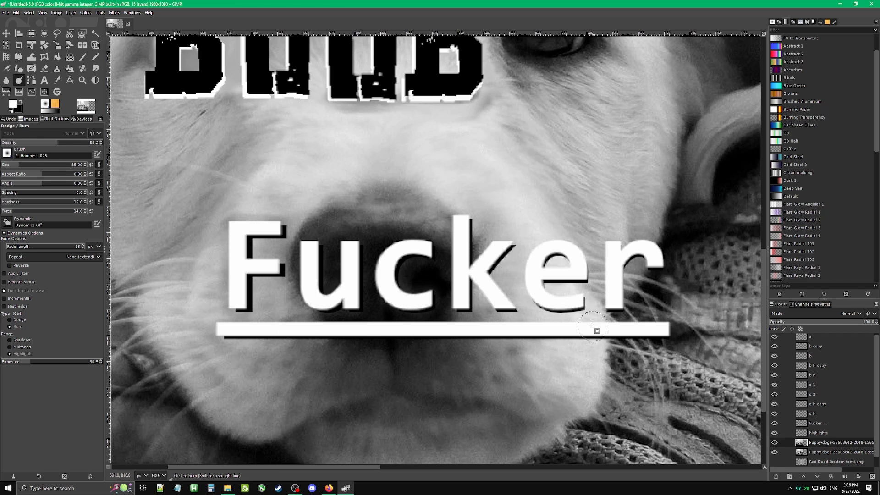
key(Up)
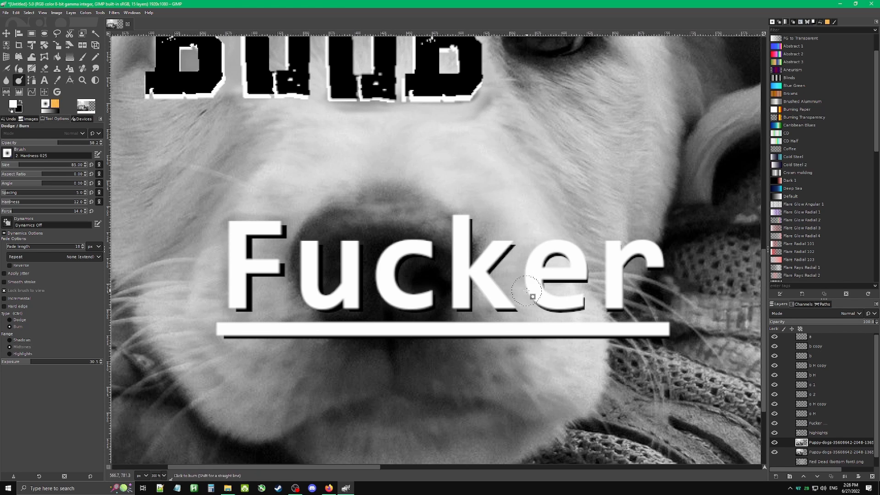
click(22, 341)
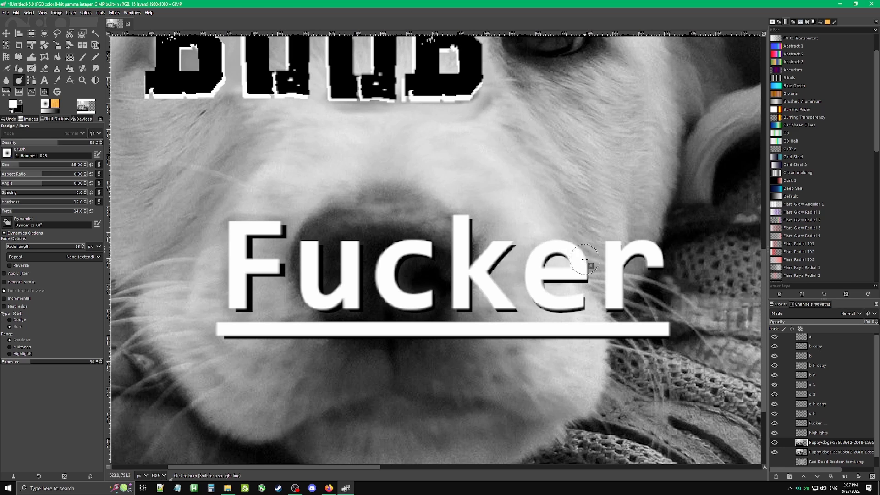
Set the brush to dodge with incremental strokes and raise the exposure to about 60.
click(19, 320)
click(19, 298)
key(ctrl)
click(60, 362)
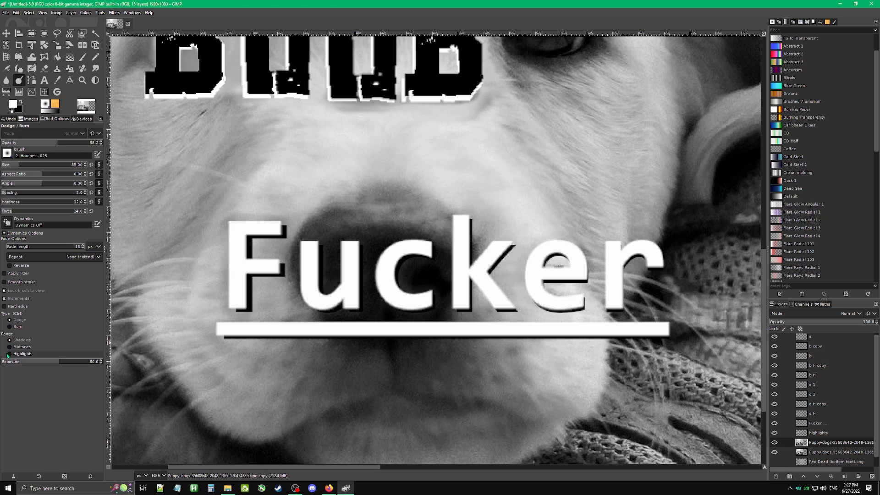
Try burning the photo's shadows around the "r" and across to the "F" of "Fucker", and undo those strokes.
key(ctrl)
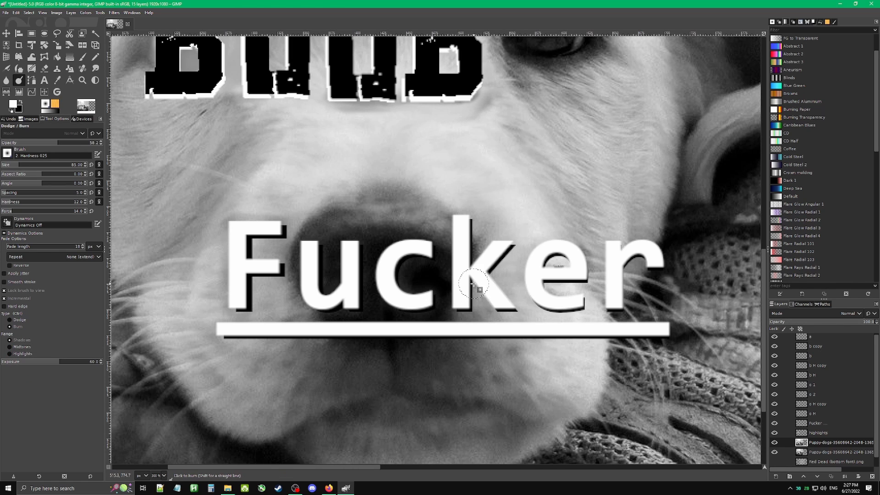
key(ctrl)
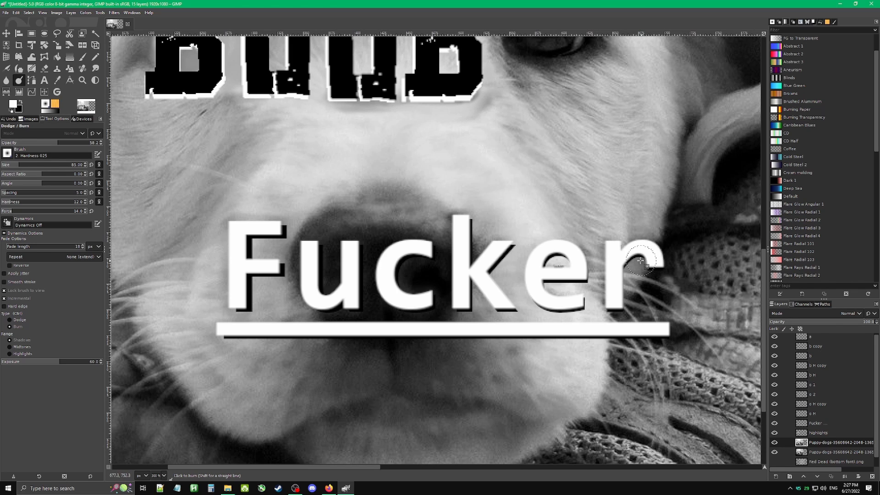
key(ctrl+z)
drag(607, 307, 604, 260)
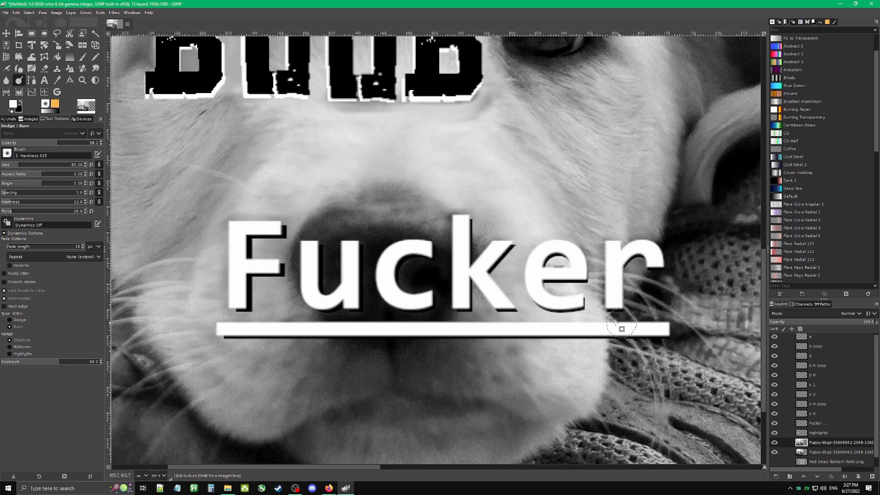
mouse_move(613, 327)
mouse_down()
mouse_move(253, 312)
mouse_move(231, 257)
mouse_move(239, 223)
mouse_move(278, 219)
mouse_move(245, 226)
mouse_move(275, 226)
mouse_move(246, 240)
mouse_move(272, 239)
mouse_move(268, 247)
mouse_move(244, 245)
mouse_move(265, 241)
mouse_move(256, 253)
mouse_move(295, 244)
mouse_move(277, 261)
mouse_move(278, 293)
mouse_up()
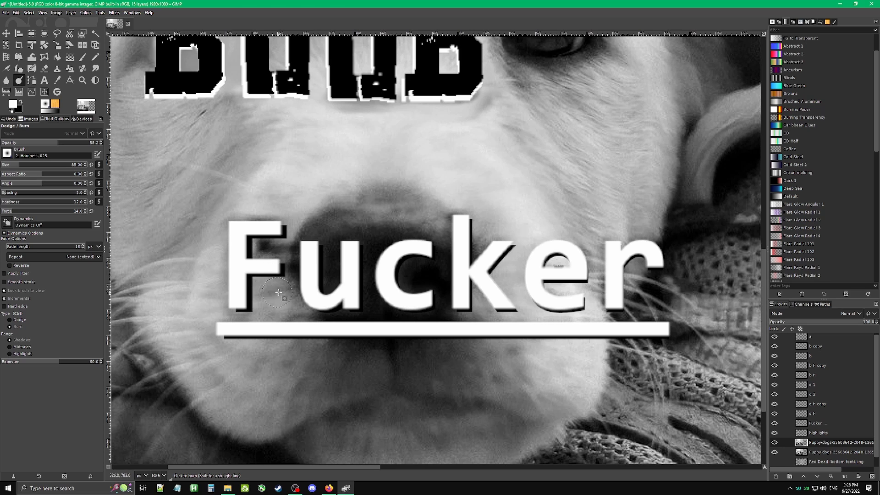
key(ctrl+z)
key(ctrl+z)
key(ctrl+z)
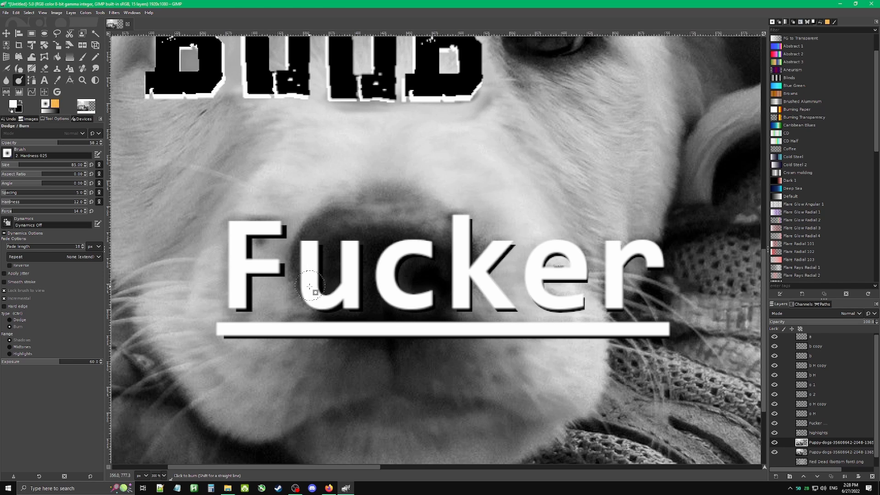
key(ctrl+z)
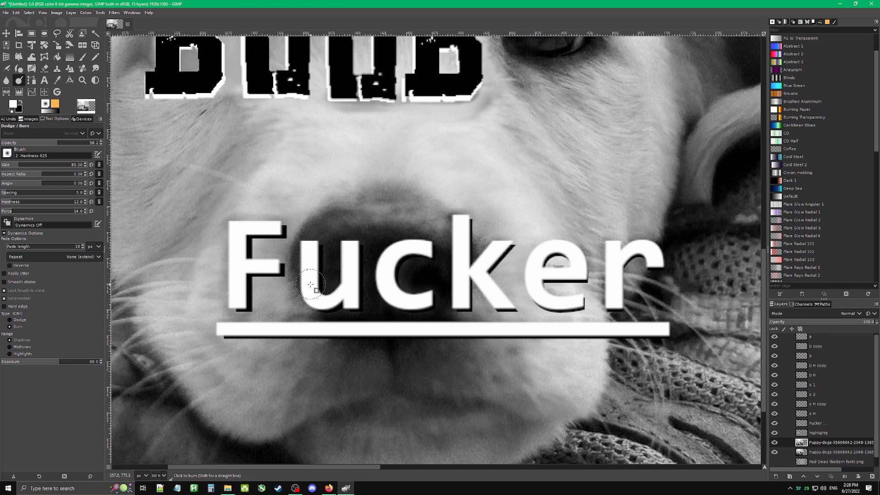
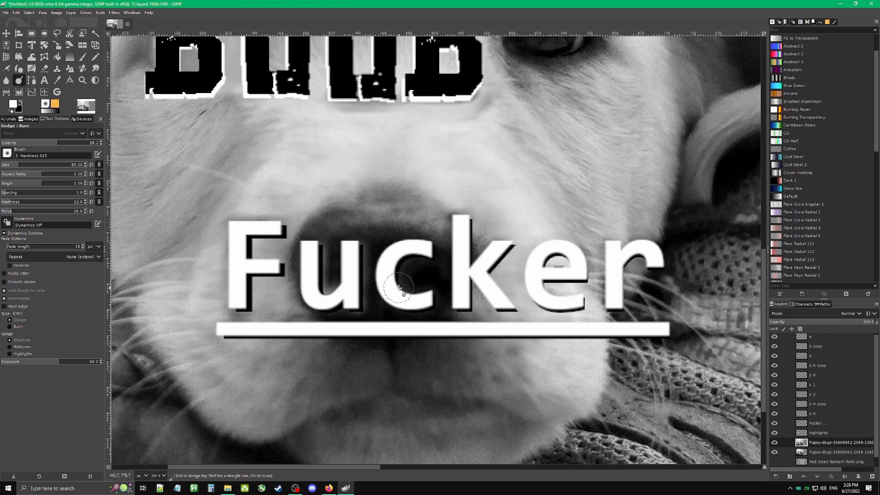
Burn the shadows of the photo copy around and between the letters "c", "k", "e" and "r" of "Fucker".
key(ctrl)
scroll(455, 276, down, 3)
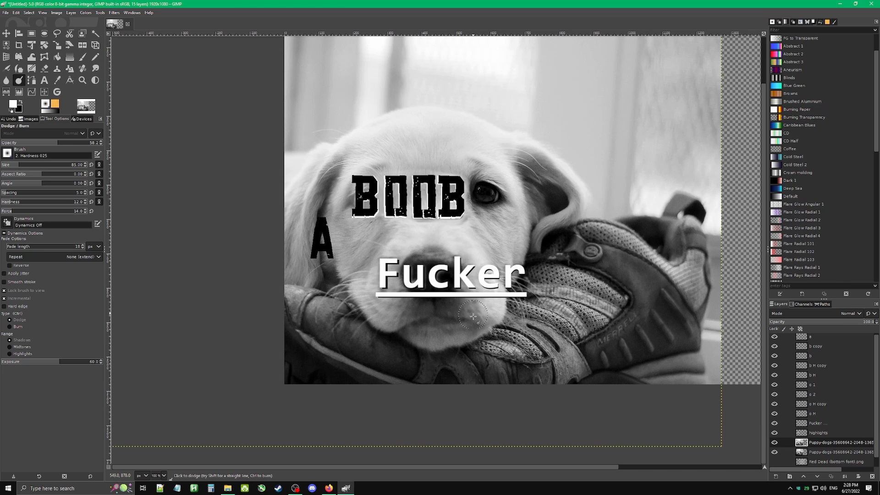
drag(493, 333, 484, 337)
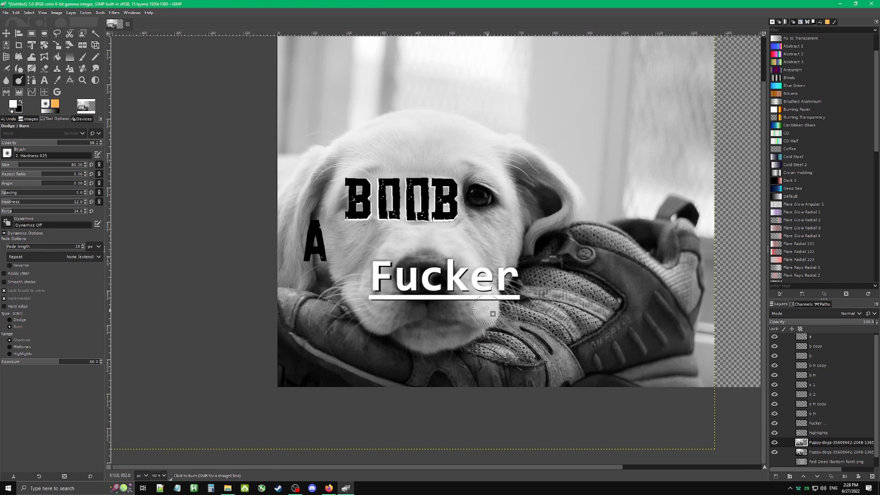
scroll(495, 290, up, 5)
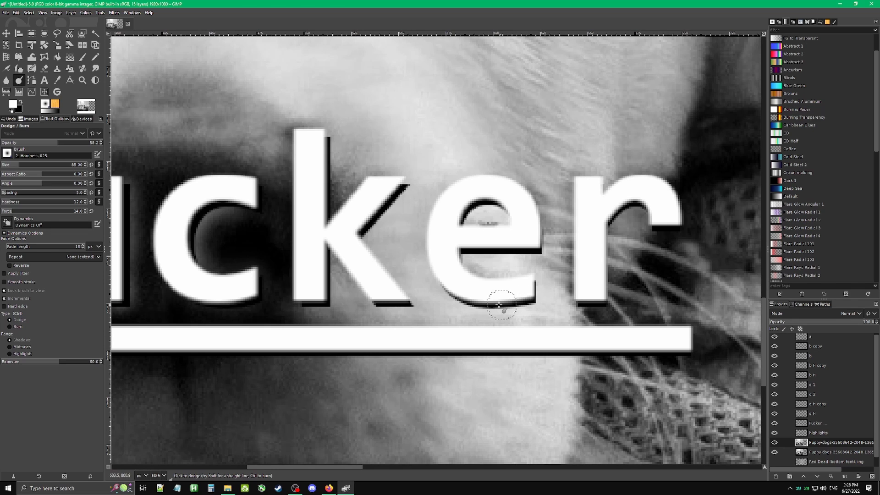
key(ctrl)
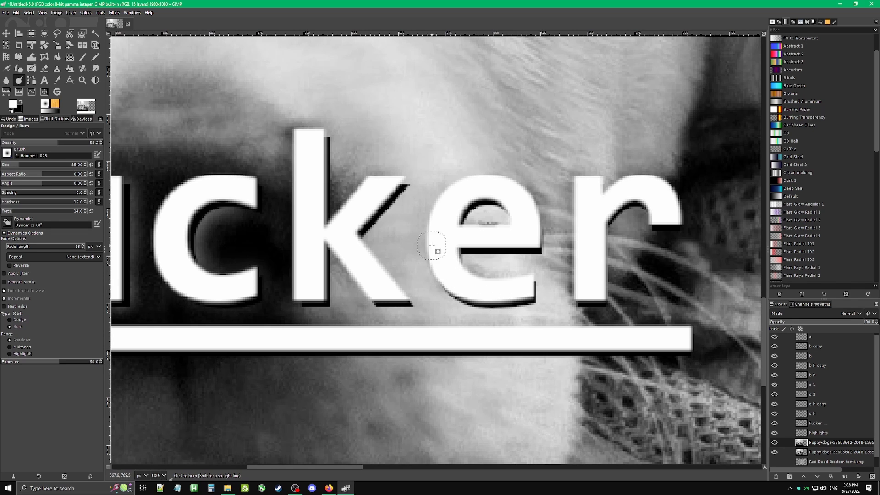
mouse_move(432, 246)
mouse_down()
mouse_move(427, 211)
mouse_move(454, 182)
mouse_move(511, 182)
mouse_move(540, 206)
mouse_move(505, 204)
mouse_move(491, 215)
mouse_move(515, 229)
mouse_up()
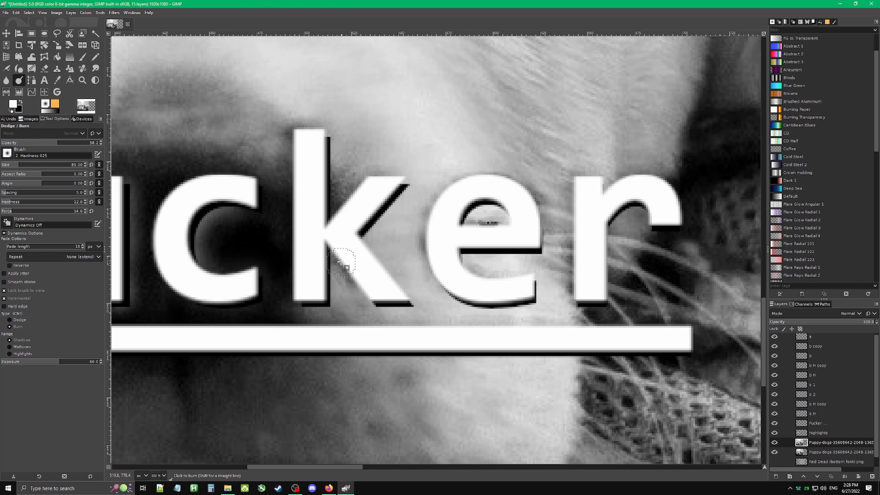
mouse_move(340, 261)
mouse_down()
mouse_move(360, 257)
mouse_move(384, 275)
mouse_move(362, 240)
mouse_move(404, 291)
mouse_up()
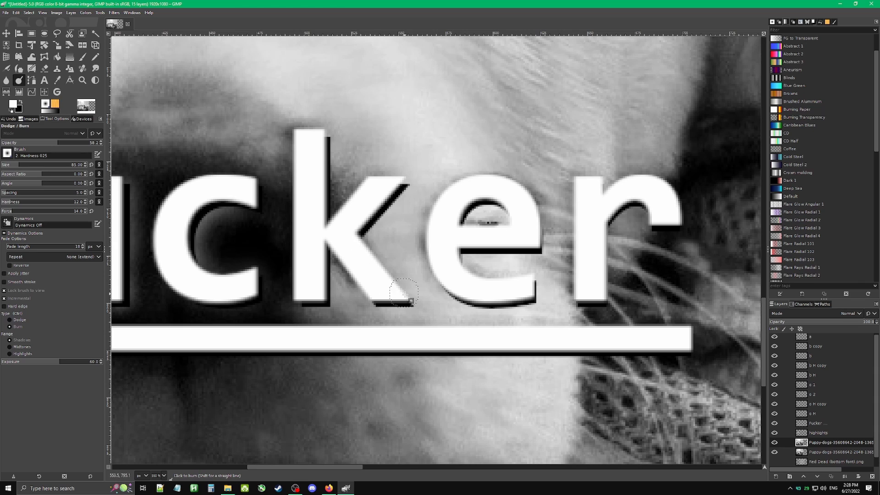
mouse_move(348, 278)
mouse_down()
mouse_move(366, 297)
mouse_move(360, 255)
mouse_move(400, 290)
mouse_up()
mouse_move(308, 127)
mouse_down()
mouse_move(298, 195)
mouse_move(293, 148)
mouse_move(237, 180)
mouse_move(207, 172)
mouse_move(239, 178)
mouse_move(286, 214)
mouse_move(217, 179)
mouse_move(242, 175)
mouse_move(206, 179)
mouse_move(243, 171)
mouse_up()
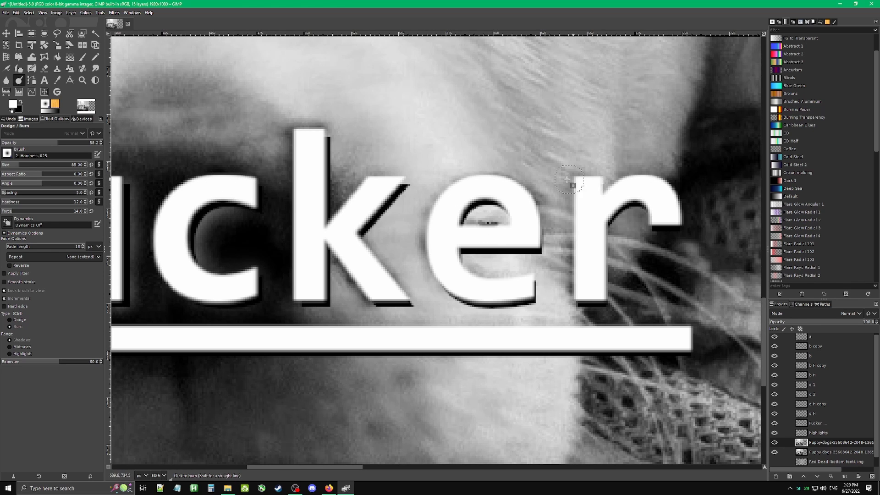
mouse_move(579, 267)
mouse_down()
mouse_move(582, 287)
mouse_move(590, 252)
mouse_move(629, 186)
mouse_move(678, 200)
mouse_up()
scroll(677, 200, down, 5)
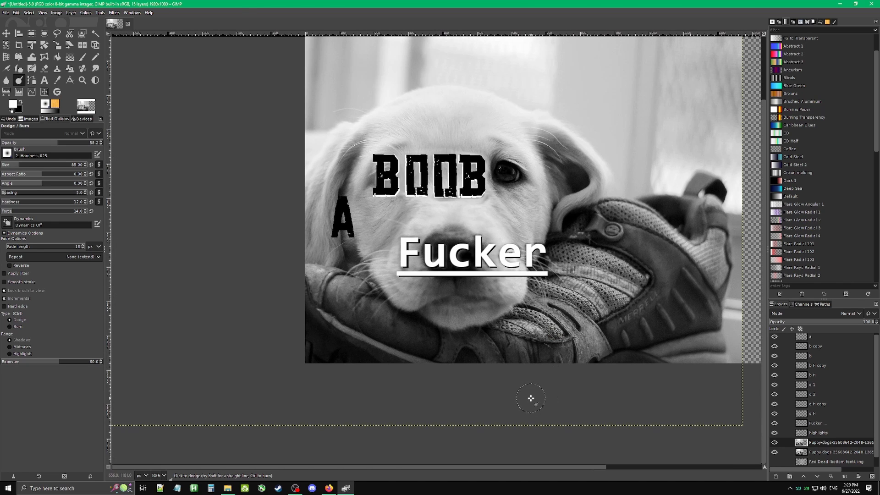
Airbrush black behind the stem of the "r" and inside the "e" at opacity 100, with hardness 40 and force 40.
scroll(551, 275, up, 5)
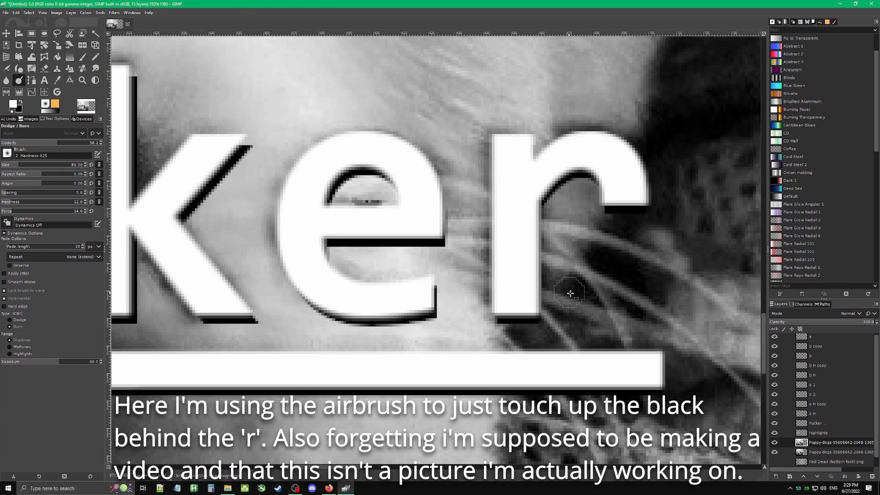
drag(543, 209, 545, 321)
key(a)
key(x)
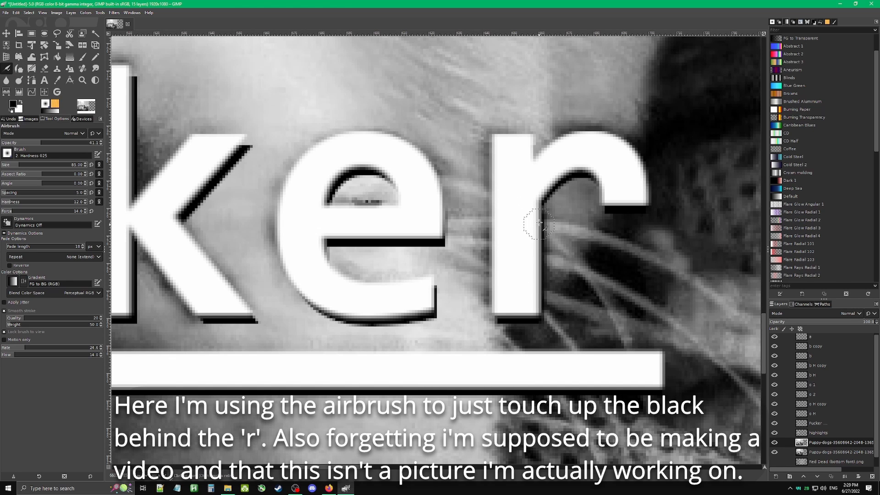
drag(538, 212, 544, 326)
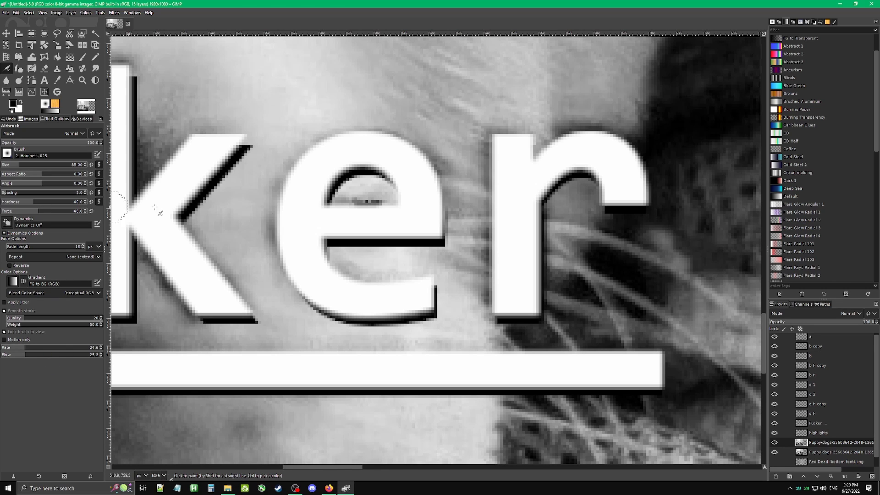
mouse_move(344, 202)
mouse_down()
mouse_move(397, 205)
mouse_move(335, 205)
mouse_up()
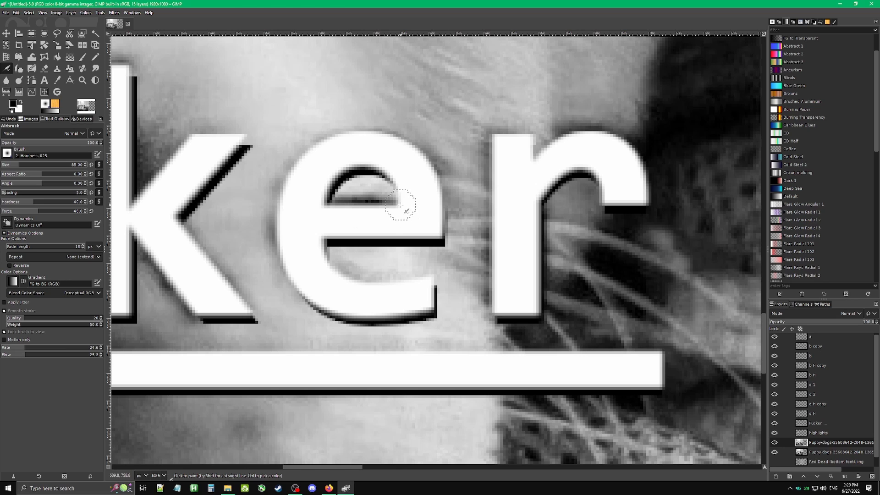
Try black Pencil dabs on the photo copy above "er" with hardness 100.
click(83, 58)
click(97, 58)
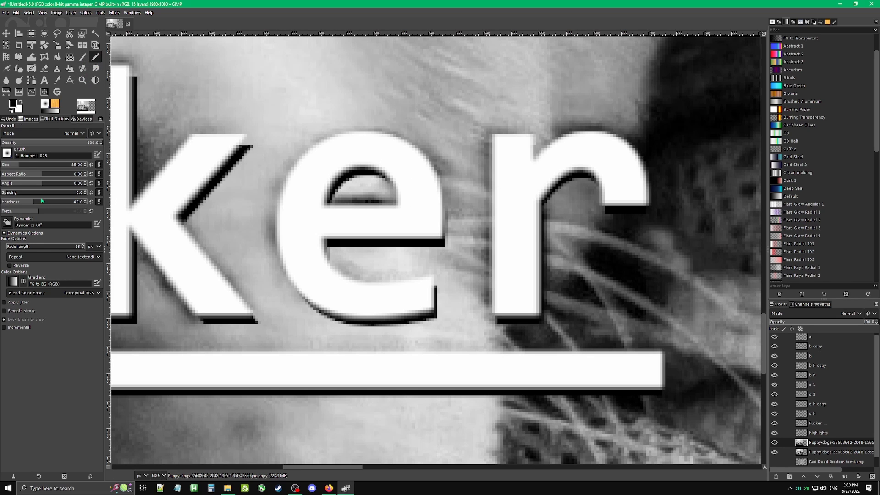
drag(43, 205, 86, 205)
drag(339, 86, 361, 84)
click(433, 83)
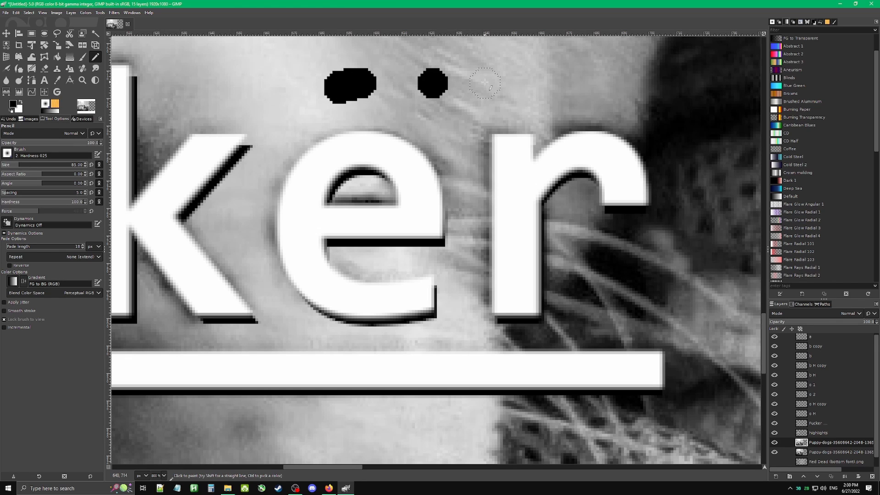
click(485, 82)
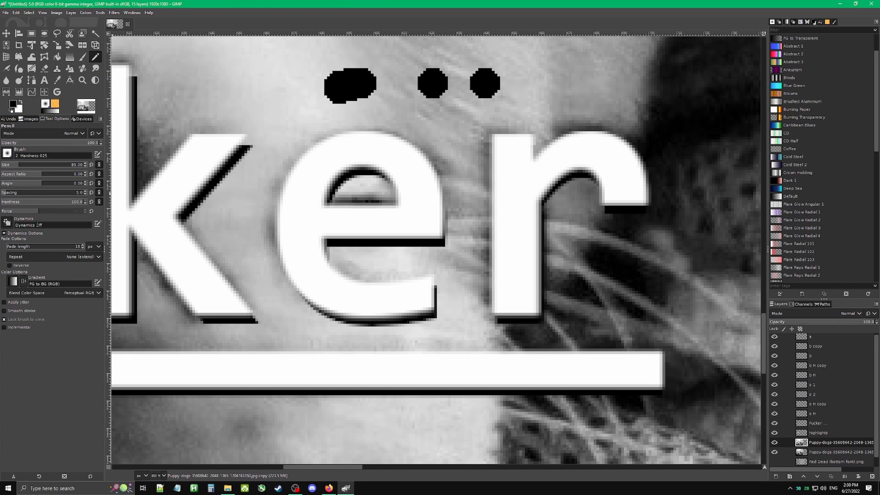
Set the Pencil's hardness to 0 and try broad black strokes above "er".
click(17, 204)
drag(547, 87, 533, 87)
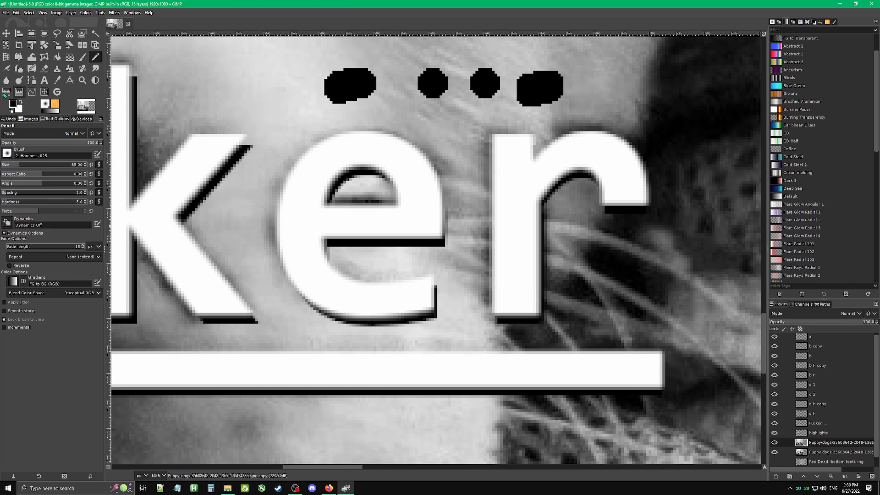
drag(601, 74, 380, 78)
drag(598, 92, 425, 89)
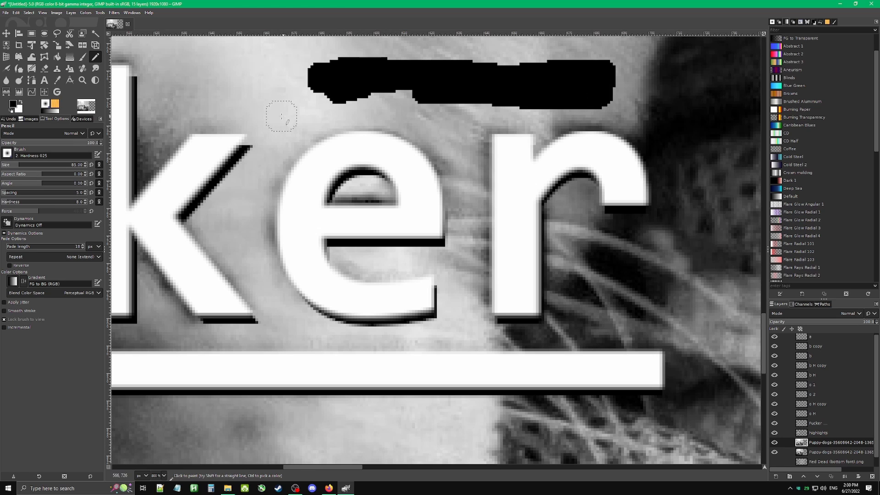
Undo all the black Pencil test marks above "er", including one more trial dab above the "e".
key(ctrl+z)
key(ctrl+z)
key(ctrl+z)
key(ctrl+z)
key(ctrl+z)
key(ctrl+z)
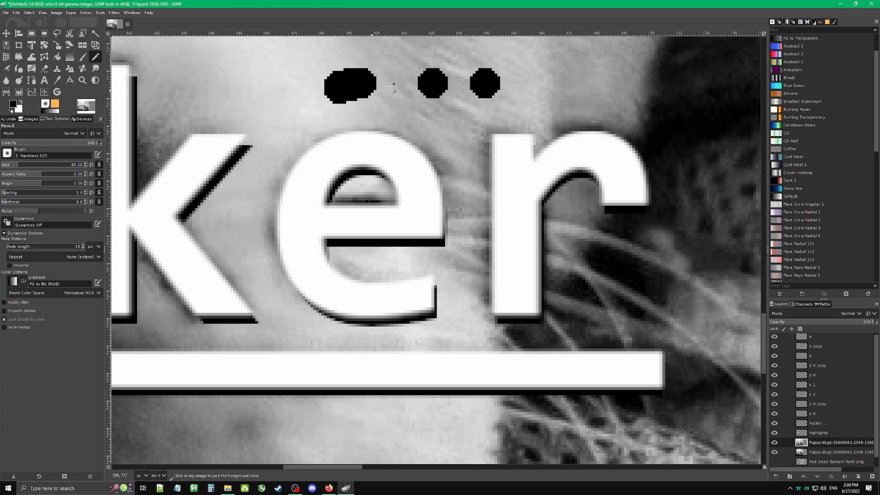
key(ctrl+z)
click(334, 80)
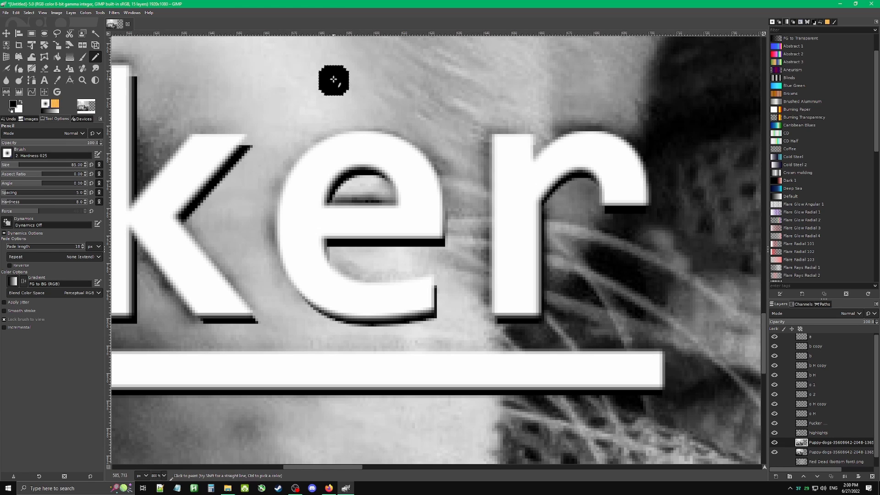
key(ctrl+z)
Paint two black test dabs above the "e" using the Paintbrush with hardness 100.
click(82, 57)
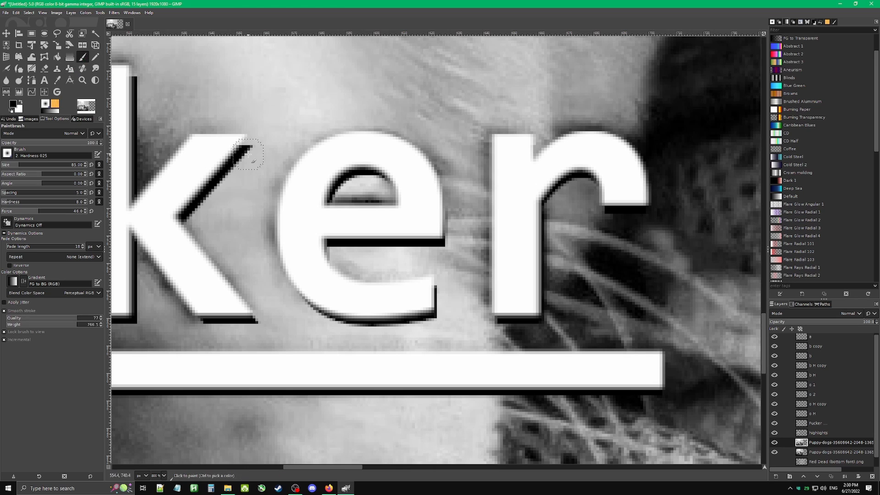
drag(64, 204, 103, 204)
drag(363, 82, 380, 84)
click(428, 89)
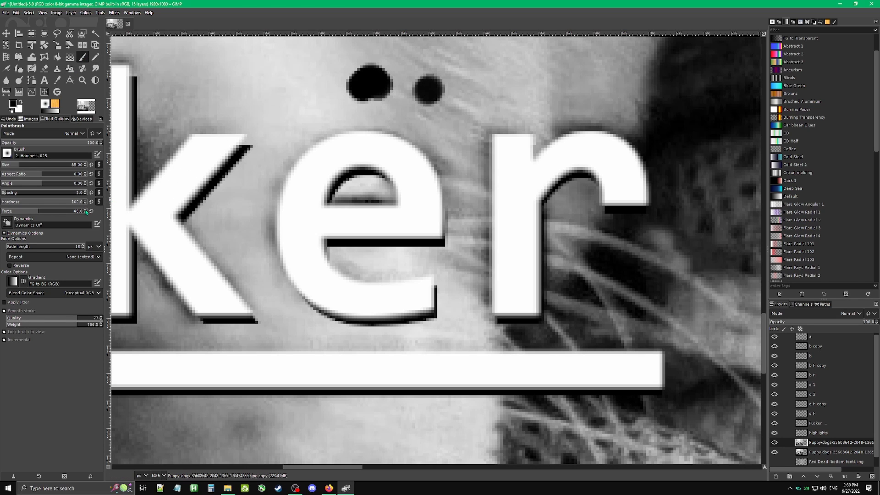
Reduce the Paintbrush hardness to about 3 and paint a wavy black stroke and soft dabs above the "r".
click(21, 204)
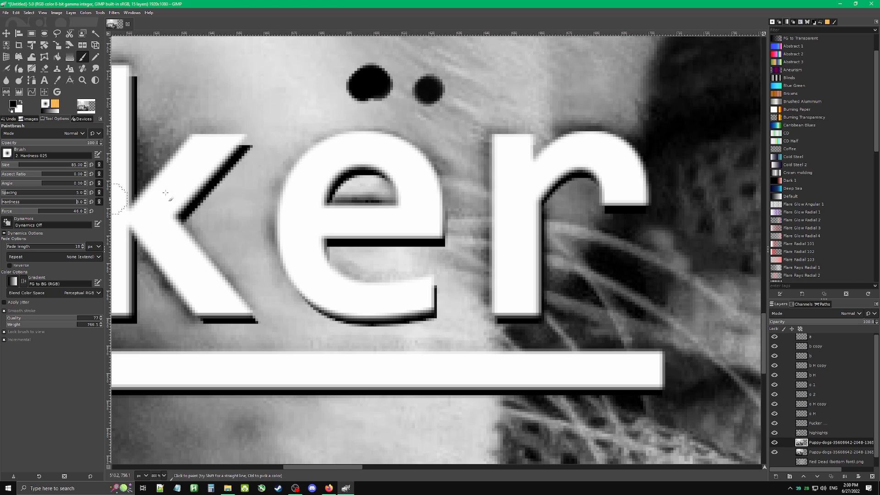
mouse_move(477, 86)
mouse_down()
mouse_move(506, 90)
mouse_move(528, 78)
mouse_up()
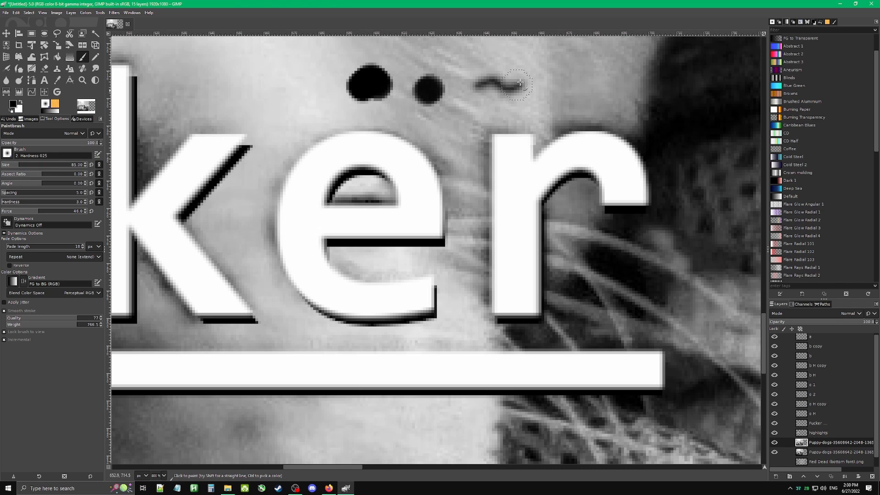
drag(548, 80, 595, 84)
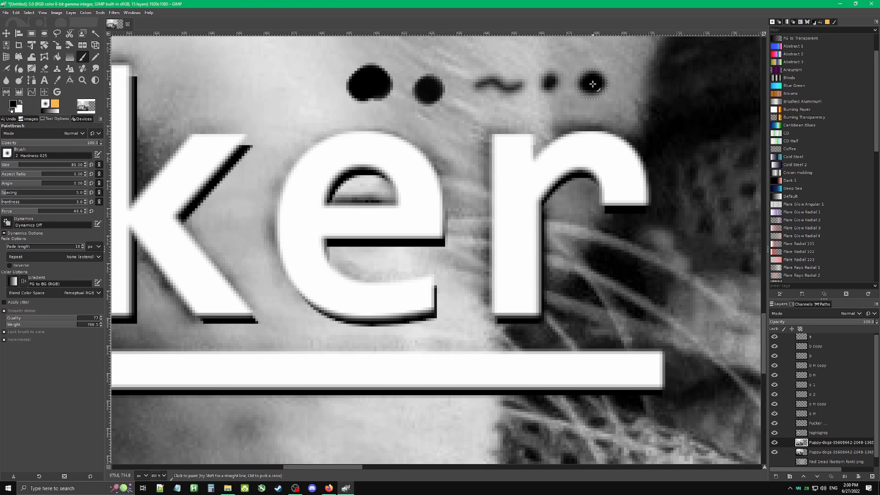
drag(592, 85, 592, 83)
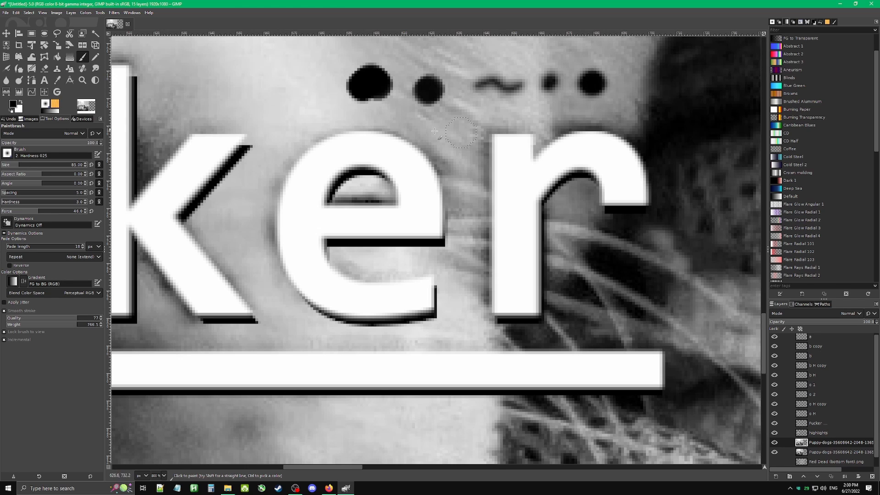
Turn off stroke smoothing and paint black test dabs and strokes above the "e", adjusting hardness to 40 and force to 29.
click(4, 311)
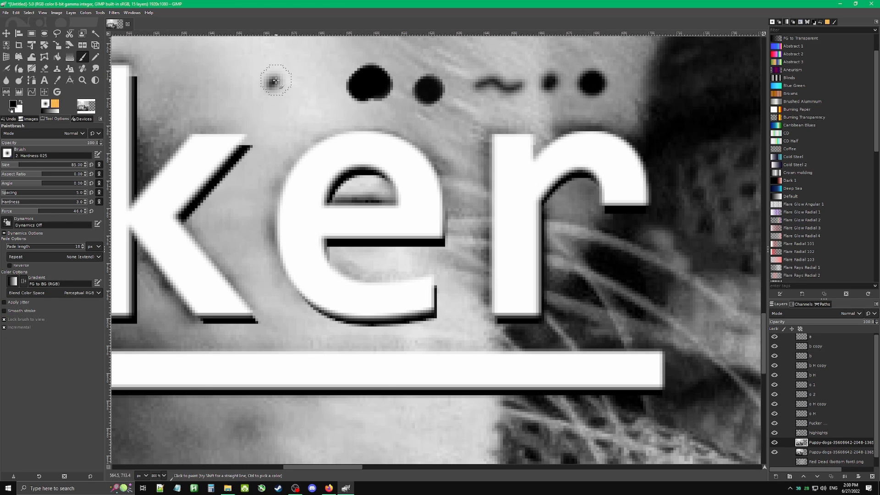
drag(275, 80, 275, 79)
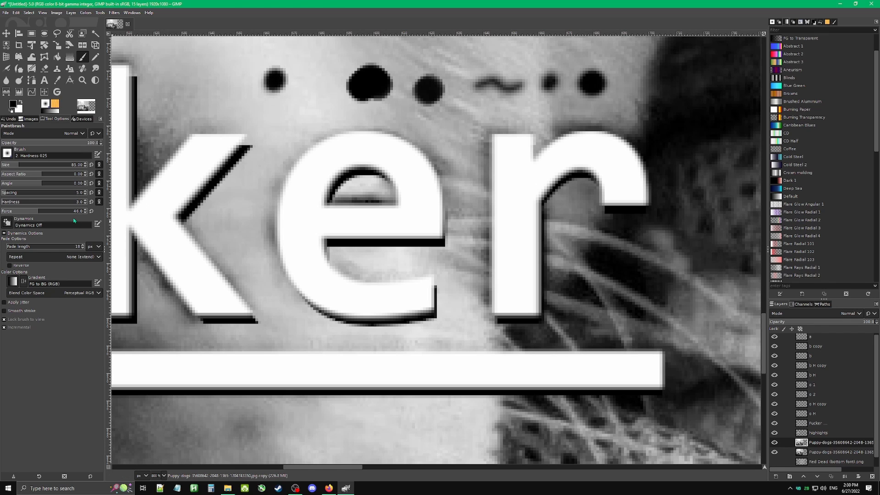
drag(17, 206, 33, 206)
scroll(56, 212, down, 1)
drag(48, 215, 26, 216)
drag(296, 101, 293, 110)
drag(283, 142, 328, 118)
mouse_move(404, 111)
mouse_down()
mouse_move(394, 117)
mouse_move(419, 122)
mouse_move(371, 119)
mouse_move(426, 123)
mouse_move(349, 118)
mouse_up()
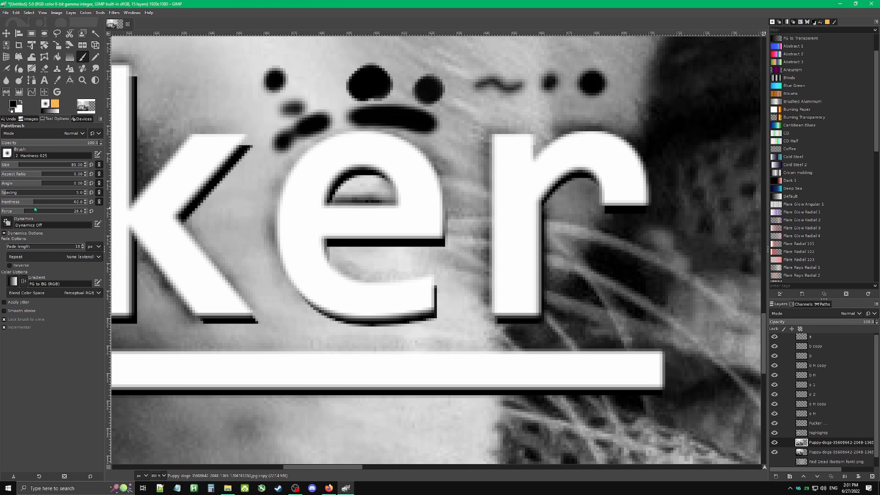
Undo all the black Paintbrush test dabs and strokes above the letters "e" and "r".
key(ctrl+z)
key(ctrl+z)
key(ctrl+z)
key(ctrl+z)
key(ctrl+z)
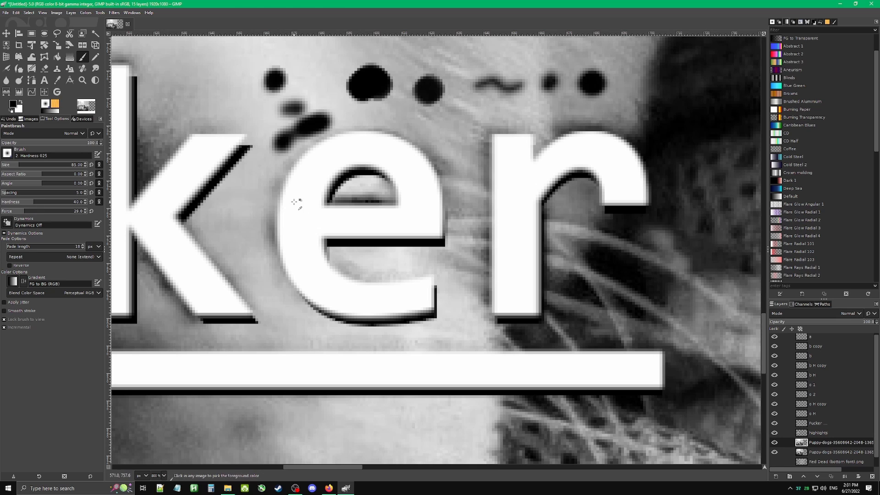
key(ctrl+z)
key(ctrl+z)
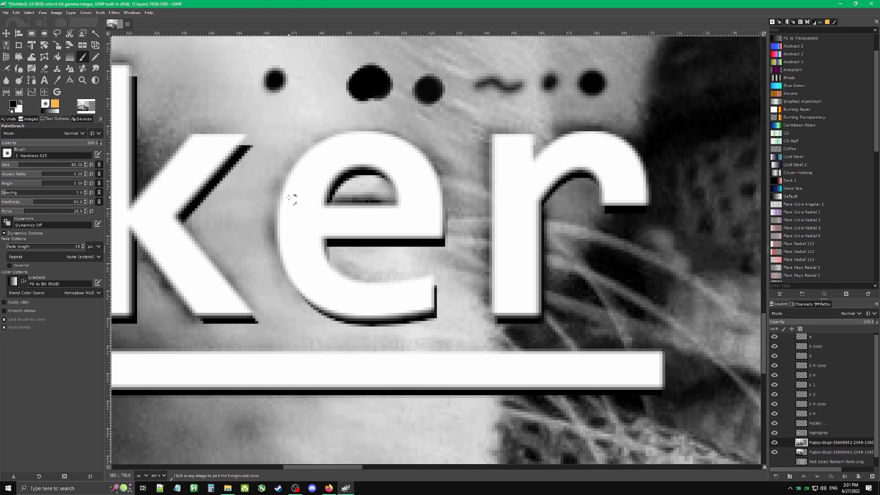
key(ctrl+z)
key(ctrl+z)
key(ctrl+z)
key(ctrl+z)
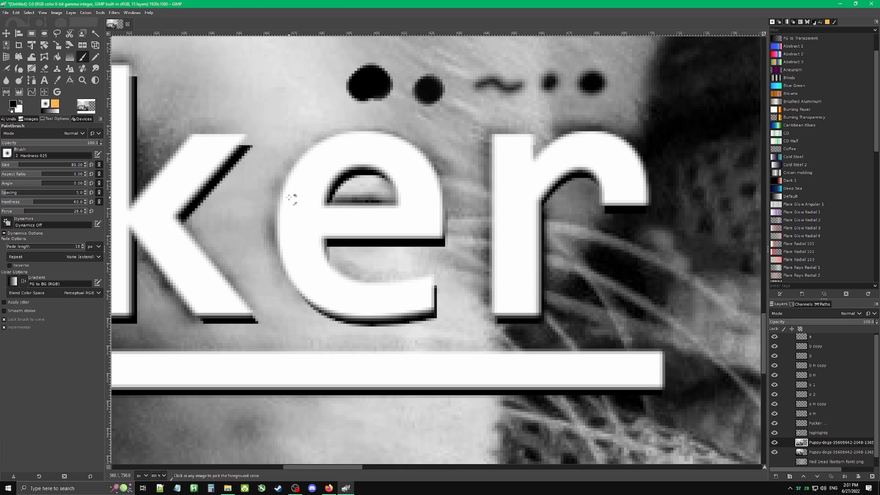
key(ctrl+z)
key(ctrl+z)
key(ctrl+z)
key(ctrl+z)
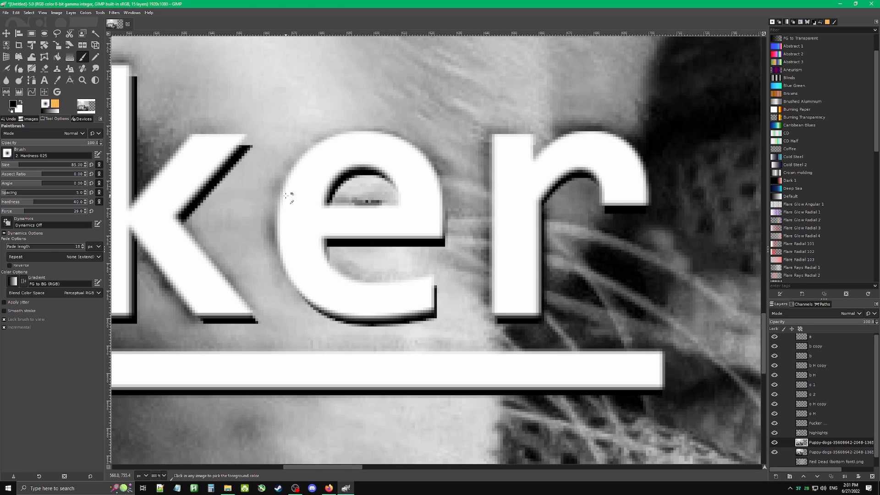
Redo the shading strokes inside the counter of the "e", leaving out the test marks.
key(ctrl+y)
key(ctrl+y)
key(ctrl+y)
key(ctrl+z)
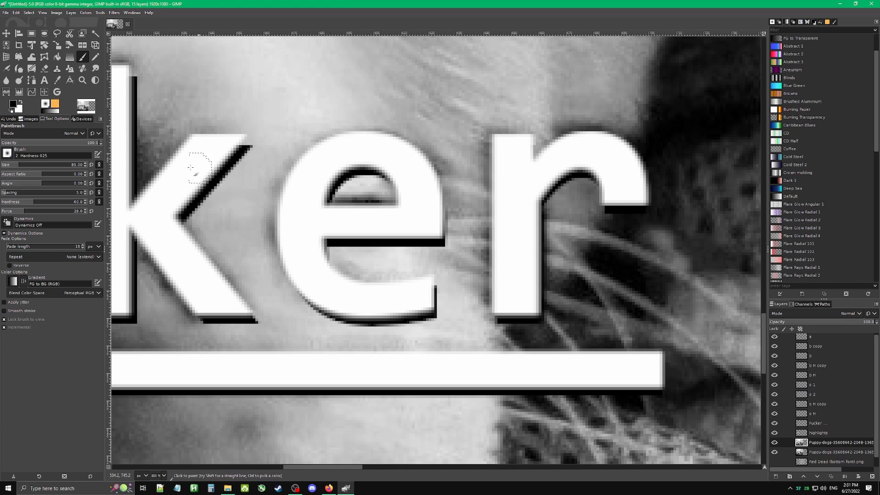
Switch to the Airbrush tool and look over the whole underlined word.
click(7, 69)
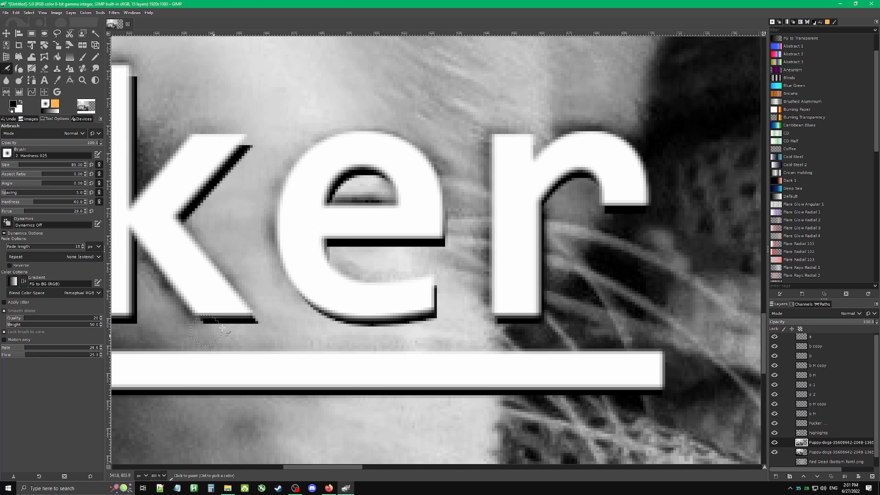
scroll(399, 328, down, 3)
scroll(399, 328, up, 1)
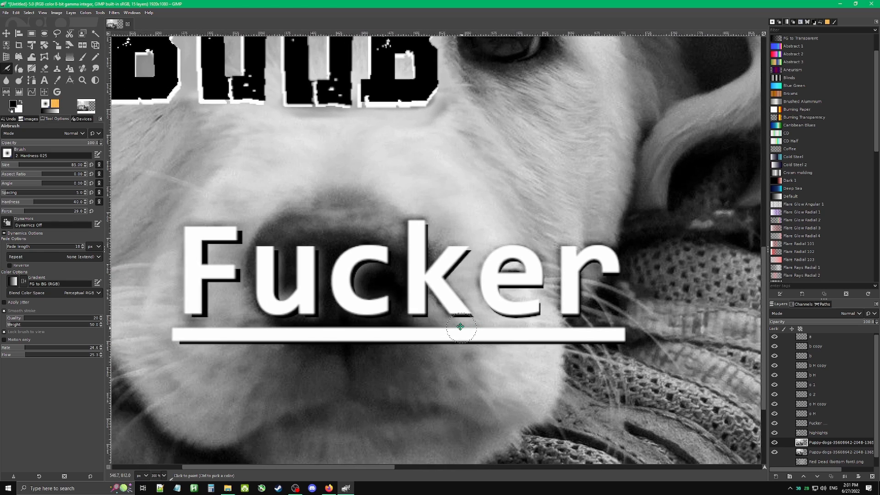
scroll(333, 271, down, 1)
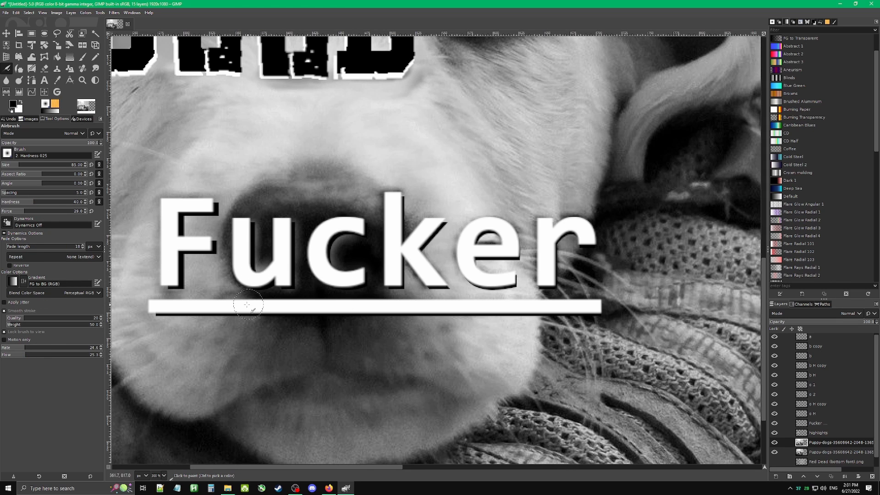
scroll(303, 299, left, 2)
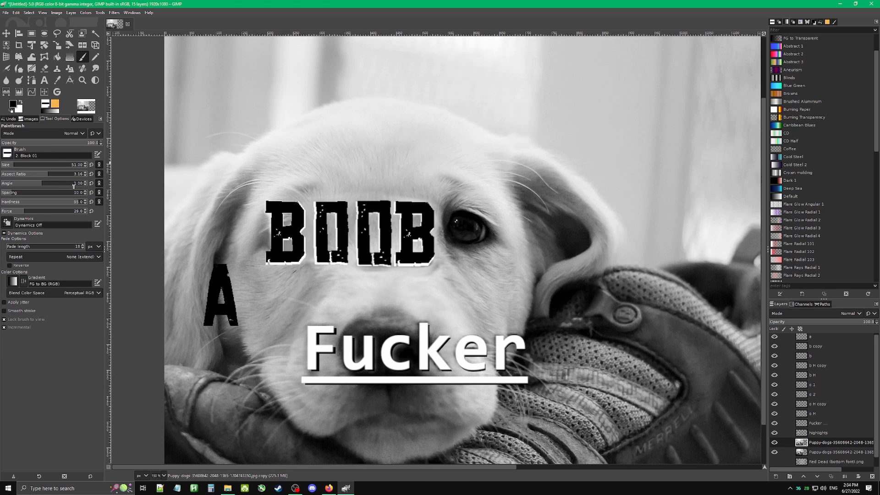
Try the Block 01 Paintbrush at an angle of 79, reset the angle, and set it to 34.
drag(58, 186, 61, 186)
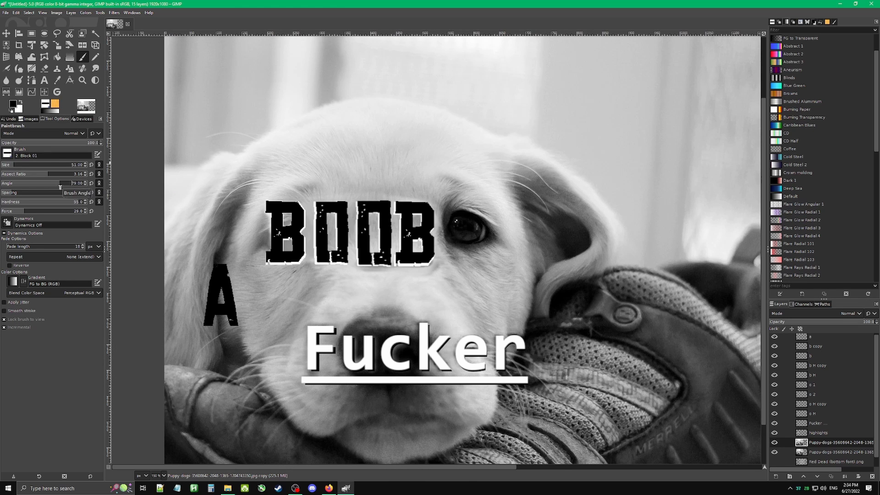
click(91, 184)
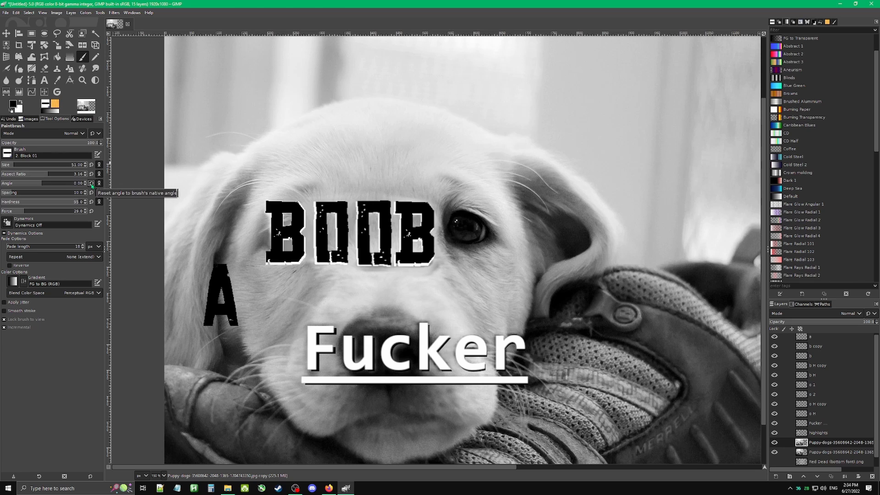
click(50, 183)
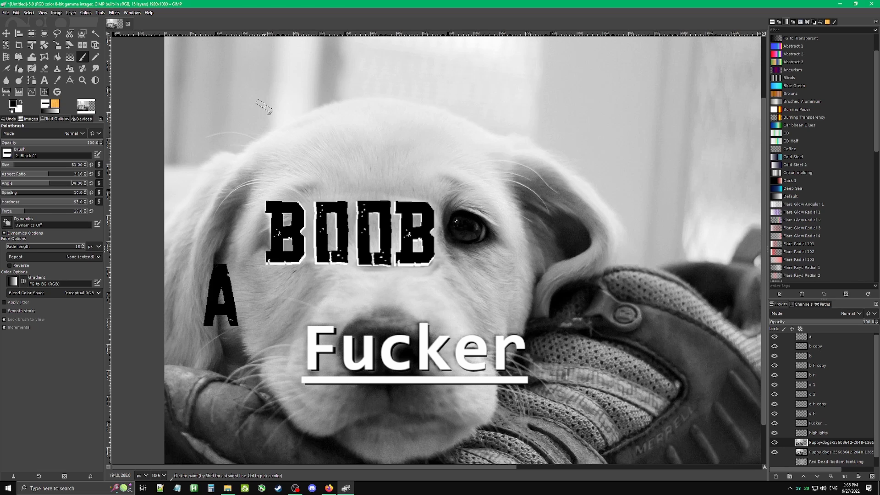
Paint a wavy black test stroke above the dog's head and replace it with a long arc over the head.
mouse_move(265, 106)
mouse_down()
mouse_move(300, 90)
mouse_move(318, 96)
mouse_move(300, 112)
mouse_move(394, 118)
mouse_up()
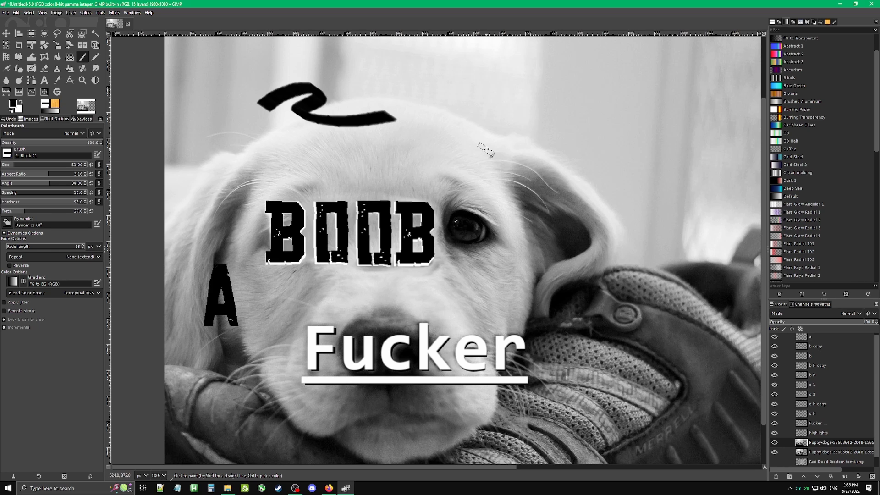
key(ctrl+z)
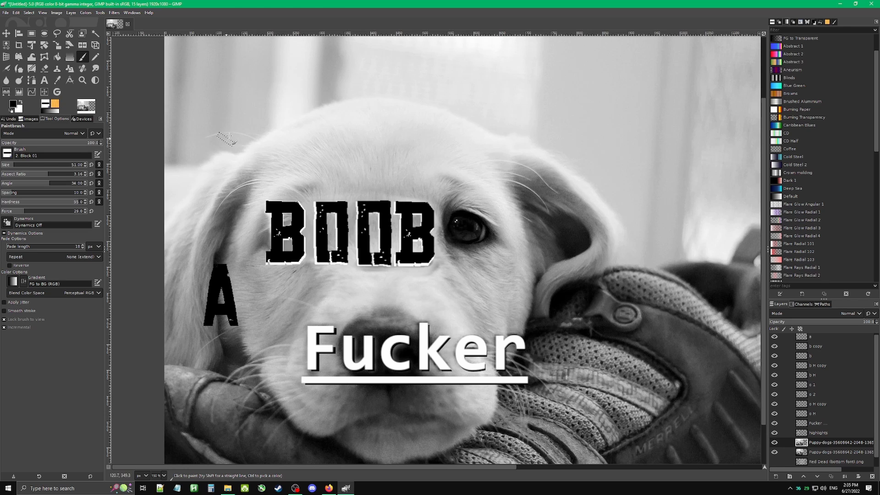
mouse_move(230, 142)
mouse_down()
mouse_move(327, 97)
mouse_move(377, 93)
mouse_move(442, 99)
mouse_move(526, 137)
mouse_up()
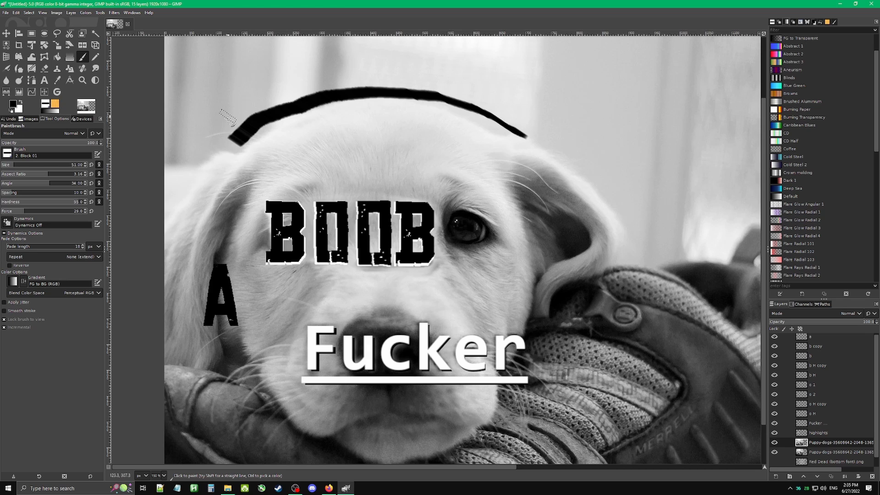
Turn on Smooth stroke and paint a second black arc across the dog's head just below the first.
click(4, 311)
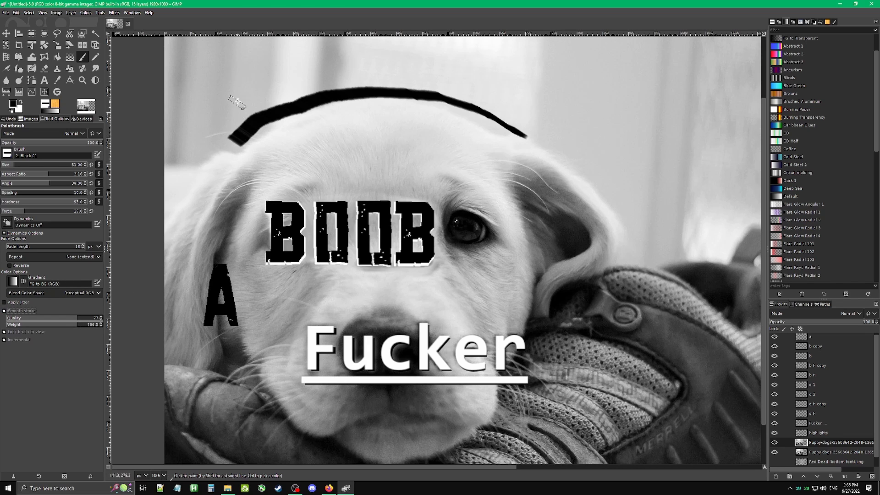
mouse_move(251, 169)
mouse_down()
mouse_move(320, 132)
mouse_move(419, 128)
mouse_move(513, 152)
mouse_move(562, 183)
mouse_up()
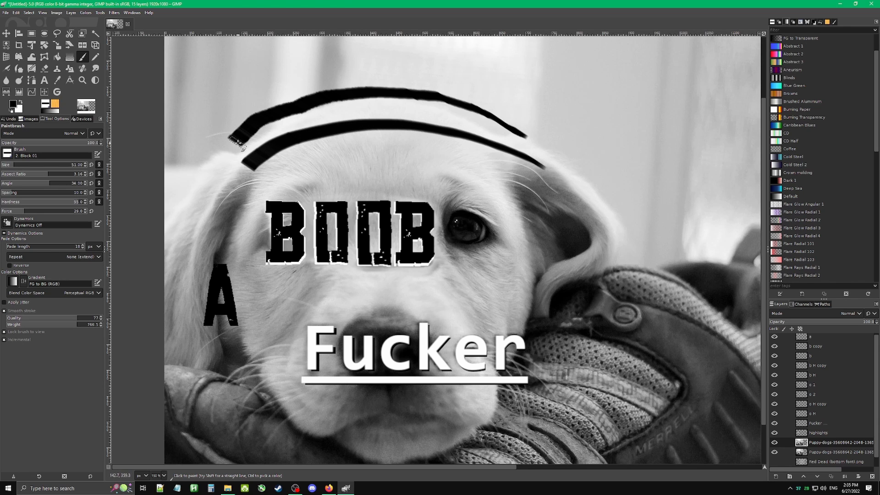
drag(238, 138, 260, 122)
Undo all the black arcs painted over the dog's head.
key(ctrl)
key(ctrl+z)
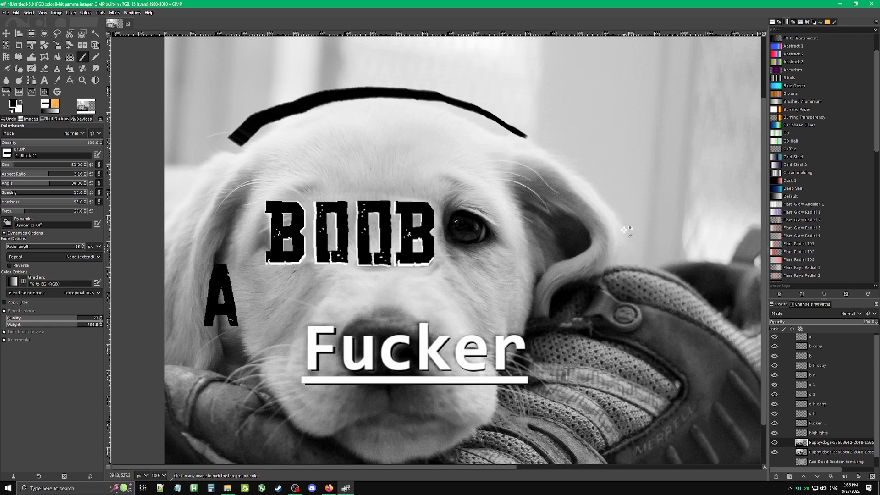
key(ctrl+z)
Paint jagged black eyebrows over the dog's visible eye and above the first letter of "BOOB".
scroll(441, 293, down, 3)
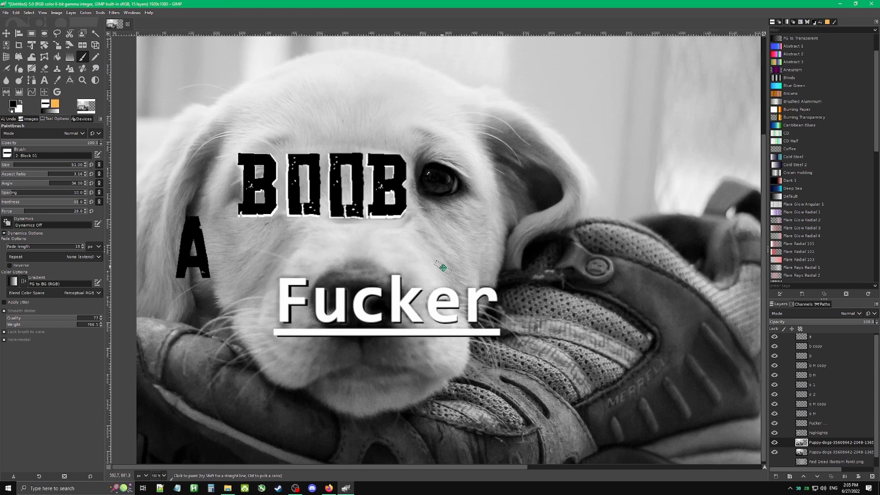
scroll(434, 174, up, 3)
mouse_move(433, 174)
mouse_down()
mouse_move(418, 173)
mouse_move(523, 159)
mouse_move(470, 177)
mouse_move(523, 176)
mouse_up()
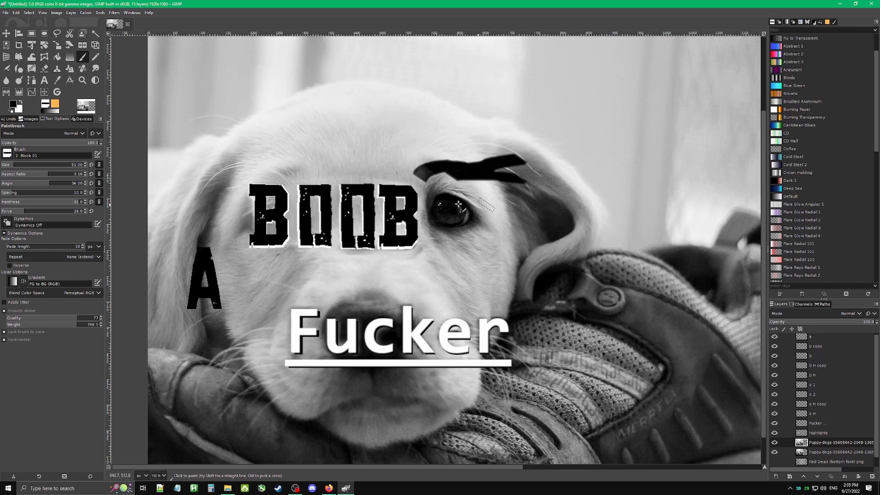
mouse_move(288, 177)
mouse_down()
mouse_move(201, 176)
mouse_move(284, 176)
mouse_move(187, 130)
mouse_up()
Paint two curled black mustache halves on the dog's muzzle just below the white underline.
scroll(385, 293, down, 3)
mouse_move(356, 290)
mouse_down()
mouse_move(361, 315)
mouse_move(301, 328)
mouse_move(239, 280)
mouse_move(284, 293)
mouse_up()
mouse_move(388, 288)
mouse_down()
mouse_move(386, 310)
mouse_move(452, 325)
mouse_move(480, 267)
mouse_move(442, 298)
mouse_up()
scroll(495, 309, down, 2)
Paint two thick, curved black devil horns on top of the dog's head.
drag(587, 273, 517, 278)
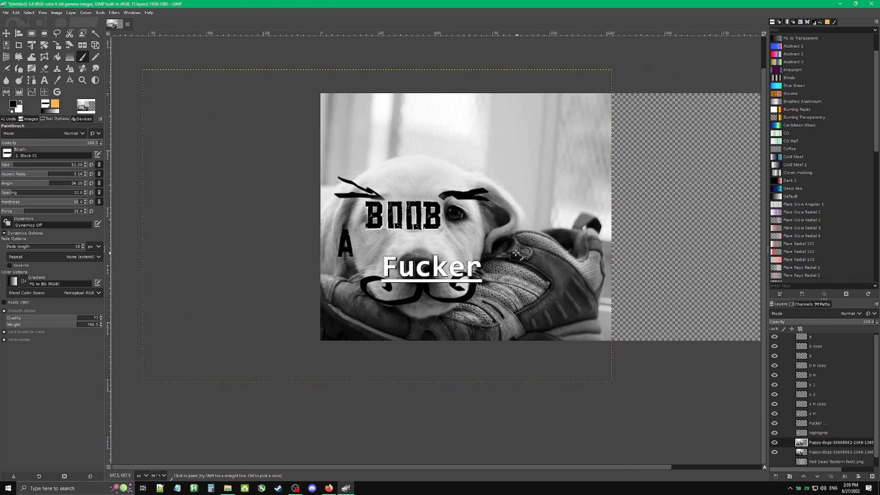
mouse_move(389, 167)
mouse_down()
mouse_move(367, 167)
mouse_move(342, 134)
mouse_up()
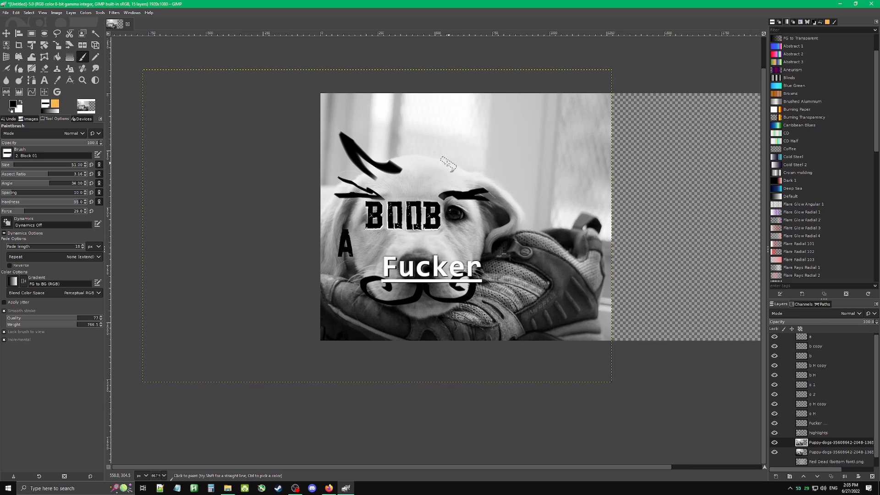
mouse_move(431, 166)
mouse_down()
mouse_move(476, 138)
mouse_move(472, 175)
mouse_up()
mouse_move(378, 170)
mouse_down()
mouse_move(364, 163)
mouse_move(385, 171)
mouse_up()
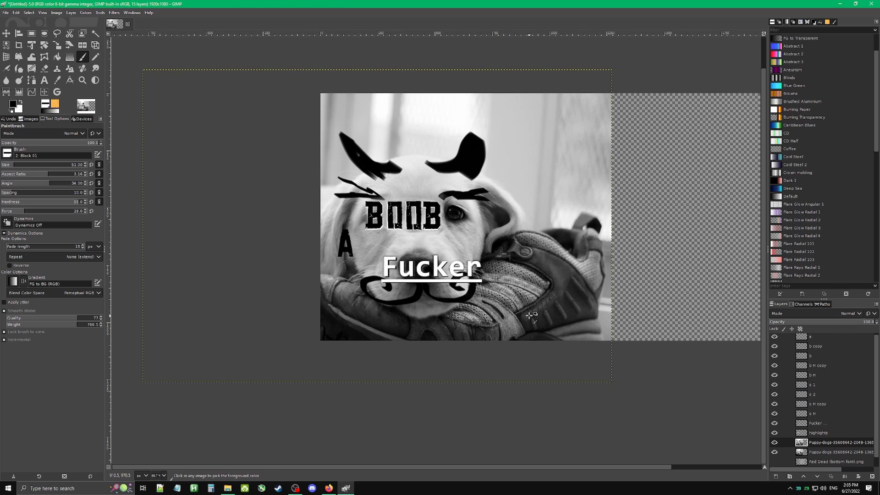
Paint a chain of connected straight black line segments in an angular spiral above the horns.
drag(524, 263, 440, 290)
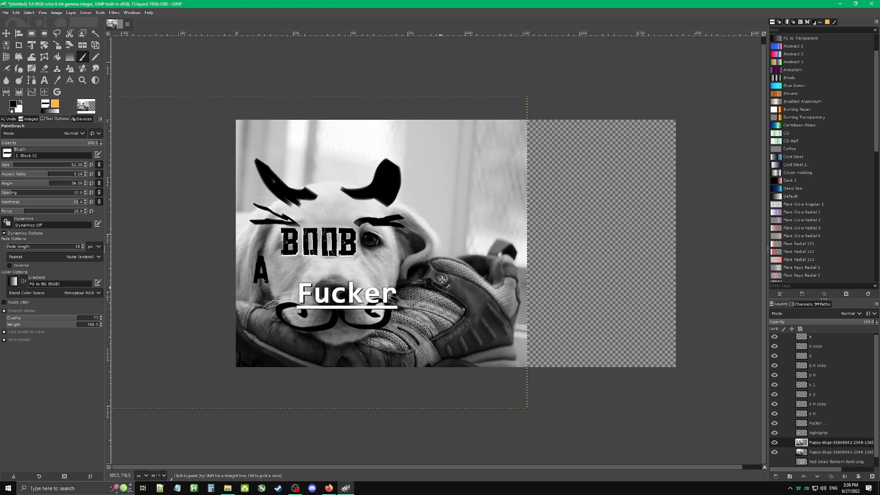
scroll(304, 134, up, 2)
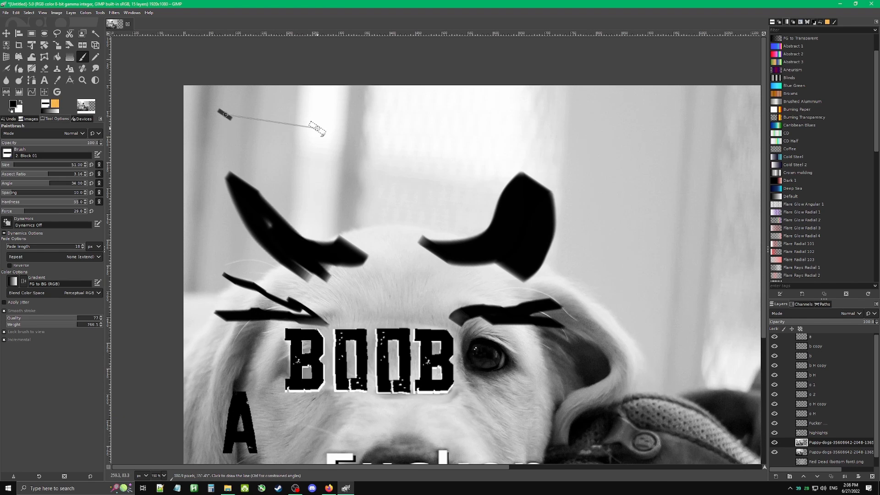
shift+click(587, 133)
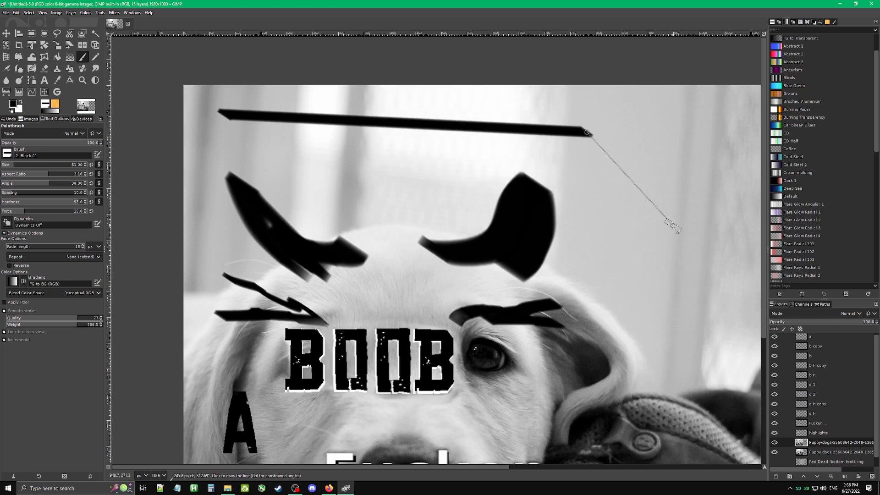
shift+click(708, 257)
shift+click(371, 206)
shift+click(319, 166)
shift+click(466, 141)
shift+click(608, 177)
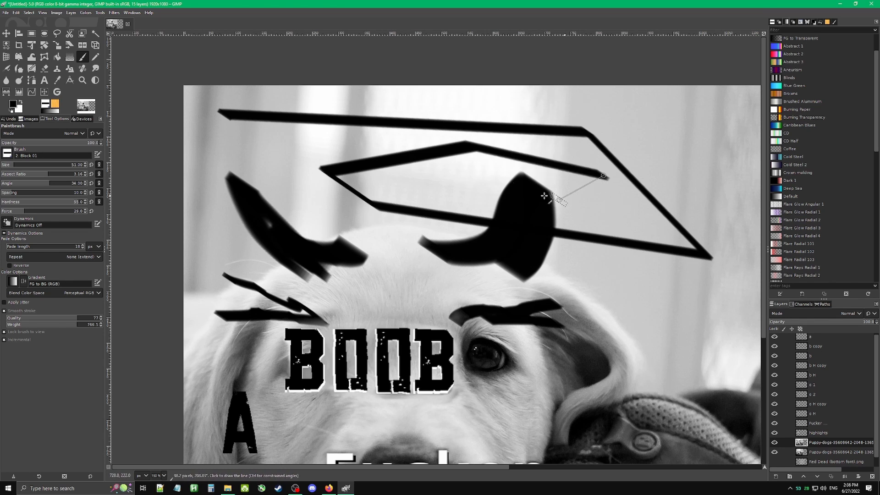
shift+click(464, 180)
Paint a black octagon of connected straight lines at the photo's upper-right edge and retrace its lower-left side.
scroll(469, 171, right, 3)
scroll(469, 171, right, 3)
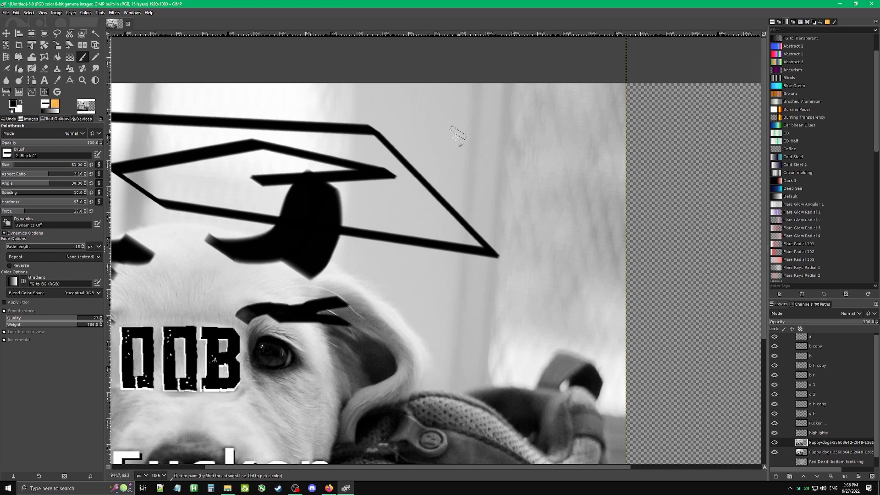
click(475, 166)
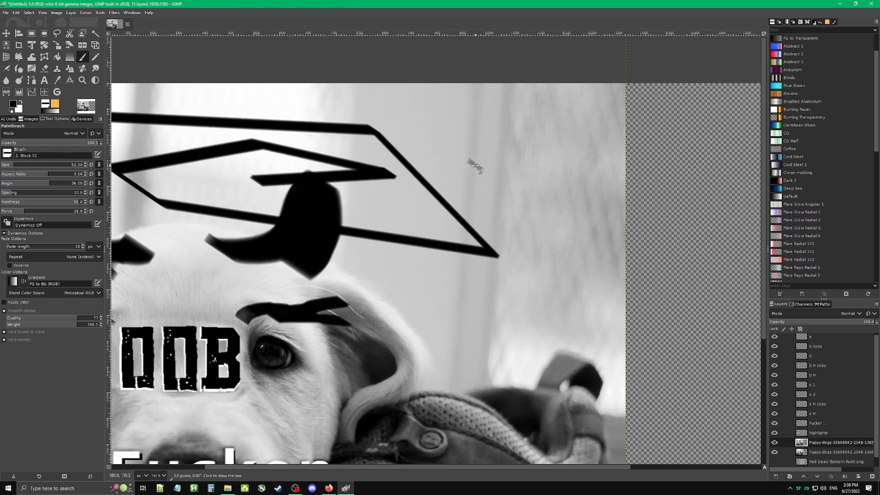
shift+click(517, 124)
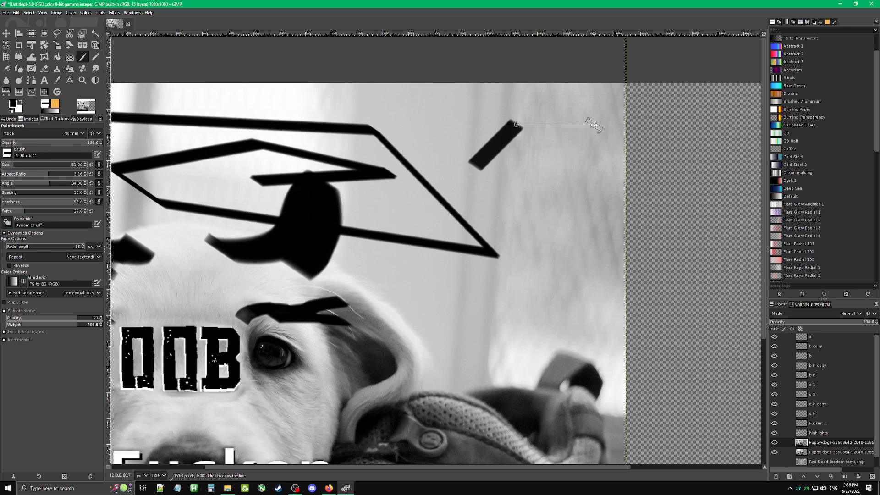
shift+click(595, 124)
shift+click(637, 169)
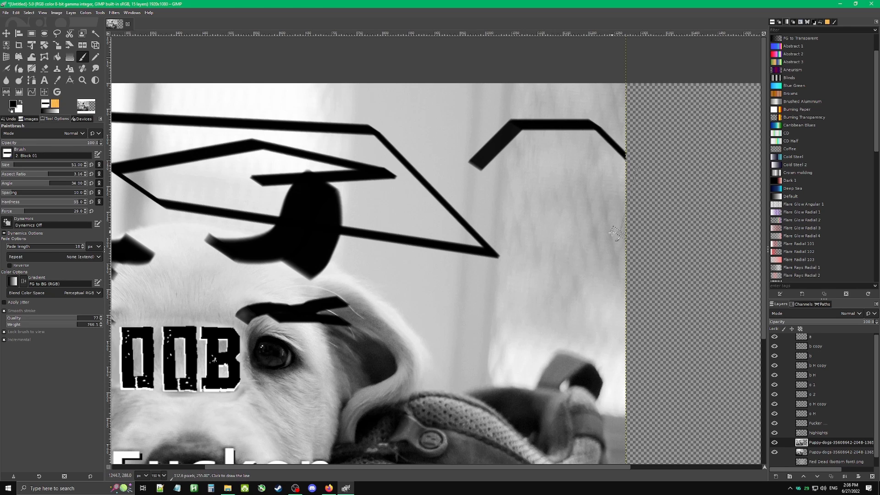
shift+click(637, 233)
shift+click(609, 279)
shift+click(521, 279)
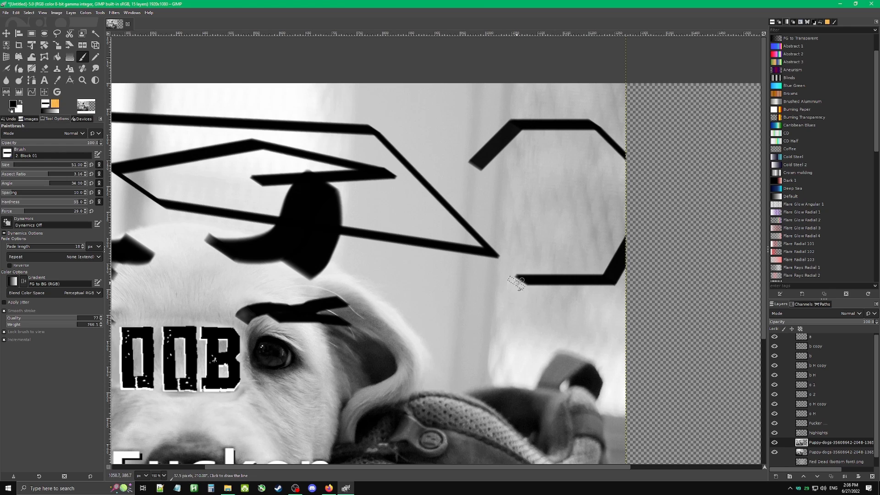
shift+click(477, 252)
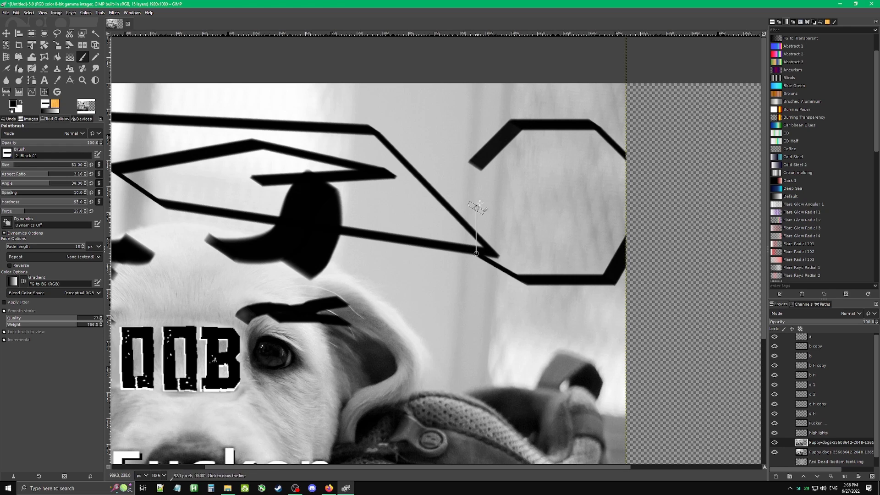
shift+click(477, 168)
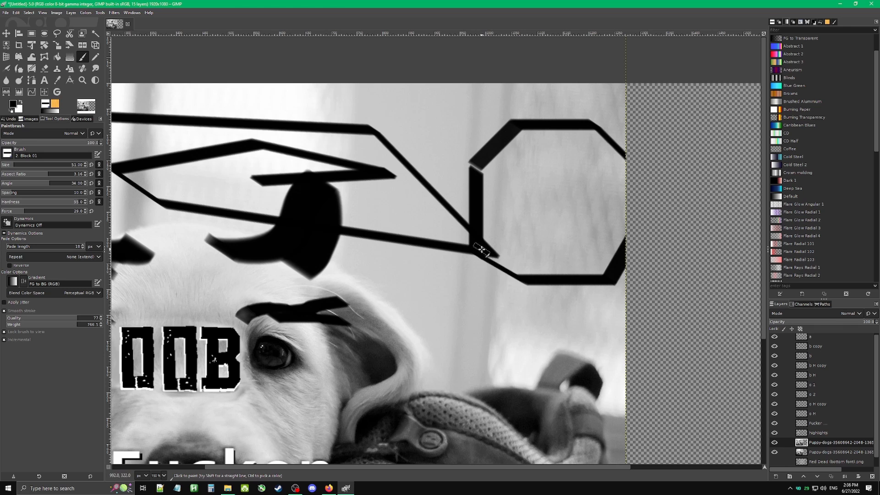
drag(480, 253, 528, 282)
scroll(366, 277, down, 3)
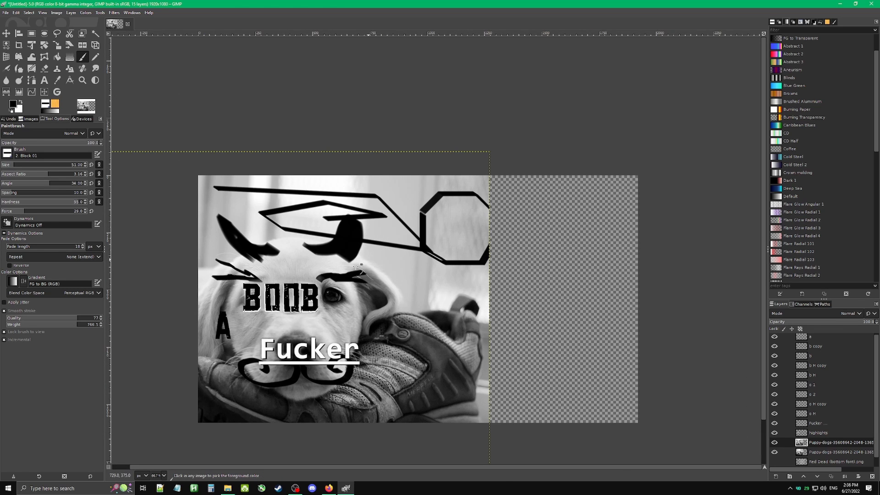
Paint a second black octagon of connected straight lines below the first one, partly over the shoe at the photo's right side.
scroll(406, 281, up, 3)
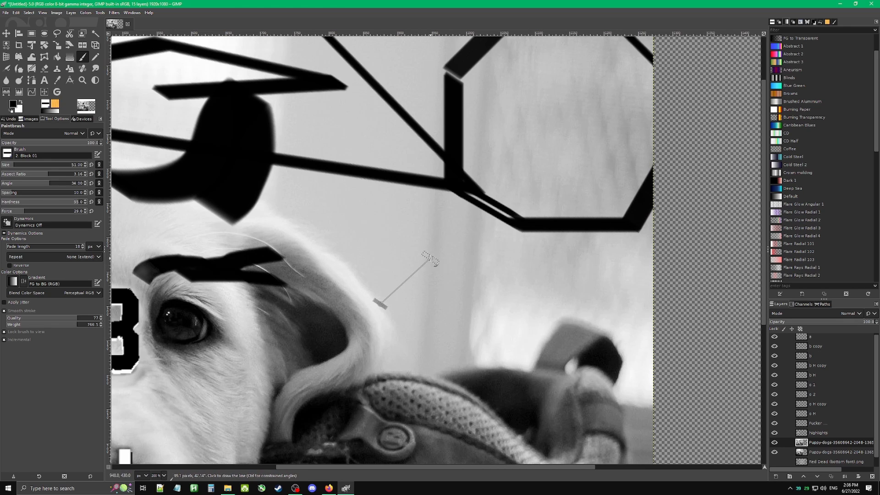
shift+click(430, 254)
shift+click(573, 259)
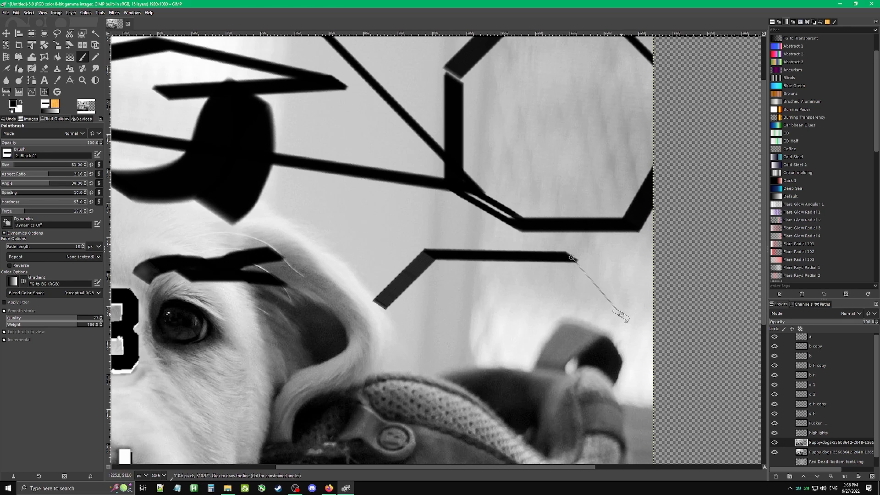
shift+click(621, 315)
shift+click(626, 430)
scroll(626, 431, down, 5)
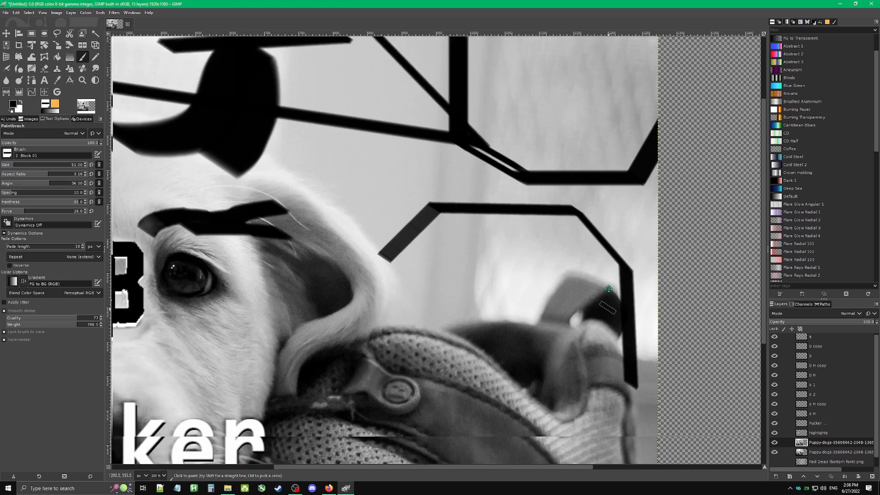
shift+click(598, 322)
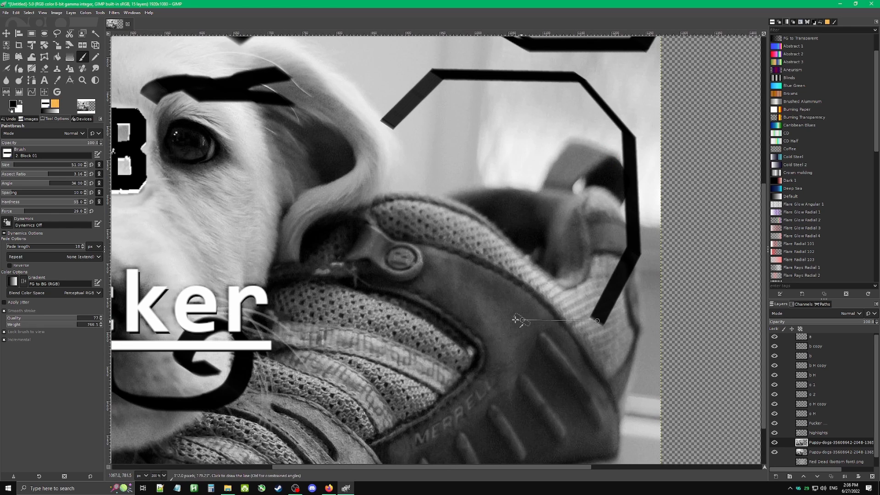
shift+click(445, 321)
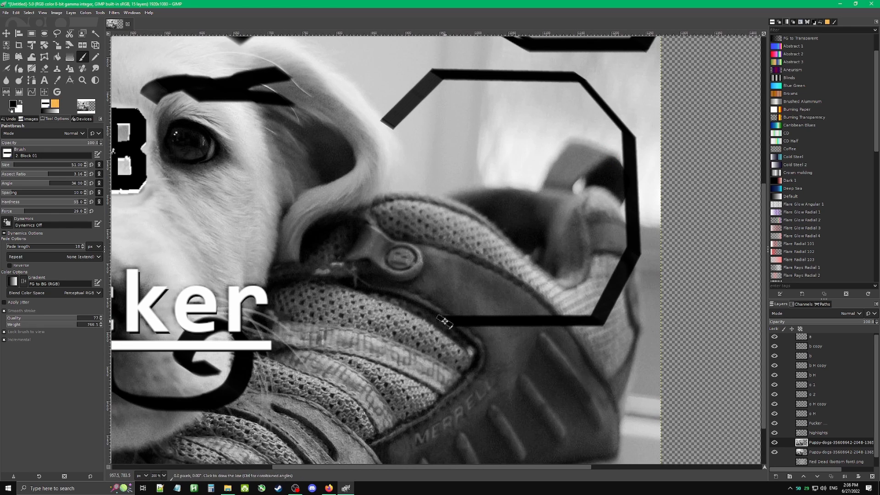
shift+click(387, 251)
shift+click(387, 124)
key(shift+ctrl+j)
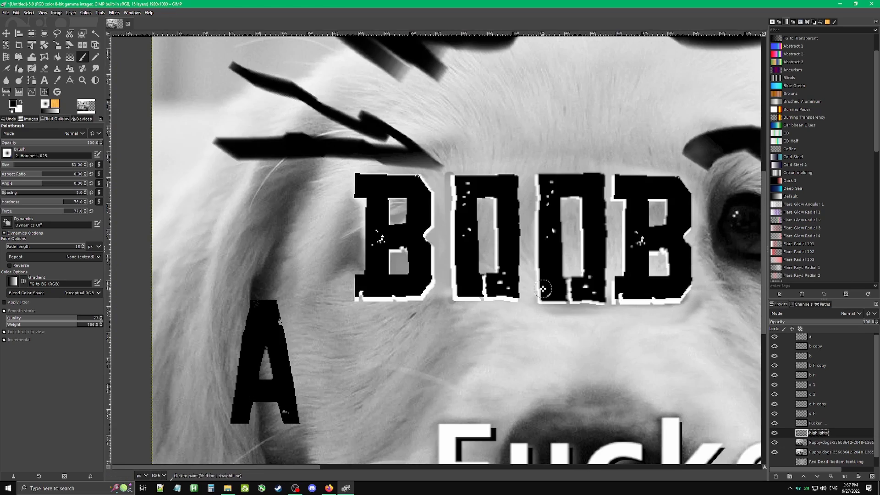
scroll(397, 195, down, 1)
scroll(397, 195, right, 3)
scroll(396, 194, down, 2)
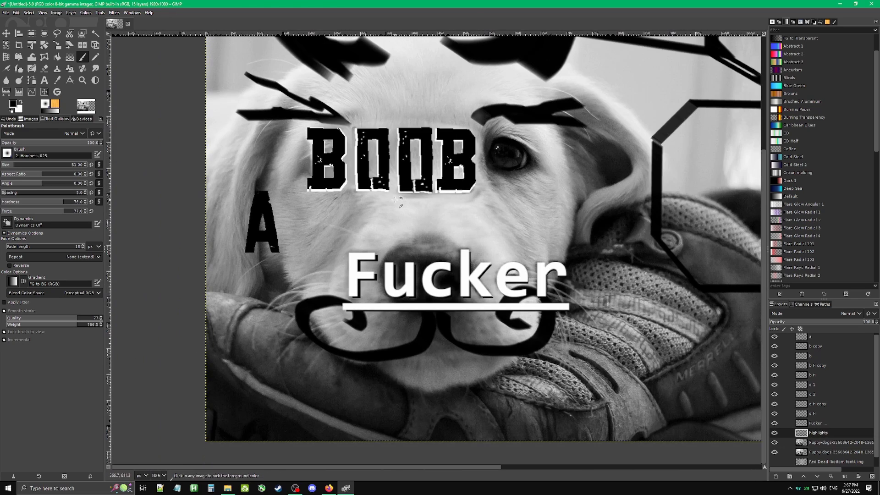
scroll(559, 251, up, 1)
drag(559, 252, 522, 236)
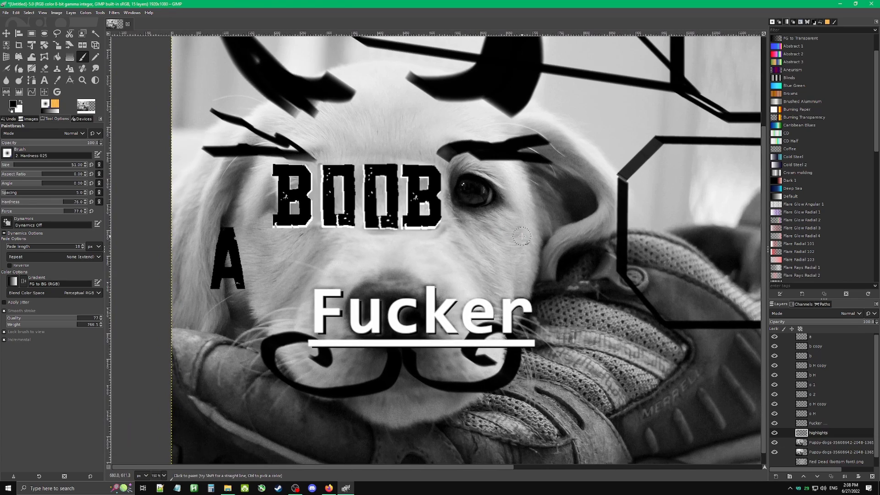
scroll(291, 193, up, 2)
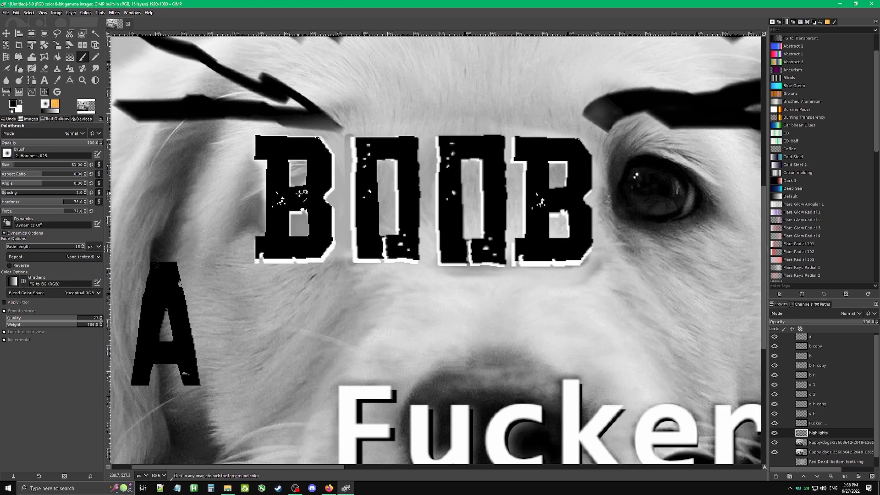
Hide every layer except the BOOB letters and their highlight layers, with the "b copy" layer selected.
scroll(817, 347, up, 1)
click(817, 340)
key(Delete)
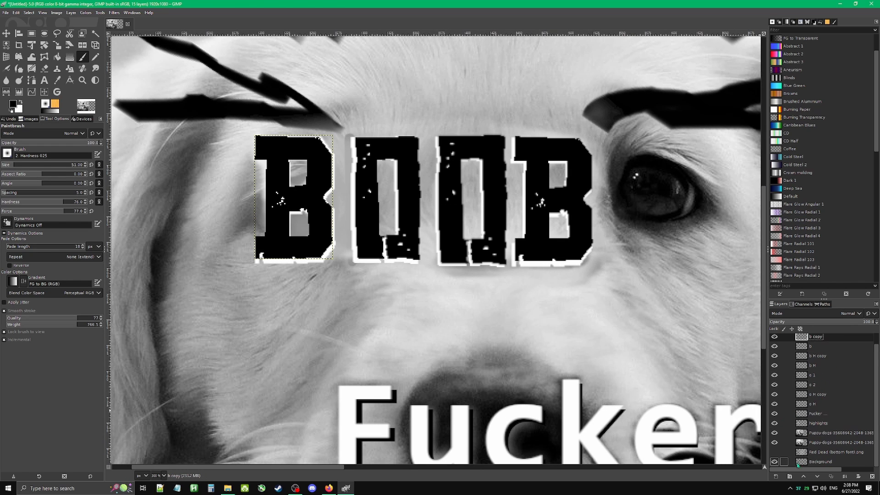
drag(774, 462, 775, 418)
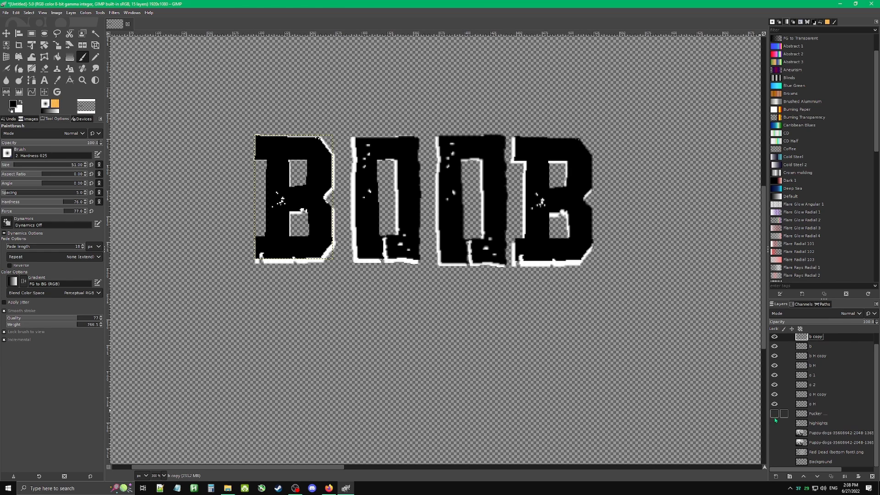
scroll(576, 347, down, 4)
drag(649, 337, 535, 294)
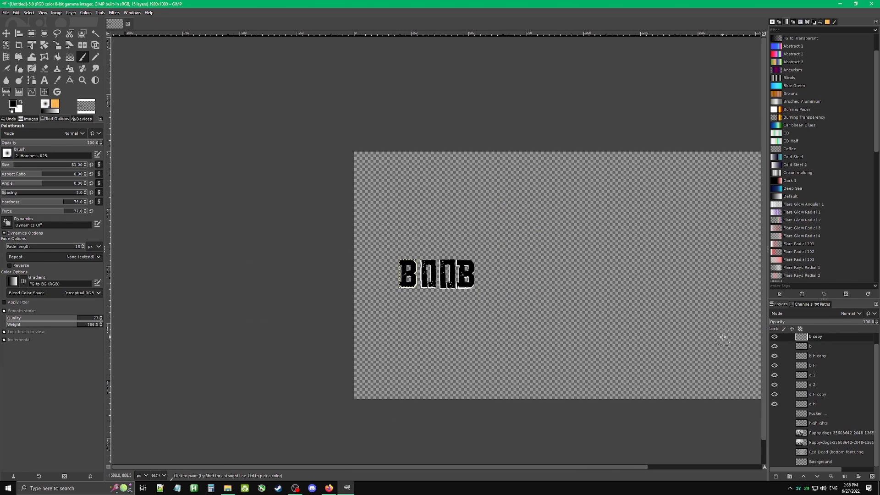
scroll(820, 390, up, 1)
Try merging the visible layers clipped to the bottom layer with invisible layers discarded, and undo the merge.
right_click(815, 347)
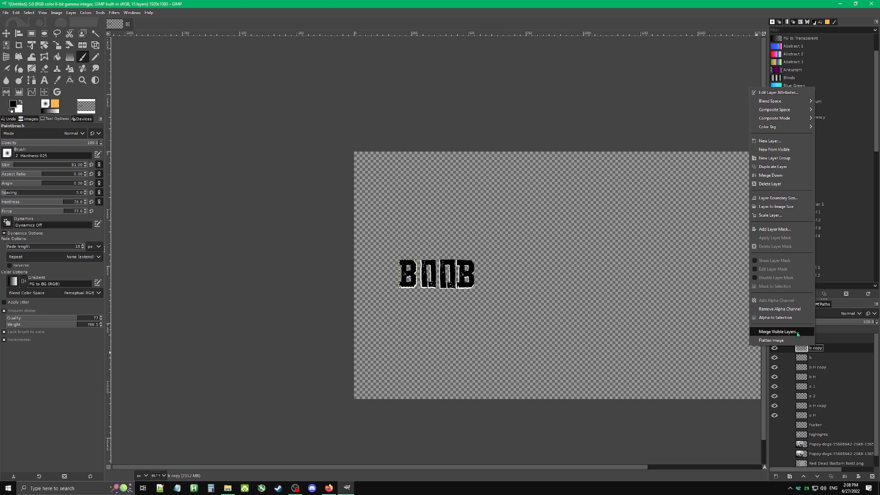
click(798, 334)
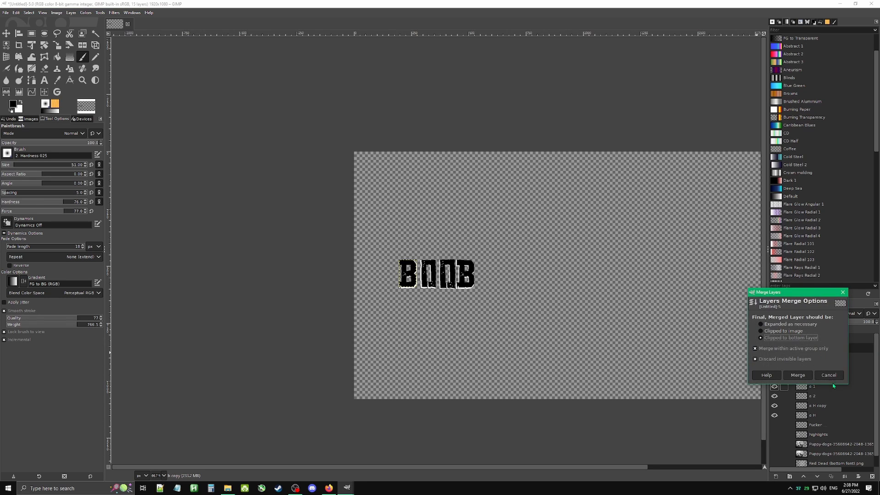
click(760, 338)
drag(787, 294, 657, 262)
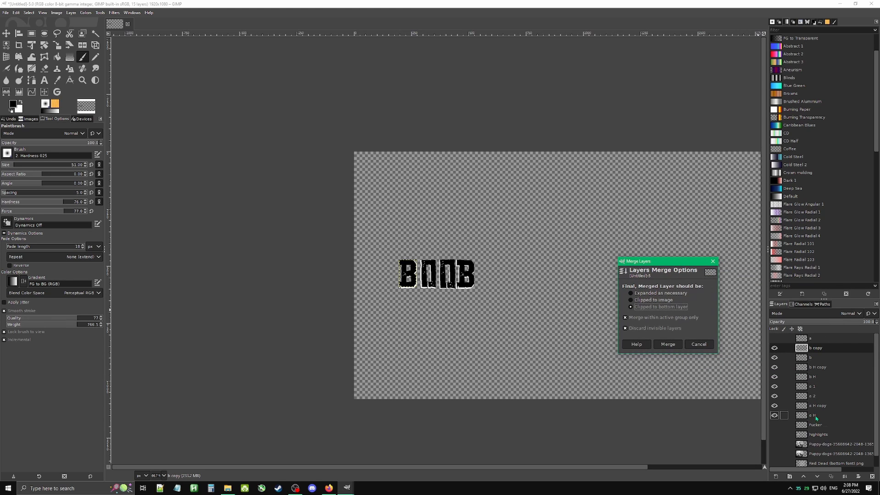
click(668, 344)
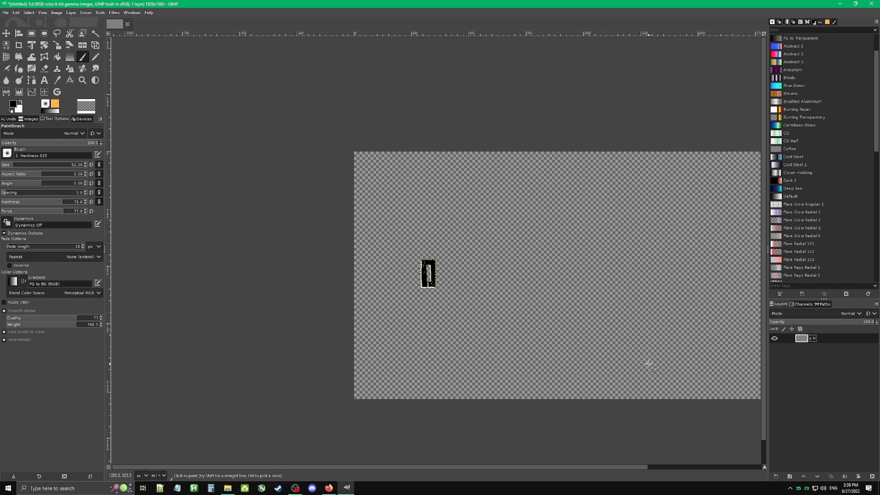
key(ctrl+z)
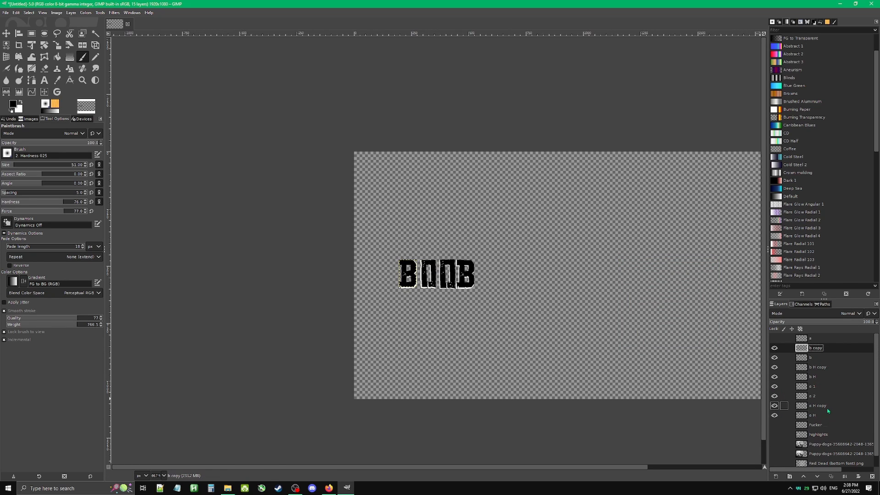
Try merging the visible layers inside the layer group, clipped to the image and without discarding invisible layers, and undo the merge.
right_click(811, 350)
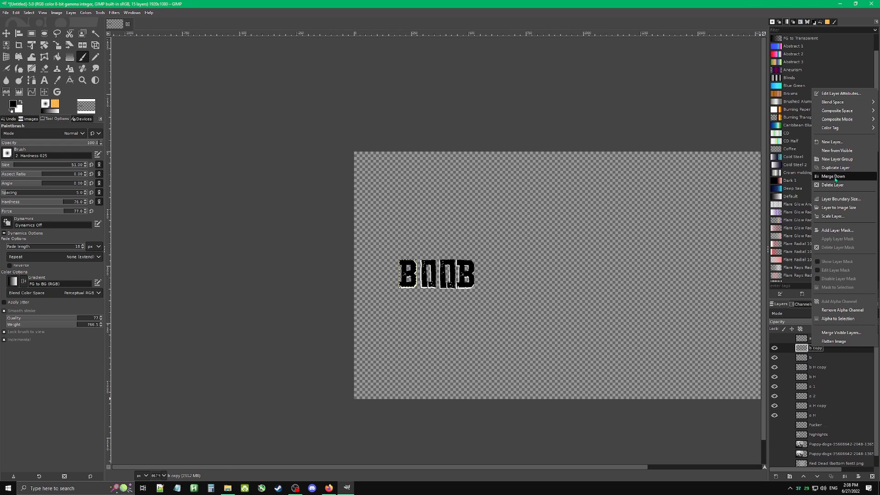
click(789, 351)
right_click(752, 349)
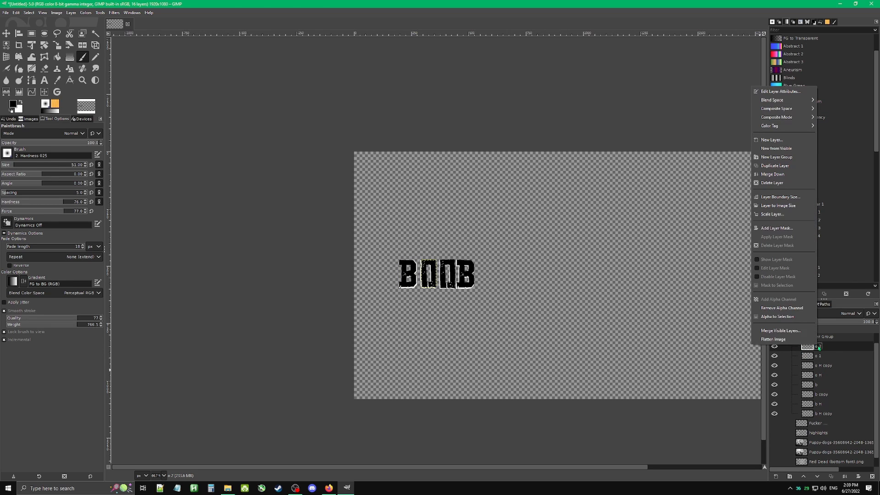
click(782, 339)
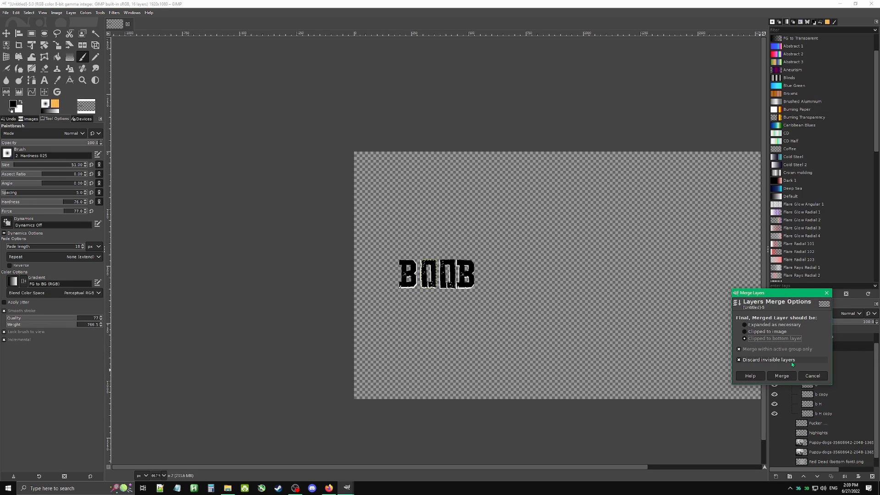
click(745, 332)
click(744, 364)
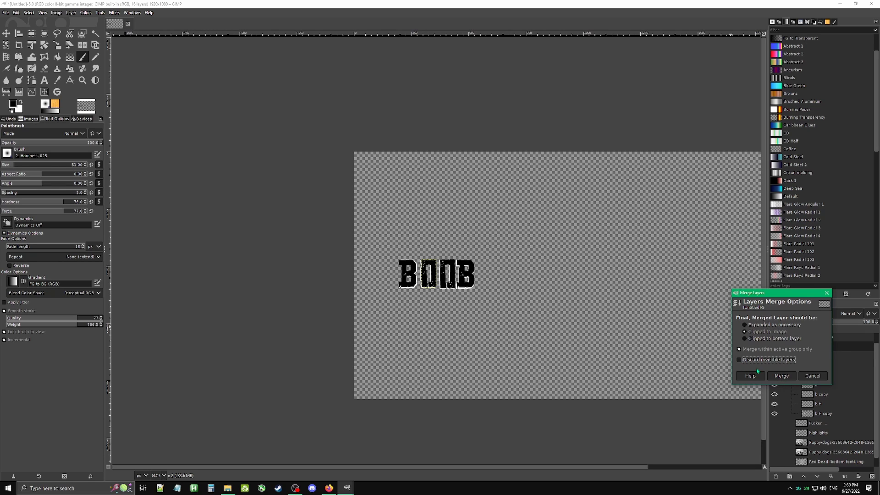
click(782, 376)
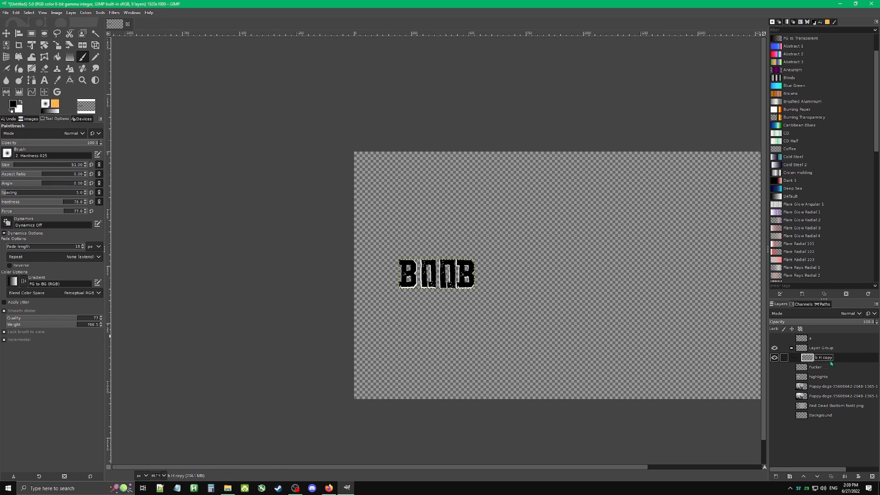
key(ctrl+z)
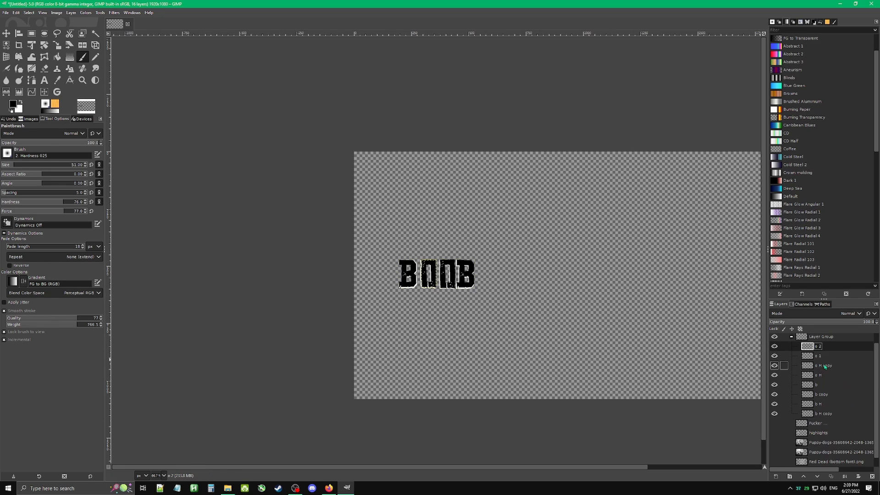
Merge the visible BOOB layer group into one layer, expanded as necessary and keeping the invisible layers.
click(822, 415)
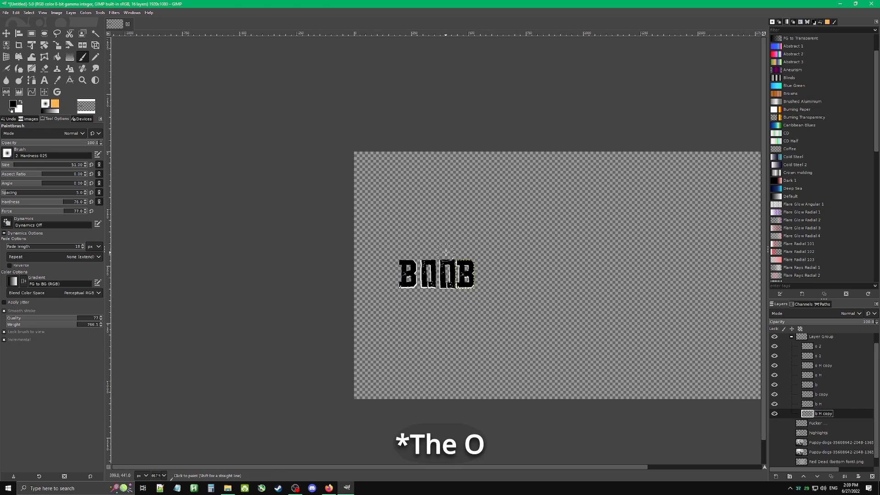
scroll(457, 264, up, 4)
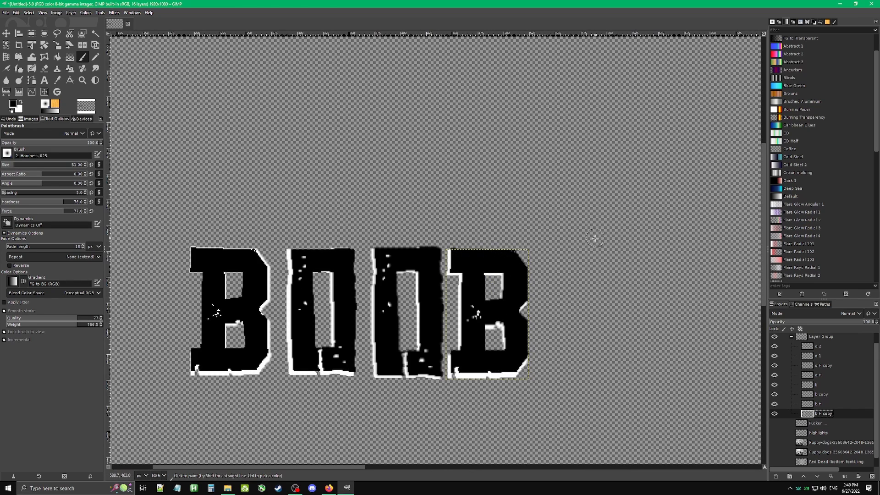
scroll(594, 238, down, 3)
click(820, 338)
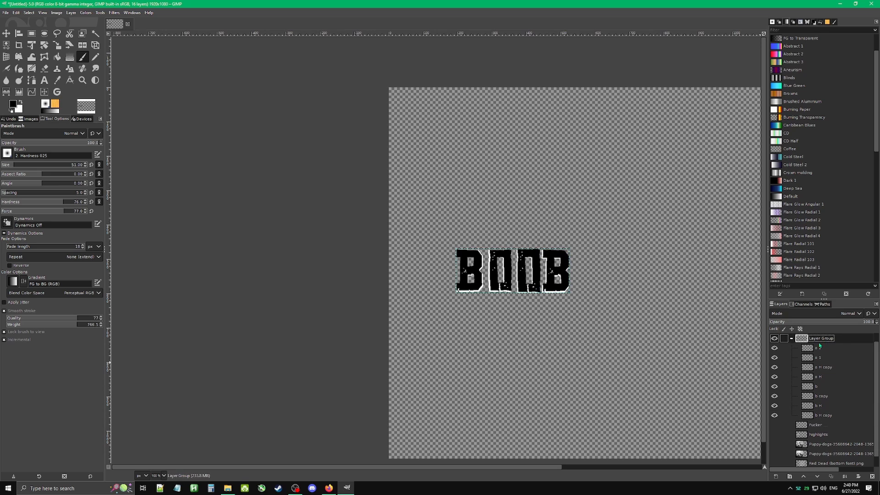
right_click(825, 338)
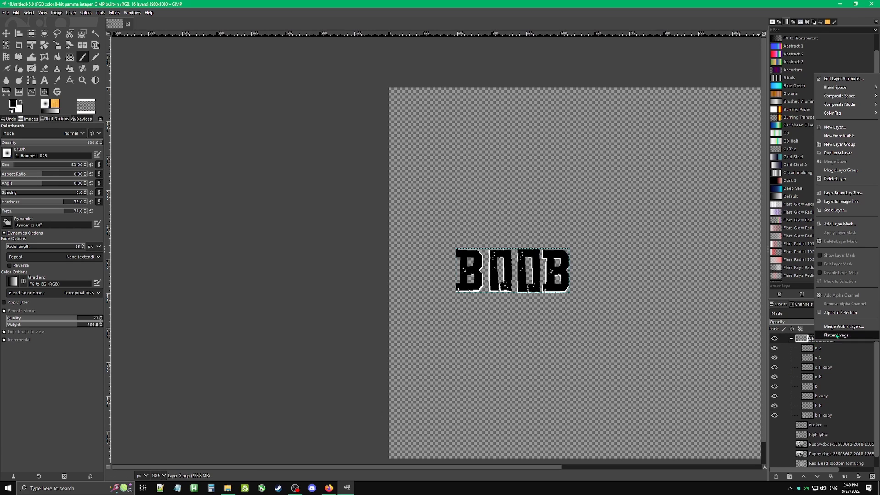
click(839, 326)
drag(820, 292, 642, 294)
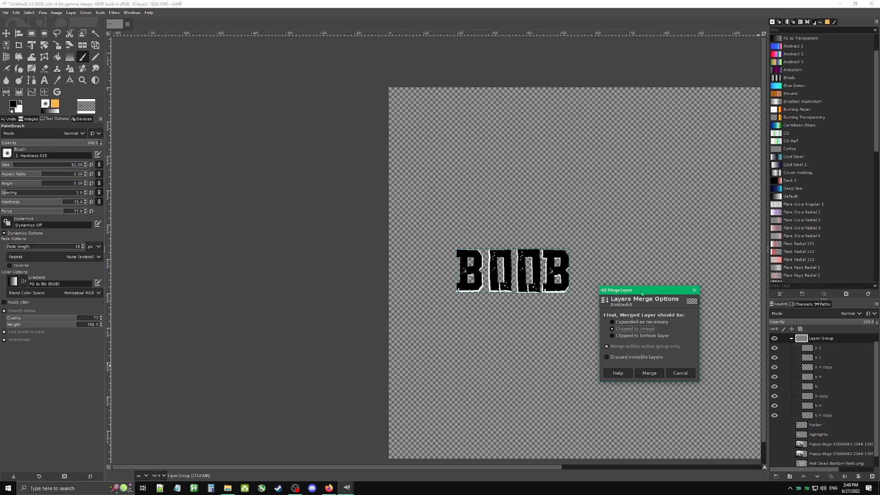
click(612, 321)
click(649, 373)
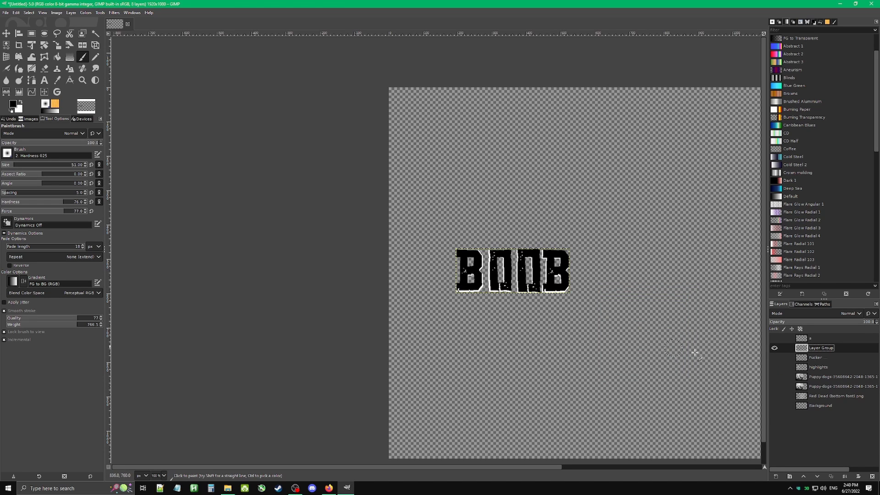
Rename the merged lettering layer as boob and look over its letters.
double_click(818, 349)
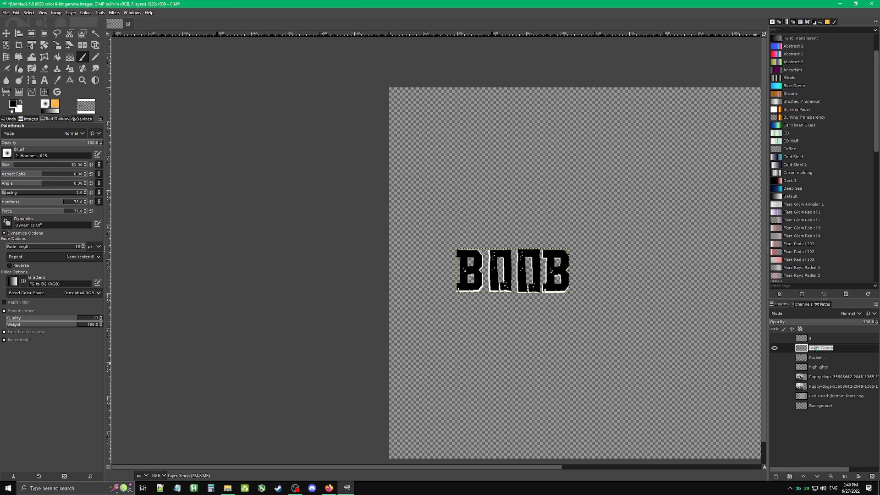
text(boob)
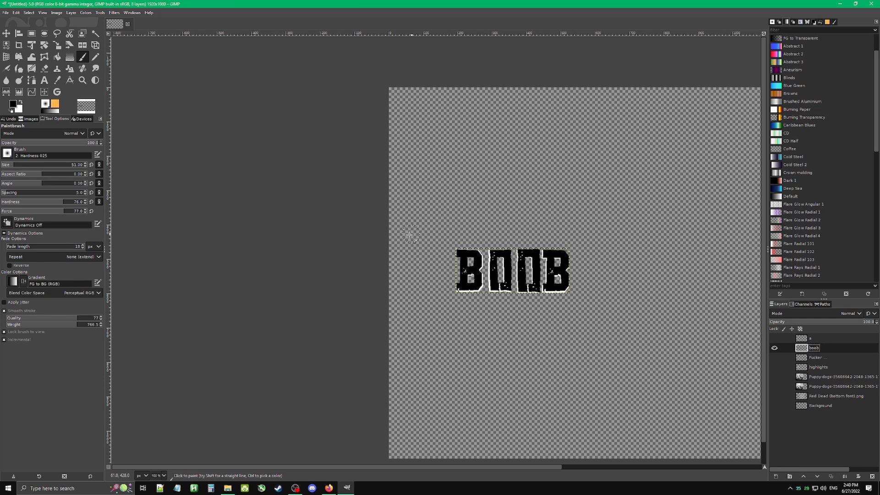
scroll(493, 263, up, 3)
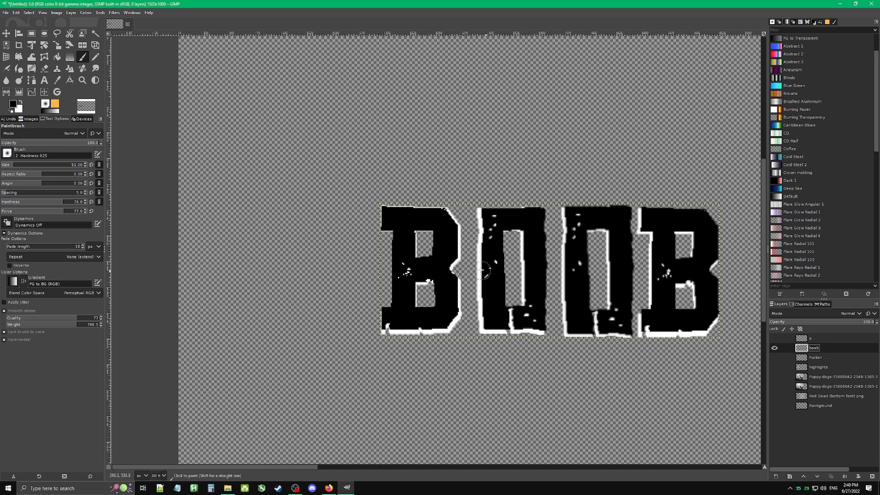
scroll(582, 284, down, 2)
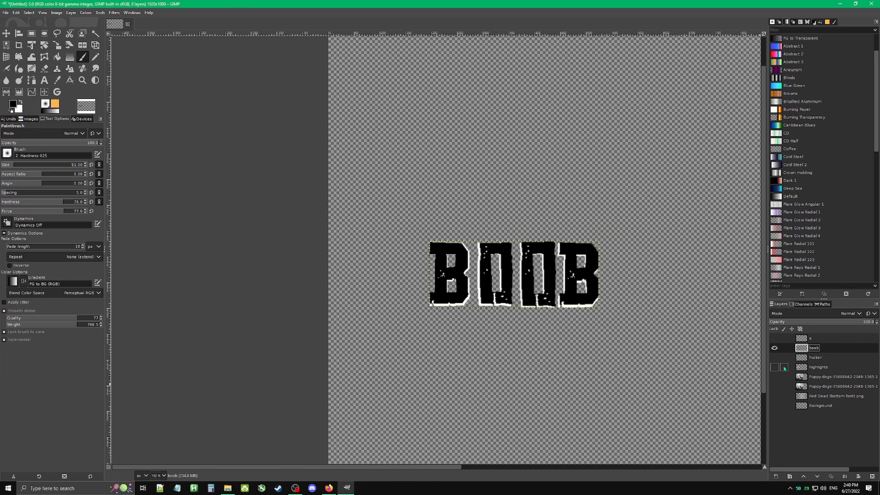
Make all the hidden layers visible again, from the "a" layer down to Background.
drag(774, 358, 775, 405)
click(775, 338)
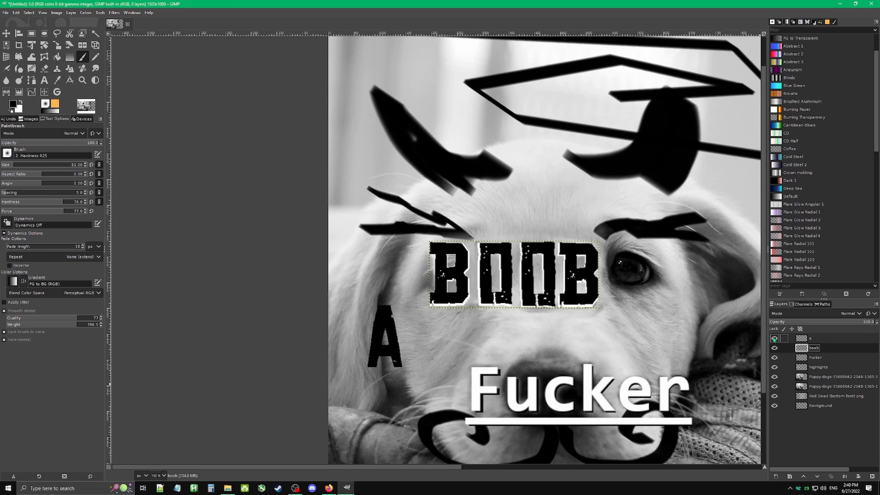
scroll(532, 280, down, 2)
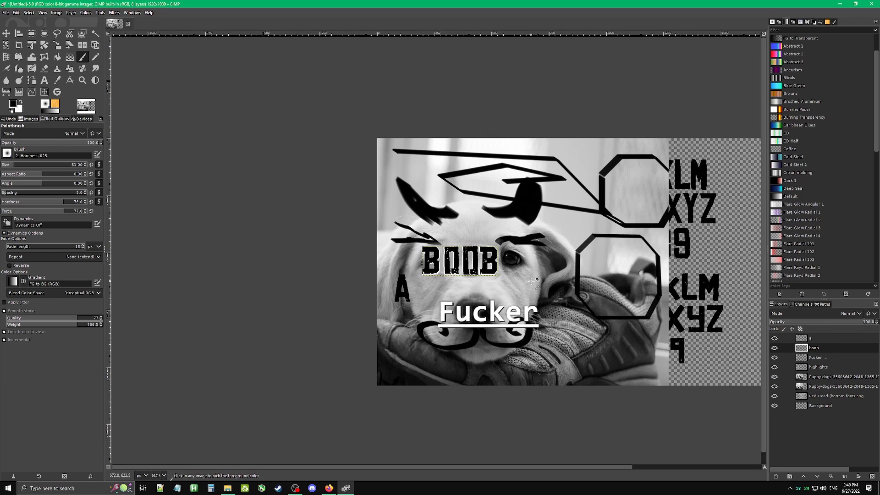
Move the merged boob lettering layer over the puppy's face with the Move tool.
scroll(452, 274, up, 2)
click(7, 34)
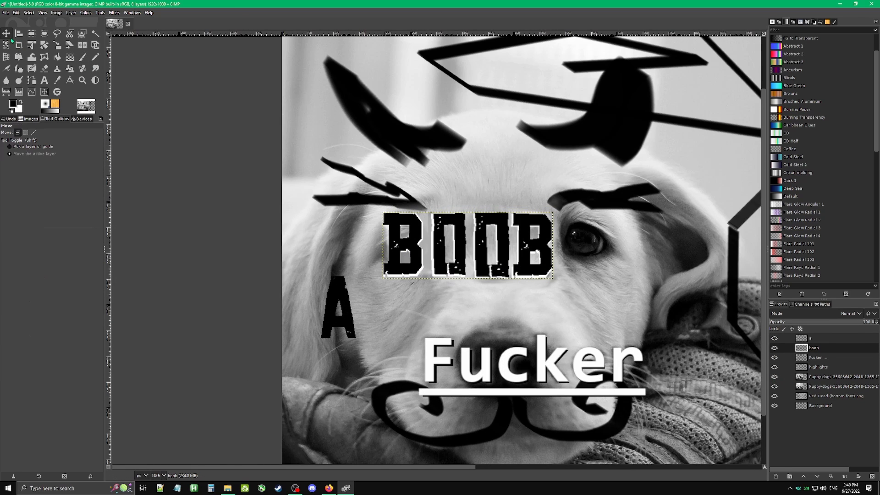
drag(478, 251, 465, 344)
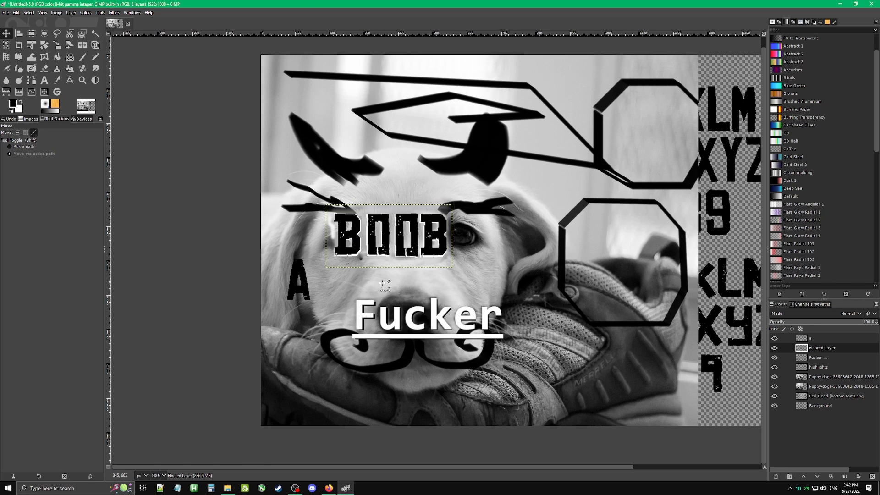
scroll(446, 288, right, 4)
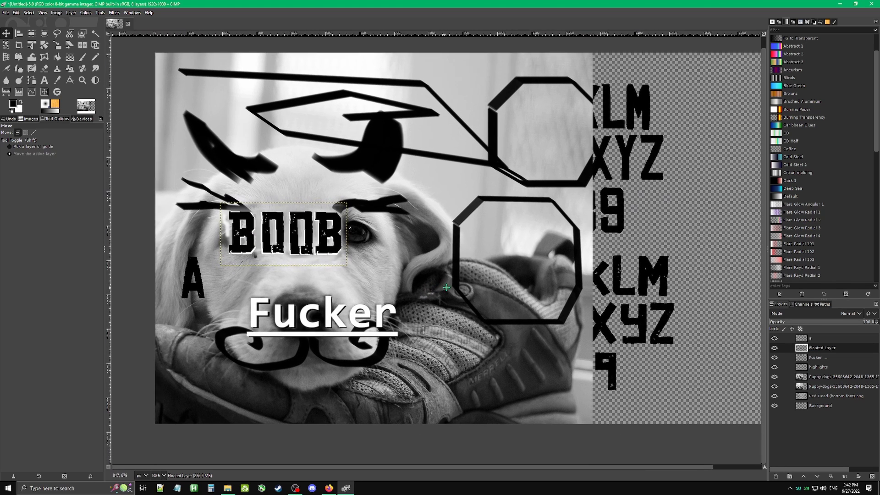
scroll(427, 278, down, 2)
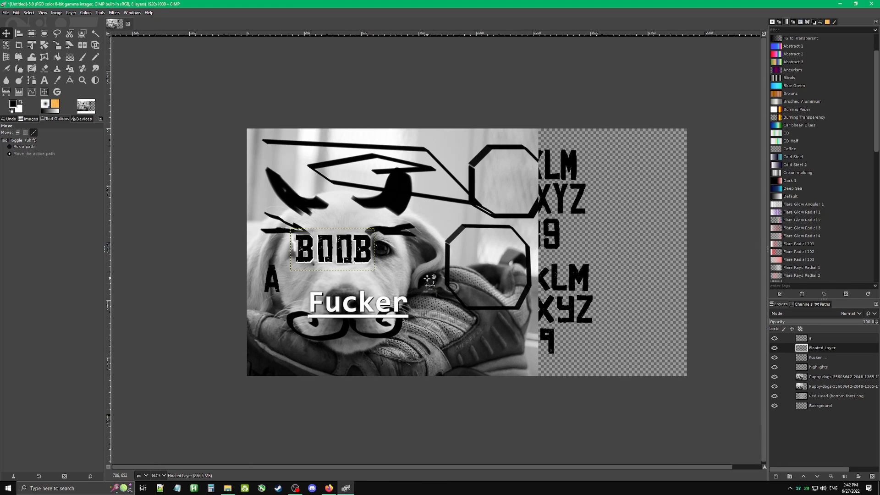
click(295, 488)
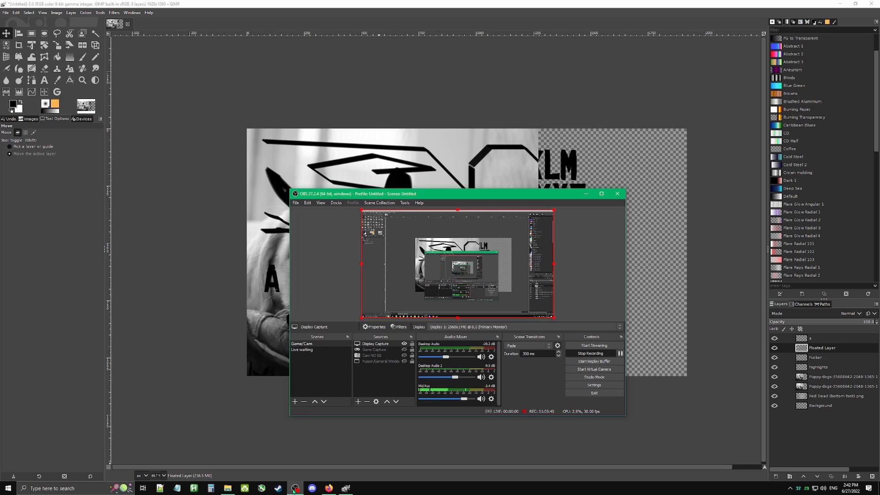
click(294, 489)
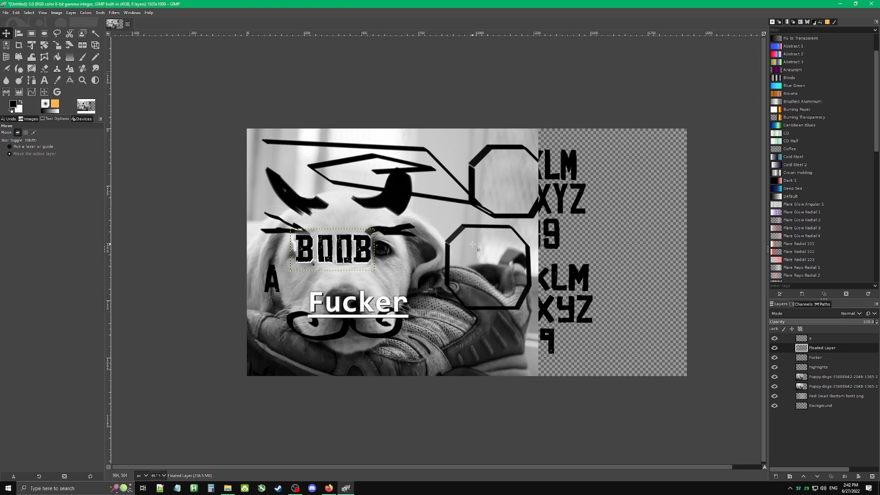
Raise the Red Dead (bottom font).png layer above the floated lettering layer and return it to just above Background.
scroll(472, 244, up, 1)
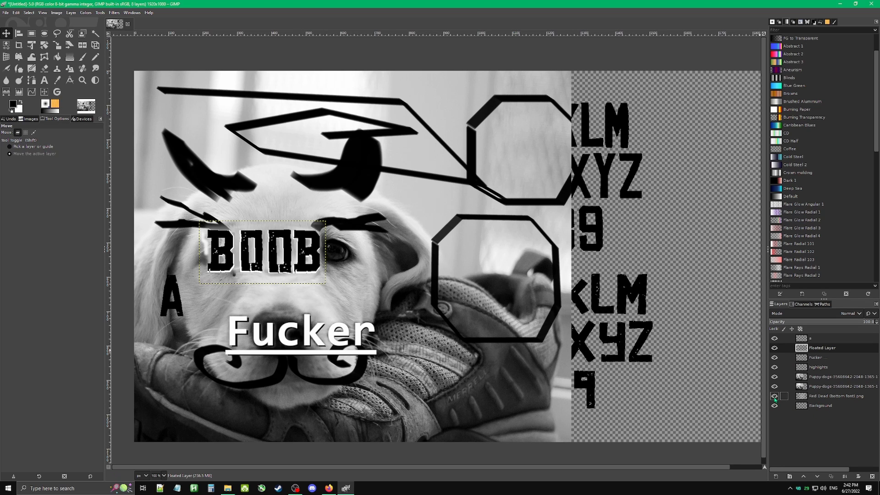
drag(801, 396, 807, 346)
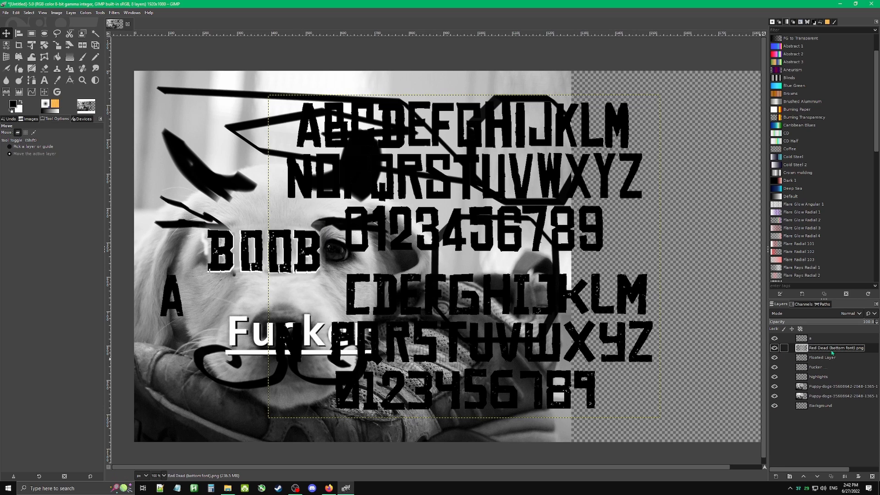
drag(827, 348, 825, 400)
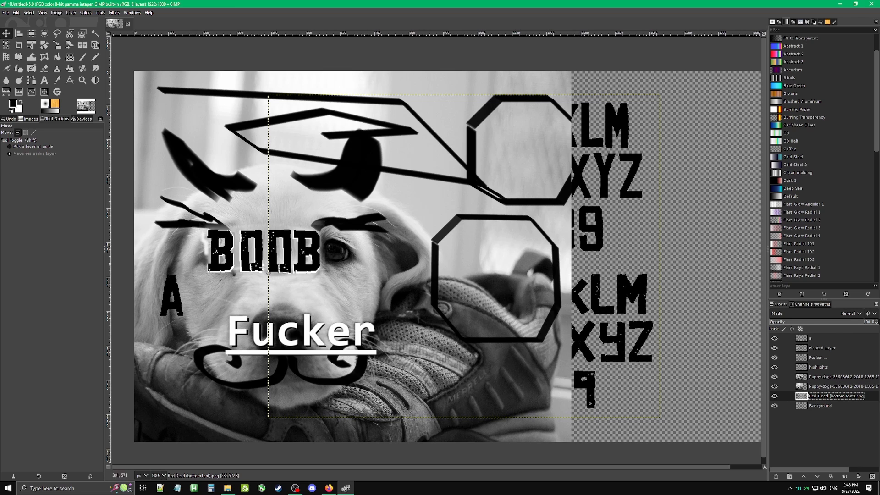
Toggle the visibility of the upper puppy photo copy to compare the image with and without its painted lines.
click(829, 378)
click(775, 377)
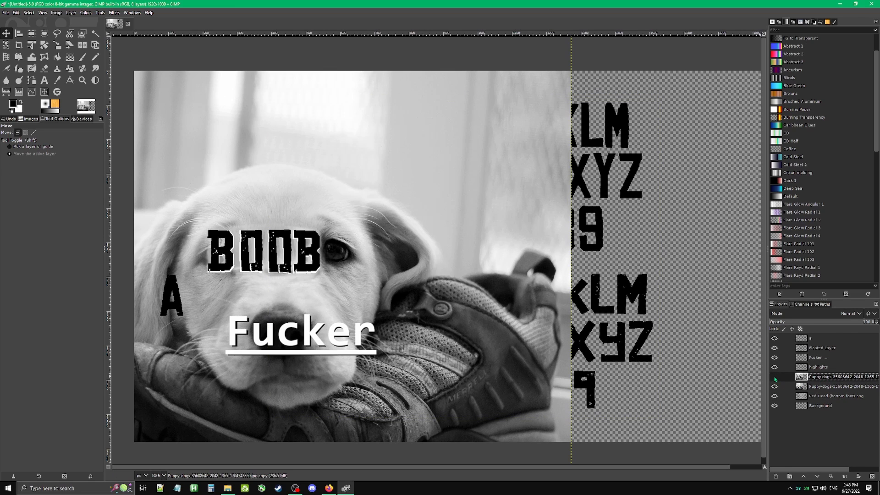
click(774, 376)
click(775, 377)
click(774, 376)
click(775, 377)
click(775, 377)
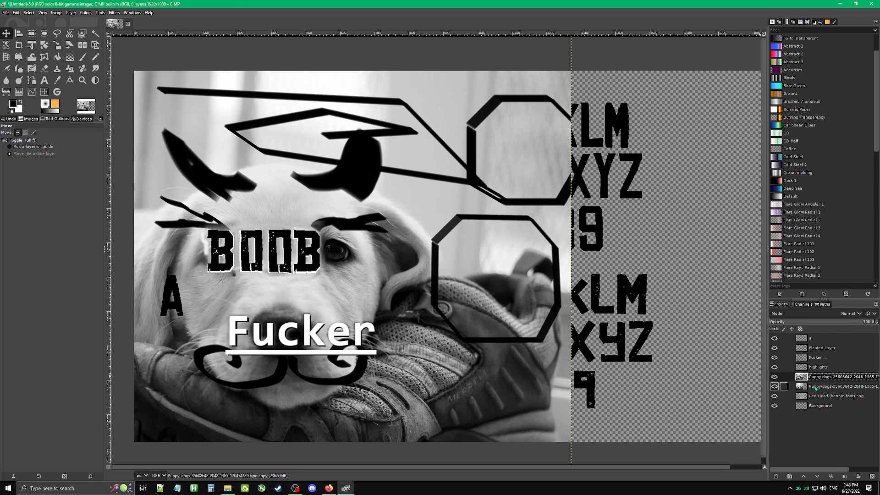
click(774, 378)
click(774, 378)
click(775, 377)
click(775, 377)
Try lowering the upper puppy photo copy's opacity to about 74, compare it hidden and shown, and restore it to 100.
mouse_move(870, 324)
mouse_down()
mouse_move(816, 325)
mouse_move(851, 325)
mouse_up()
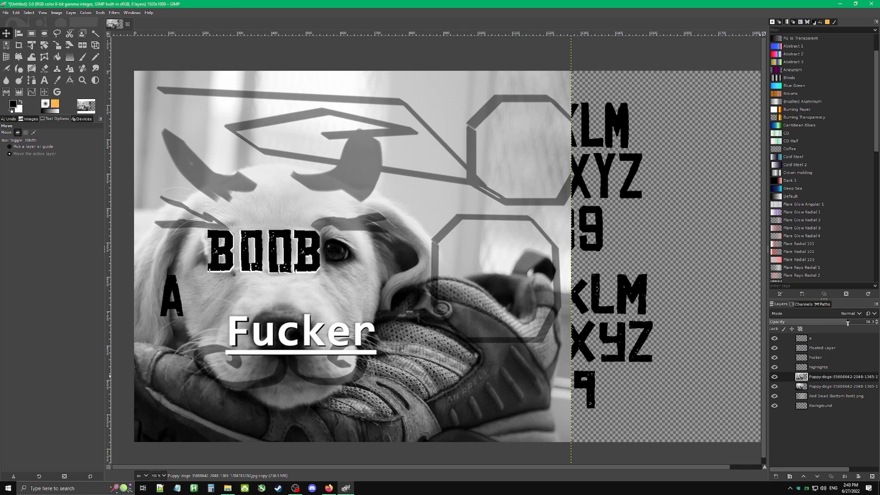
click(776, 379)
click(775, 378)
click(857, 322)
drag(857, 322, 877, 322)
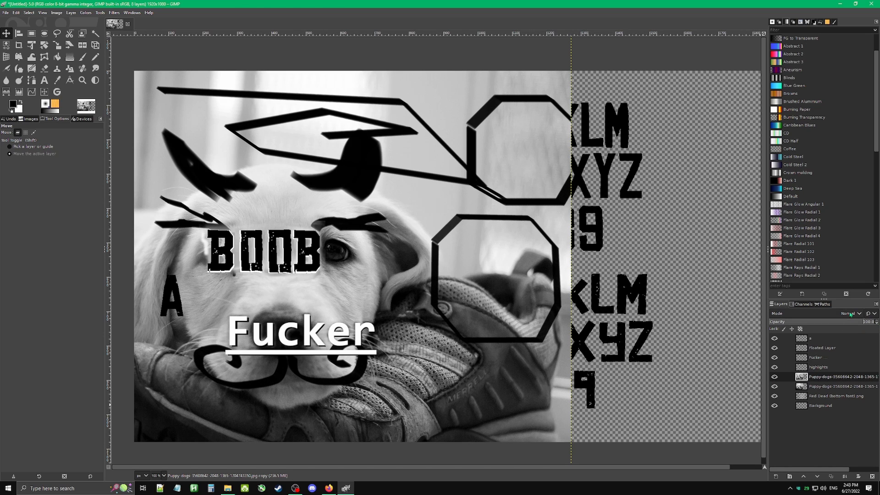
Try the Overlay blend mode on the upper puppy photo copy and return it to Normal.
click(850, 314)
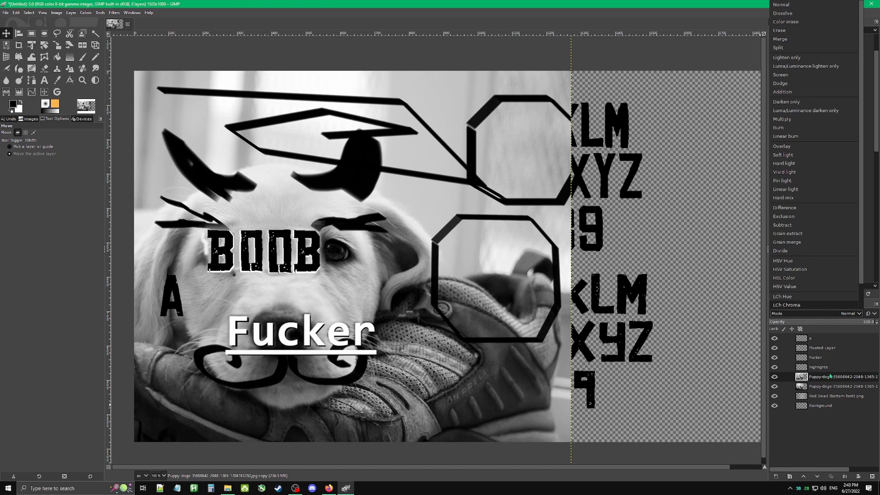
click(807, 147)
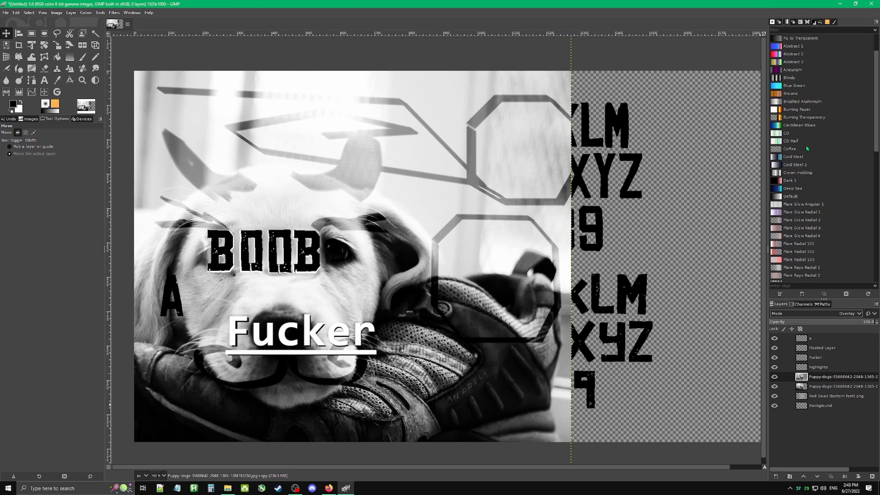
click(829, 316)
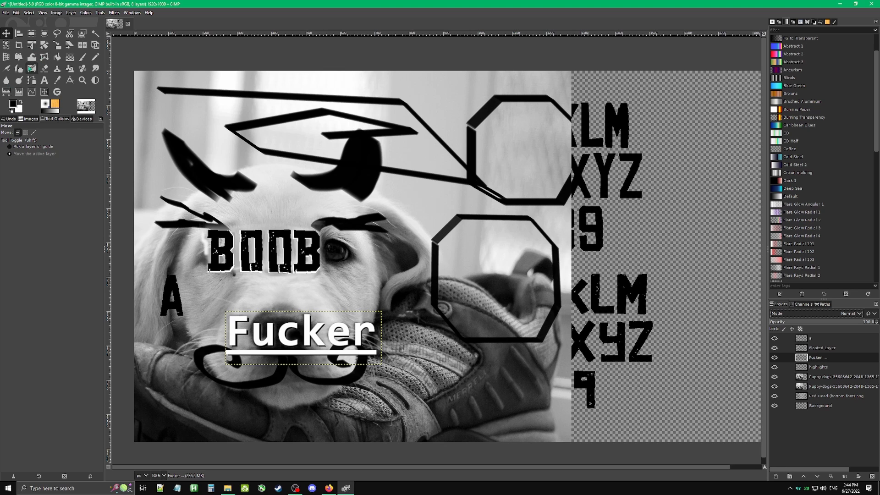
mouse_move(351, 286)
mouse_down()
mouse_move(360, 289)
mouse_move(351, 280)
mouse_up()
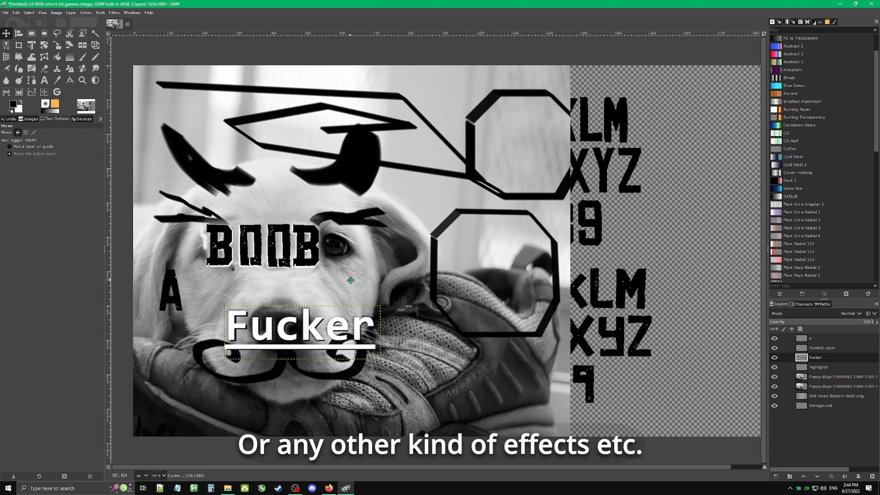